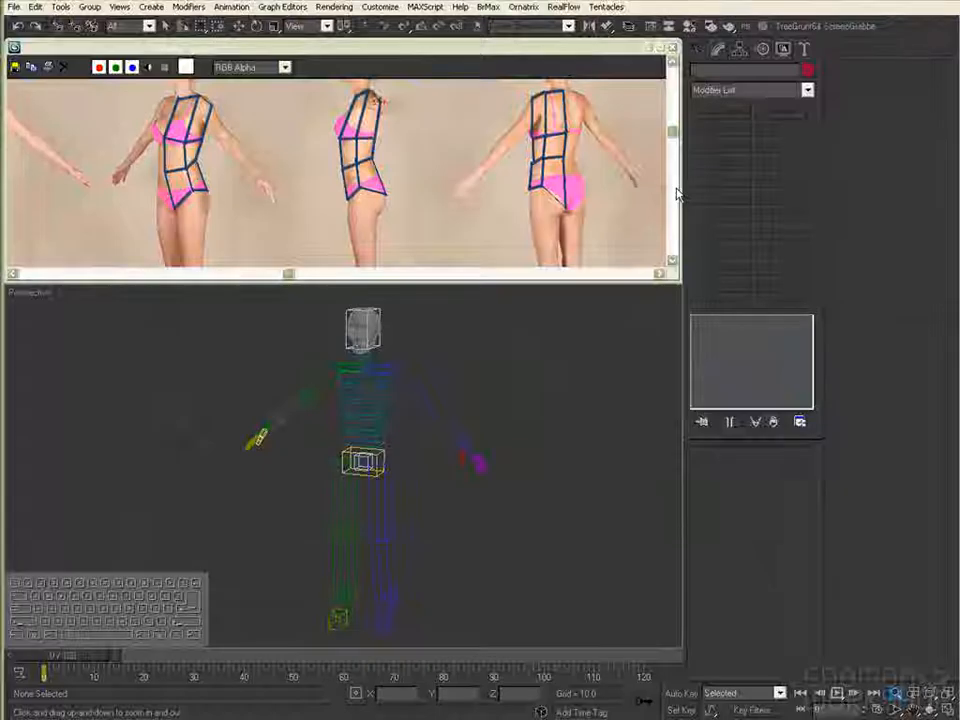
# Step: Create a box named Torso about 49 × 23.6 × 52.5 units at the biped and choose its object colour
pyautogui.click(700, 49)
pyautogui.click(722, 145)
pyautogui.moveTo(345, 592); pyautogui.dragTo(415, 615)
pyautogui.moveTo(425, 560); pyautogui.dragTo(487, 551)
pyautogui.click(490, 341)
pyautogui.click(719, 49)
pyautogui.click(808, 72)
pyautogui.click(612, 366)
pyautogui.click(537, 445)
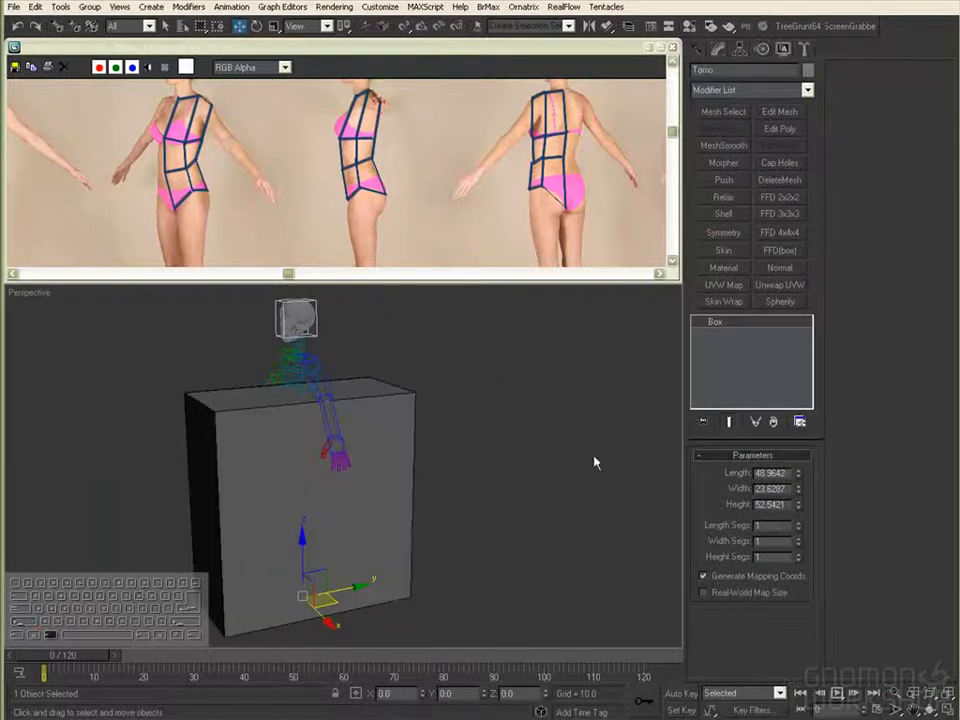
# Step: Resize the Torso box to about 8.5 long, 12.8 wide and 28.6 high and raise it over the biped's torso
pyautogui.moveTo(797, 472)
pyautogui.mouseDown()
pyautogui.moveTo(795, 531)
pyautogui.moveTo(798, 507)
pyautogui.mouseUp()
pyautogui.press('f')
pyautogui.press('z')
pyautogui.press('w')
pyautogui.hotkey('alt', '1')
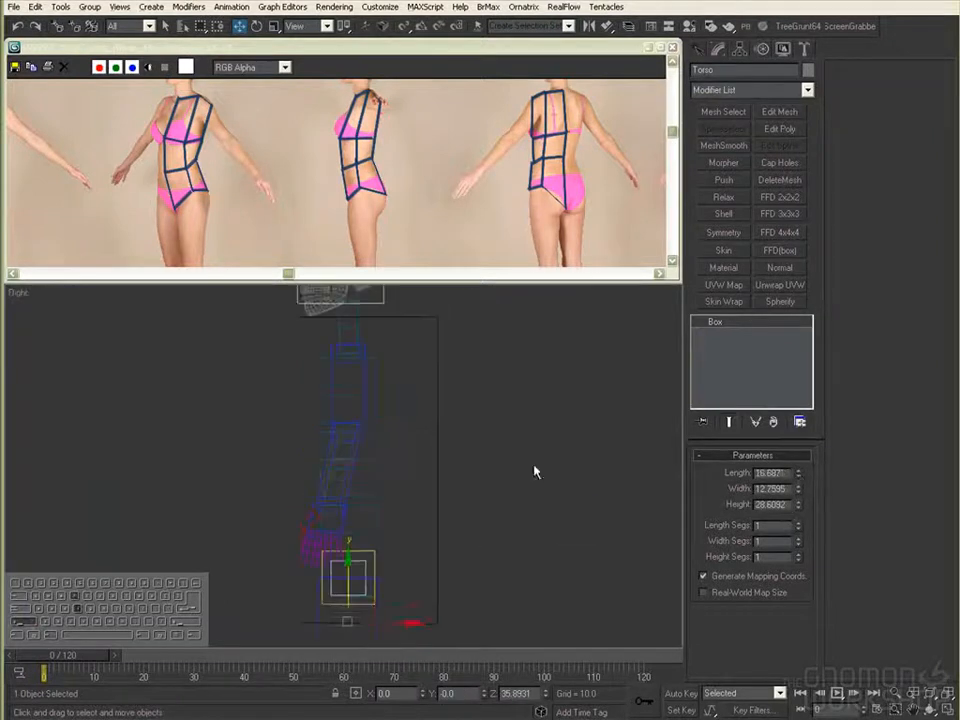
pyautogui.moveTo(796, 508); pyautogui.dragTo(796, 506)
pyautogui.hotkey('alt', 'z')
pyautogui.moveTo(500, 490); pyautogui.dragTo(509, 582)
pyautogui.keyDown('alt'); pyautogui.moveTo(509, 575); pyautogui.dragTo(568, 504, button='middle'); pyautogui.keyUp('alt')
pyautogui.press('F3')
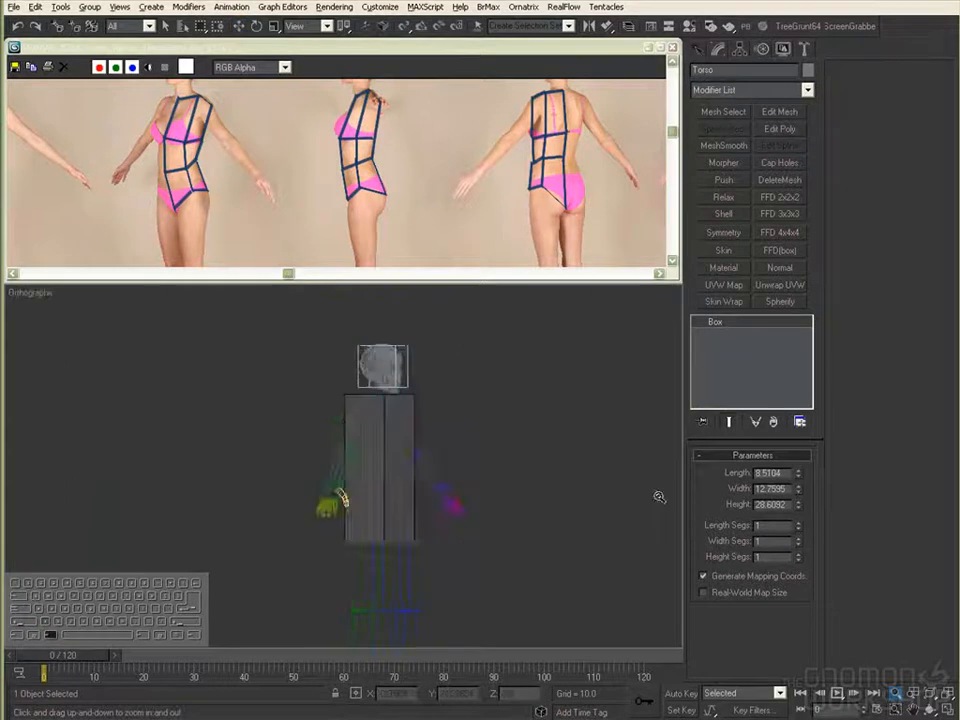
# Step: Convert the Torso box to an Editable Poly and add a Symmetry modifier to mirror one half
pyautogui.click(783, 50)
pyautogui.click(856, 540)
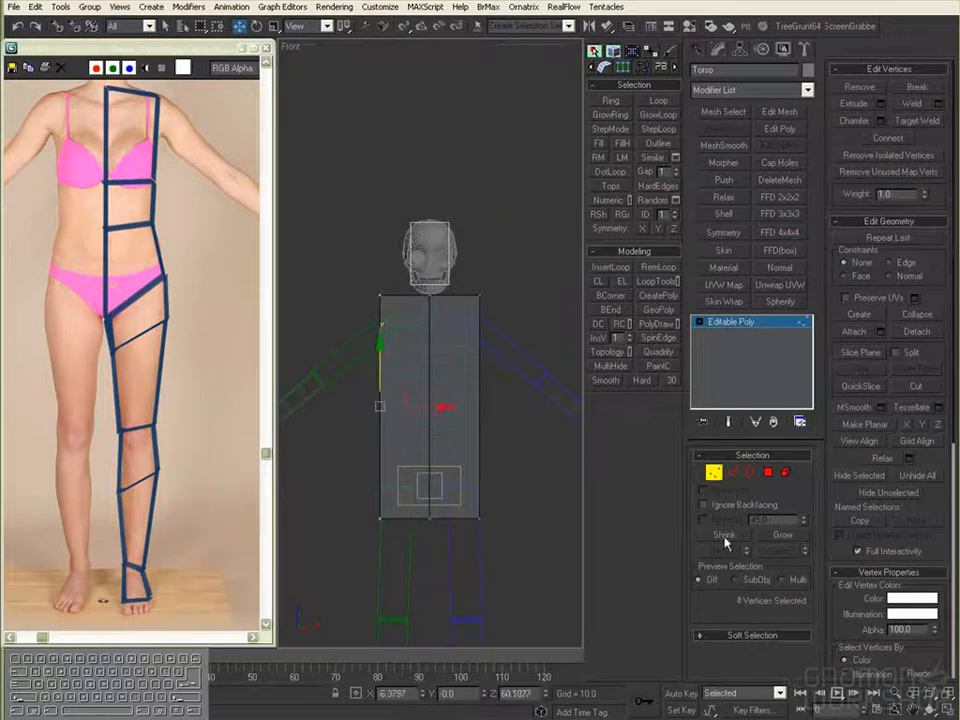
pyautogui.click(723, 232)
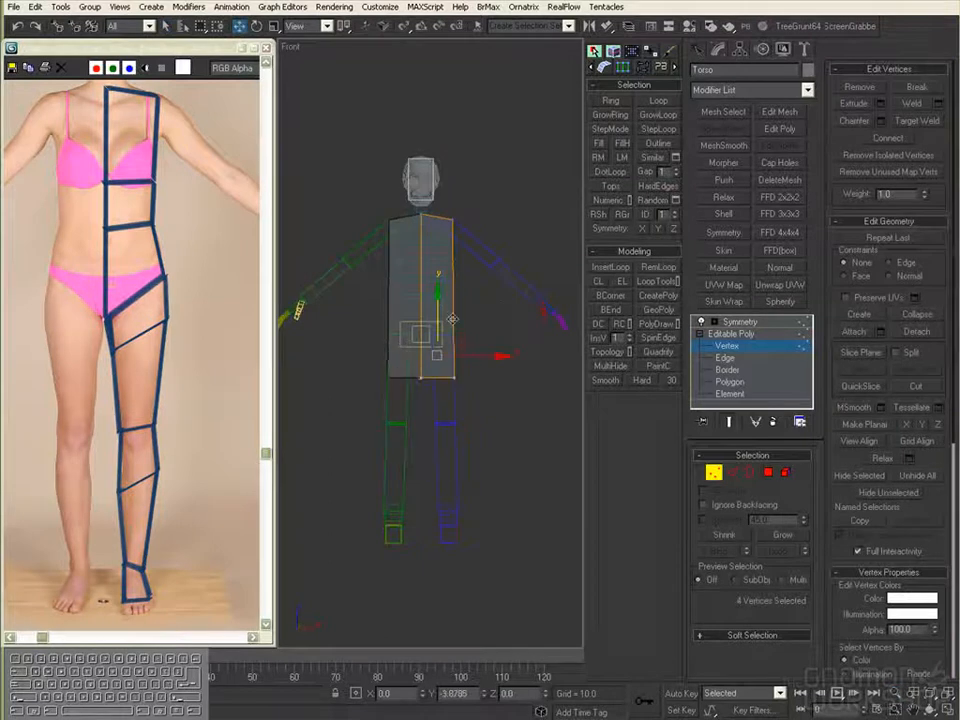
# Step: Slope the top of the torso into shoulders and add a vertical edge loop between its centre and side
pyautogui.moveTo(452, 319); pyautogui.dragTo(453, 296)
pyautogui.scroll(2, 538, 328)
pyautogui.press('2')
pyautogui.press('1')
pyautogui.keyDown('alt'); pyautogui.moveTo(441, 411); pyautogui.dragTo(439, 377, button='middle'); pyautogui.keyUp('alt')
pyautogui.scroll(4, 439, 377)
pyautogui.moveTo(414, 374); pyautogui.dragTo(446, 432)
pyautogui.press('w')
pyautogui.press('f')
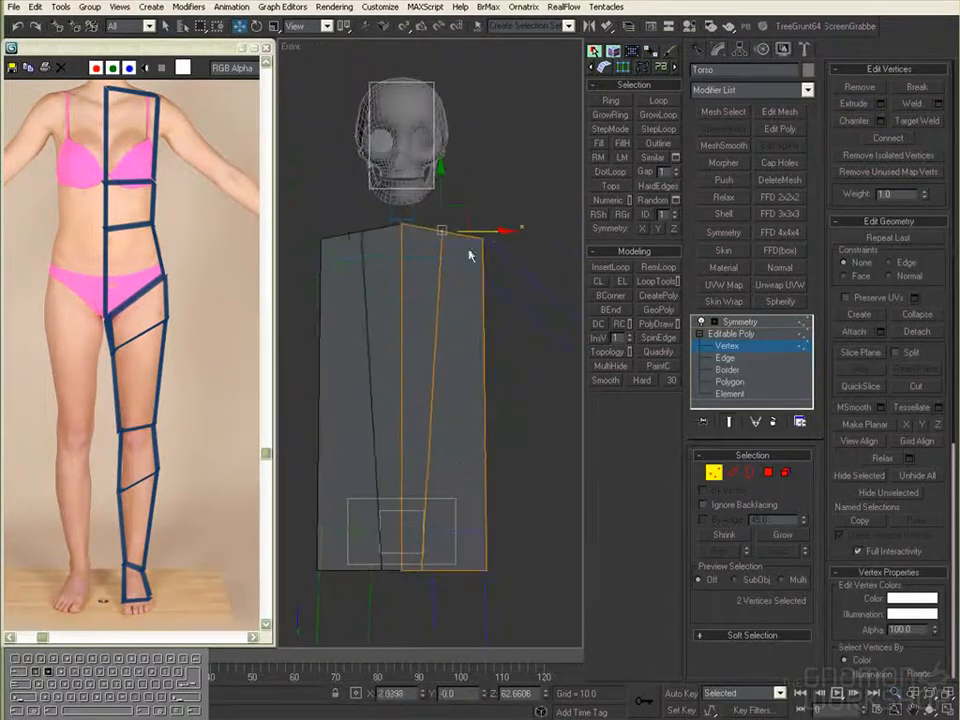
# Step: Angle the bottom vertices up from crotch to hip and connect the vertical edges with a horizontal waist loop
pyautogui.scroll(-2, 516, 521)
pyautogui.moveTo(516, 521); pyautogui.dragTo(500, 440, button='middle')
pyautogui.moveTo(500, 460); pyautogui.dragTo(450, 412)
pyautogui.moveTo(490, 418); pyautogui.dragTo(364, 321)
pyautogui.press('2')
pyautogui.hotkey('ctrl', 'shift', 'e')
# Step: Narrow the waist loop with an FFD 2x2x2 modifier and collapse it into the Editable Poly
pyautogui.moveTo(506, 289); pyautogui.dragTo(508, 332, button='middle')
pyautogui.press('q')
pyautogui.click(779, 197)
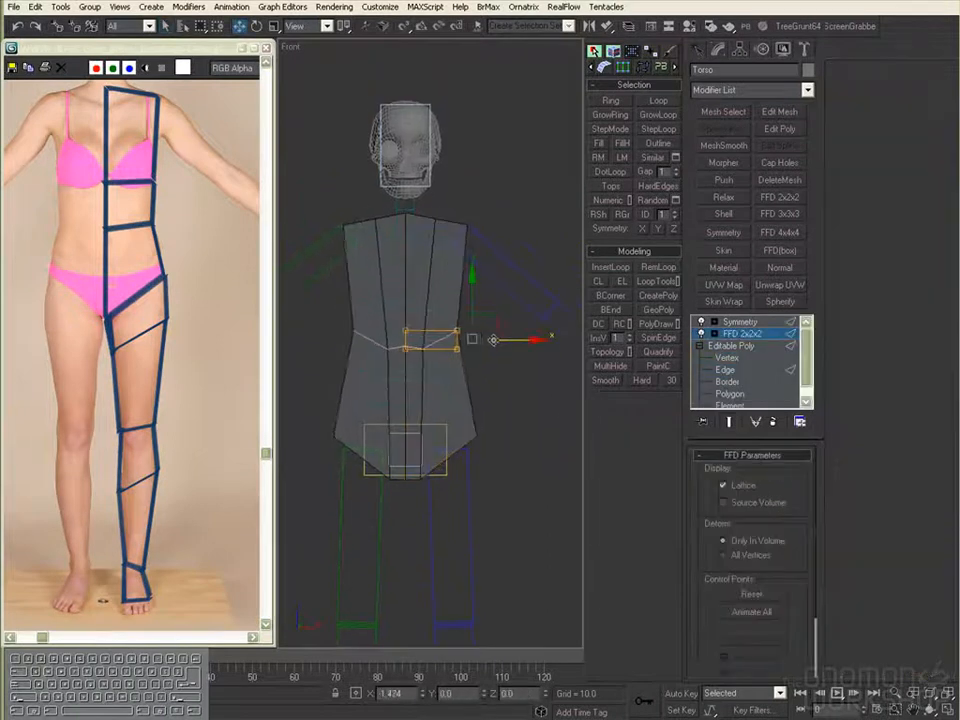
pyautogui.moveTo(405, 305); pyautogui.dragTo(405, 307)
pyautogui.rightClick(739, 334)
pyautogui.click(773, 446)
pyautogui.press('1')
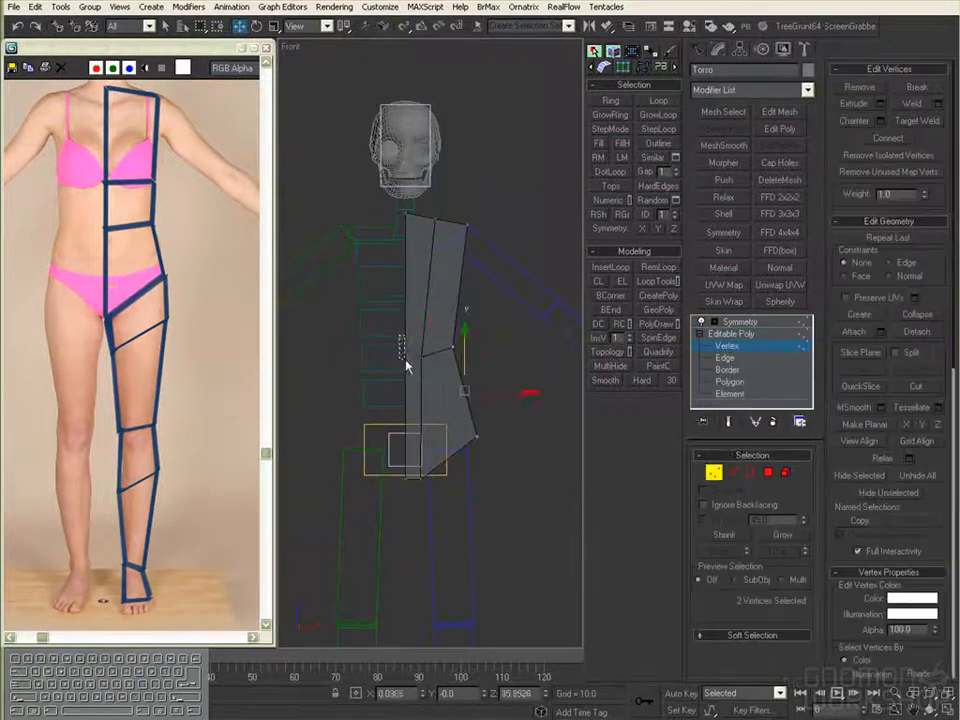
# Step: Adjust the waist and shoulder vertices in the front view to follow the reference silhouette
pyautogui.click(729, 421)
pyautogui.scroll(1, 456, 362)
pyautogui.moveTo(472, 359); pyautogui.dragTo(469, 361)
pyautogui.scroll(-1, 472, 358)
pyautogui.moveTo(481, 343); pyautogui.dragTo(495, 355, button='middle')
pyautogui.moveTo(430, 228); pyautogui.dragTo(458, 256)
pyautogui.moveTo(475, 242); pyautogui.dragTo(478, 242)
# Step: Reposition the hip and crotch vertices in the front view to match the reference outline
pyautogui.moveTo(480, 320); pyautogui.dragTo(482, 234, button='middle')
pyautogui.moveTo(474, 375); pyautogui.dragTo(506, 408)
pyautogui.scroll(1, 106, 305)
pyautogui.moveTo(469, 391); pyautogui.dragTo(479, 231, button='middle')
pyautogui.keyDown('ctrl'); pyautogui.keyDown('alt'); pyautogui.moveTo(486, 345); pyautogui.dragTo(478, 235, button='middle'); pyautogui.keyUp('alt'); pyautogui.keyUp('ctrl')
pyautogui.moveTo(468, 218); pyautogui.dragTo(448, 440, button='middle')
pyautogui.moveTo(443, 439); pyautogui.dragTo(434, 439)
pyautogui.keyDown('ctrl'); pyautogui.keyDown('alt'); pyautogui.moveTo(466, 425); pyautogui.dragTo(474, 501, button='middle'); pyautogui.keyUp('alt'); pyautogui.keyUp('ctrl')
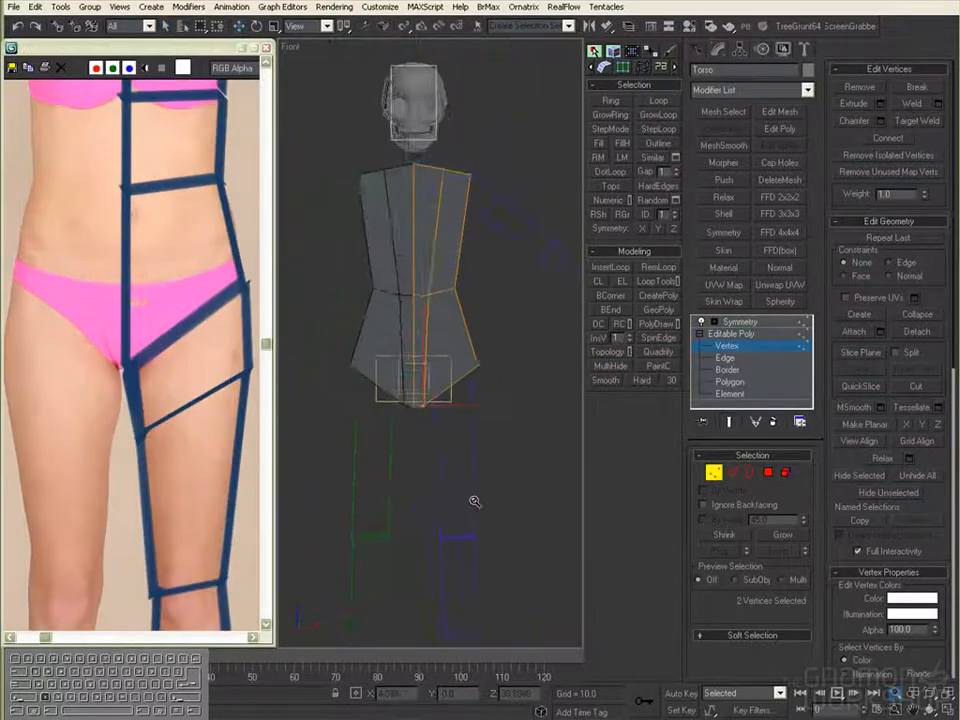
# Step: Isolate the torso in the right view and connect its depth edges with a vertical loop down the middle
pyautogui.press('r')
pyautogui.keyDown('ctrl'); pyautogui.keyDown('alt'); pyautogui.moveTo(489, 452); pyautogui.dragTo(489, 440, button='middle'); pyautogui.keyUp('alt'); pyautogui.keyUp('ctrl')
pyautogui.scroll(-2, 195, 441)
pyautogui.moveTo(232, 443)
pyautogui.mouseDown(button='middle')
pyautogui.moveTo(186, 448)
pyautogui.moveTo(197, 419)
pyautogui.moveTo(232, 431)
pyautogui.mouseUp(button='middle')
pyautogui.scroll(1, 190, 440)
pyautogui.moveTo(518, 384); pyautogui.dragTo(507, 400, button='middle')
pyautogui.hotkey('alt', 'q')
pyautogui.click(713, 474)
pyautogui.click(733, 472)
pyautogui.hotkey('ctrl', 'shift', 'e')
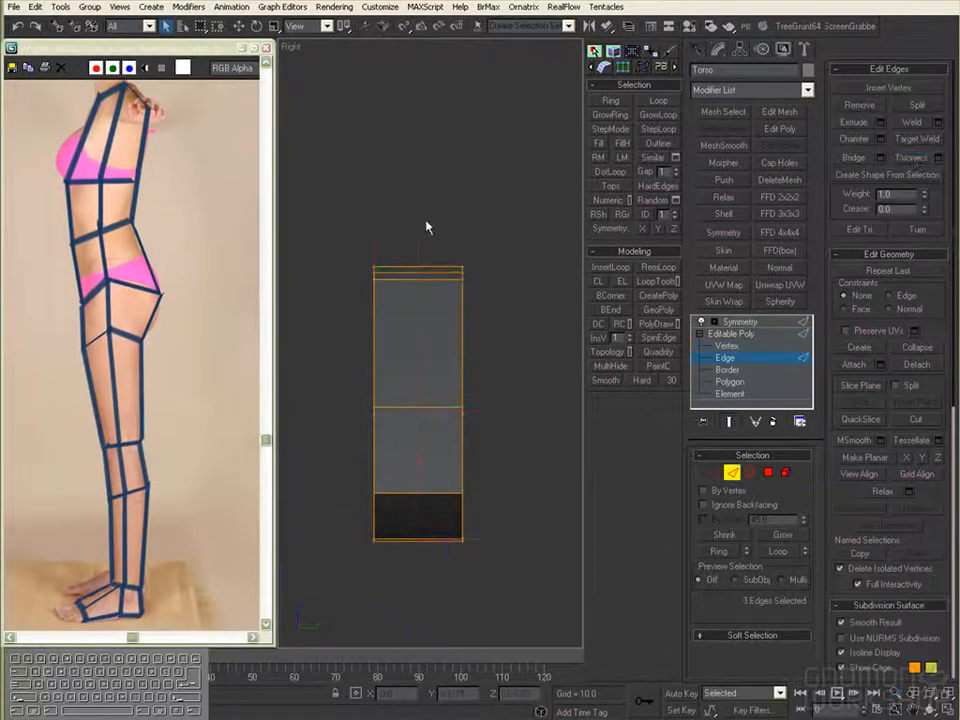
# Step: Open theOnion layer manager, place it compactly above the model, and bring the biped back into view
pyautogui.hotkey('ctrl', 'l')
pyautogui.moveTo(548, 184); pyautogui.dragTo(592, 31)
pyautogui.moveTo(650, 374); pyautogui.dragTo(652, 172)
pyautogui.moveTo(575, 31); pyautogui.dragTo(434, 50)
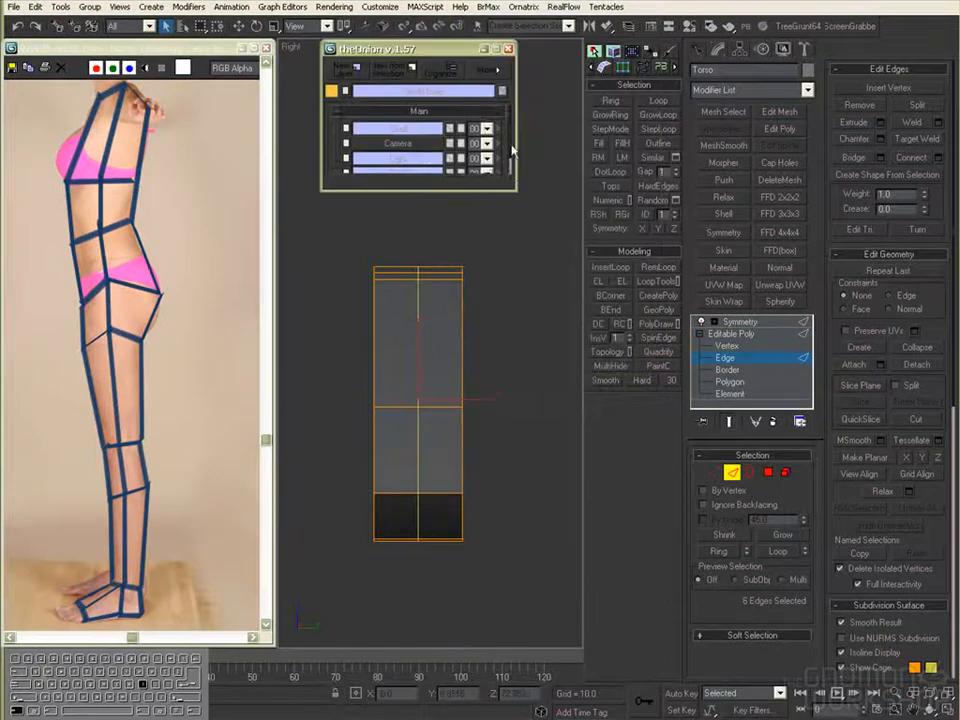
pyautogui.click(424, 161)
pyautogui.keyDown('ctrl'); pyautogui.keyDown('alt'); pyautogui.moveTo(440, 330); pyautogui.dragTo(448, 352, button='middle'); pyautogui.keyUp('alt'); pyautogui.keyUp('ctrl')
# Step: Lower and pull in the front and back shoulder vertices to taper the torso's side profile at the top
pyautogui.press('w')
pyautogui.click(714, 474)
pyautogui.keyDown('ctrl'); pyautogui.keyDown('alt'); pyautogui.moveTo(436, 275); pyautogui.dragTo(434, 240, button='middle'); pyautogui.keyUp('alt'); pyautogui.keyUp('ctrl')
pyautogui.moveTo(434, 240); pyautogui.dragTo(432, 306, button='middle')
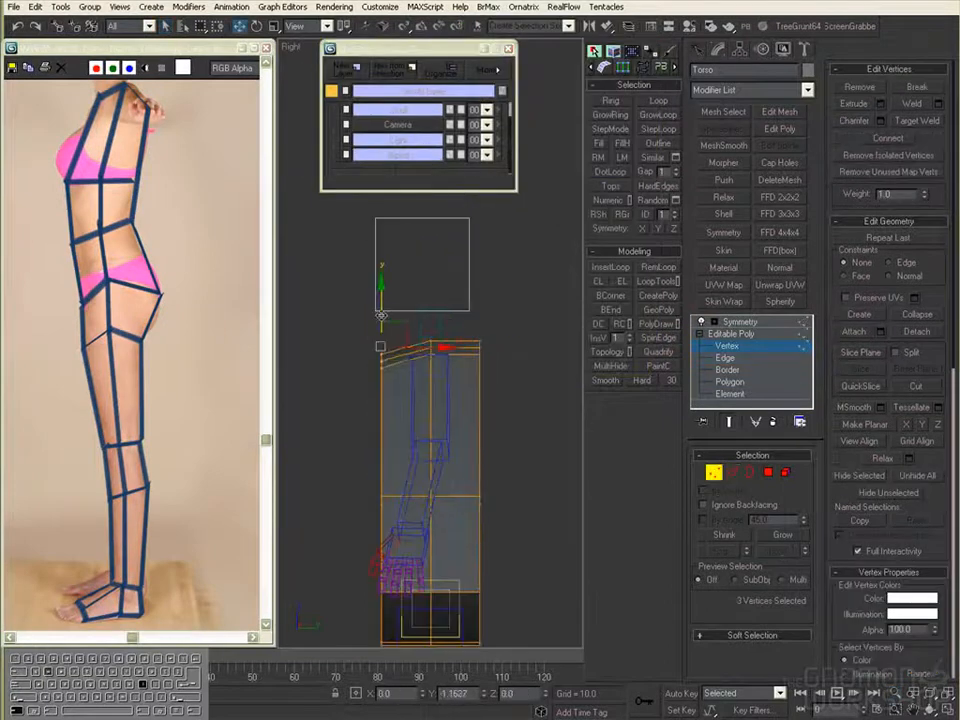
pyautogui.moveTo(497, 334); pyautogui.dragTo(487, 345)
pyautogui.moveTo(498, 416); pyautogui.dragTo(496, 350, button='middle')
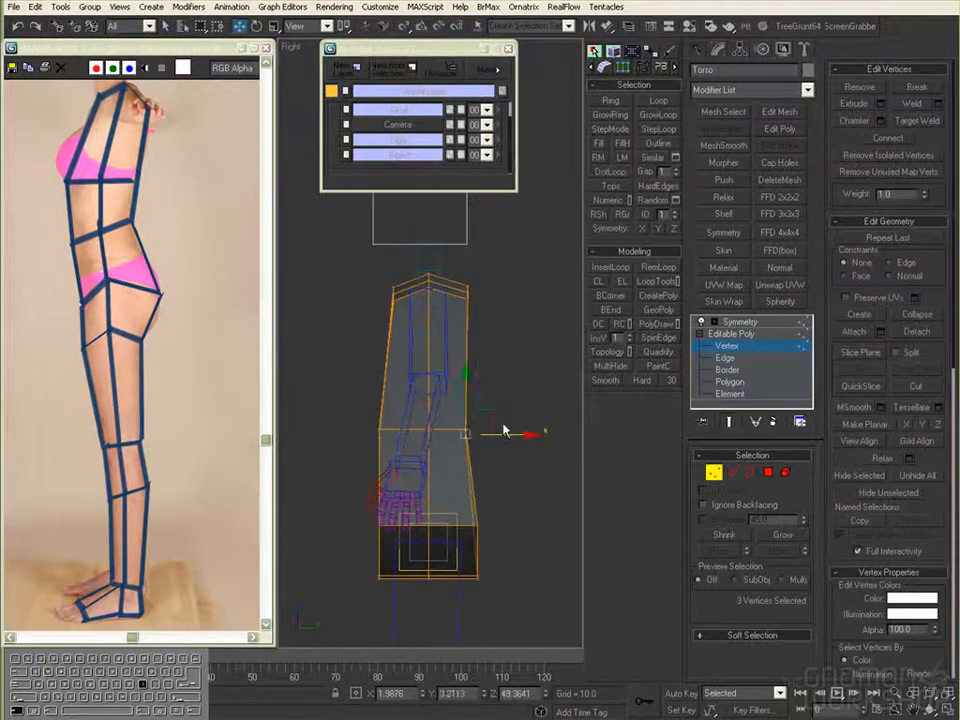
# Step: Connect the vertical edges above the waist with a chest loop and pull its front vertices forward
pyautogui.moveTo(503, 437); pyautogui.dragTo(500, 354, button='middle')
pyautogui.moveTo(352, 328); pyautogui.dragTo(402, 372)
pyautogui.press('2')
pyautogui.moveTo(525, 272); pyautogui.dragTo(330, 281)
pyautogui.hotkey('ctrl', 'shift', 'e')
pyautogui.moveTo(404, 276); pyautogui.dragTo(418, 354, button='middle')
pyautogui.press('1')
pyautogui.moveTo(447, 361); pyautogui.dragTo(441, 362)
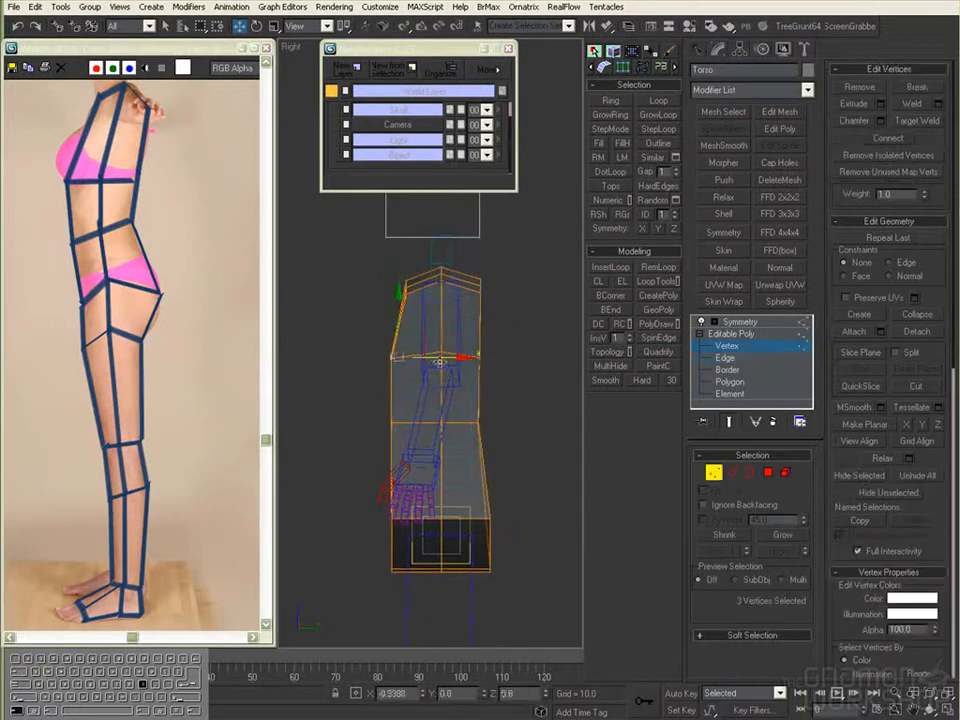
# Step: Tilt the waist loop in the side view and pull its front and back vertices inward
pyautogui.moveTo(435, 318); pyautogui.dragTo(417, 274, button='middle')
pyautogui.moveTo(480, 366); pyautogui.dragTo(327, 430)
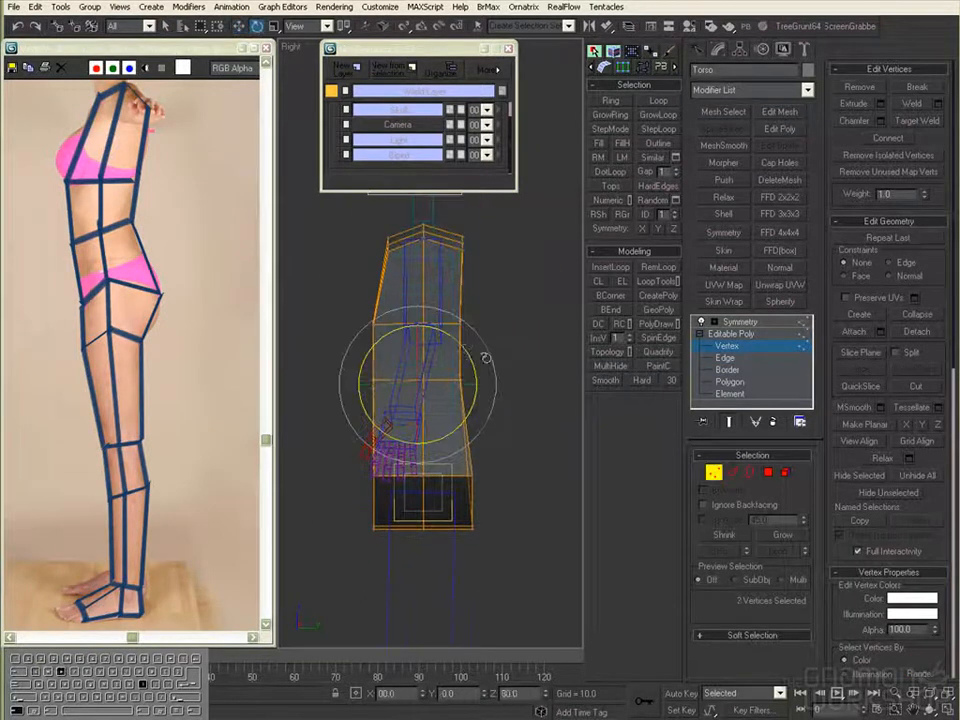
pyautogui.moveTo(484, 361); pyautogui.dragTo(484, 343, button='middle')
pyautogui.scroll(1, 484, 343)
pyautogui.moveTo(396, 350); pyautogui.dragTo(350, 402)
pyautogui.moveTo(405, 378); pyautogui.dragTo(412, 378)
pyautogui.moveTo(490, 342); pyautogui.dragTo(440, 388)
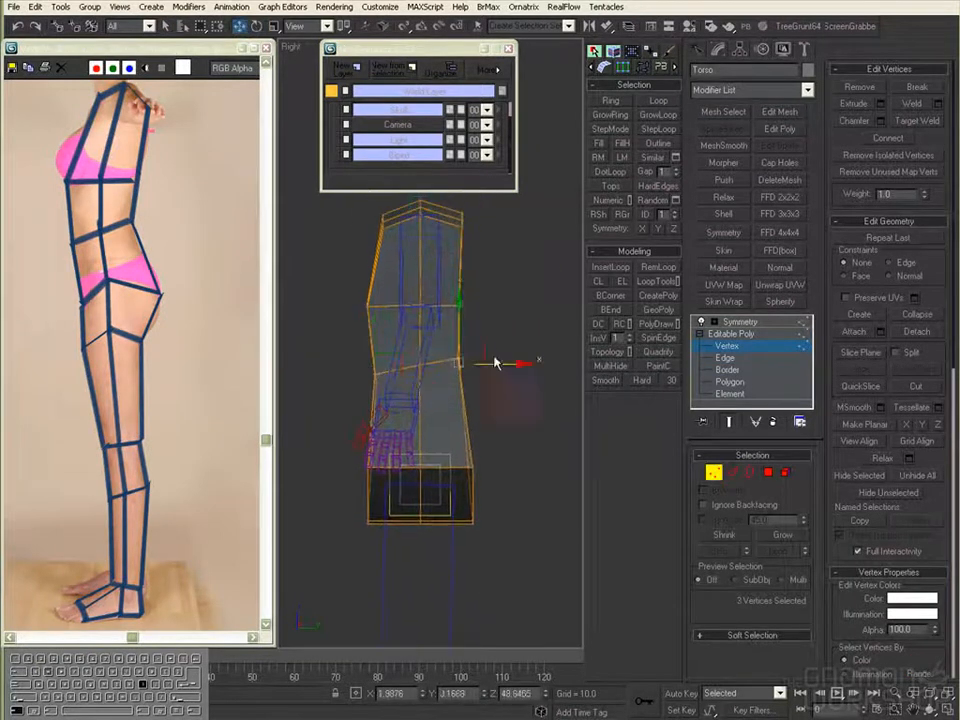
pyautogui.moveTo(491, 364); pyautogui.dragTo(487, 364)
pyautogui.moveTo(500, 416); pyautogui.dragTo(484, 368, button='middle')
pyautogui.scroll(-1, 484, 368)
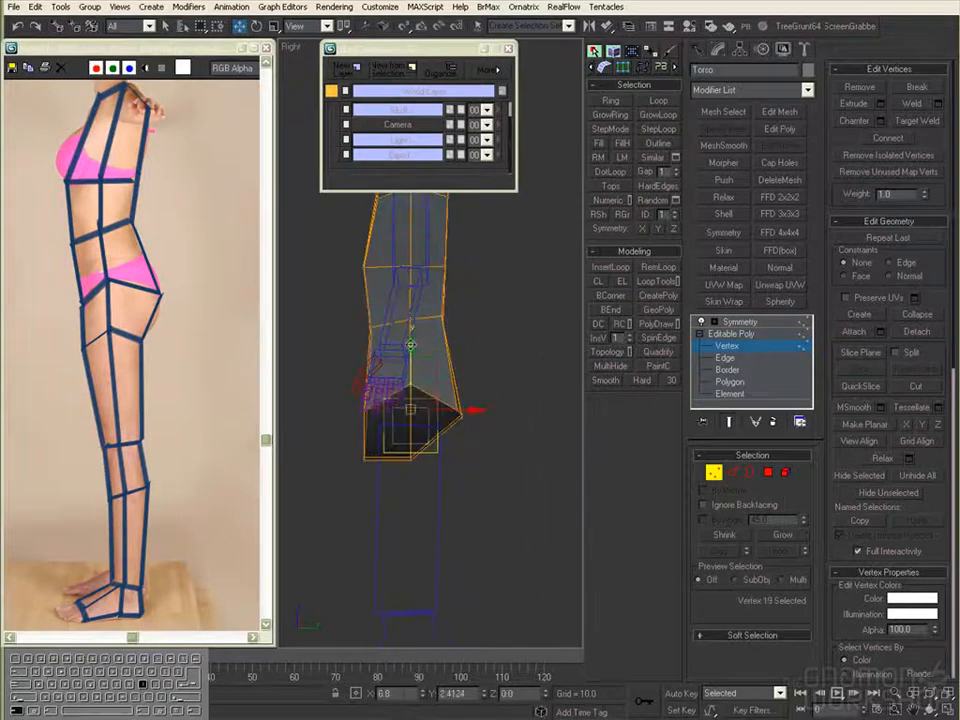
# Step: Connect the edges between waist and hips with a new loop and raise the lower pelvis vertices
pyautogui.press('2')
pyautogui.moveTo(336, 350); pyautogui.dragTo(531, 360)
pyautogui.hotkey('ctrl', 'shift', 'e')
pyautogui.press('1')
pyautogui.moveTo(416, 458); pyautogui.dragTo(410, 442)
# Step: Nudge individual hip vertices in an orbited view to round the side of the pelvis
pyautogui.moveTo(410, 442); pyautogui.dragTo(408, 487, button='middle')
pyautogui.keyDown('alt'); pyautogui.moveTo(468, 414); pyautogui.dragTo(436, 392, button='middle'); pyautogui.keyUp('alt')
pyautogui.click(480, 415)
pyautogui.moveTo(125, 450); pyautogui.dragTo(40, 472, button='middle')
pyautogui.keyDown('alt'); pyautogui.moveTo(436, 500); pyautogui.dragTo(470, 440, button='middle'); pyautogui.keyUp('alt')
pyautogui.click(441, 393)
pyautogui.moveTo(429, 382); pyautogui.dragTo(427, 388)
pyautogui.keyDown('alt'); pyautogui.moveTo(427, 400); pyautogui.dragTo(452, 441, button='middle'); pyautogui.keyUp('alt')
pyautogui.click(452, 441)
pyautogui.moveTo(456, 443); pyautogui.dragTo(446, 439)
# Step: Move further vertices around the lower torso to refine its volume against the three-quarter reference
pyautogui.keyDown('alt'); pyautogui.moveTo(446, 439); pyautogui.dragTo(365, 347, button='middle'); pyautogui.keyUp('alt')
pyautogui.click(376, 376)
pyautogui.moveTo(365, 356); pyautogui.dragTo(369, 358)
pyautogui.keyDown('alt'); pyautogui.moveTo(369, 358); pyautogui.dragTo(388, 414, button='middle'); pyautogui.keyUp('alt')
pyautogui.click(384, 413)
pyautogui.moveTo(384, 424); pyautogui.dragTo(386, 418)
pyautogui.keyDown('alt'); pyautogui.moveTo(386, 418); pyautogui.dragTo(561, 390, button='middle'); pyautogui.keyUp('alt')
pyautogui.moveTo(561, 390); pyautogui.dragTo(548, 392)
pyautogui.keyDown('alt'); pyautogui.moveTo(548, 392); pyautogui.dragTo(480, 430, button='middle'); pyautogui.keyUp('alt')
pyautogui.moveTo(50, 480); pyautogui.dragTo(230, 530, button='middle')
pyautogui.keyDown('alt'); pyautogui.moveTo(530, 410); pyautogui.dragTo(467, 383, button='middle'); pyautogui.keyUp('alt')
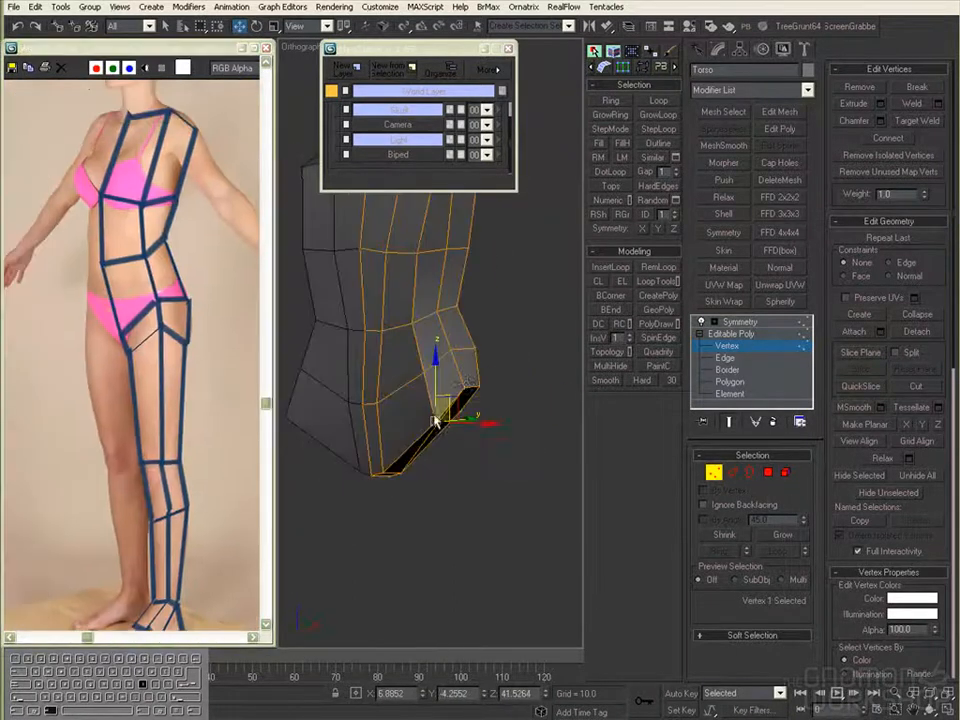
# Step: Adjust the vertices bordering the base of the leg to shape the hip-to-crotch line
pyautogui.moveTo(454, 382); pyautogui.dragTo(452, 380)
pyautogui.keyDown('alt'); pyautogui.moveTo(452, 380); pyautogui.dragTo(422, 343, button='middle'); pyautogui.keyUp('alt')
pyautogui.click(390, 421)
pyautogui.moveTo(422, 343); pyautogui.dragTo(445, 335)
pyautogui.keyDown('alt'); pyautogui.moveTo(445, 335); pyautogui.dragTo(446, 424, button='middle'); pyautogui.keyUp('alt')
pyautogui.click(446, 424)
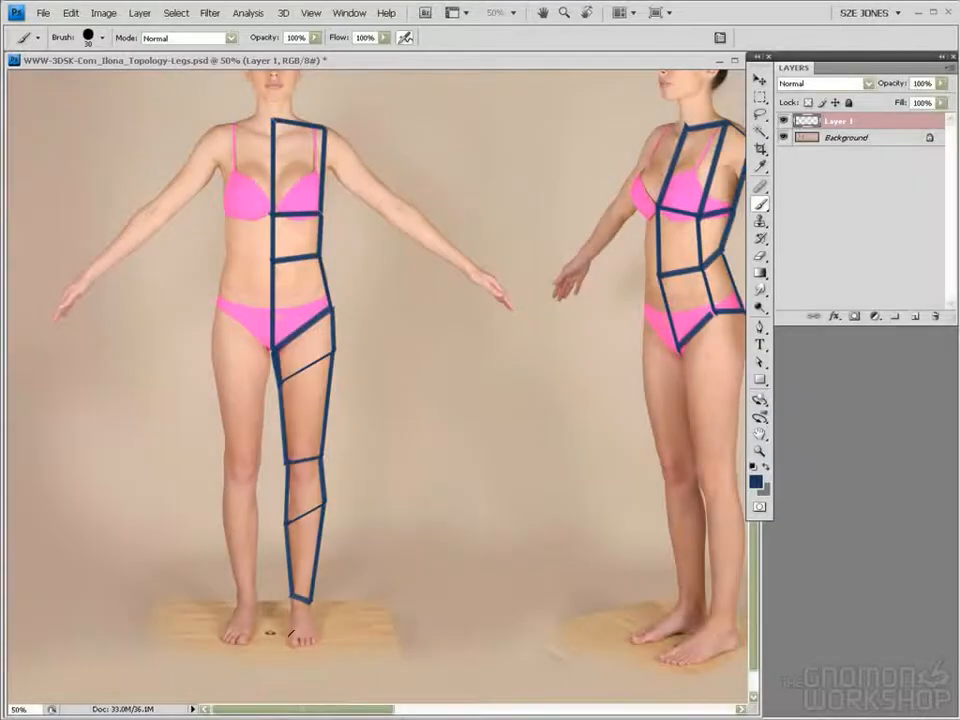
# Step: Switch to Photoshop and draw straight topology lines around the foot of the front-view reference figure
pyautogui.keyDown('shift'); pyautogui.click(292, 633); pyautogui.keyUp('shift')
pyautogui.keyDown('shift'); pyautogui.click(317, 631); pyautogui.keyUp('shift')
pyautogui.keyDown('shift'); pyautogui.click(311, 602); pyautogui.keyUp('shift')
# Step: Draw the upper-thigh topology lines below the hip on the three-quarter reference figure
pyautogui.moveTo(516, 539)
pyautogui.mouseDown()
pyautogui.moveTo(351, 514)
pyautogui.moveTo(240, 514)
pyautogui.mouseUp()
pyautogui.keyDown('shift'); pyautogui.click(468, 331); pyautogui.keyUp('shift')
pyautogui.keyDown('shift'); pyautogui.click(441, 315); pyautogui.keyUp('shift')
pyautogui.keyDown('shift'); pyautogui.click(410, 338); pyautogui.keyUp('shift')
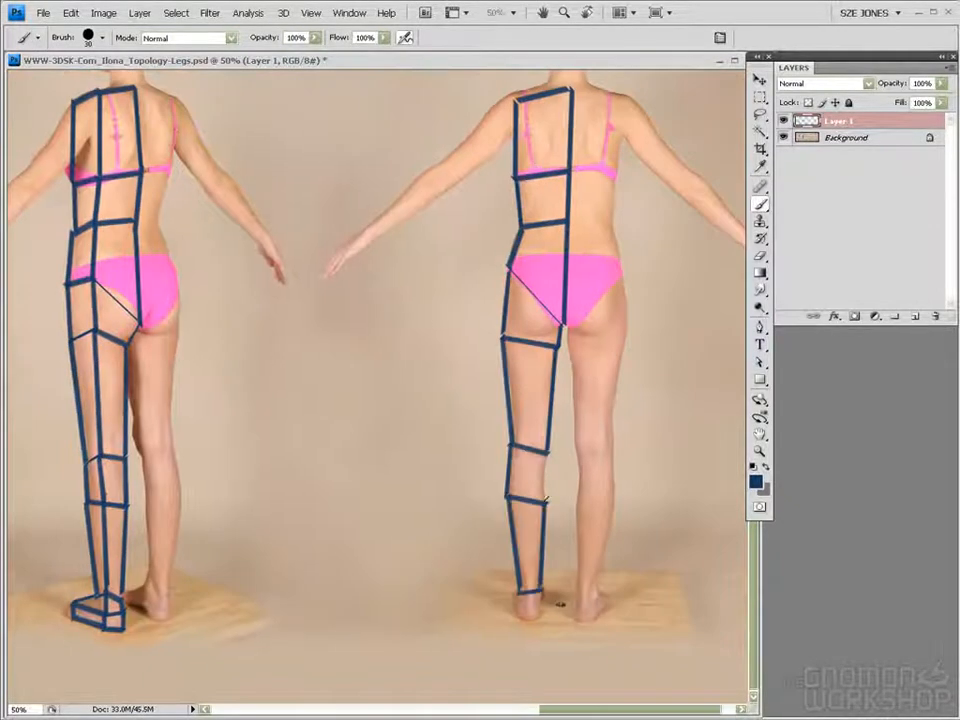
pyautogui.hotkey('ctrl', '0')
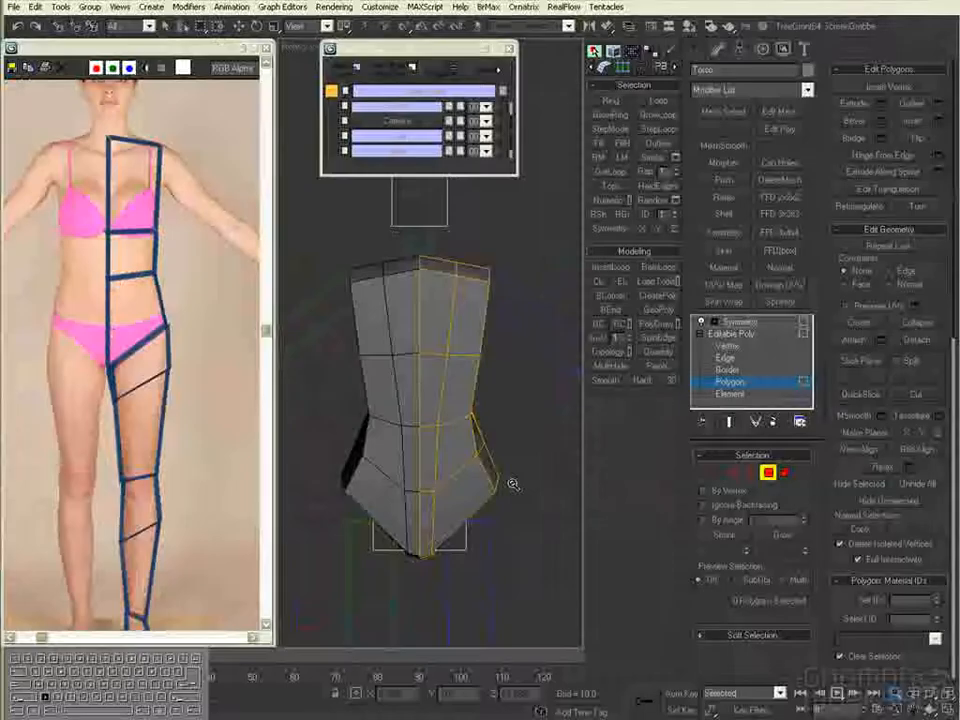
# Step: Switch back to 3ds Max and extend the polygon at the leg's base down to the biped's ankle
pyautogui.keyDown('alt'); pyautogui.moveTo(512, 484); pyautogui.dragTo(501, 388, button='middle'); pyautogui.keyUp('alt')
pyautogui.click(732, 382)
pyautogui.click(447, 449)
pyautogui.press('f')
pyautogui.keyDown('alt'); pyautogui.moveTo(505, 440); pyautogui.dragTo(525, 533, button='middle'); pyautogui.keyUp('alt')
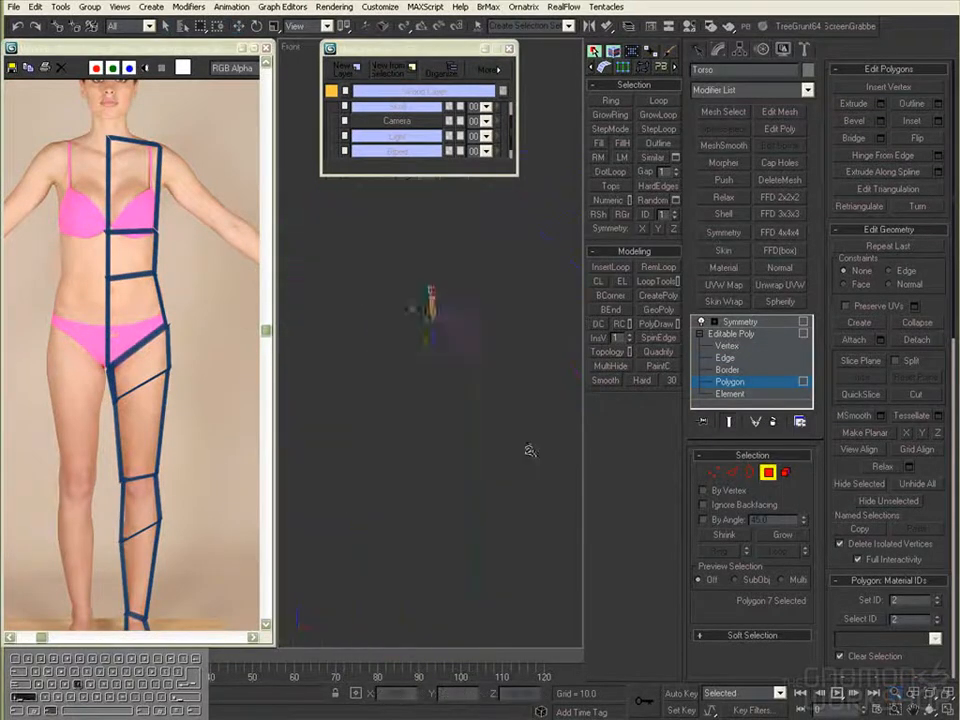
pyautogui.press('f')
pyautogui.moveTo(465, 660); pyautogui.dragTo(465, 678)
pyautogui.press('r')
pyautogui.press('w')
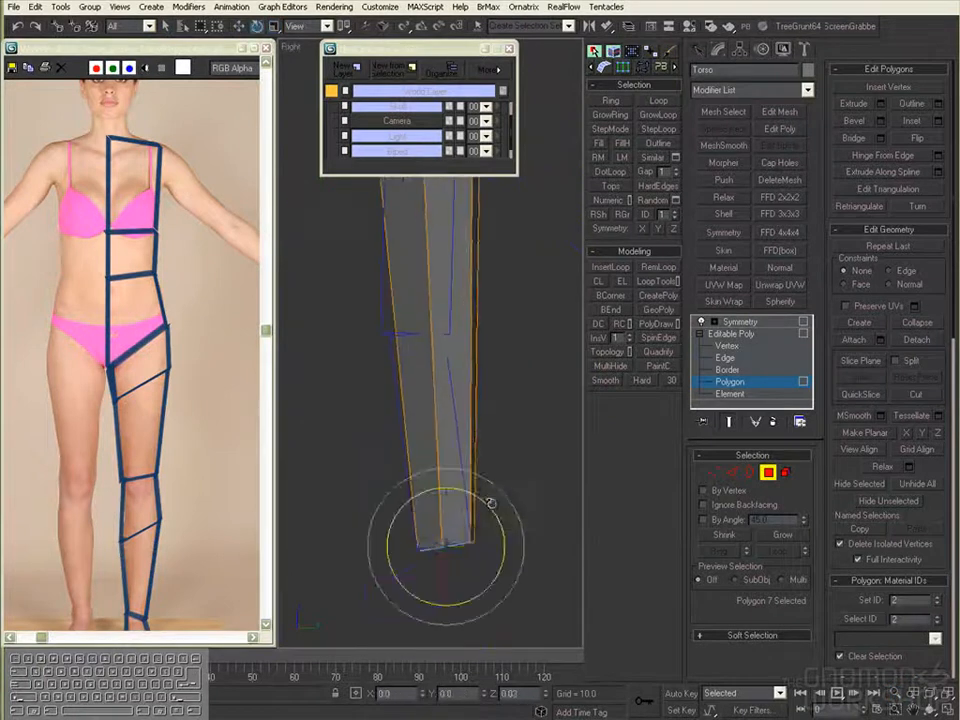
# Step: Adjust the front vertex at the top of the new leg where it joins the hip
pyautogui.keyDown('alt'); pyautogui.moveTo(490, 501); pyautogui.dragTo(568, 476, button='middle'); pyautogui.keyUp('alt')
pyautogui.scroll(-3, 568, 476)
pyautogui.press('1')
pyautogui.scroll(4, 422, 525)
pyautogui.press('w')
pyautogui.click(347, 498)
pyautogui.keyDown('alt'); pyautogui.moveTo(422, 525); pyautogui.dragTo(274, 431, button='middle'); pyautogui.keyUp('alt')
pyautogui.click(345, 492)
pyautogui.press('z')
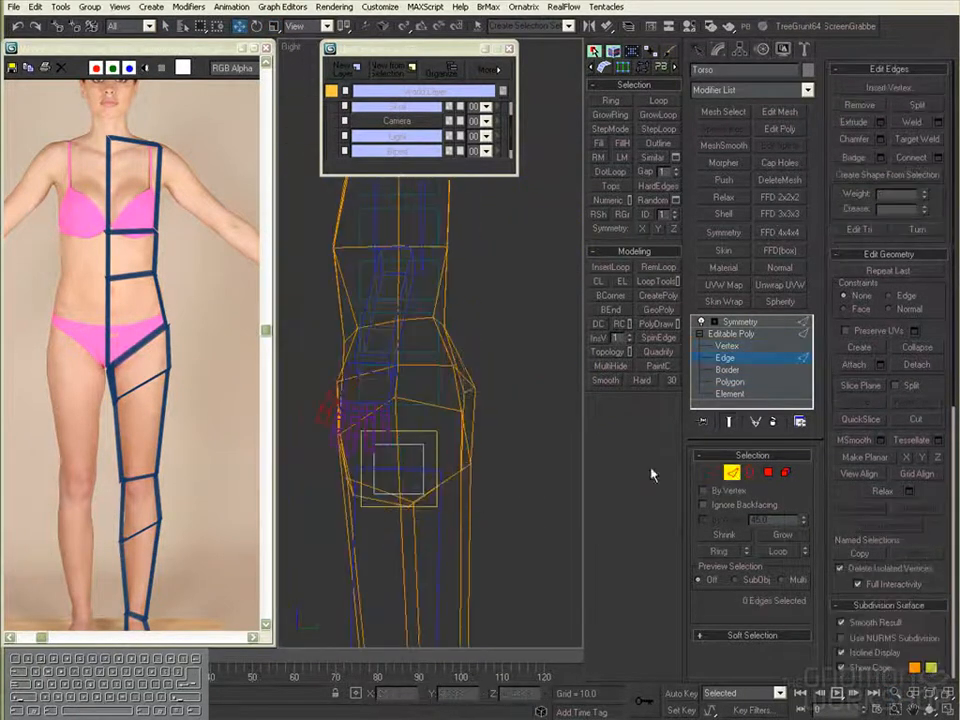
# Step: Add an edge loop around the leg at knee height by connecting the leg's vertical edges
pyautogui.click(733, 475)
pyautogui.press('F3')
pyautogui.press('1')
pyautogui.click(440, 470)
pyautogui.keyDown('alt'); pyautogui.moveTo(440, 470); pyautogui.dragTo(465, 497, button='middle'); pyautogui.keyUp('alt')
pyautogui.press('f')
pyautogui.keyDown('ctrl'); pyautogui.keyDown('alt'); pyautogui.moveTo(508, 405); pyautogui.dragTo(531, 494, button='middle'); pyautogui.keyUp('alt'); pyautogui.keyUp('ctrl')
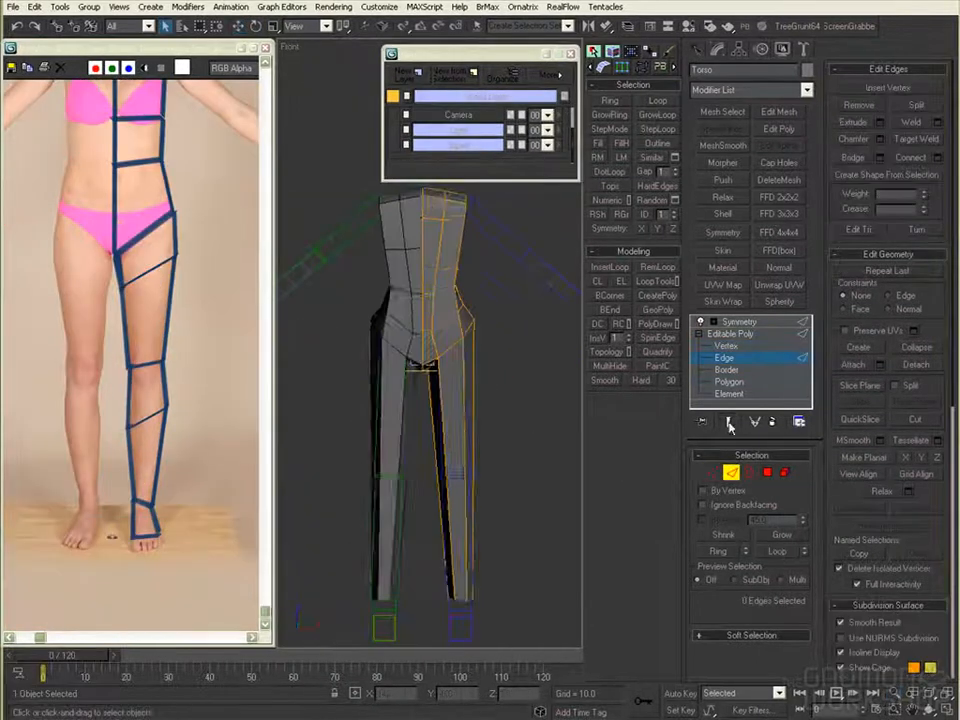
pyautogui.scroll(2, 540, 508)
pyautogui.moveTo(397, 450); pyautogui.dragTo(468, 470)
pyautogui.hotkey('ctrl', 'shift', 'e')
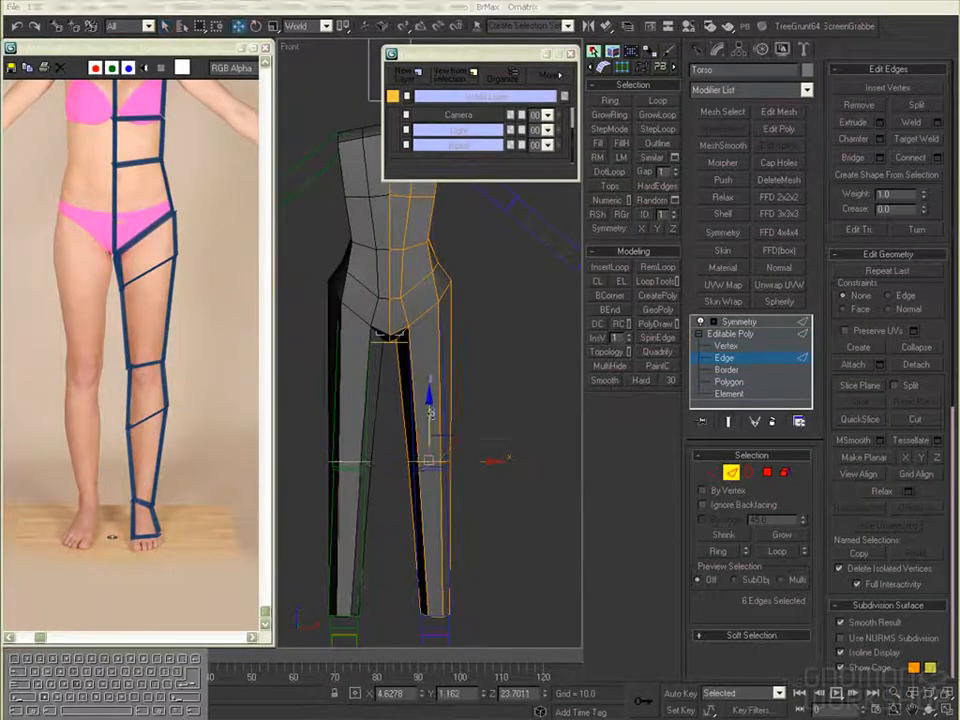
# Step: Scale the new knee loop and reposition it to match the biped's knee and the reference photo
pyautogui.press('r')
pyautogui.keyDown('alt'); pyautogui.moveTo(500, 432); pyautogui.dragTo(446, 441, button='middle'); pyautogui.keyUp('alt')
pyautogui.press('f')
pyautogui.moveTo(40, 638); pyautogui.dragTo(131, 640)
pyautogui.press('r')
pyautogui.press('w')
pyautogui.moveTo(433, 443); pyautogui.dragTo(413, 446)
# Step: Adjust the vertices around the hip and upper thigh to follow the reference outline
pyautogui.moveTo(488, 375); pyautogui.dragTo(441, 358, button='middle')
pyautogui.press('1')
pyautogui.click(443, 349)
pyautogui.moveTo(461, 337); pyautogui.dragTo(464, 378)
pyautogui.press('r')
pyautogui.scroll(2, 456, 373)
pyautogui.moveTo(402, 346); pyautogui.dragTo(426, 426, button='middle')
pyautogui.click(366, 365)
pyautogui.click(475, 312)
pyautogui.moveTo(463, 311); pyautogui.dragTo(460, 200, button='middle')
# Step: Rotate the selected leg vertices and reposition individual ones to match the front-view reference
pyautogui.moveTo(392, 508); pyautogui.dragTo(458, 474)
pyautogui.press('e')
pyautogui.press('f')
pyautogui.keyDown('ctrl'); pyautogui.keyDown('alt'); pyautogui.moveTo(478, 435); pyautogui.dragTo(474, 380, button='middle'); pyautogui.keyUp('alt'); pyautogui.keyUp('ctrl')
pyautogui.moveTo(132, 639); pyautogui.dragTo(32, 639)
pyautogui.keyDown('ctrl'); pyautogui.keyDown('alt'); pyautogui.moveTo(430, 480); pyautogui.dragTo(428, 455, button='middle'); pyautogui.keyUp('alt'); pyautogui.keyUp('ctrl')
pyautogui.click(424, 457)
pyautogui.press('w')
pyautogui.click(386, 500)
# Step: Adjust the bust-line vertices and pull the outer shoulder vertices inward in the front view
pyautogui.moveTo(440, 380); pyautogui.dragTo(443, 542, button='middle')
pyautogui.click(336, 394)
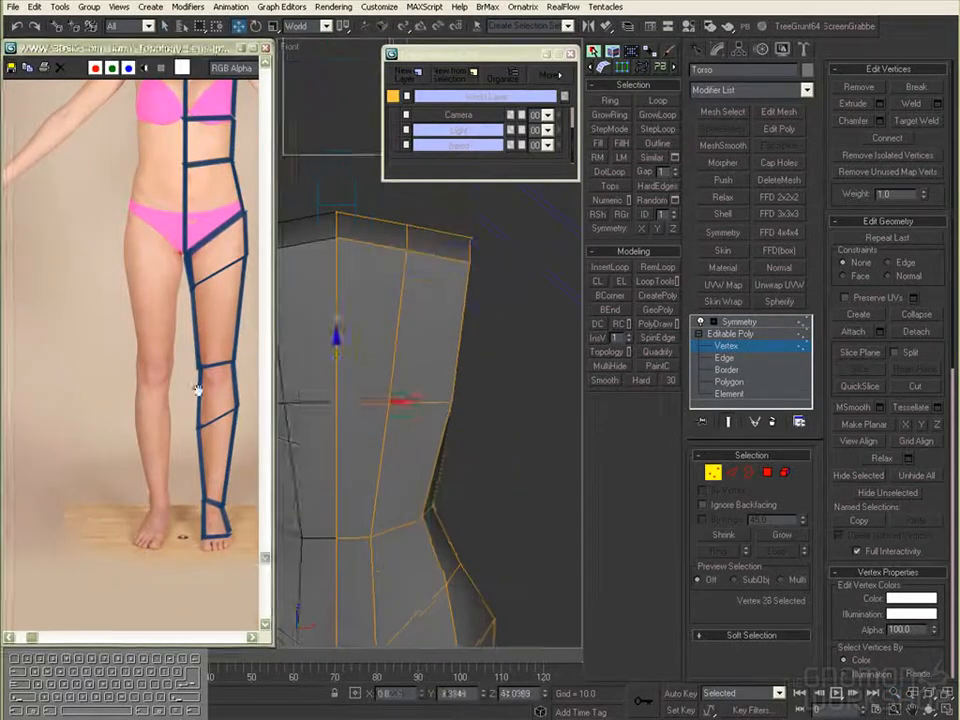
pyautogui.moveTo(165, 340); pyautogui.dragTo(147, 440, button='middle')
pyautogui.click(463, 418)
pyautogui.moveTo(482, 422); pyautogui.dragTo(474, 497, button='middle')
pyautogui.moveTo(512, 325); pyautogui.dragTo(452, 390)
pyautogui.moveTo(508, 350); pyautogui.dragTo(493, 350)
# Step: Reposition the outer torso vertices to follow the silhouette on the reference photo
pyautogui.press('q')
pyautogui.keyDown('ctrl'); pyautogui.keyDown('alt'); pyautogui.moveTo(380, 352); pyautogui.dragTo(470, 335, button='middle'); pyautogui.keyUp('alt'); pyautogui.keyUp('ctrl')
pyautogui.click(439, 402)
pyautogui.press('w')
pyautogui.keyDown('ctrl'); pyautogui.keyDown('alt'); pyautogui.moveTo(428, 381); pyautogui.dragTo(445, 365, button='middle'); pyautogui.keyUp('alt'); pyautogui.keyUp('ctrl')
pyautogui.click(411, 422)
pyautogui.keyDown('alt'); pyautogui.moveTo(411, 422); pyautogui.dragTo(452, 370, button='middle'); pyautogui.keyUp('alt')
pyautogui.keyDown('ctrl'); pyautogui.keyDown('alt'); pyautogui.moveTo(452, 370); pyautogui.dragTo(405, 398, button='middle'); pyautogui.keyUp('alt'); pyautogui.keyUp('ctrl')
pyautogui.moveTo(34, 637); pyautogui.dragTo(98, 637)
pyautogui.moveTo(440, 400)
pyautogui.keyDown('ctrl'); pyautogui.keyDown('alt'); pyautogui.mouseDown(button='middle')
pyautogui.moveTo(428, 375)
pyautogui.moveTo(445, 440)
pyautogui.moveTo(440, 422)
pyautogui.moveTo(372, 420)
pyautogui.moveTo(440, 400)
pyautogui.mouseUp(button='middle'); pyautogui.keyUp('alt'); pyautogui.keyUp('ctrl')
# Step: Adjust individual body vertices from angled views to round out the form
pyautogui.click(408, 438)
pyautogui.click(443, 399)
pyautogui.click(384, 267)
pyautogui.click(360, 422)
pyautogui.click(381, 364)
pyautogui.moveTo(446, 366); pyautogui.dragTo(441, 366)
pyautogui.keyDown('alt'); pyautogui.moveTo(441, 366); pyautogui.dragTo(484, 400, button='middle'); pyautogui.keyUp('alt')
pyautogui.click(408, 262)
pyautogui.click(461, 289)
pyautogui.keyDown('alt'); pyautogui.moveTo(484, 461); pyautogui.dragTo(485, 420, button='middle'); pyautogui.keyUp('alt')
pyautogui.keyDown('ctrl'); pyautogui.keyDown('alt'); pyautogui.moveTo(485, 420); pyautogui.dragTo(523, 435, button='middle'); pyautogui.keyUp('alt'); pyautogui.keyUp('ctrl')
pyautogui.click(420, 484)
pyautogui.click(446, 372)
pyautogui.press('2')
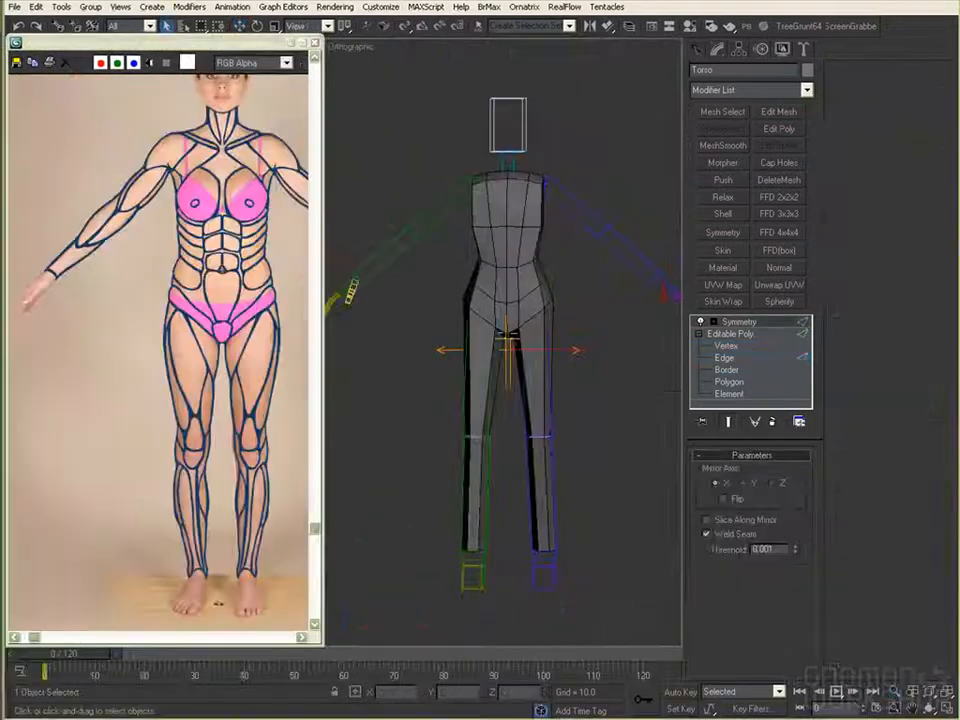
# Step: Export the mirrored torso and leg mesh as an OBJ file
pyautogui.click(13, 6)
pyautogui.click(100, 326)
pyautogui.click(305, 347)
pyautogui.click(406, 400)
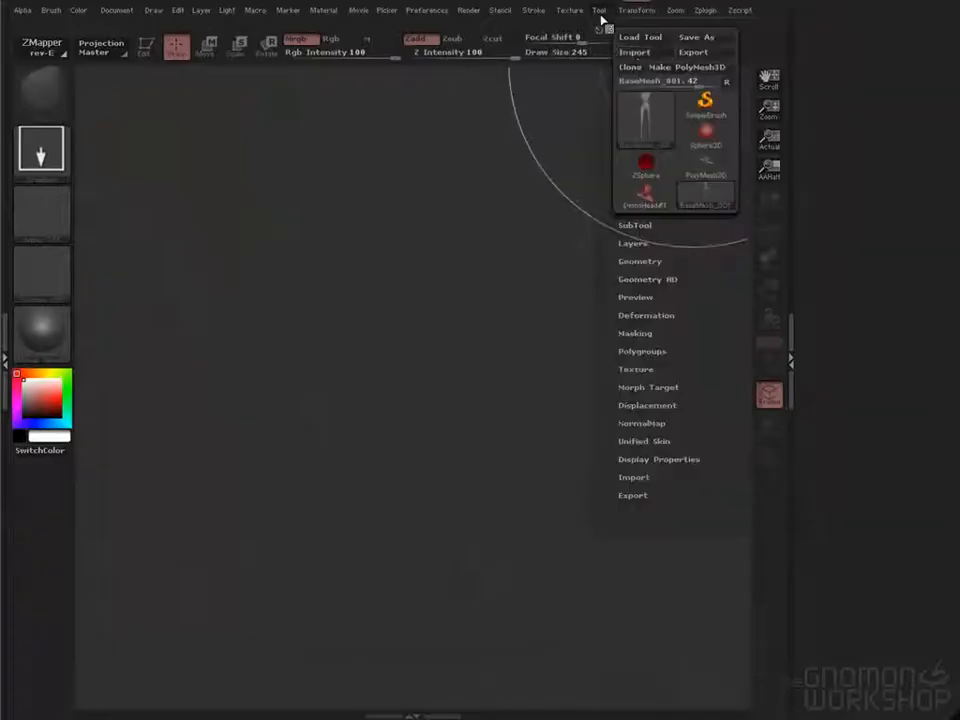
# Step: Switch to ZBrush, import BaseMesh_001.obj and place it on the canvas in edit mode
pyautogui.click(632, 477)
pyautogui.click(125, 8)
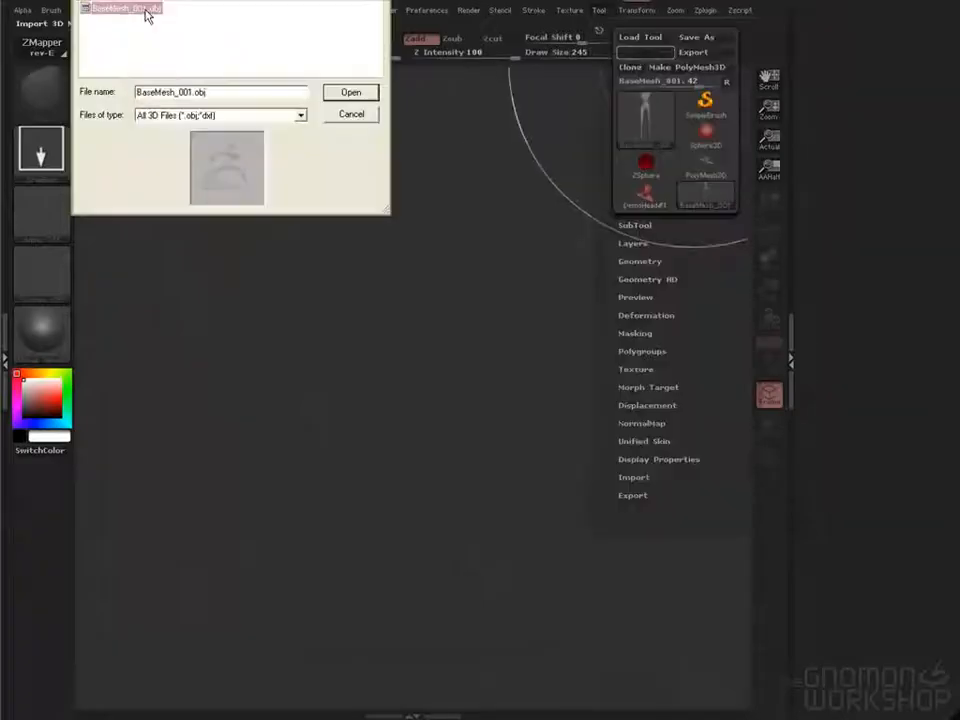
pyautogui.doubleClick(148, 14)
pyautogui.click(599, 30)
pyautogui.moveTo(413, 370); pyautogui.dragTo(413, 250)
pyautogui.click(147, 47)
# Step: Refine the torso and leg proportions with the Move brush from several angles, matching the reference photos
pyautogui.moveTo(520, 240); pyautogui.dragTo(395, 514)
pyautogui.rightClick(404, 404)
pyautogui.keyDown('alt'); pyautogui.moveTo(500, 393); pyautogui.dragTo(492, 470); pyautogui.keyUp('alt')
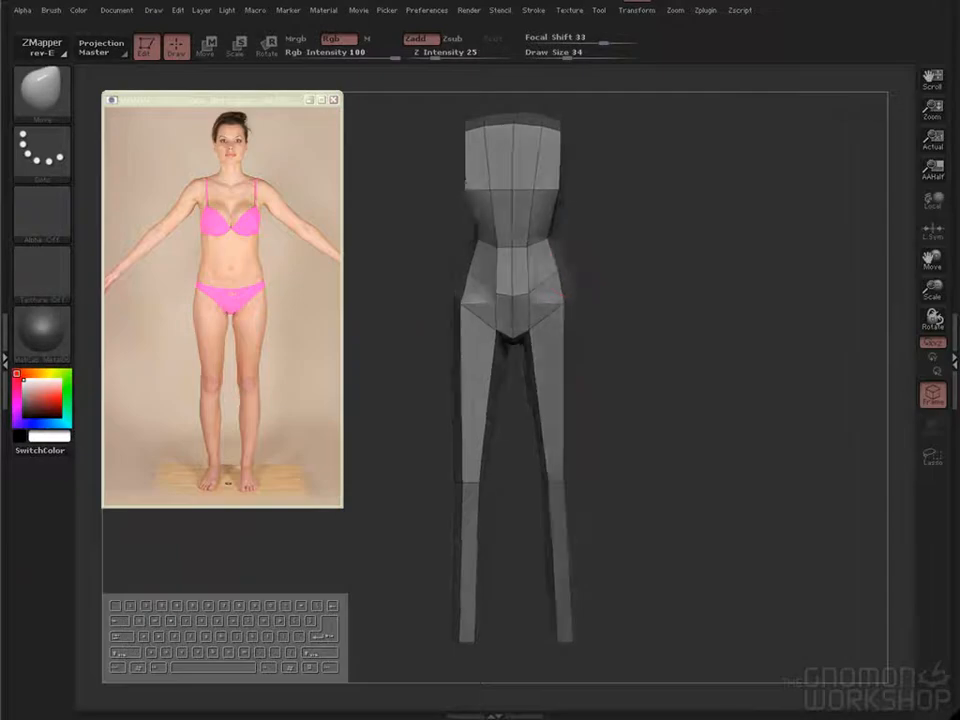
pyautogui.scroll(-1, 246, 378)
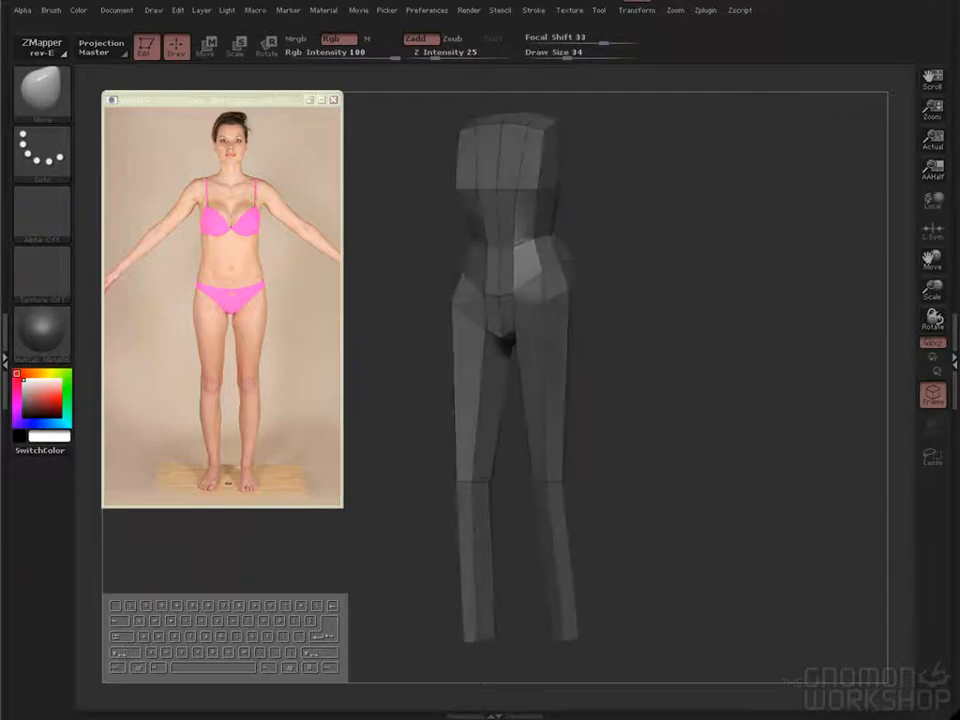
pyautogui.moveTo(658, 281); pyautogui.dragTo(616, 236)
pyautogui.moveTo(655, 400)
pyautogui.mouseDown()
pyautogui.moveTo(786, 409)
pyautogui.moveTo(738, 405)
pyautogui.mouseUp()
pyautogui.moveTo(660, 400); pyautogui.dragTo(510, 497)
pyautogui.moveTo(675, 485); pyautogui.dragTo(630, 210)
pyautogui.moveTo(501, 298); pyautogui.dragTo(481, 455)
pyautogui.moveTo(652, 214); pyautogui.dragTo(731, 323)
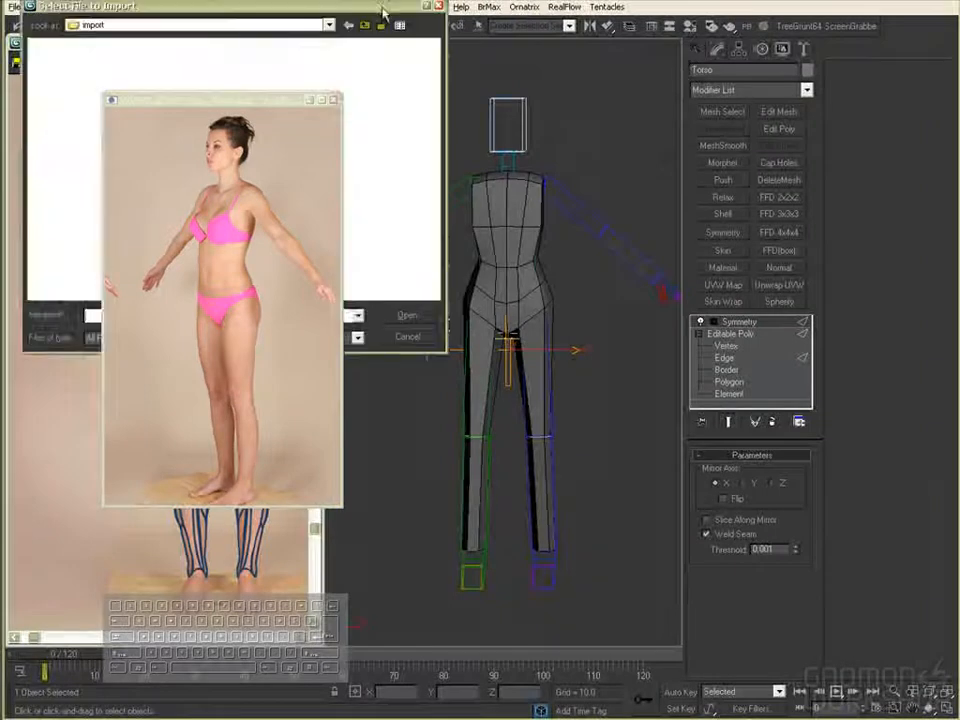
# Step: Switch back to 3ds Max and import the Torso object from the BaseMesh_002 OBJ file
pyautogui.moveTo(404, 7); pyautogui.dragTo(663, 100)
pyautogui.doubleClick(461, 173)
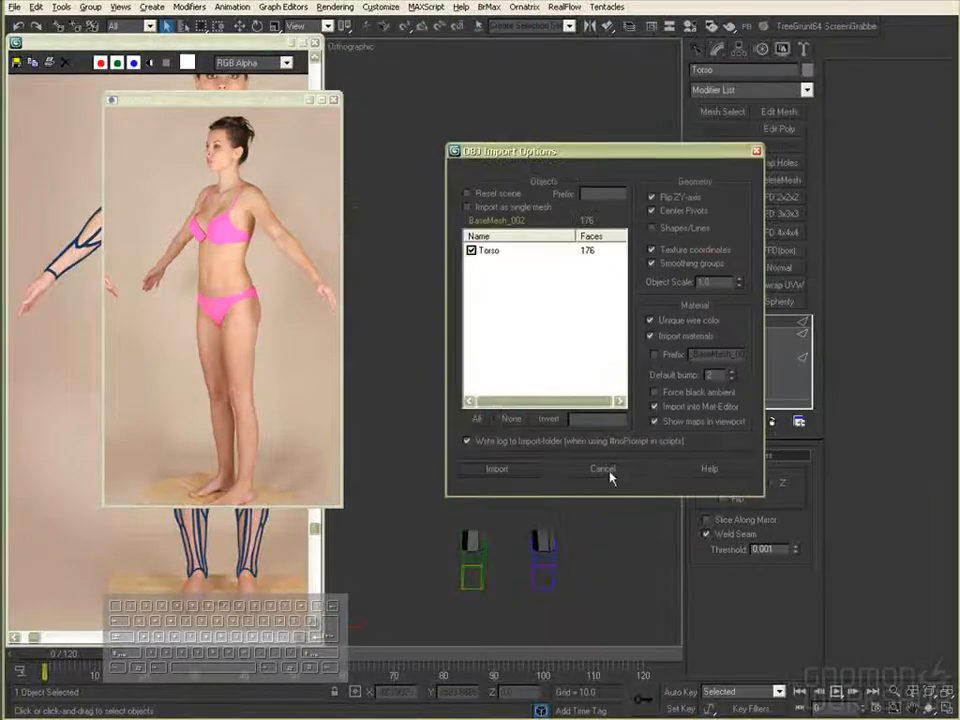
pyautogui.click(497, 469)
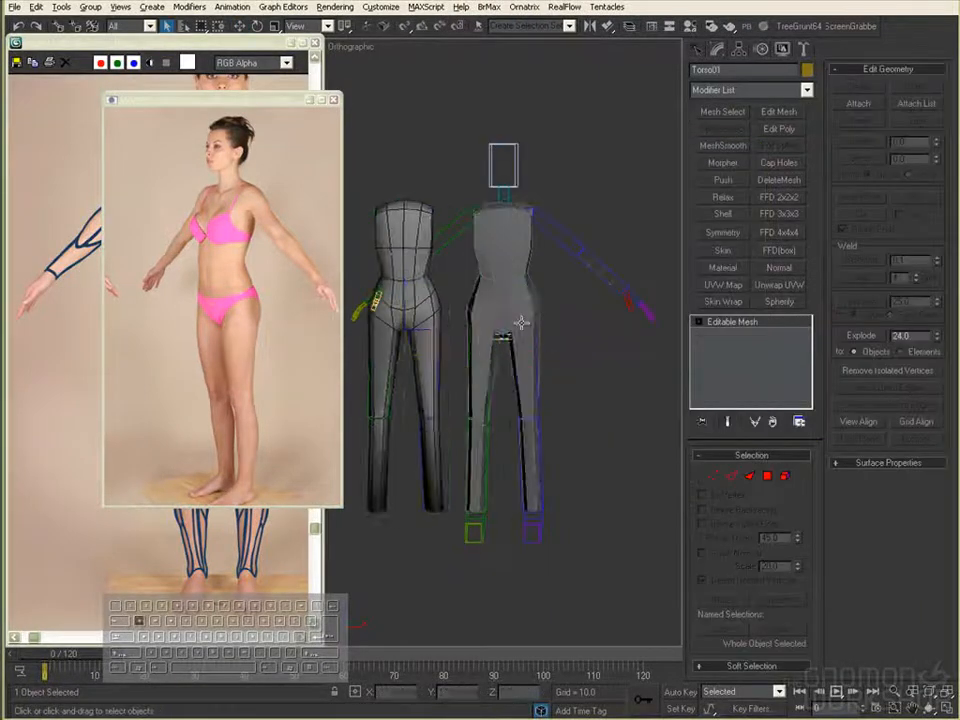
# Step: Add a Morpher to the original torso and load Torso01 as a target at 100
pyautogui.click(723, 163)
pyautogui.click(887, 465)
pyautogui.click(415, 208)
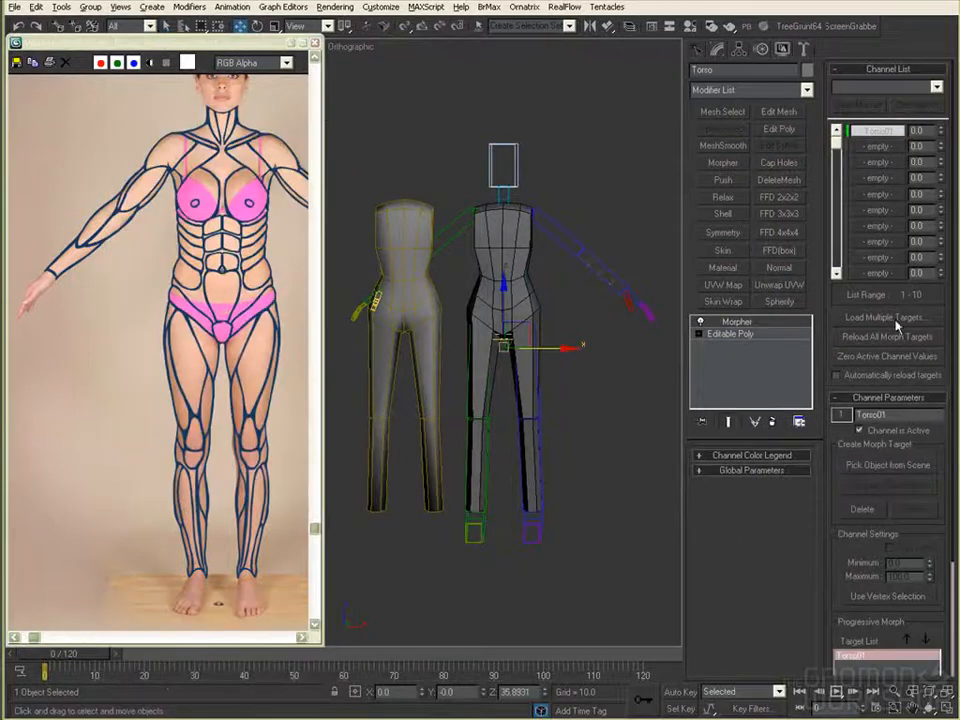
pyautogui.click(896, 320)
pyautogui.click(817, 631)
pyautogui.keyDown('alt'); pyautogui.moveTo(622, 372); pyautogui.dragTo(572, 379, button='middle'); pyautogui.keyUp('alt')
pyautogui.scroll(5, 572, 379)
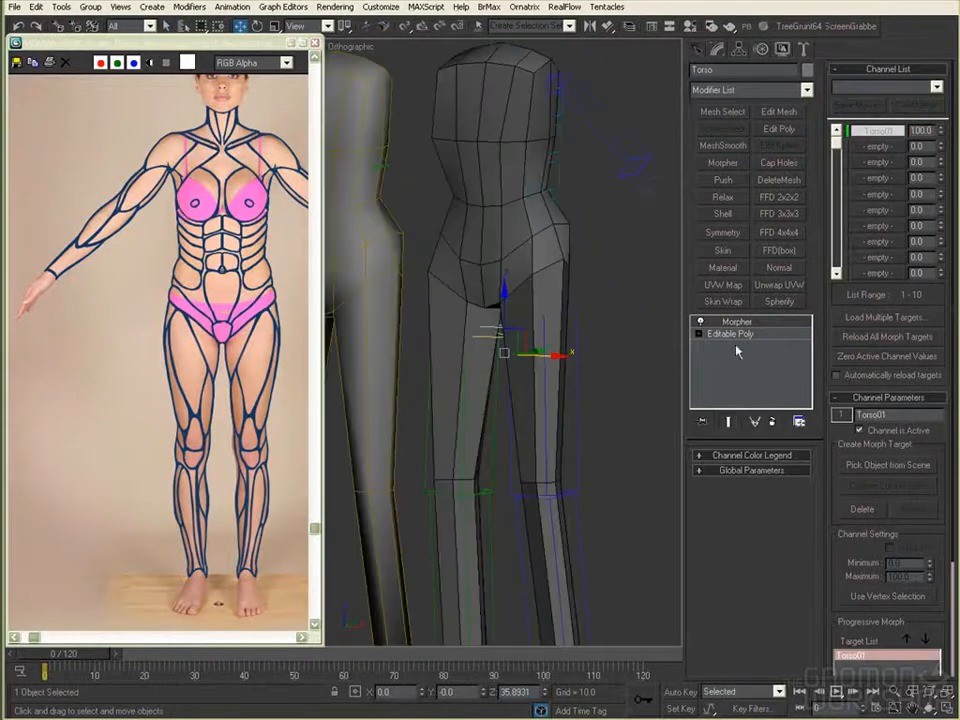
# Step: Collapse the original torso's modifier stack and run meshCollapseToOrigin on it
pyautogui.rightClick(733, 319)
pyautogui.click(766, 438)
pyautogui.scroll(-3, 613, 331)
pyautogui.rightClick(613, 305)
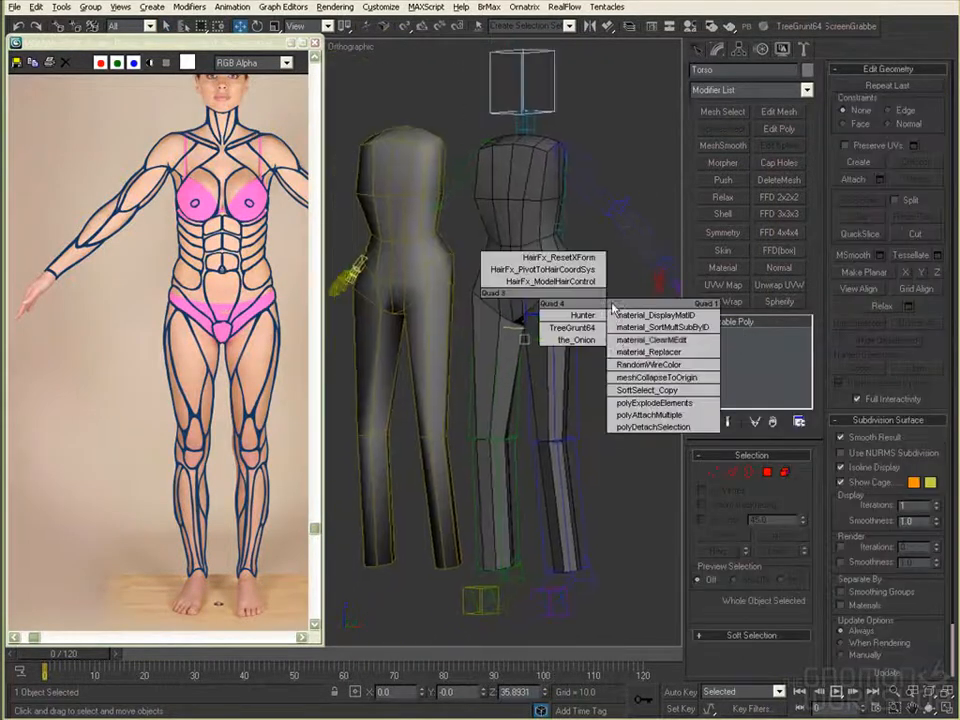
pyautogui.click(643, 390)
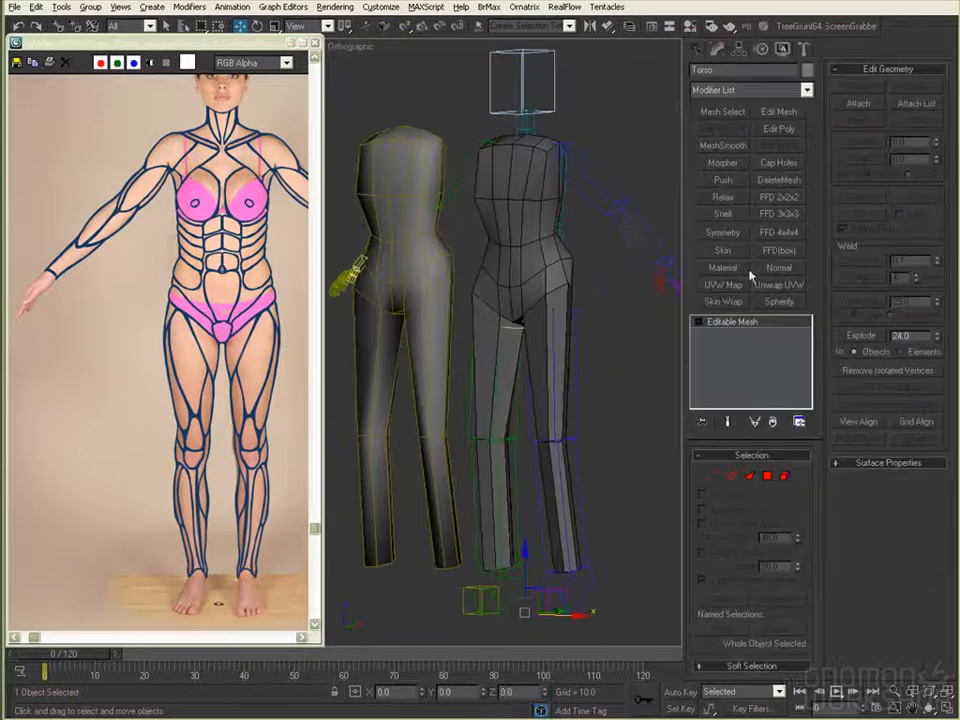
# Step: Apply a Morpher to the torso with Torso01 as target, delete the imported mesh and set the channel to 100
pyautogui.click(723, 163)
pyautogui.click(884, 318)
pyautogui.click(651, 448)
pyautogui.click(756, 630)
pyautogui.click(432, 330)
pyautogui.press('Delete')
pyautogui.click(516, 322)
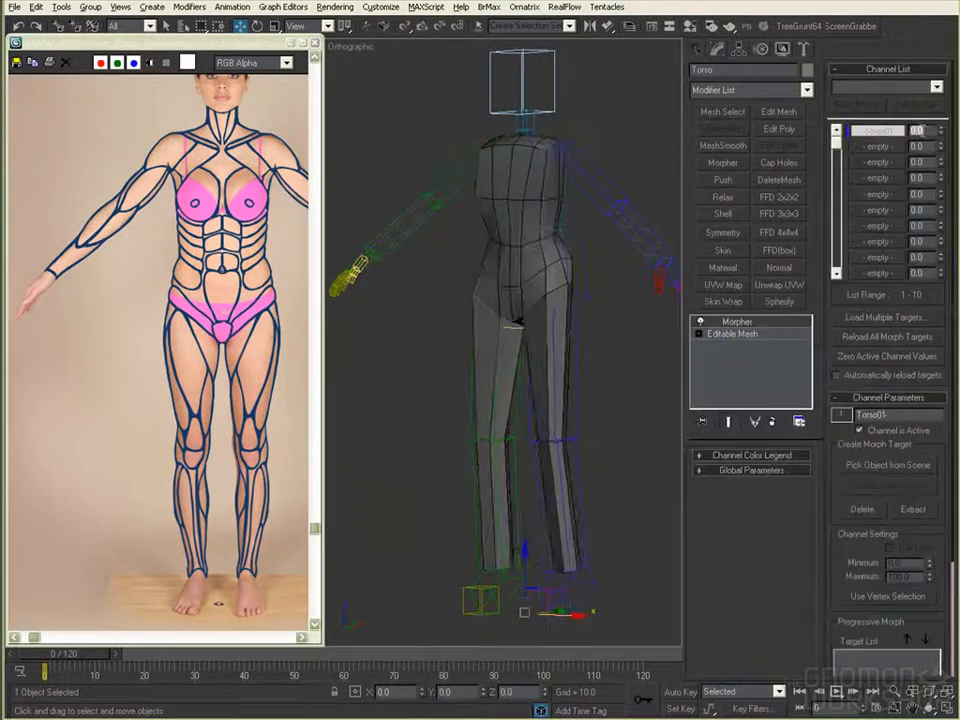
pyautogui.doubleClick(922, 130)
pyautogui.write('100')
pyautogui.press('Return')
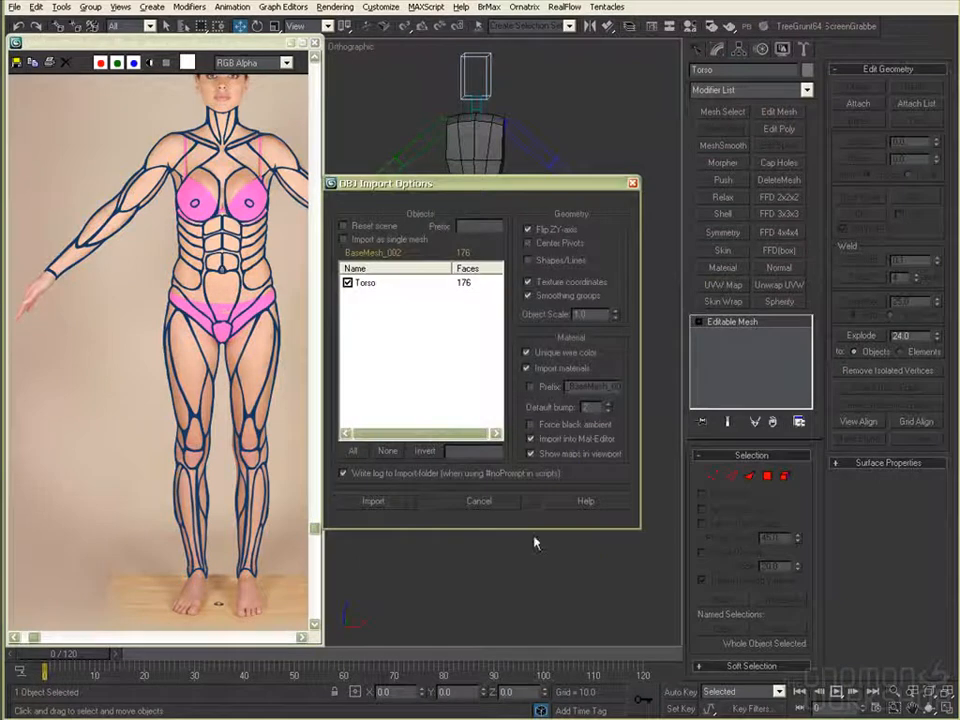
# Step: Import the Torso object from BaseMesh_002 again without centered pivots, skip the missing map and move the mesh beside the original
pyautogui.click(384, 502)
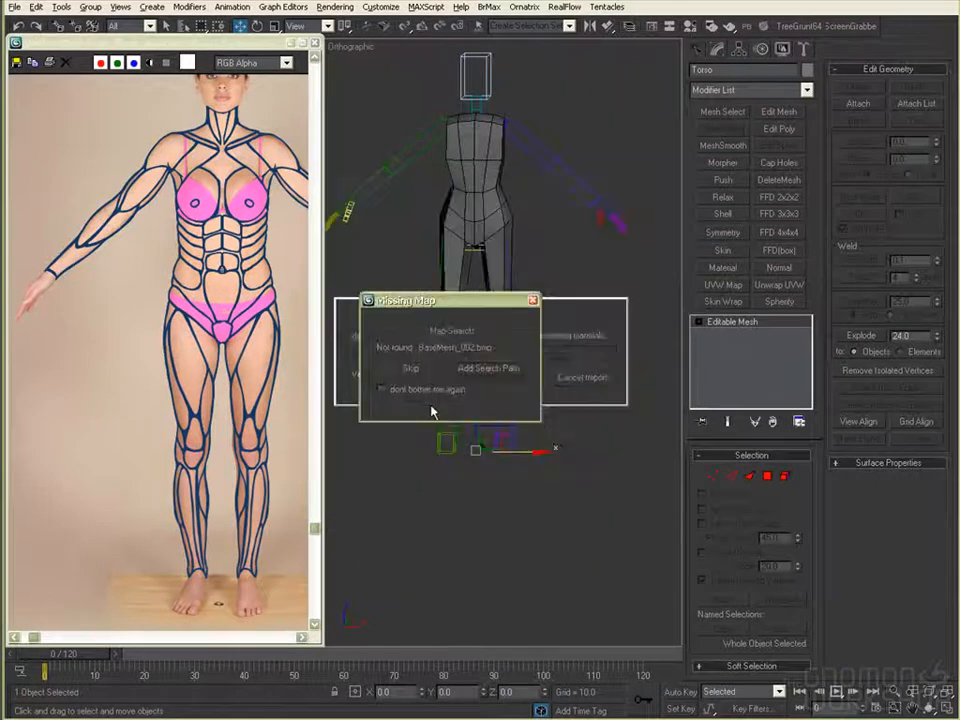
pyautogui.click(412, 367)
pyautogui.click(642, 425)
pyautogui.click(563, 387)
pyautogui.moveTo(514, 398); pyautogui.dragTo(561, 480, button='middle')
pyautogui.moveTo(580, 536); pyautogui.dragTo(469, 536)
pyautogui.press('q')
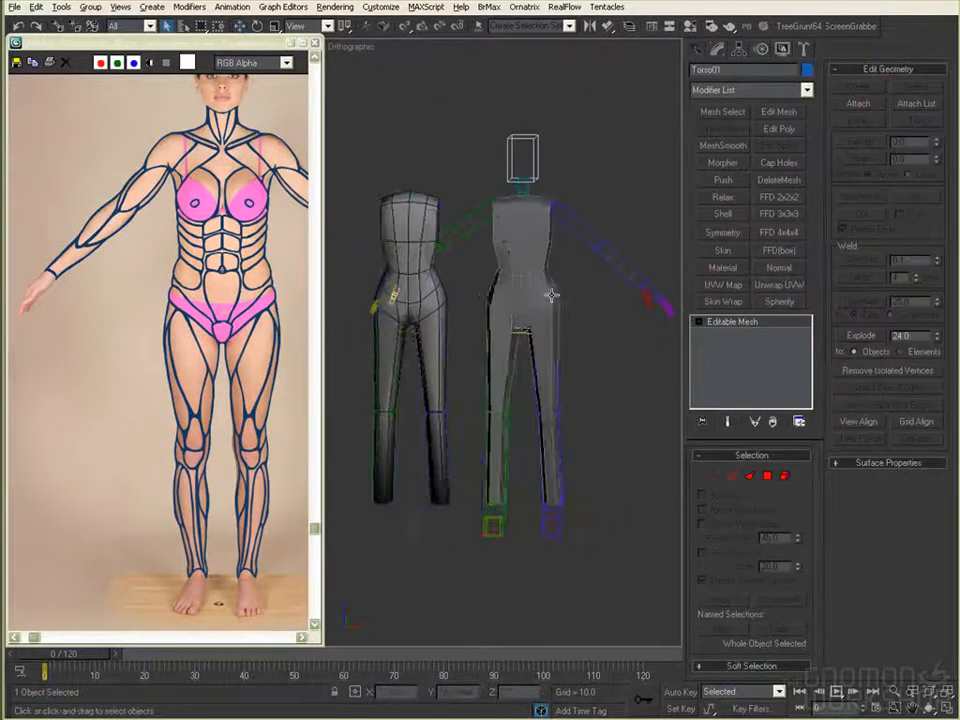
# Step: Morph the original torso fully to Torso01 with a Morpher at 100 and delete the imported mesh
pyautogui.click(551, 296)
pyautogui.click(723, 162)
pyautogui.click(864, 318)
pyautogui.click(627, 450)
pyautogui.click(757, 630)
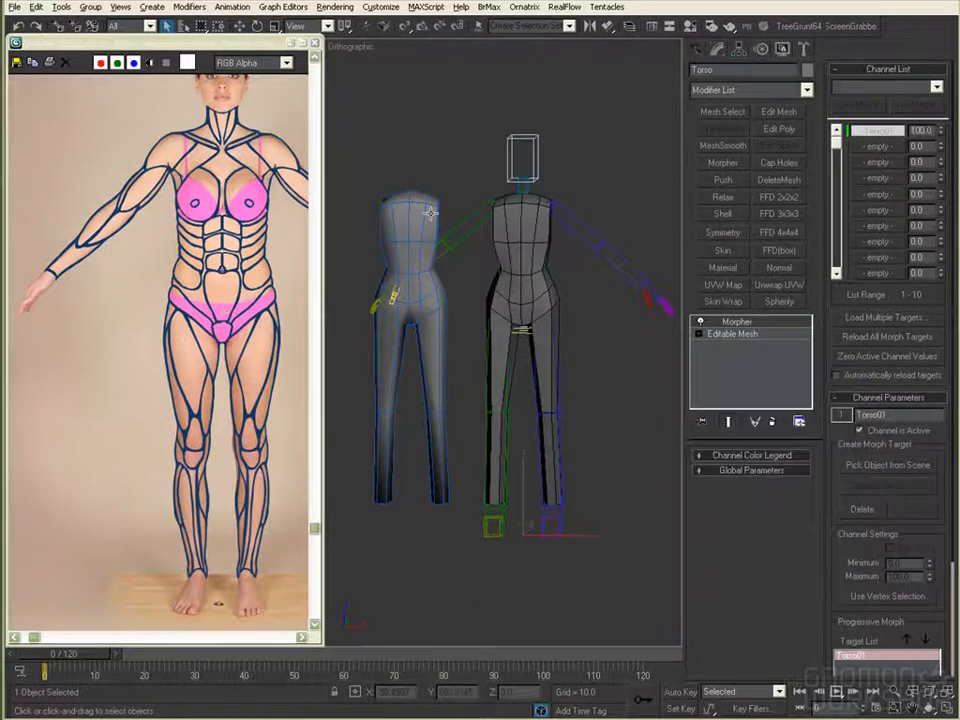
pyautogui.click(432, 236)
pyautogui.press('Delete')
# Step: Compare the torso with the Morpher switched off and on from several angles
pyautogui.click(490, 362)
pyautogui.keyDown('alt'); pyautogui.moveTo(484, 369); pyautogui.dragTo(616, 341, button='middle'); pyautogui.keyUp('alt')
pyautogui.scroll(4, 616, 341)
pyautogui.click(702, 321)
pyautogui.click(702, 321)
pyautogui.keyDown('alt'); pyautogui.moveTo(497, 350); pyautogui.dragTo(618, 304, button='middle'); pyautogui.keyUp('alt')
pyautogui.click(702, 321)
pyautogui.click(702, 321)
pyautogui.keyDown('alt'); pyautogui.moveTo(460, 385); pyautogui.dragTo(605, 399, button='middle'); pyautogui.keyUp('alt')
pyautogui.scroll(-4, 605, 399)
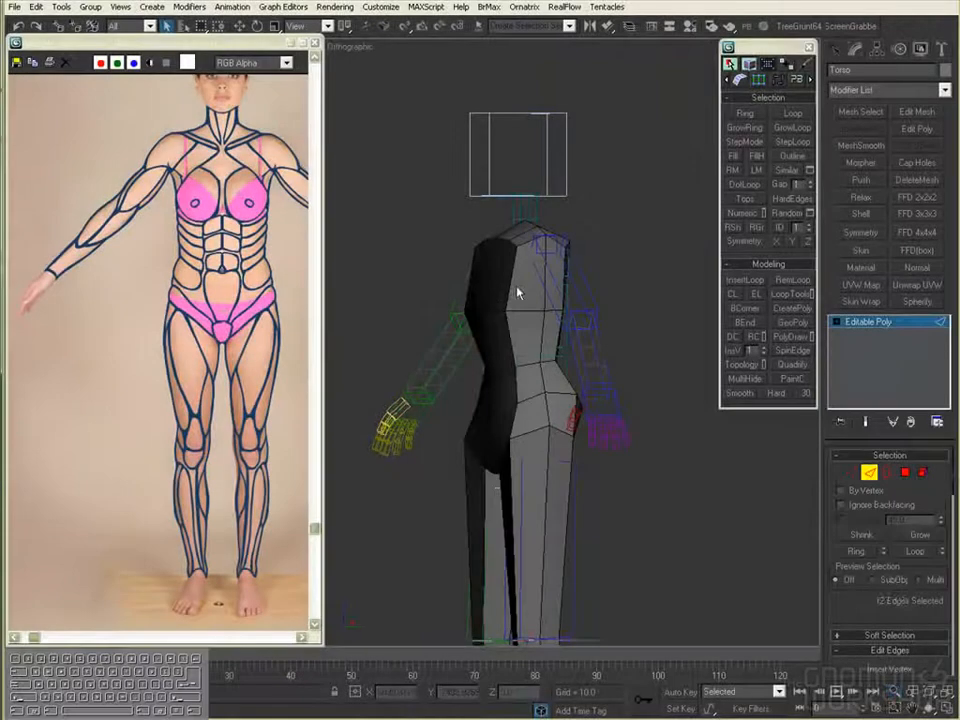
# Step: Add edge loops around the thigh and calf by connecting the leg's vertical edges
pyautogui.keyDown('alt'); pyautogui.moveTo(517, 292); pyautogui.dragTo(540, 455, button='middle'); pyautogui.keyUp('alt')
pyautogui.moveTo(493, 516); pyautogui.dragTo(587, 535)
pyautogui.hotkey('ctrl', 'shift', 'e')
pyautogui.moveTo(585, 560); pyautogui.dragTo(572, 386, button='middle')
pyautogui.press('f')
pyautogui.keyDown('ctrl'); pyautogui.keyDown('alt'); pyautogui.moveTo(545, 620); pyautogui.dragTo(593, 411, button='middle'); pyautogui.keyUp('alt'); pyautogui.keyUp('ctrl')
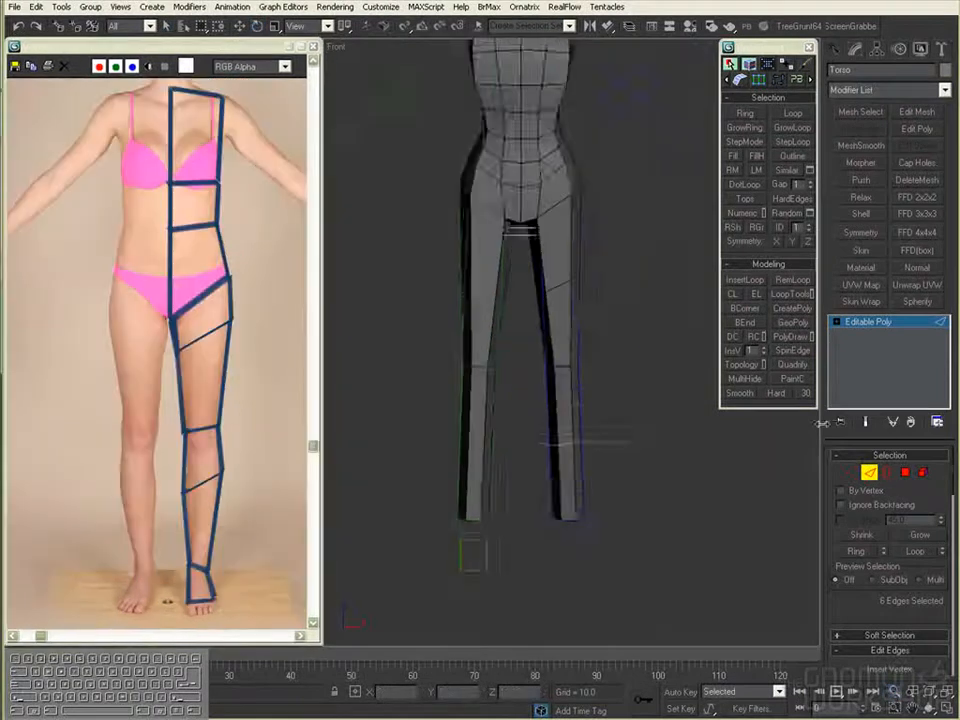
# Step: Widen the calf loop and slant it to follow the topology line on the front-view reference
pyautogui.scroll(5, 639, 583)
pyautogui.press('r')
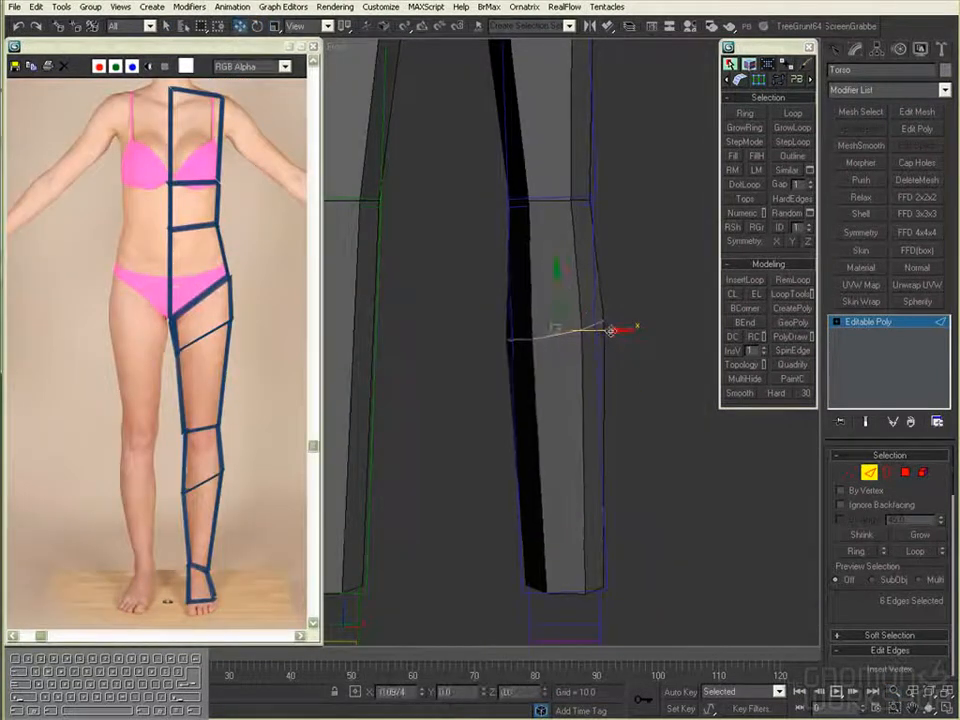
pyautogui.press('1')
pyautogui.scroll(-4, 600, 354)
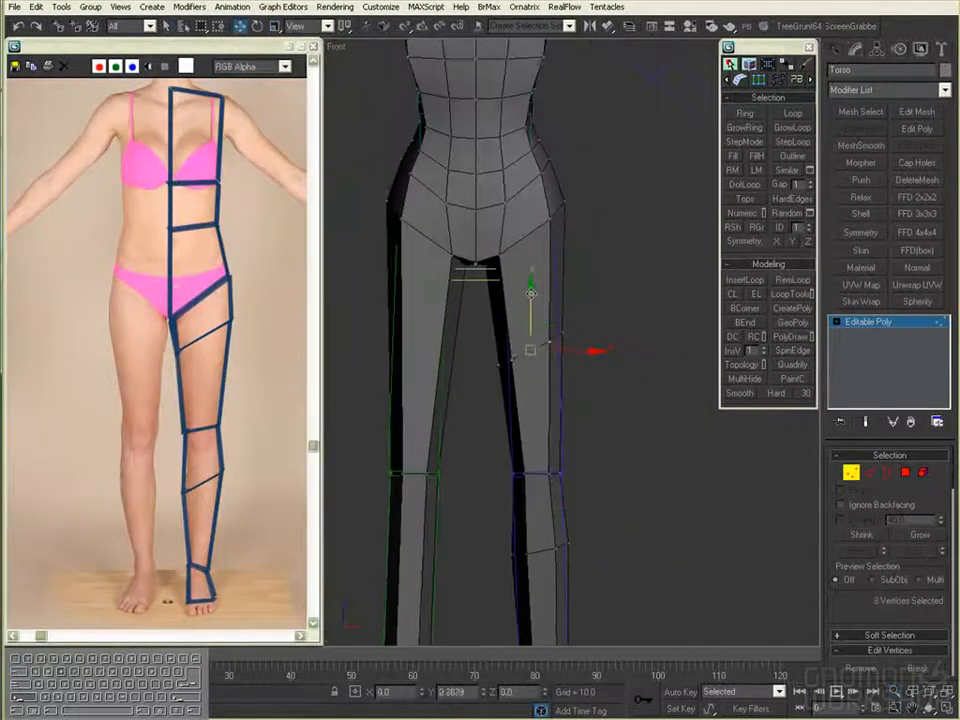
# Step: Reposition the thigh loop's vertices and tilt the calf loop's vertices to match the reference lines
pyautogui.keyDown('ctrl'); pyautogui.keyDown('alt'); pyautogui.moveTo(592, 328); pyautogui.dragTo(565, 400, button='middle'); pyautogui.keyUp('alt'); pyautogui.keyUp('ctrl')
pyautogui.moveTo(565, 400); pyautogui.dragTo(559, 358, button='middle')
pyautogui.moveTo(285, 508); pyautogui.dragTo(45, 495, button='middle')
pyautogui.keyDown('alt'); pyautogui.moveTo(622, 371); pyautogui.dragTo(578, 394, button='middle'); pyautogui.keyUp('alt')
pyautogui.press('z')
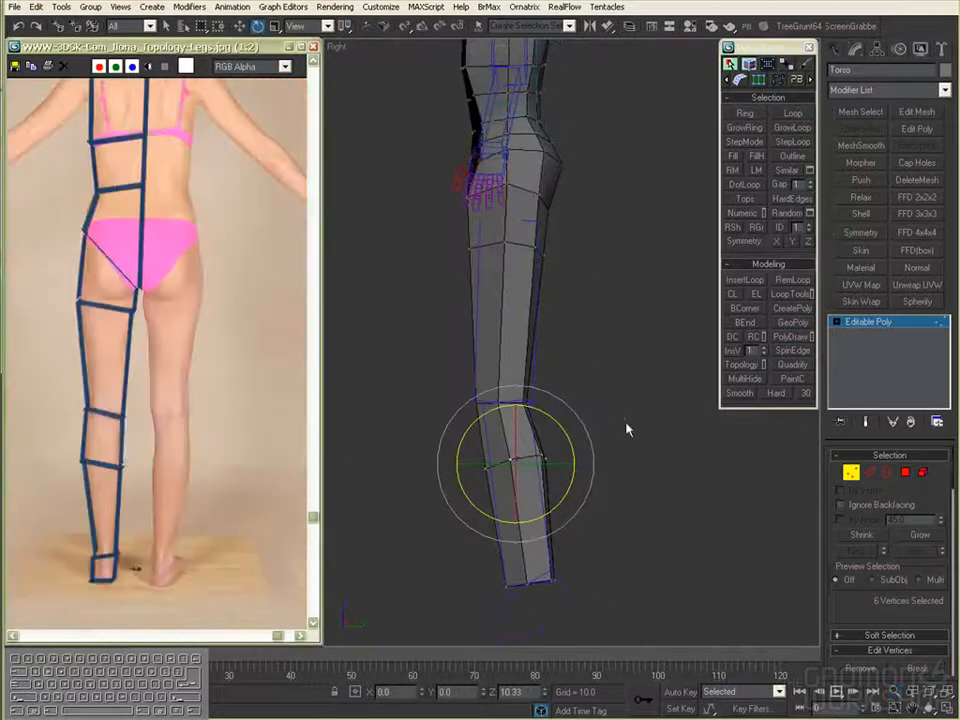
# Step: Scale the calf loop's vertices to match the back-view reference and select the thigh loop's vertices
pyautogui.press('k')
pyautogui.press('z')
pyautogui.moveTo(592, 438); pyautogui.dragTo(510, 438, button='middle')
pyautogui.scroll(2, 560, 470)
pyautogui.press('q')
pyautogui.press('r')
pyautogui.scroll(1, 555, 473)
pyautogui.moveTo(506, 437); pyautogui.dragTo(510, 415)
pyautogui.moveTo(510, 415); pyautogui.dragTo(516, 458, button='middle')
pyautogui.scroll(-1, 516, 458)
pyautogui.press('q')
pyautogui.moveTo(458, 259); pyautogui.dragTo(540, 327)
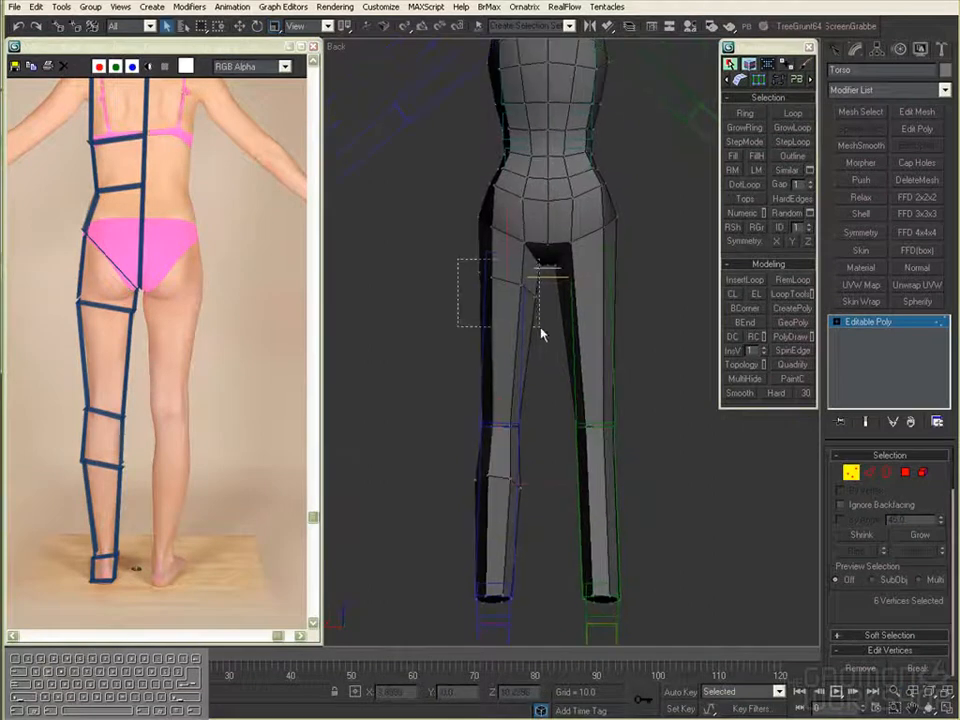
# Step: Widen the command panel to two columns and reposition the PolyBoost toolbar beside it
pyautogui.press('f')
pyautogui.press('2')
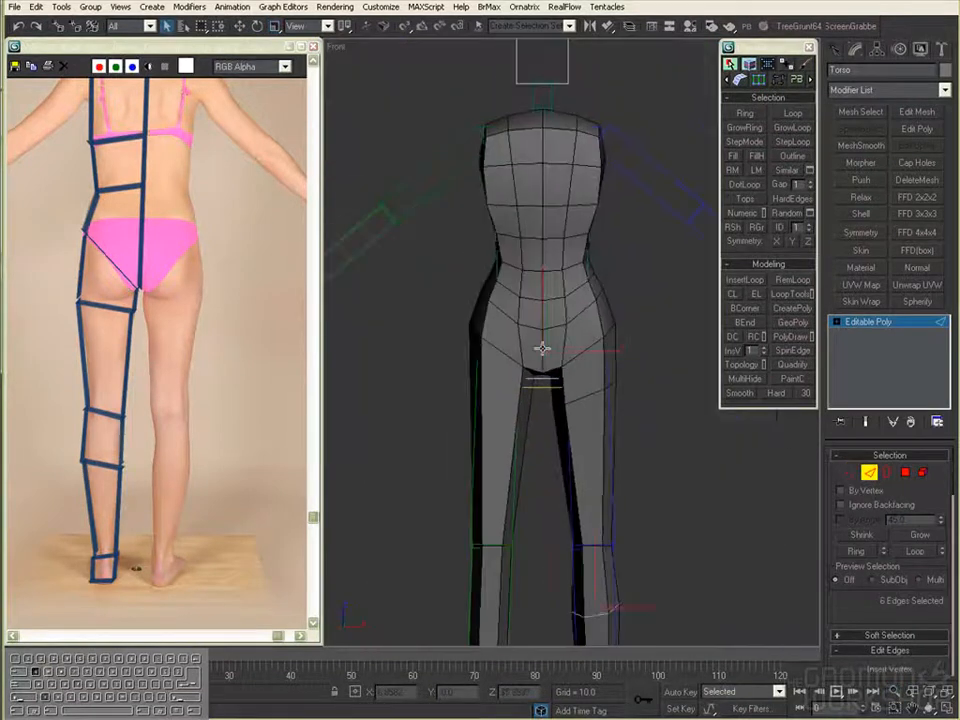
pyautogui.scroll(-1, 690, 445)
pyautogui.moveTo(705, 508); pyautogui.dragTo(677, 495, button='middle')
pyautogui.moveTo(823, 457); pyautogui.dragTo(685, 457)
pyautogui.moveTo(781, 49); pyautogui.dragTo(639, 51)
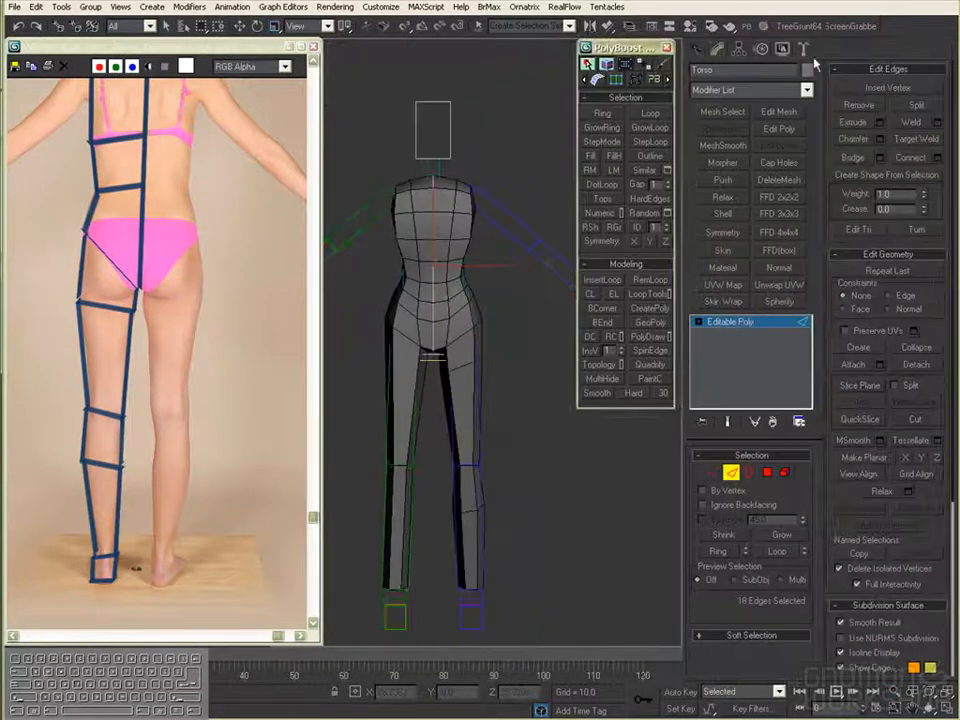
# Step: Delete the half of the body without leg loops and mirror the other half with Symmetry on X, weld threshold 0.001
pyautogui.moveTo(427, 341); pyautogui.dragTo(445, 320, button='middle')
pyautogui.press('5')
pyautogui.click(445, 320)
pyautogui.press('Delete')
pyautogui.click(785, 471)
pyautogui.click(726, 233)
pyautogui.rightClick(796, 549)
pyautogui.moveTo(562, 470); pyautogui.dragTo(570, 484, button='middle')
pyautogui.scroll(-1, 571, 482)
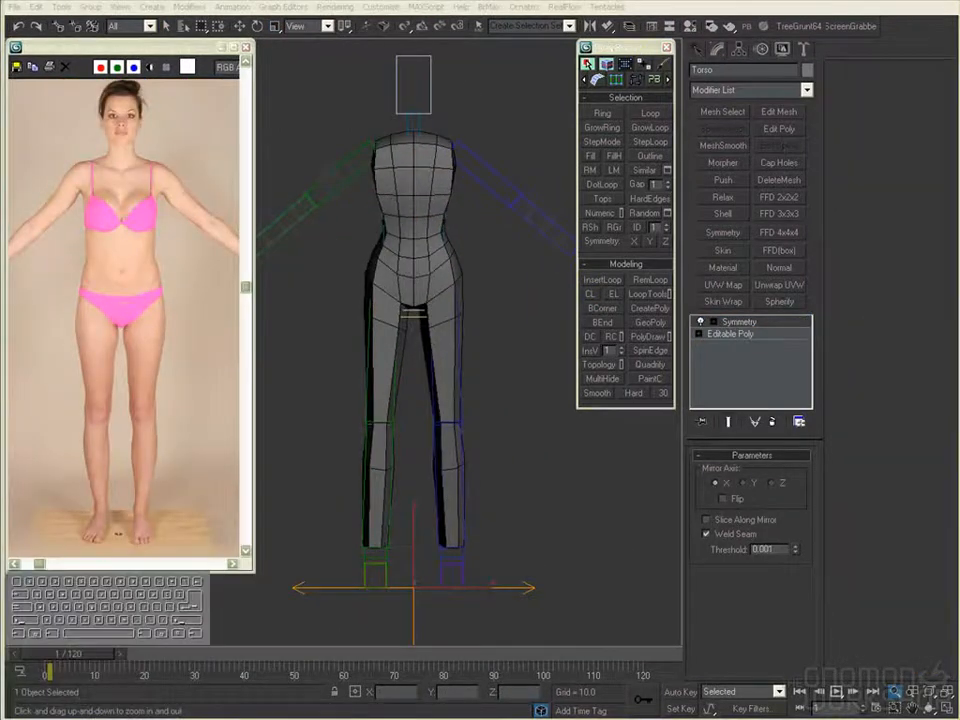
# Step: Return to the base mesh's edges under Symmetry and add loops across the mid-thigh and lower calf
pyautogui.click(730, 333)
pyautogui.click(732, 472)
pyautogui.click(772, 421)
pyautogui.moveTo(503, 411); pyautogui.dragTo(540, 330, button='middle')
pyautogui.scroll(2, 471, 420)
pyautogui.keyDown('alt'); pyautogui.moveTo(521, 512); pyautogui.dragTo(530, 470, button='middle'); pyautogui.keyUp('alt')
pyautogui.press('r')
pyautogui.press('w')
# Step: Adjust the leg loops' vertices and select the two edge loops around the knee
pyautogui.moveTo(225, 493); pyautogui.dragTo(125, 491, button='middle')
pyautogui.scroll(2, 471, 430)
pyautogui.press('1')
pyautogui.click(440, 401)
pyautogui.keyDown('alt'); pyautogui.moveTo(440, 401); pyautogui.dragTo(545, 337, button='middle'); pyautogui.keyUp('alt')
pyautogui.press('q')
pyautogui.press('2')
pyautogui.scroll(-1, 407, 346)
pyautogui.moveTo(407, 346); pyautogui.dragTo(403, 486, button='middle')
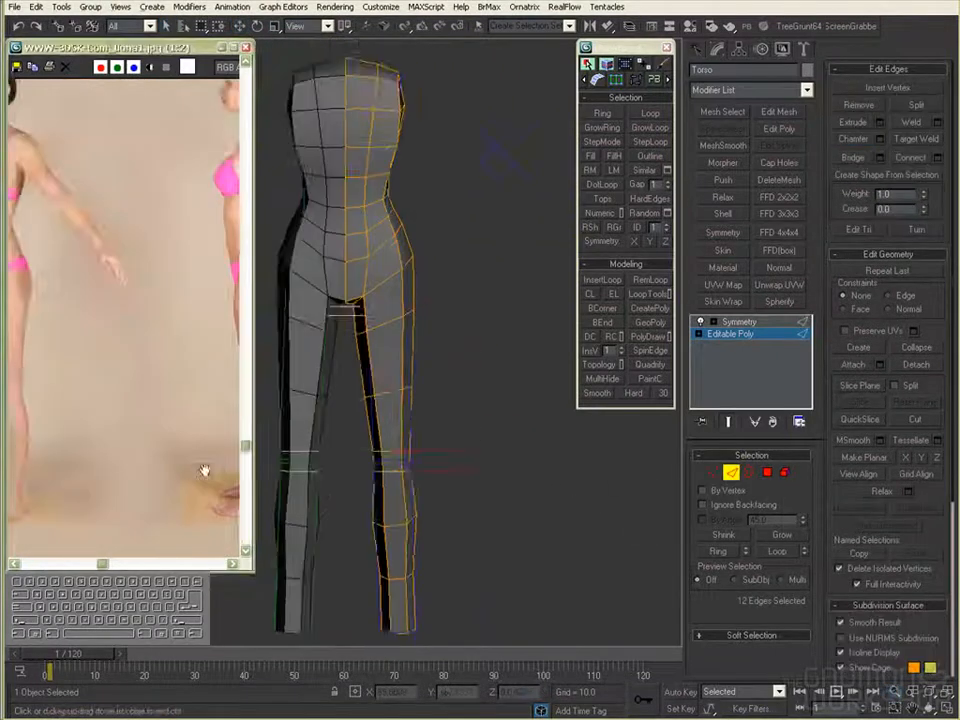
# Step: Rotate the selected knee edges to follow the leg's angle in the side-view reference
pyautogui.moveTo(159, 450); pyautogui.dragTo(240, 452, button='middle')
pyautogui.moveTo(440, 460); pyautogui.dragTo(487, 397, button='middle')
pyautogui.press('e')
pyautogui.moveTo(494, 390); pyautogui.dragTo(493, 383)
pyautogui.press('q')
pyautogui.keyDown('alt'); pyautogui.moveTo(492, 379); pyautogui.dragTo(500, 590, button='middle'); pyautogui.keyUp('alt')
# Step: Add further horizontal edge loops along the thighs and calves
pyautogui.click(450, 335)
pyautogui.hotkey('alt', 'l')
pyautogui.keyDown('alt'); pyautogui.moveTo(500, 590); pyautogui.dragTo(548, 400, button='middle'); pyautogui.keyUp('alt')
pyautogui.press('2')
pyautogui.keyDown('ctrl'); pyautogui.keyDown('alt'); pyautogui.moveTo(548, 400); pyautogui.dragTo(572, 491, button='middle'); pyautogui.keyUp('alt'); pyautogui.keyUp('ctrl')
pyautogui.scroll(1, 572, 491)
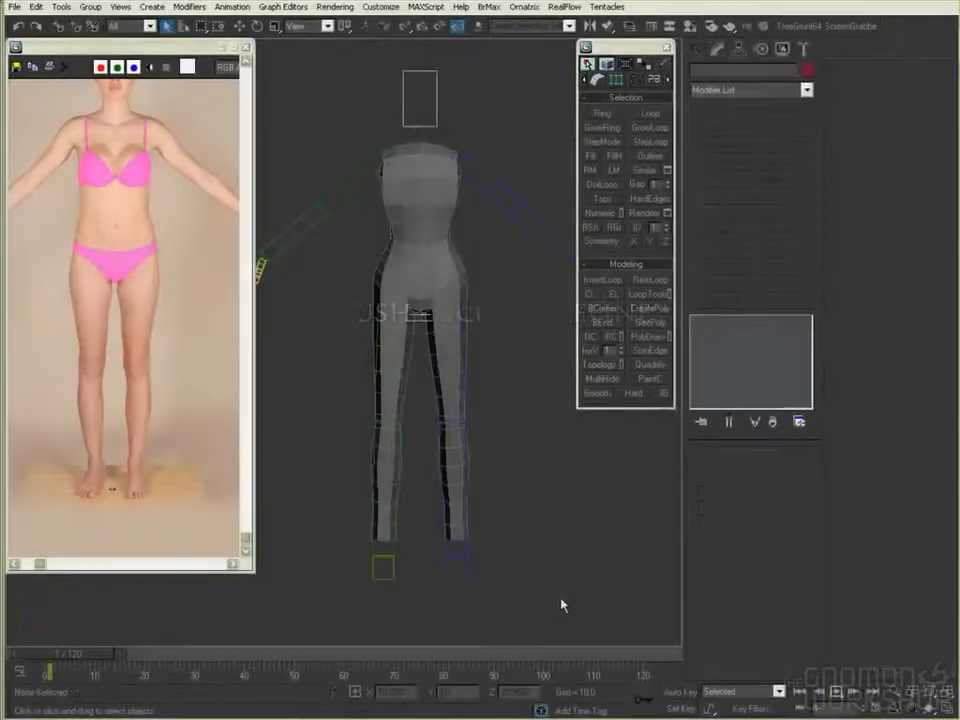
# Step: Split the body along its vertical centre edge loop and delete one half
pyautogui.scroll(2, 471, 408)
pyautogui.press('2')
pyautogui.doubleClick(438, 212)
pyautogui.click(921, 107)
pyautogui.press('5')
pyautogui.click(418, 304)
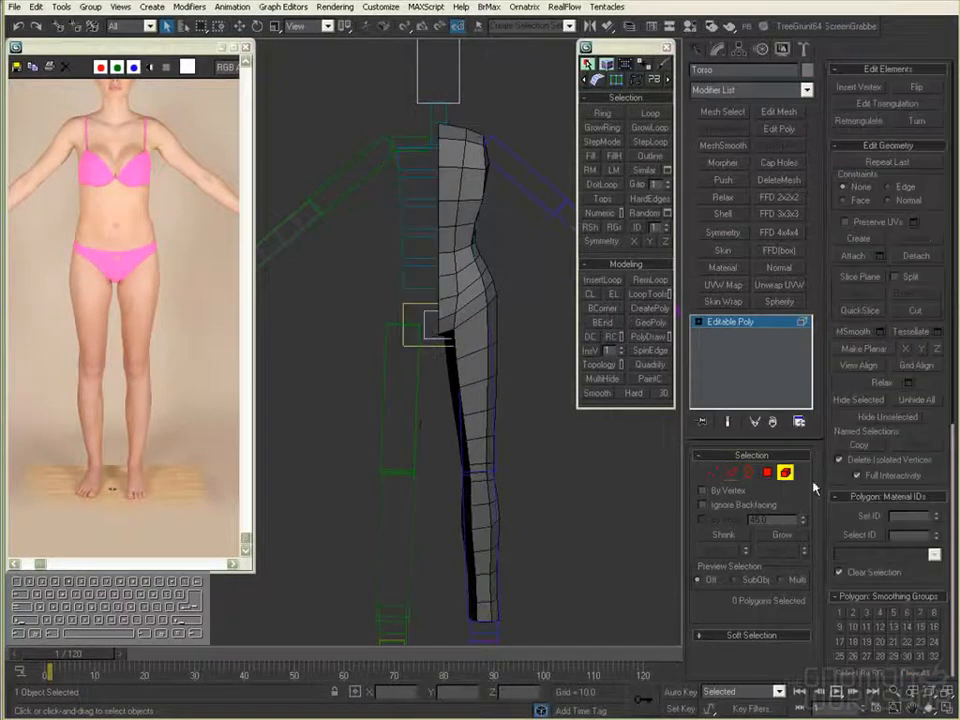
pyautogui.press('Delete')
# Step: Mirror the remaining half with a Symmetry modifier and show the mirrored result while editing the base mesh
pyautogui.press('5')
pyautogui.click(722, 232)
pyautogui.click(713, 322)
pyautogui.click(730, 346)
pyautogui.click(728, 422)
# Step: Connect the leg's horizontal edges to add a vertical edge loop down the leg
pyautogui.press('2')
pyautogui.keyDown('alt'); pyautogui.moveTo(546, 318); pyautogui.dragTo(456, 336, button='middle'); pyautogui.keyUp('alt')
pyautogui.click(440, 305)
pyautogui.click(908, 163)
pyautogui.click(910, 158)
pyautogui.keyDown('alt'); pyautogui.moveTo(520, 325); pyautogui.dragTo(510, 420, button='middle'); pyautogui.keyUp('alt')
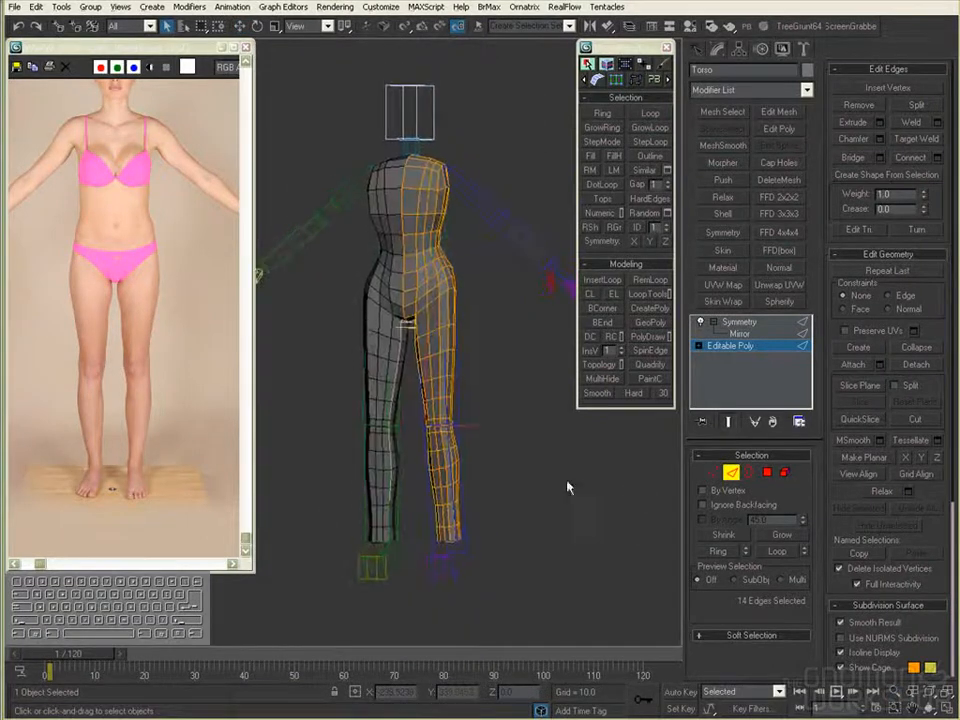
# Step: Export the torso mesh from 3ds Max and import it into ZBrush over the current tool
pyautogui.click(733, 474)
pyautogui.hotkey('alt', 'o')
pyautogui.press('Return')
pyautogui.click(390, 478)
pyautogui.click(643, 476)
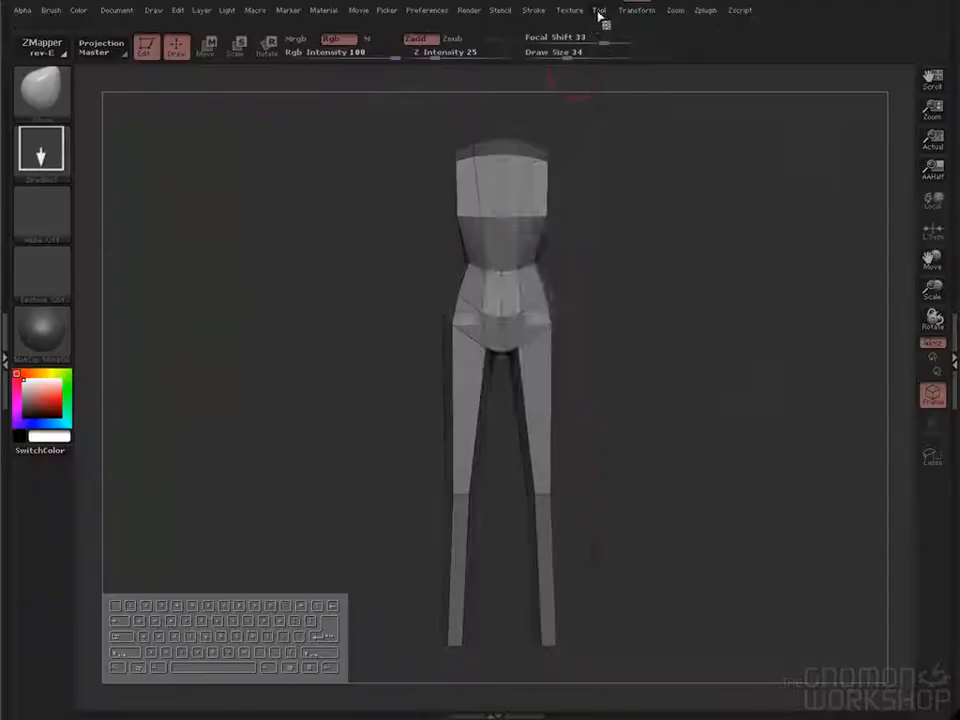
pyautogui.click(598, 10)
pyautogui.click(650, 50)
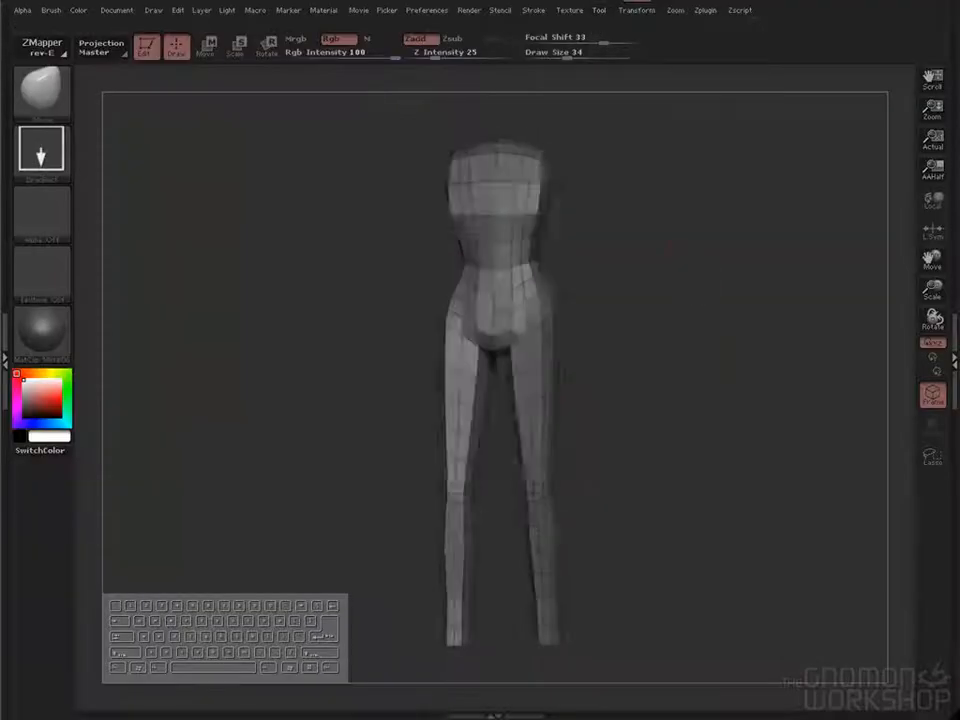
# Step: Reshape the hips and waist with the Move brush at Draw Size 54, following the photo reference
pyautogui.moveTo(600, 350); pyautogui.dragTo(670, 348)
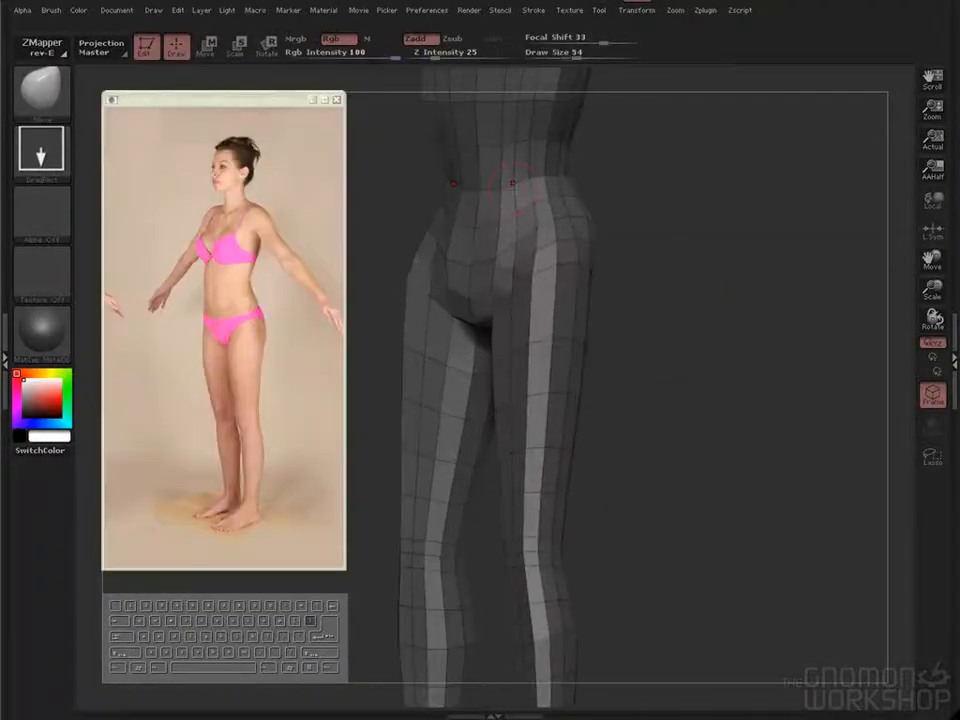
pyautogui.moveTo(649, 263); pyautogui.dragTo(482, 358)
pyautogui.moveTo(514, 288)
pyautogui.mouseDown()
pyautogui.moveTo(515, 205)
pyautogui.moveTo(474, 388)
pyautogui.moveTo(680, 330)
pyautogui.moveTo(635, 300)
pyautogui.moveTo(697, 432)
pyautogui.mouseUp()
pyautogui.scroll(5, 266, 450)
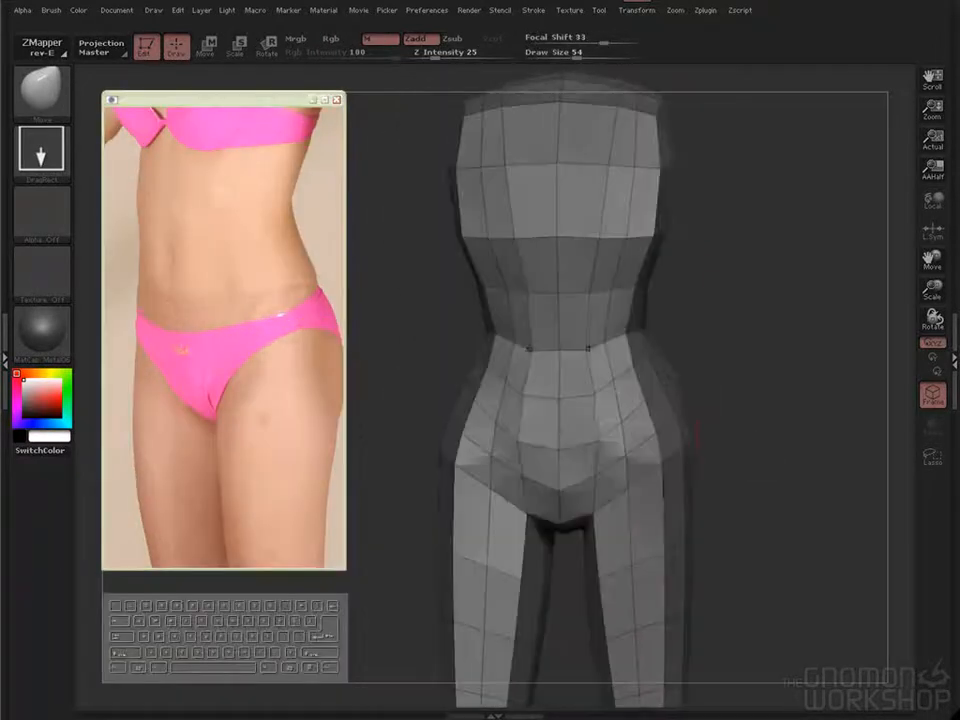
pyautogui.moveTo(681, 300)
pyautogui.mouseDown()
pyautogui.moveTo(507, 432)
pyautogui.moveTo(475, 410)
pyautogui.mouseUp()
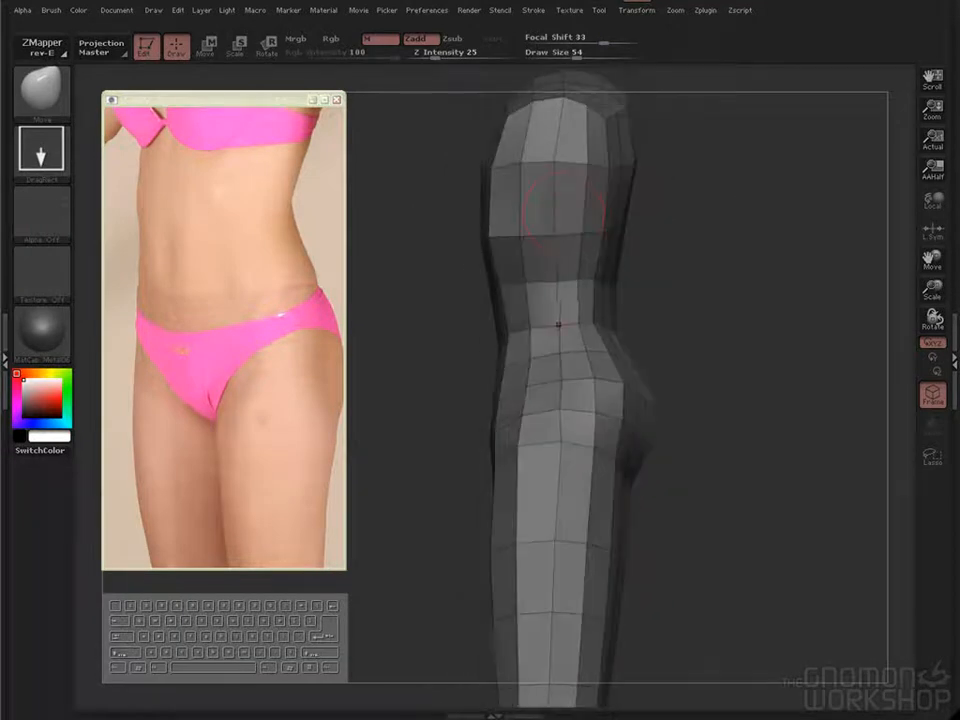
# Step: Shape the torso's side profile around the chest and stomach with the Move brush
pyautogui.keyDown('alt'); pyautogui.moveTo(700, 531); pyautogui.dragTo(669, 240); pyautogui.keyUp('alt')
pyautogui.moveTo(640, 400); pyautogui.dragTo(730, 400)
pyautogui.keyDown('alt'); pyautogui.moveTo(677, 233); pyautogui.dragTo(627, 403); pyautogui.keyUp('alt')
pyautogui.moveTo(627, 403); pyautogui.dragTo(640, 380)
pyautogui.moveTo(229, 235); pyautogui.dragTo(209, 445)
pyautogui.moveTo(619, 364)
pyautogui.mouseDown()
pyautogui.moveTo(568, 271)
pyautogui.moveTo(630, 285)
pyautogui.moveTo(536, 296)
pyautogui.moveTo(625, 300)
pyautogui.moveTo(620, 345)
pyautogui.mouseUp()
# Step: Reshape the back and waist with the Move brush at Draw Size 84, Focal Shift 64 and Z Intensity 29
pyautogui.keyDown('shift'); pyautogui.moveTo(462, 250); pyautogui.dragTo(455, 205); pyautogui.keyUp('shift')
pyautogui.moveTo(640, 250)
pyautogui.mouseDown()
pyautogui.moveTo(716, 246)
pyautogui.moveTo(610, 248)
pyautogui.moveTo(680, 252)
pyautogui.mouseUp()
pyautogui.hotkey('ctrl', 'z')
pyautogui.keyDown('shift'); pyautogui.moveTo(456, 290); pyautogui.dragTo(440, 345); pyautogui.keyUp('shift')
pyautogui.moveTo(588, 258); pyautogui.dragTo(530, 400)
pyautogui.moveTo(683, 407); pyautogui.dragTo(560, 440)
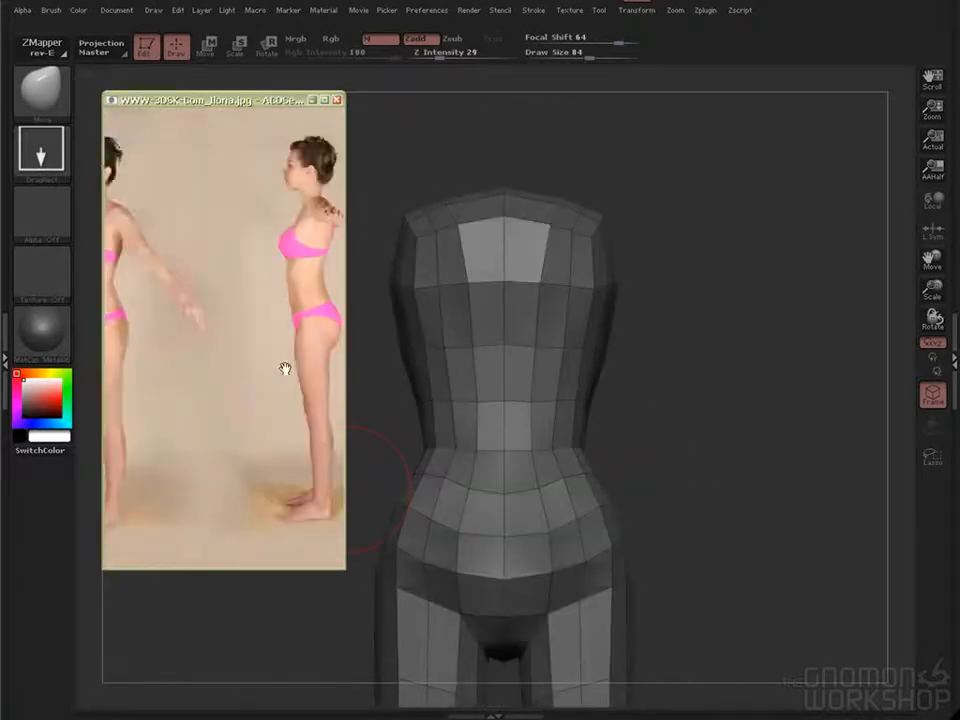
# Step: Shape the hips and buttocks with the Move brush to match the back-view reference
pyautogui.moveTo(724, 381); pyautogui.dragTo(127, 491)
pyautogui.keyDown('alt'); pyautogui.moveTo(700, 450); pyautogui.dragTo(700, 435); pyautogui.keyUp('alt')
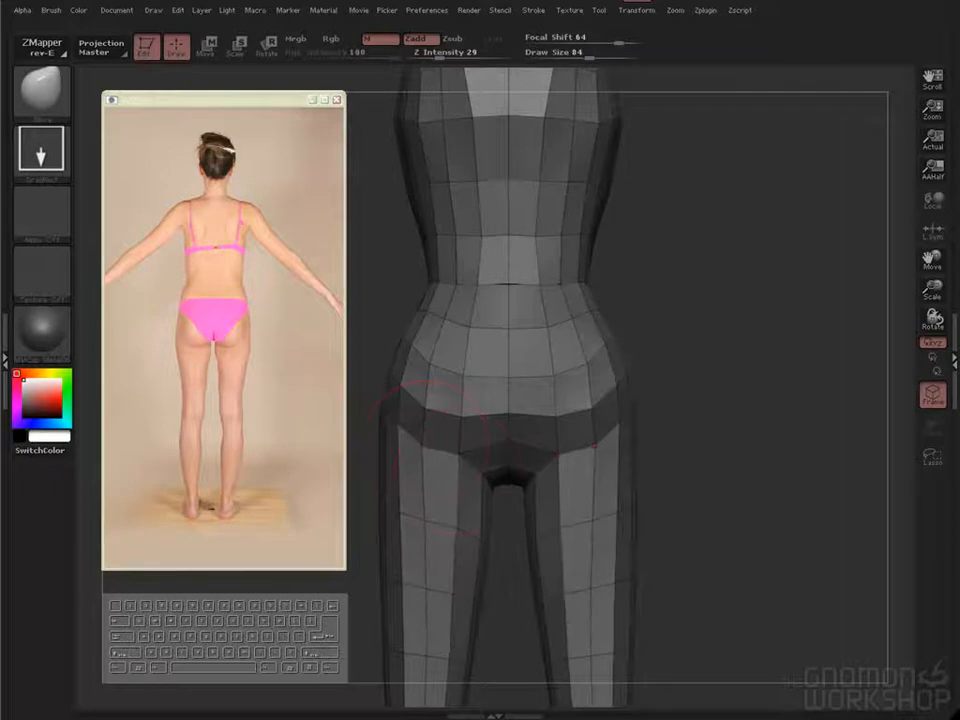
pyautogui.moveTo(670, 440); pyautogui.dragTo(505, 420)
pyautogui.moveTo(658, 294); pyautogui.dragTo(700, 470)
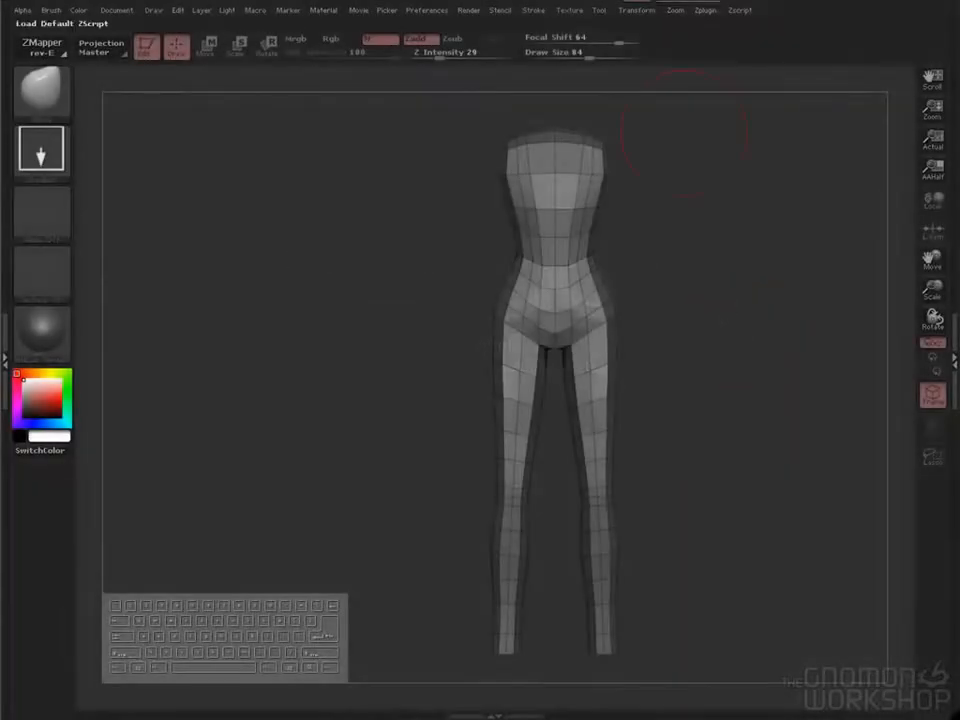
# Step: Export the reshaped mesh from ZBrush as BaseMesh_005 and import it into 3ds Max
pyautogui.click(598, 10)
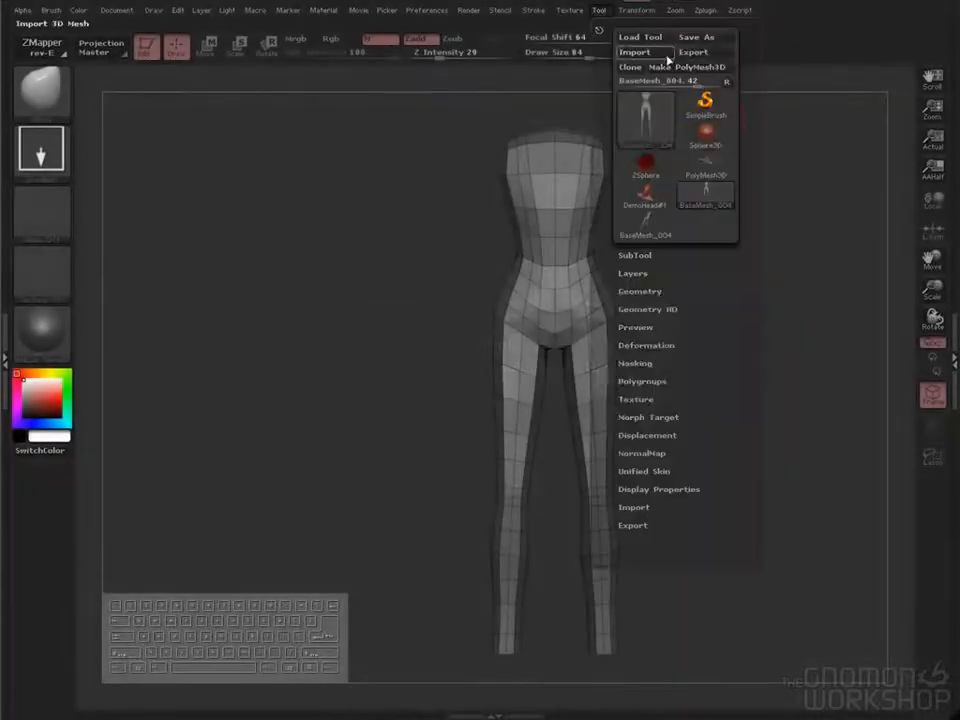
pyautogui.click(705, 52)
pyautogui.press('Return')
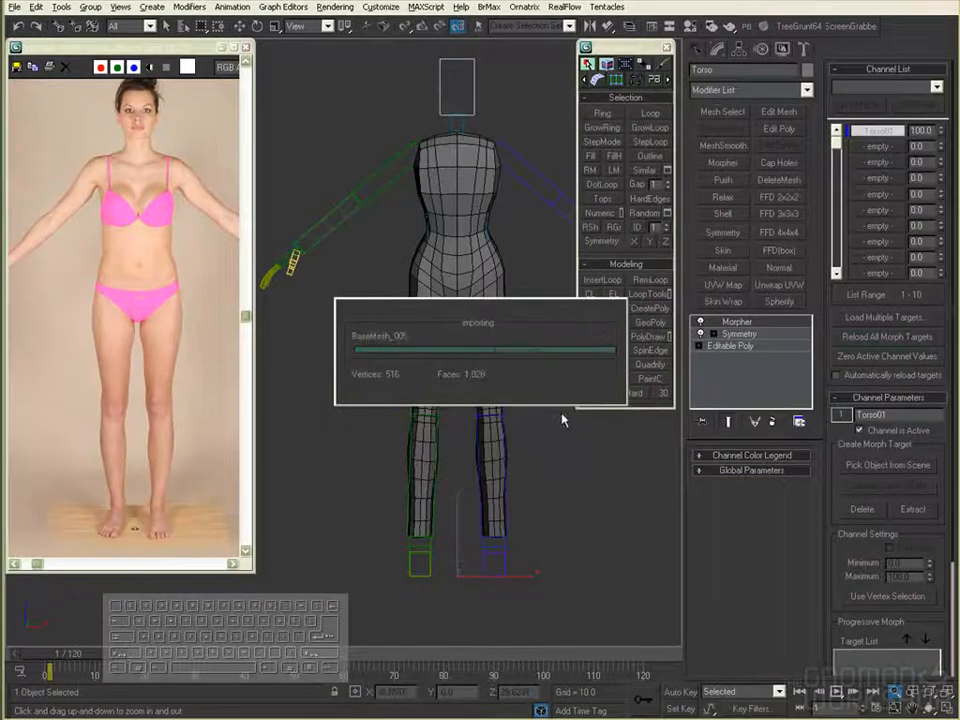
pyautogui.click(563, 385)
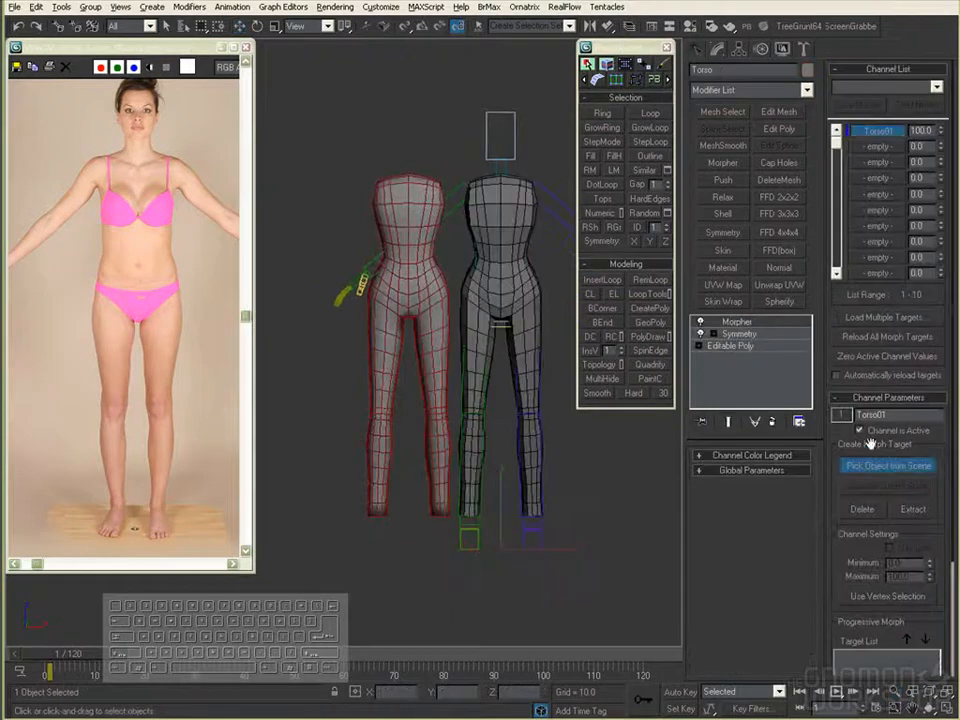
# Step: Pick the imported mesh as the torso's Torso01 morph target and delete the imported copy
pyautogui.click(429, 396)
pyautogui.press('Delete')
pyautogui.click(516, 416)
pyautogui.keyDown('alt'); pyautogui.moveTo(516, 416); pyautogui.dragTo(562, 426, button='middle'); pyautogui.keyUp('alt')
pyautogui.hotkey('alt', 'z')
pyautogui.click(700, 323)
pyautogui.keyDown('alt'); pyautogui.moveTo(679, 382); pyautogui.dragTo(612, 398, button='middle'); pyautogui.keyUp('alt')
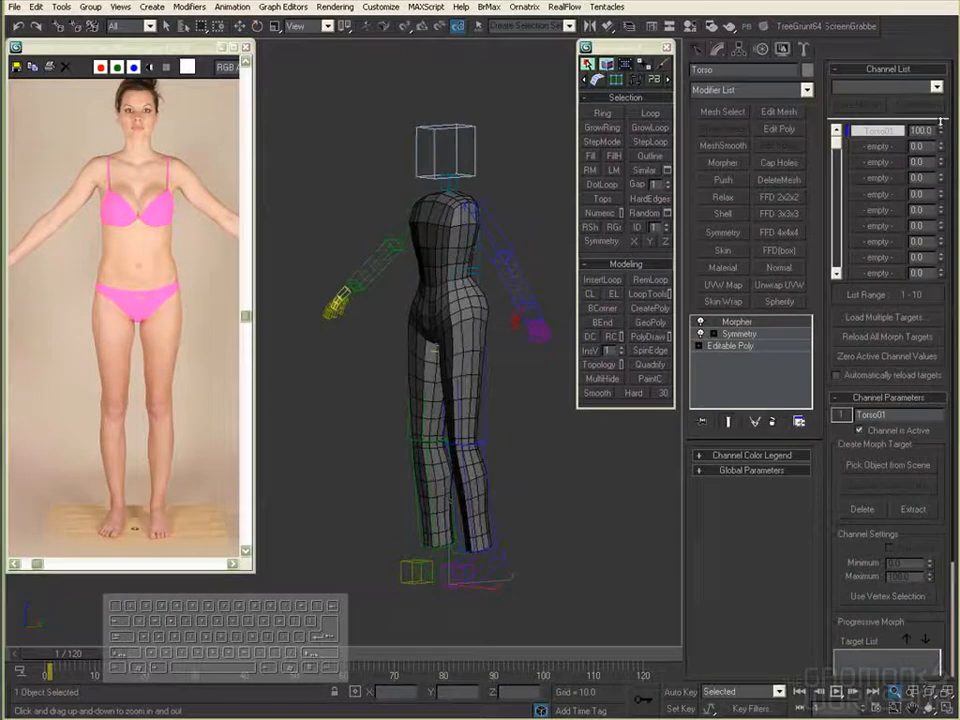
pyautogui.keyDown('alt'); pyautogui.moveTo(528, 193); pyautogui.dragTo(553, 508, button='middle'); pyautogui.keyUp('alt')
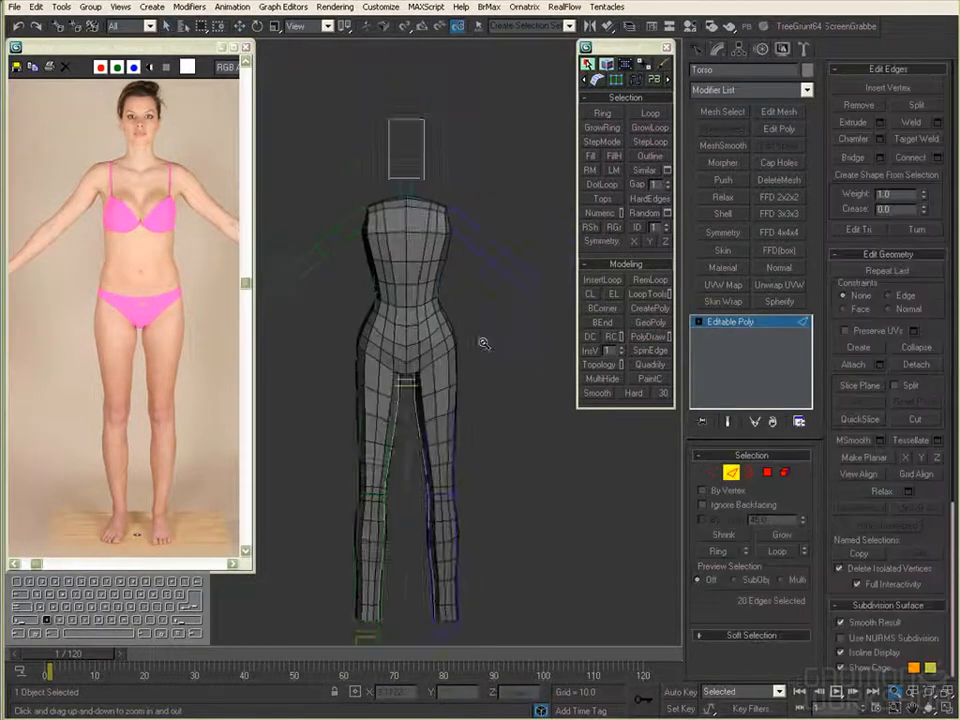
# Step: Replace one half of the denser body with a mirrored copy of the other half using a Symmetry modifier
pyautogui.moveTo(483, 343); pyautogui.dragTo(514, 240)
pyautogui.keyDown('alt'); pyautogui.moveTo(514, 240); pyautogui.dragTo(560, 360, button='middle'); pyautogui.keyUp('alt')
pyautogui.click(469, 401)
pyautogui.click(473, 425)
pyautogui.press('5')
pyautogui.click(540, 392)
pyautogui.press('5')
pyautogui.click(722, 232)
pyautogui.click(753, 522)
pyautogui.rightClick(796, 549)
pyautogui.click(714, 322)
pyautogui.hotkey('alt', 'z')
pyautogui.moveTo(555, 425); pyautogui.dragTo(555, 456)
# Step: Export the mirrored body and import it into ZBrush over the current tool
pyautogui.click(471, 211)
pyautogui.press('Return')
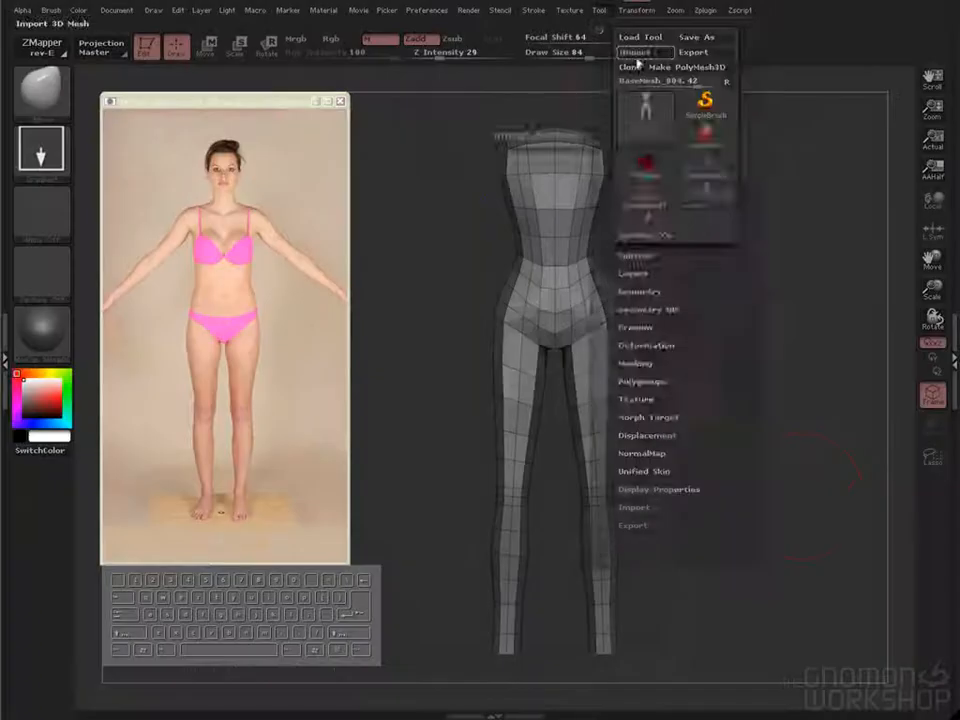
pyautogui.click(639, 51)
pyautogui.click(756, 285)
# Step: Turn on Local rotation for orbiting around the imported body
pyautogui.scroll(3, 289, 458)
pyautogui.scroll(-3, 289, 458)
pyautogui.keyDown('alt'); pyautogui.moveTo(754, 330); pyautogui.dragTo(770, 370); pyautogui.keyUp('alt')
pyautogui.click(933, 200)
pyautogui.moveTo(780, 300); pyautogui.dragTo(700, 330)
# Step: Refine the back and buttocks with the Move brush against the rear three-quarter reference
pyautogui.moveTo(408, 235); pyautogui.dragTo(372, 410)
pyautogui.scroll(-1, 246, 450)
pyautogui.moveTo(246, 450); pyautogui.dragTo(114, 430)
pyautogui.moveTo(610, 400); pyautogui.dragTo(490, 380)
pyautogui.scroll(-1, 126, 489)
pyautogui.moveTo(126, 489); pyautogui.dragTo(240, 480)
pyautogui.moveTo(700, 345); pyautogui.dragTo(783, 335)
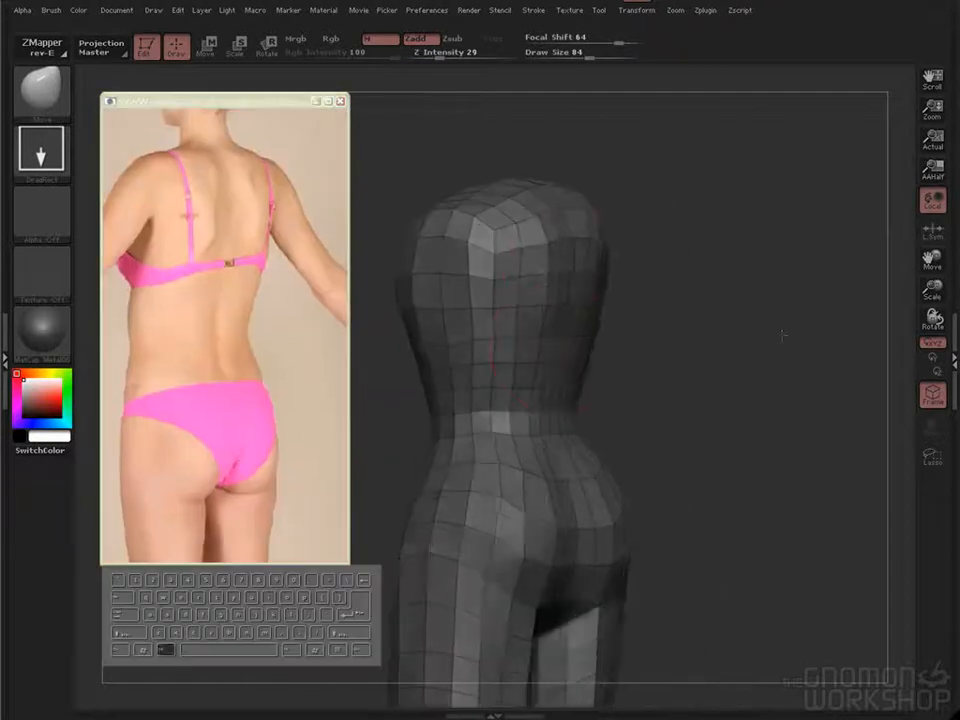
pyautogui.moveTo(700, 340)
pyautogui.mouseDown()
pyautogui.moveTo(635, 325)
pyautogui.moveTo(525, 354)
pyautogui.moveTo(624, 429)
pyautogui.moveTo(699, 452)
pyautogui.moveTo(510, 402)
pyautogui.moveTo(680, 385)
pyautogui.moveTo(574, 398)
pyautogui.moveTo(377, 366)
pyautogui.mouseUp()
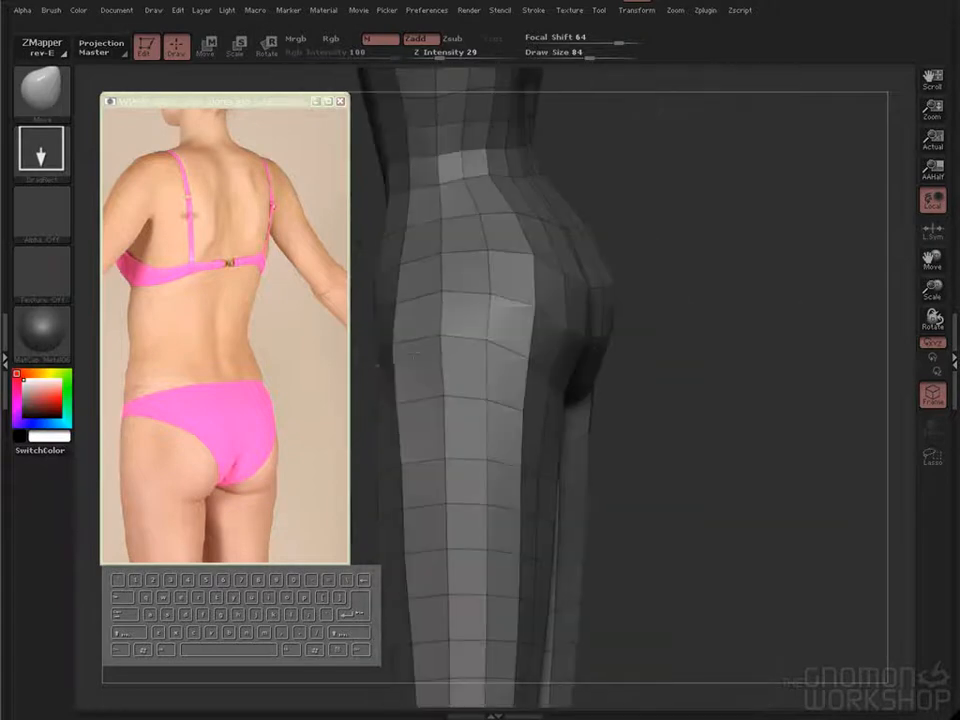
pyautogui.moveTo(669, 438); pyautogui.dragTo(530, 435)
# Step: Adjust the waist and the small of the back to match the side-view reference
pyautogui.keyDown('shift'); pyautogui.moveTo(370, 336); pyautogui.dragTo(609, 355); pyautogui.keyUp('shift')
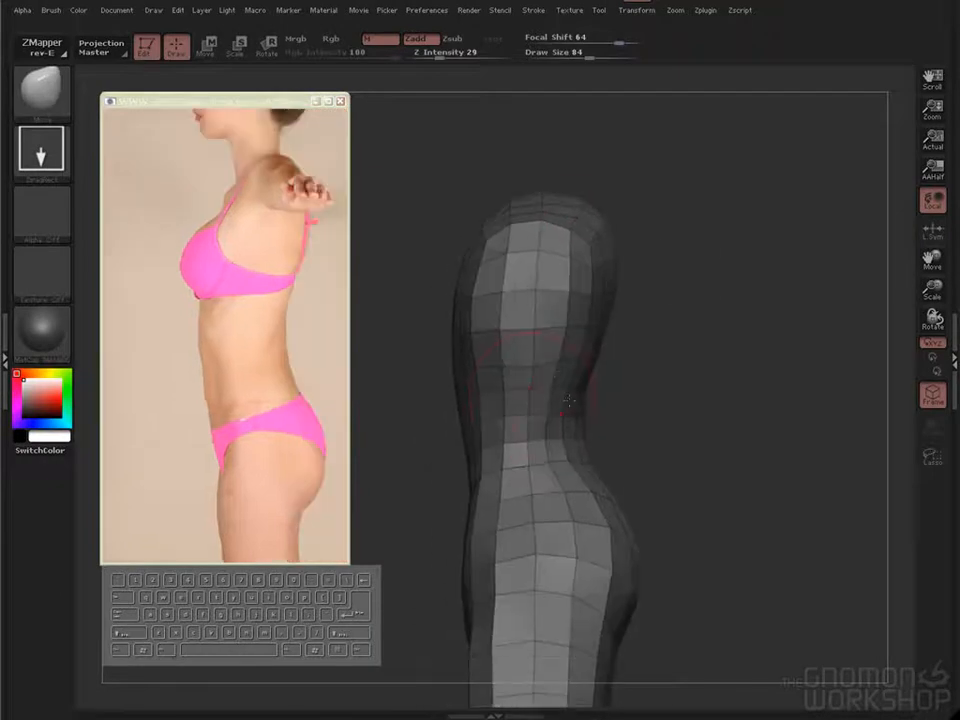
pyautogui.moveTo(618, 402); pyautogui.dragTo(757, 235)
pyautogui.moveTo(400, 225); pyautogui.dragTo(471, 193)
pyautogui.moveTo(715, 290); pyautogui.dragTo(724, 316)
# Step: Shape the lower abdomen and front of the pelvis with the Move brush against the front references
pyautogui.moveTo(503, 492)
pyautogui.mouseDown()
pyautogui.moveTo(454, 516)
pyautogui.moveTo(447, 551)
pyautogui.moveTo(465, 511)
pyautogui.mouseUp()
pyautogui.moveTo(465, 444); pyautogui.dragTo(580, 391)
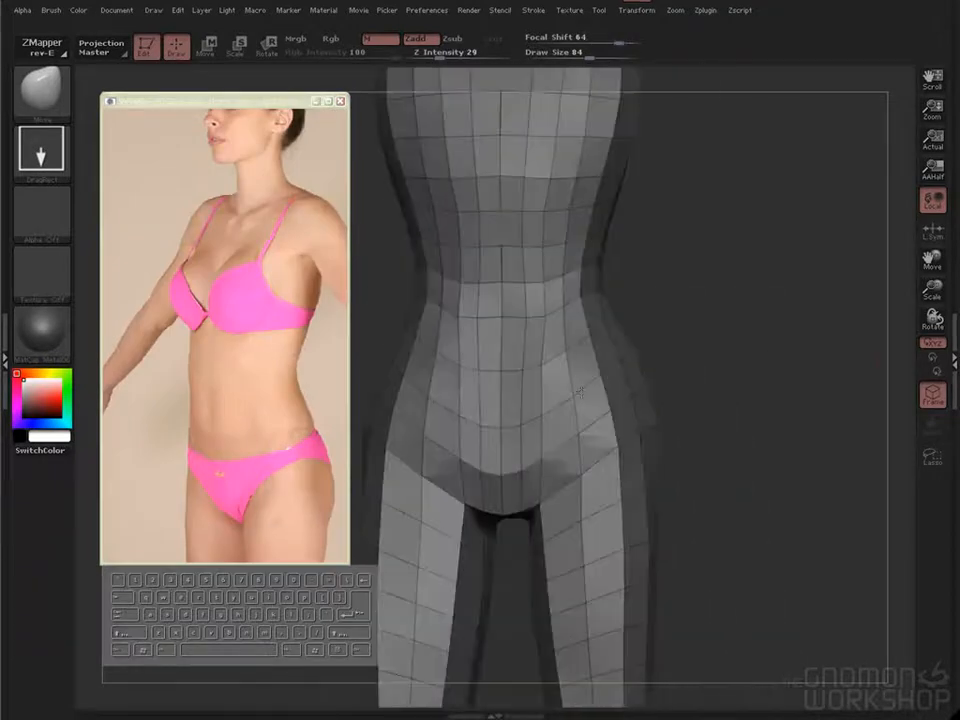
pyautogui.moveTo(537, 507); pyautogui.dragTo(620, 513)
pyautogui.moveTo(508, 396); pyautogui.dragTo(681, 410)
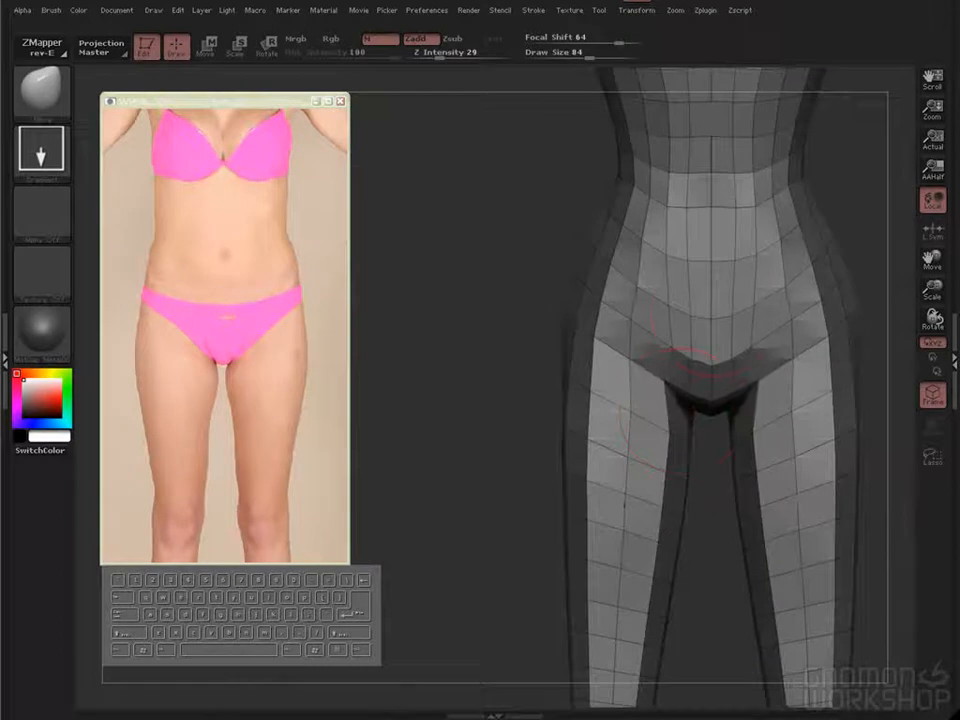
# Step: Shape the hips and thighs with the Move brush against the front-view leg references
pyautogui.moveTo(560, 500); pyautogui.dragTo(735, 575)
pyautogui.moveTo(860, 568); pyautogui.dragTo(600, 485)
pyautogui.keyDown('alt'); pyautogui.moveTo(790, 572); pyautogui.dragTo(709, 362); pyautogui.keyUp('alt')
pyautogui.moveTo(225, 420); pyautogui.dragTo(225, 215)
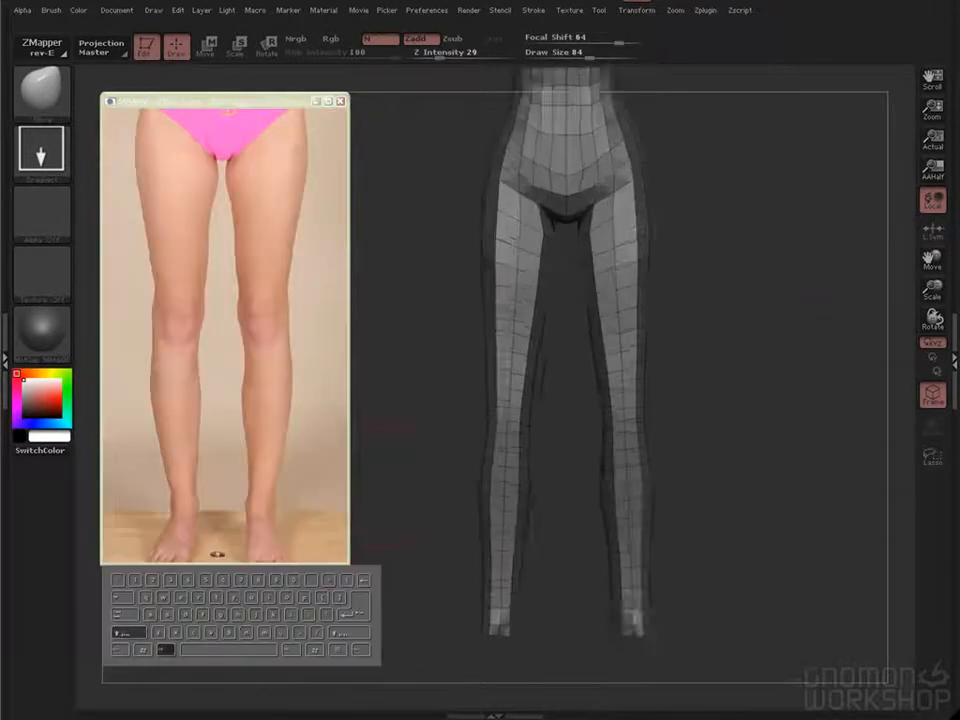
pyautogui.keyDown('alt'); pyautogui.moveTo(709, 362); pyautogui.dragTo(700, 450); pyautogui.keyUp('alt')
pyautogui.keyDown('alt'); pyautogui.moveTo(660, 200); pyautogui.dragTo(620, 350); pyautogui.keyUp('alt')
pyautogui.keyDown('alt'); pyautogui.moveTo(640, 450); pyautogui.dragTo(650, 300); pyautogui.keyUp('alt')
# Step: Shape the knees and calves from the side with the Move brush at Draw Size 54, following the side-view reference
pyautogui.moveTo(620, 525); pyautogui.dragTo(470, 520)
pyautogui.moveTo(325, 510); pyautogui.dragTo(140, 458)
pyautogui.keyDown('shift'); pyautogui.moveTo(740, 425); pyautogui.dragTo(680, 355); pyautogui.keyUp('shift')
pyautogui.moveTo(602, 508); pyautogui.dragTo(700, 500)
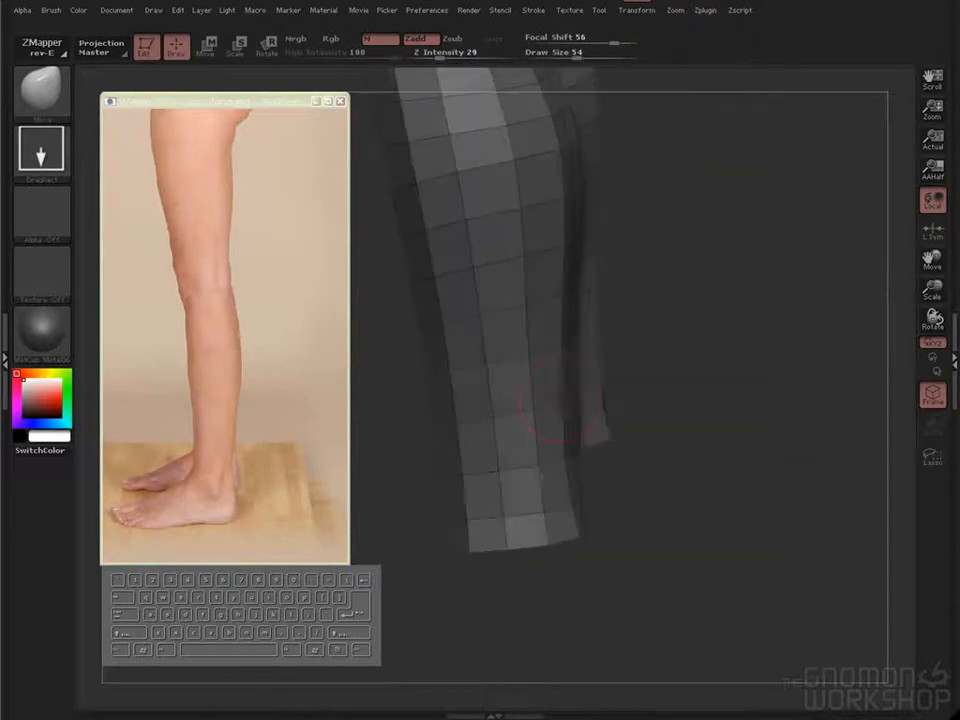
pyautogui.moveTo(640, 330); pyautogui.dragTo(584, 276)
pyautogui.moveTo(565, 505); pyautogui.dragTo(771, 259)
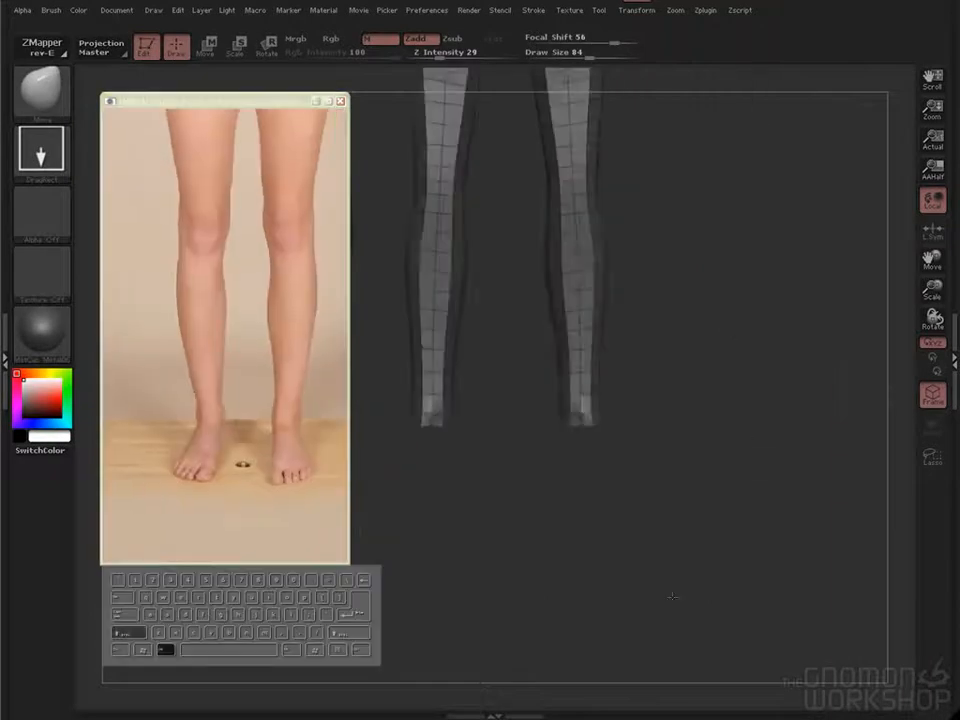
# Step: Refine the lower legs and knees with the Move brush at Draw Size 84, following the front-view reference
pyautogui.moveTo(660, 545); pyautogui.dragTo(572, 563)
pyautogui.moveTo(575, 498); pyautogui.dragTo(548, 418)
pyautogui.keyDown('alt'); pyautogui.moveTo(560, 228); pyautogui.dragTo(640, 250); pyautogui.keyUp('alt')
pyautogui.moveTo(719, 472); pyautogui.dragTo(454, 484)
pyautogui.moveTo(130, 160); pyautogui.dragTo(403, 413)
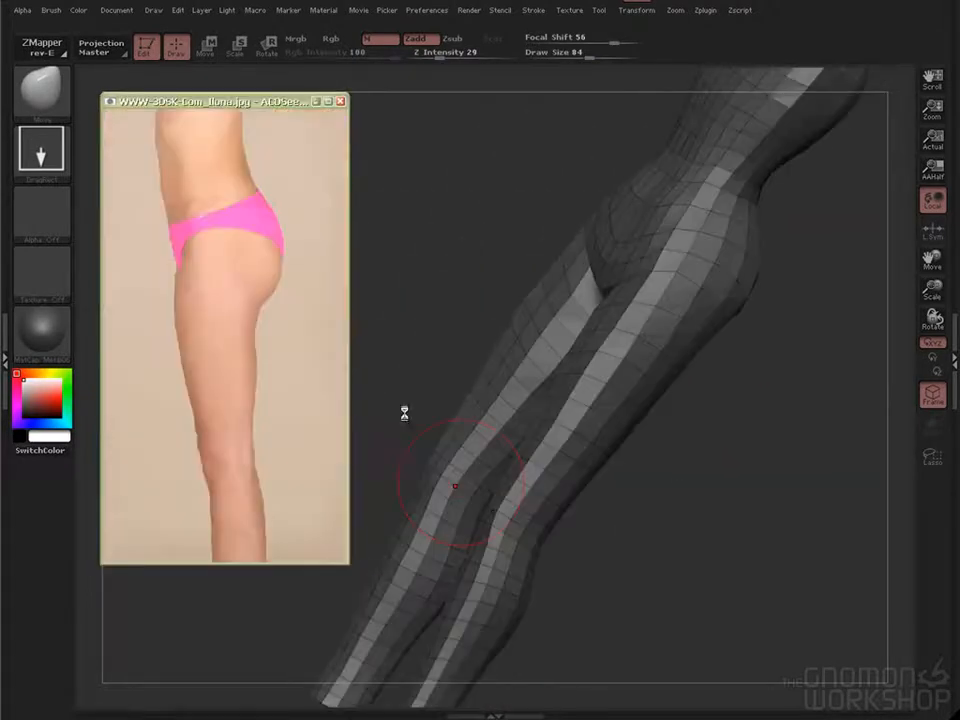
# Step: Adjust the thighs and the area above the knees from oblique angles against the side-view reference
pyautogui.moveTo(620, 520); pyautogui.dragTo(710, 480)
pyautogui.moveTo(781, 430); pyautogui.dragTo(603, 371)
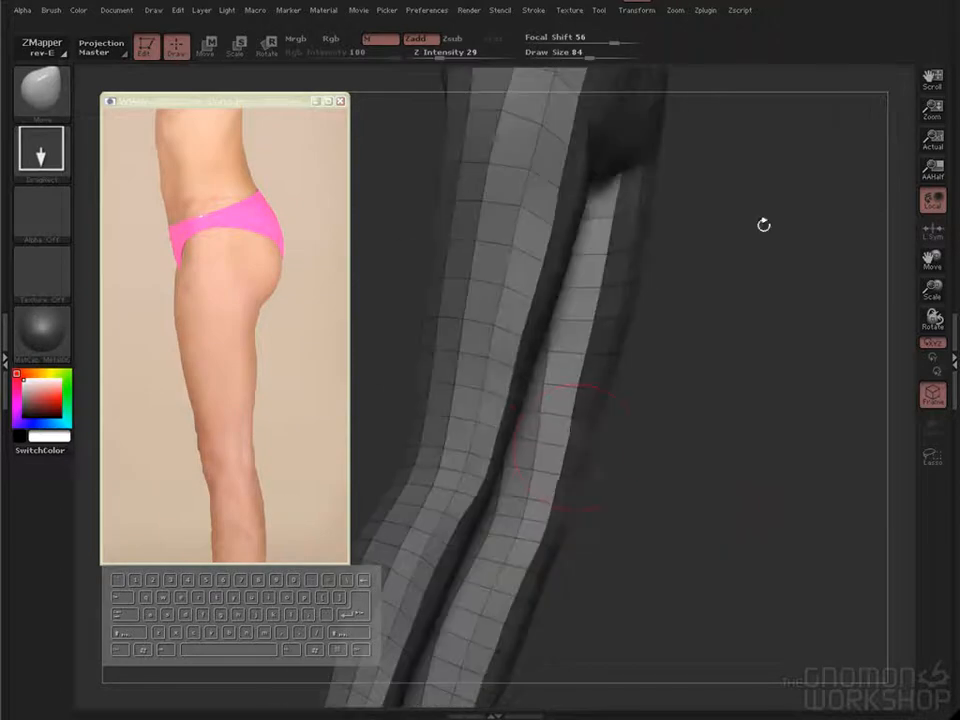
pyautogui.moveTo(567, 447); pyautogui.dragTo(690, 152)
pyautogui.moveTo(574, 392)
pyautogui.mouseDown()
pyautogui.moveTo(790, 386)
pyautogui.moveTo(810, 420)
pyautogui.moveTo(697, 230)
pyautogui.mouseUp()
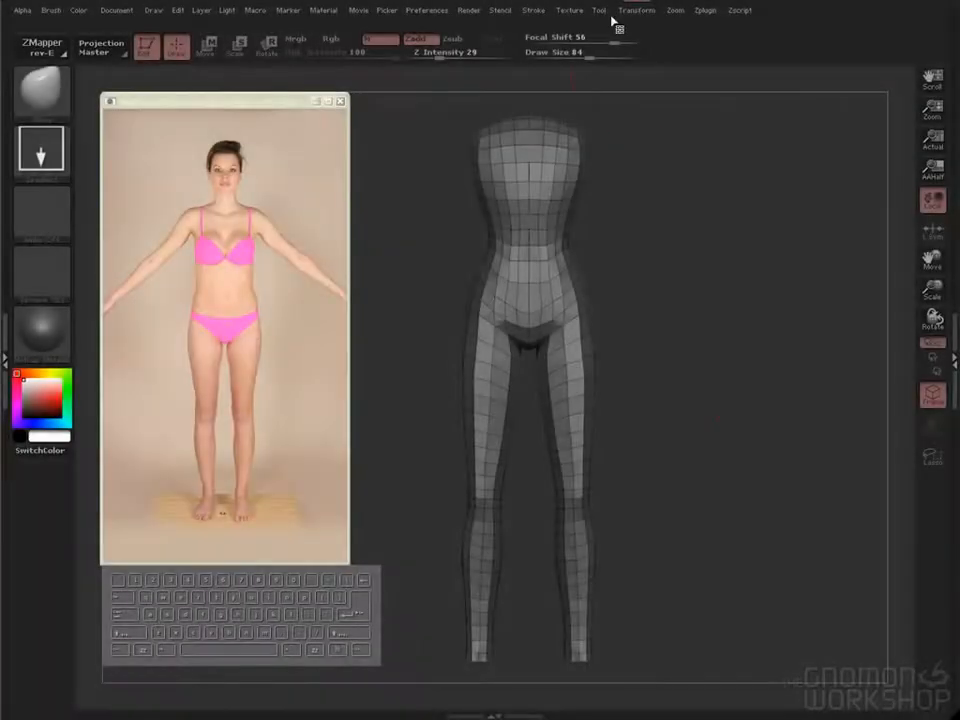
# Step: Export the refined body, switch to 3ds Max and load Torso01 as a target in a Morpher modifier on the torso
pyautogui.click(693, 51)
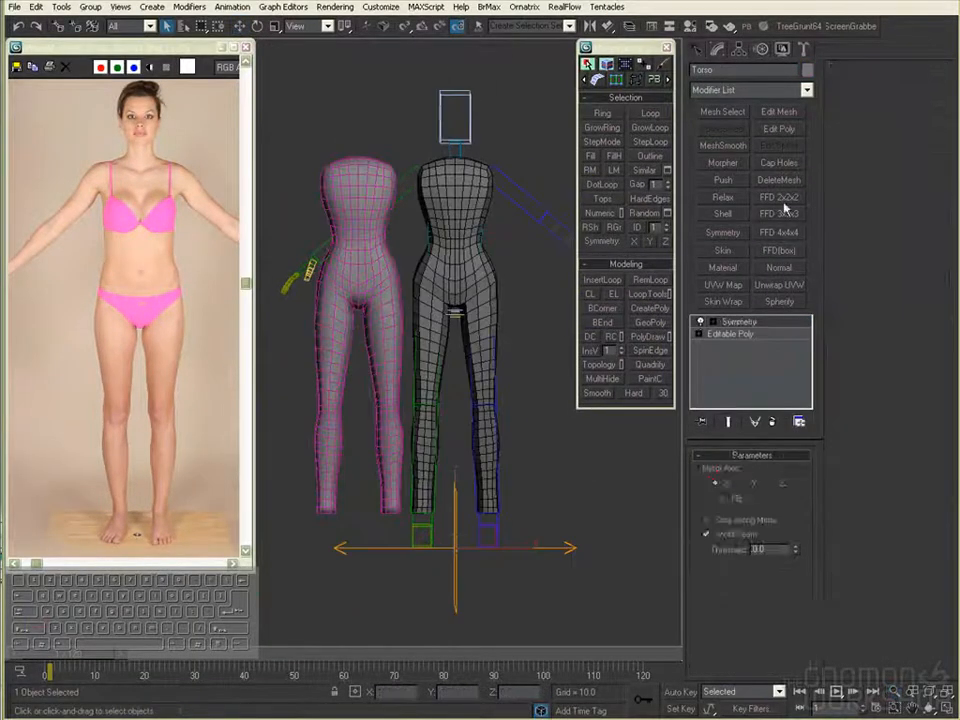
pyautogui.click(723, 163)
pyautogui.click(886, 318)
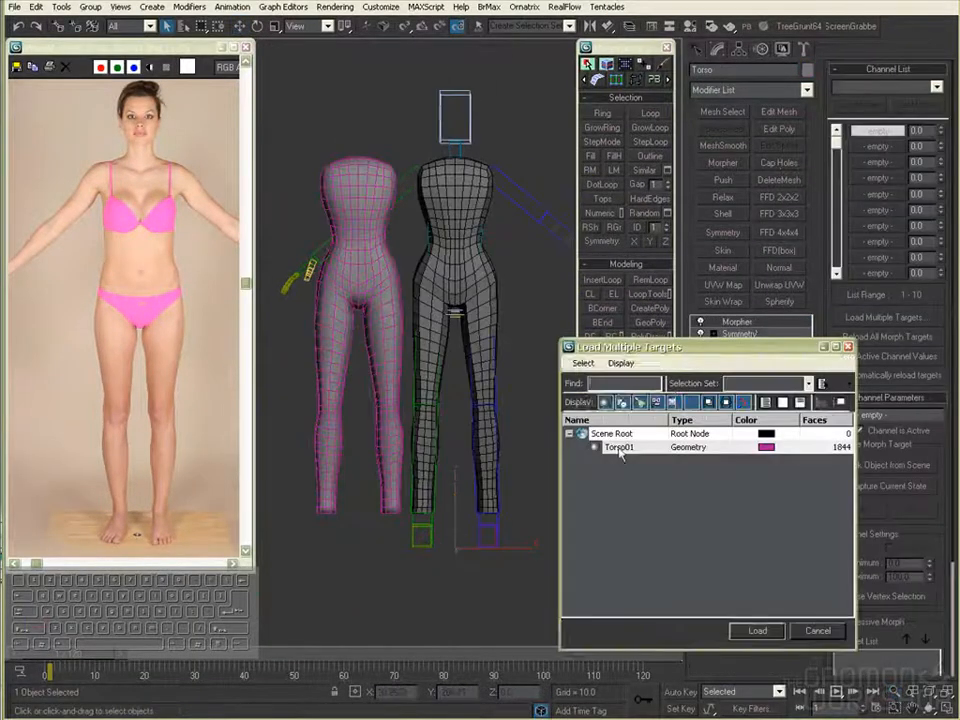
pyautogui.click(618, 446)
pyautogui.click(758, 630)
# Step: Delete the imported Torso01 copy and set the Torso01 morph channel to 100
pyautogui.click(385, 290)
pyautogui.press('Delete')
pyautogui.click(484, 356)
pyautogui.moveTo(519, 394); pyautogui.dragTo(350, 392, button='middle')
pyautogui.keyDown('ctrl'); pyautogui.keyDown('alt'); pyautogui.moveTo(350, 392); pyautogui.dragTo(719, 407, button='middle'); pyautogui.keyUp('alt'); pyautogui.keyUp('ctrl')
pyautogui.keyDown('alt'); pyautogui.moveTo(666, 442); pyautogui.dragTo(540, 433, button='middle'); pyautogui.keyUp('alt')
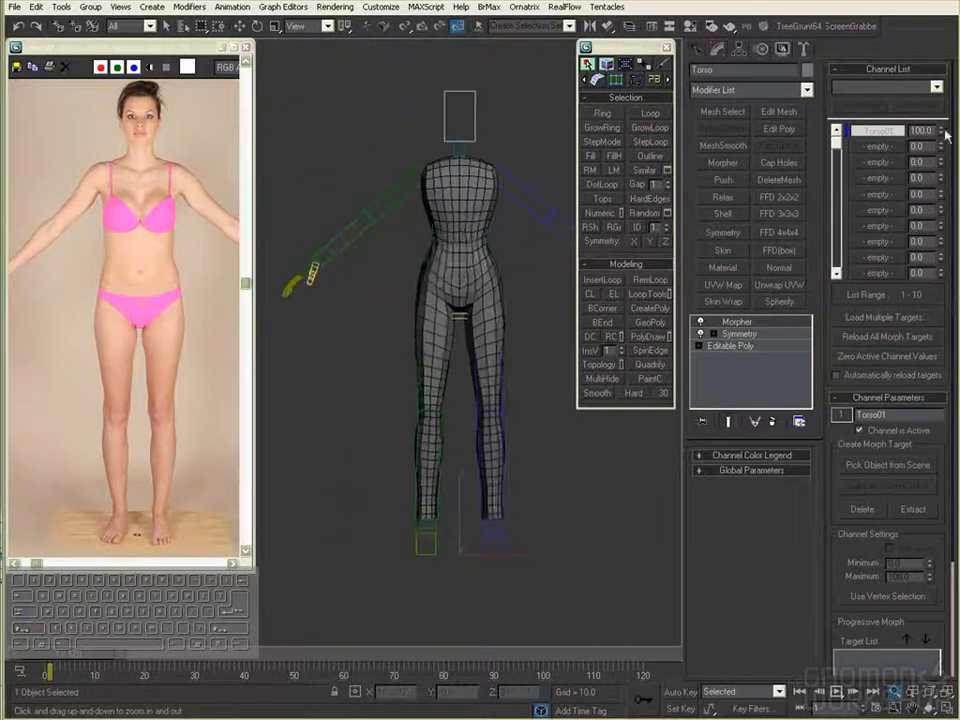
# Step: Collapse the torso's modifier stack by converting it to Editable Poly
pyautogui.rightClick(514, 308)
pyautogui.rightClick(430, 250)
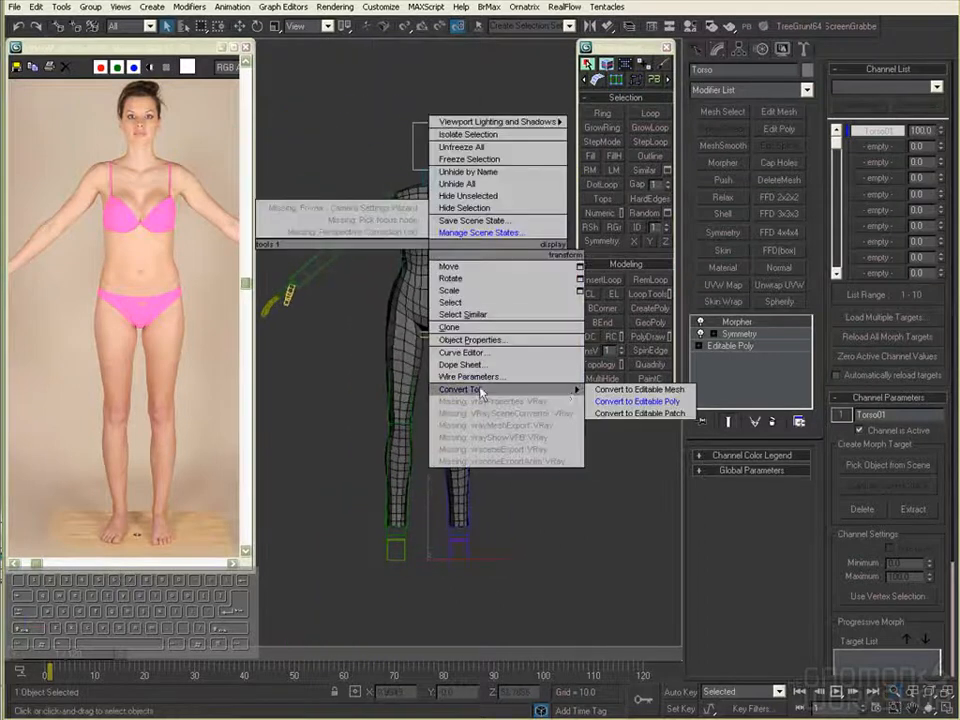
pyautogui.click(654, 403)
# Step: Extrude the four polygons at the side of the shoulder and pull them out to the biped's wrist
pyautogui.press('1')
pyautogui.keyDown('alt'); pyautogui.moveTo(521, 317); pyautogui.dragTo(452, 266, button='middle'); pyautogui.keyUp('alt')
pyautogui.scroll(3, 471, 191)
pyautogui.click(767, 472)
pyautogui.scroll(2, 405, 262)
pyautogui.scroll(-2, 452, 266)
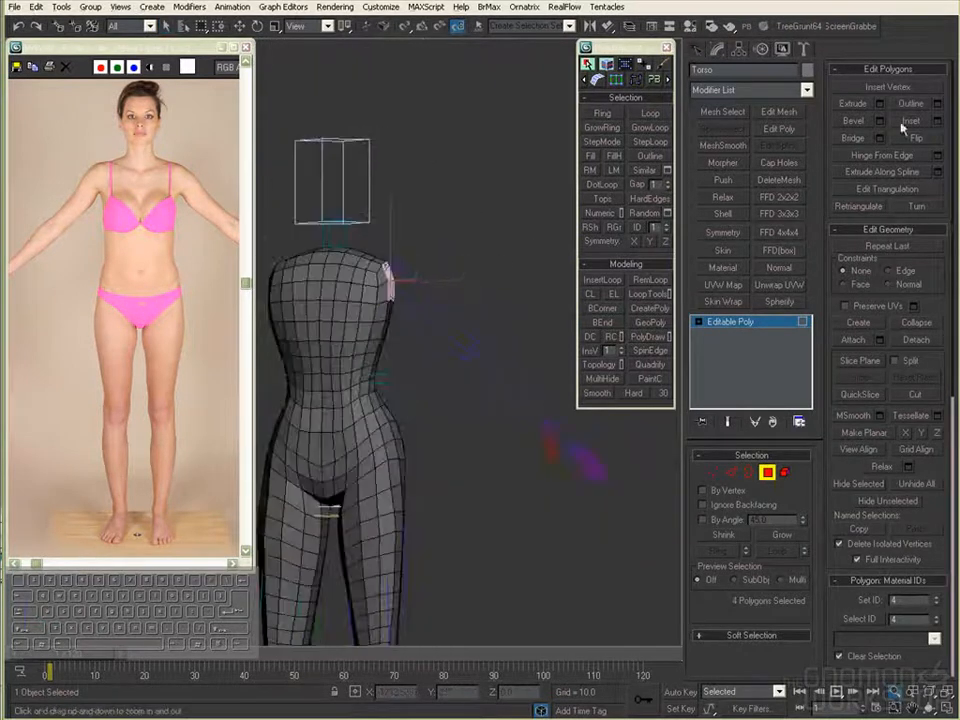
pyautogui.click(474, 396)
pyautogui.press('f')
pyautogui.press('z')
pyautogui.moveTo(510, 350); pyautogui.dragTo(507, 458)
pyautogui.press('w')
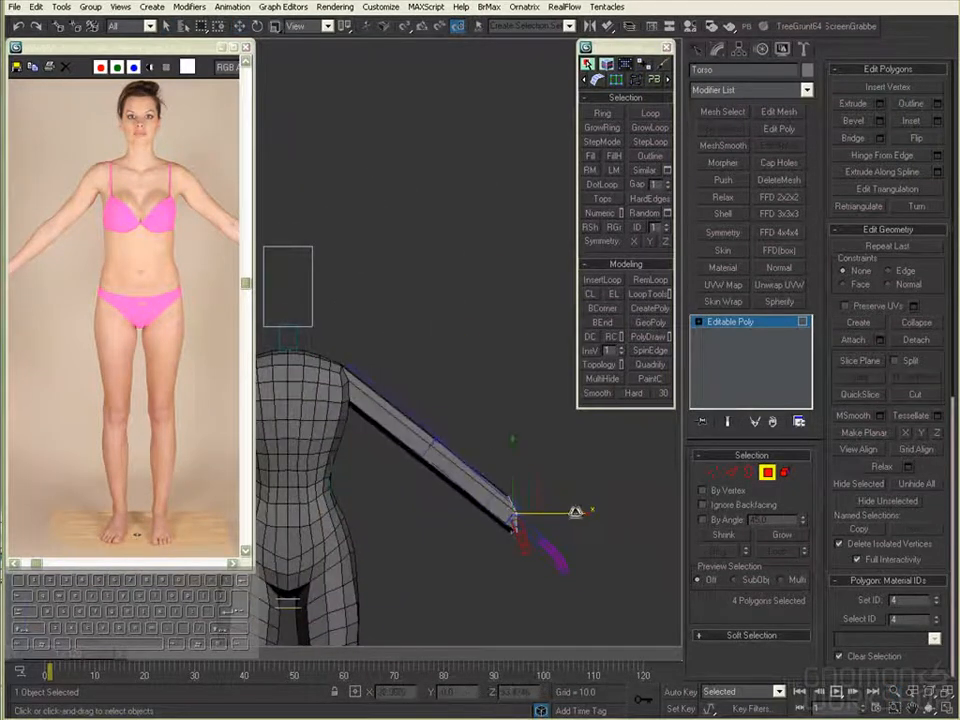
# Step: Line up the end of the extruded arm with the biped's wrist from several angles, using Screen coordinates
pyautogui.keyDown('alt'); pyautogui.moveTo(561, 337); pyautogui.dragTo(484, 433, button='middle'); pyautogui.keyUp('alt')
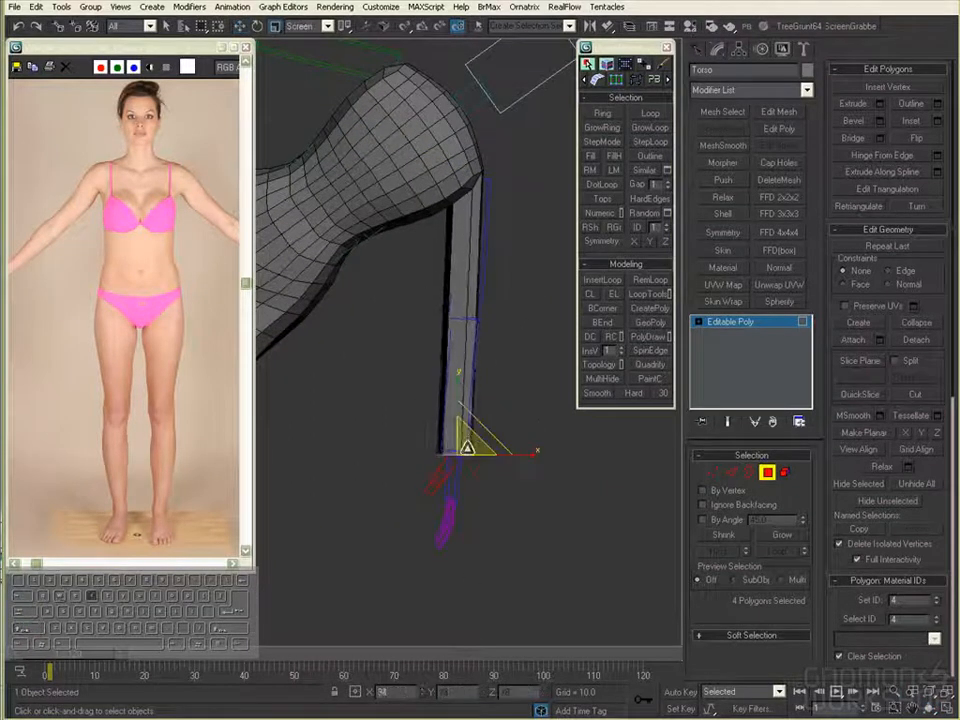
pyautogui.keyDown('alt'); pyautogui.moveTo(496, 447); pyautogui.dragTo(444, 360, button='middle'); pyautogui.keyUp('alt')
pyautogui.press('f')
pyautogui.press('z')
pyautogui.keyDown('ctrl'); pyautogui.keyDown('alt'); pyautogui.moveTo(501, 349); pyautogui.dragTo(400, 380, button='middle'); pyautogui.keyUp('alt'); pyautogui.keyUp('ctrl')
pyautogui.keyDown('ctrl'); pyautogui.keyDown('alt'); pyautogui.moveTo(400, 380); pyautogui.dragTo(438, 371, button='middle'); pyautogui.keyUp('alt'); pyautogui.keyUp('ctrl')
pyautogui.moveTo(438, 371); pyautogui.dragTo(518, 392, button='middle')
pyautogui.hotkey('shift', 'w')
pyautogui.press('q')
pyautogui.moveTo(518, 392); pyautogui.dragTo(540, 475, button='middle')
# Step: Round off the wrist-end polygons with GeoPoly and scale them to the thickness of the wrist
pyautogui.press('2')
pyautogui.click(517, 512)
pyautogui.moveTo(507, 522); pyautogui.dragTo(532, 384, button='middle')
pyautogui.click(767, 472)
pyautogui.click(650, 322)
pyautogui.hotkey('alt', 'z')
pyautogui.press('r')
pyautogui.keyDown('alt'); pyautogui.moveTo(540, 550); pyautogui.dragTo(499, 467, button='middle'); pyautogui.keyUp('alt')
pyautogui.press('z')
# Step: Add an edge loop at the elbow, then move and rotate it to match the biped's elbow joint
pyautogui.scroll(-5, 499, 467)
pyautogui.keyDown('ctrl'); pyautogui.click(733, 472); pyautogui.keyUp('ctrl')
pyautogui.moveTo(400, 165); pyautogui.dragTo(520, 263, button='middle')
pyautogui.press('q')
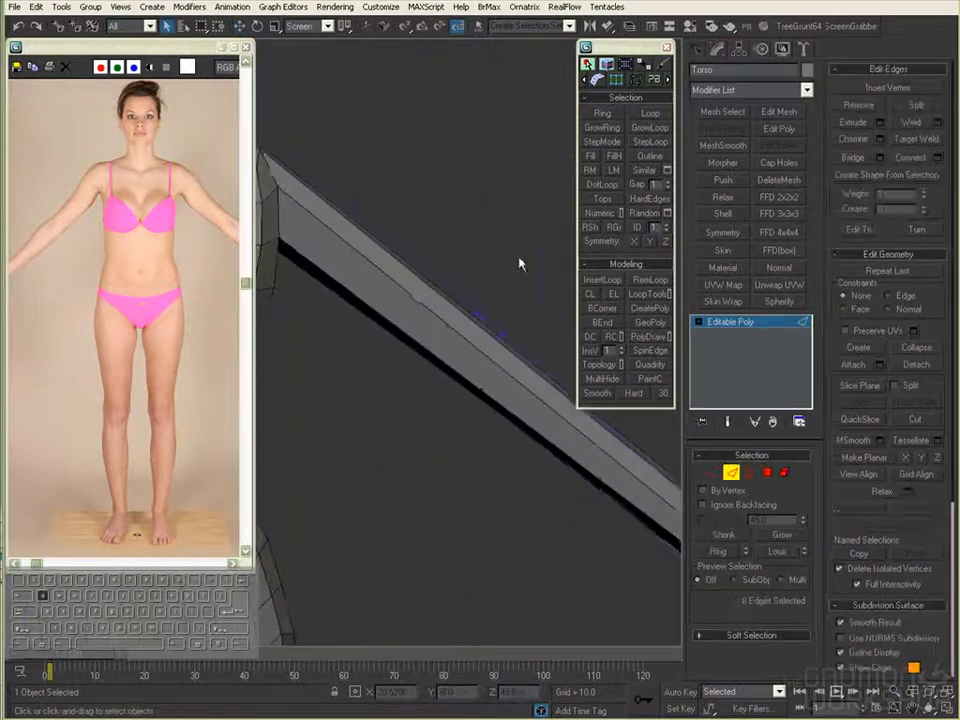
pyautogui.keyDown('alt'); pyautogui.moveTo(560, 330); pyautogui.dragTo(527, 553, button='middle'); pyautogui.keyUp('alt')
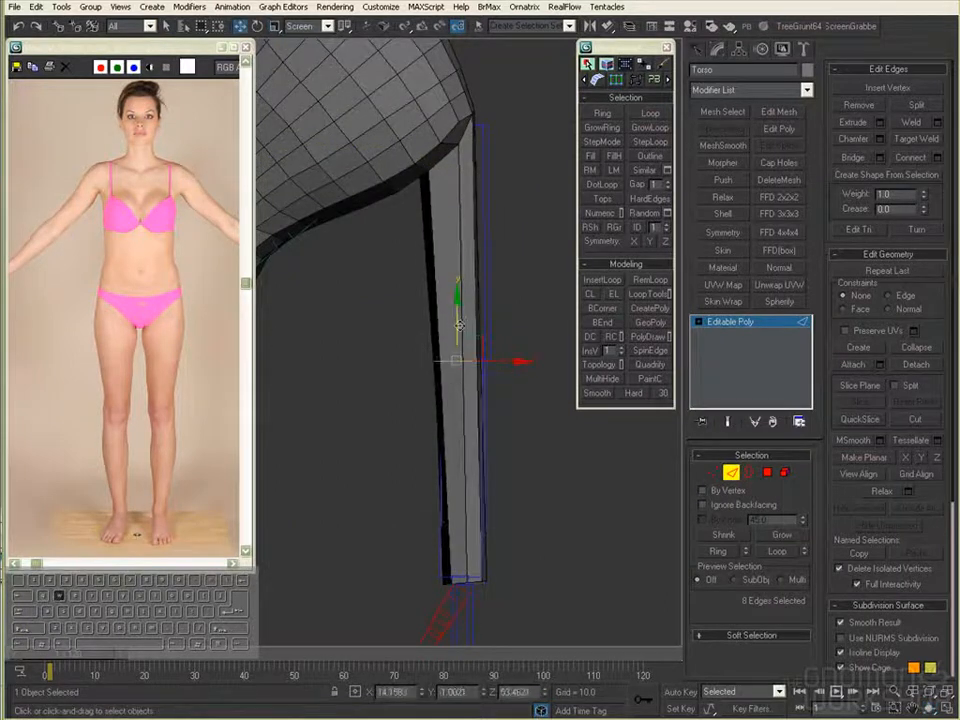
pyautogui.keyDown('alt'); pyautogui.moveTo(502, 336); pyautogui.dragTo(493, 382, button='middle'); pyautogui.keyUp('alt')
pyautogui.press('e')
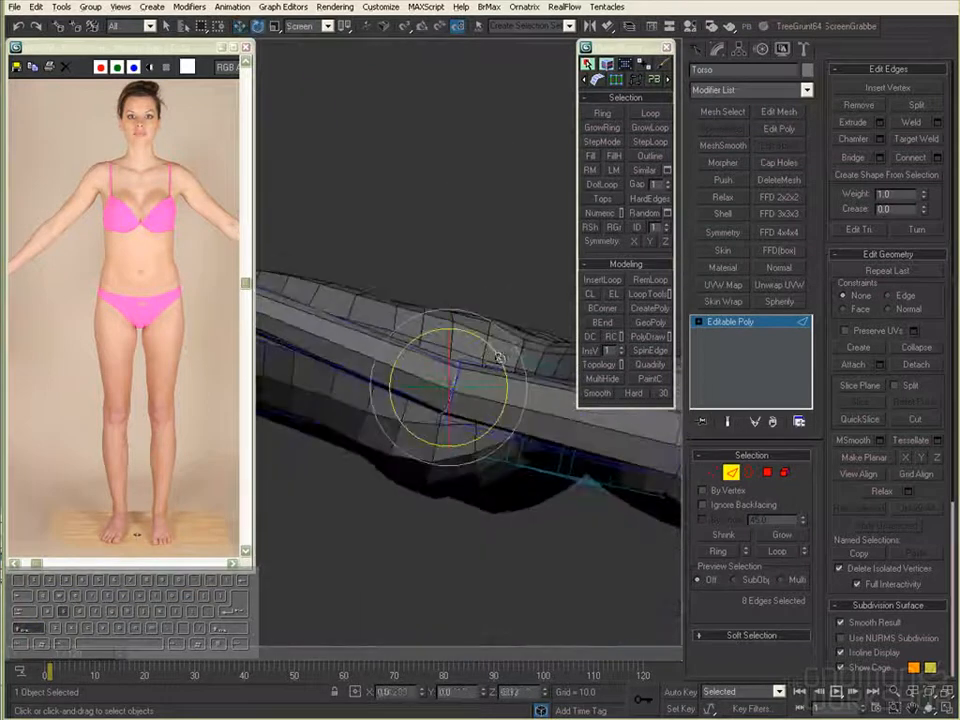
pyautogui.press('f')
pyautogui.press('z')
# Step: Add an edge loop across the middle of the upper arm and adjust its vertices to give the arm volume
pyautogui.scroll(-5, 454, 512)
pyautogui.moveTo(454, 512); pyautogui.dragTo(550, 546, button='middle')
pyautogui.press('q')
pyautogui.moveTo(420, 292); pyautogui.dragTo(398, 378)
pyautogui.keyDown('alt'); pyautogui.moveTo(520, 395); pyautogui.dragTo(482, 438, button='middle'); pyautogui.keyUp('alt')
pyautogui.press('1')
pyautogui.scroll(5, 476, 304)
pyautogui.press('q')
pyautogui.click(476, 302)
pyautogui.keyDown('alt'); pyautogui.moveTo(476, 304); pyautogui.dragTo(490, 370, button='middle'); pyautogui.keyUp('alt')
pyautogui.click(732, 472)
pyautogui.hotkey('ctrl', 'z')
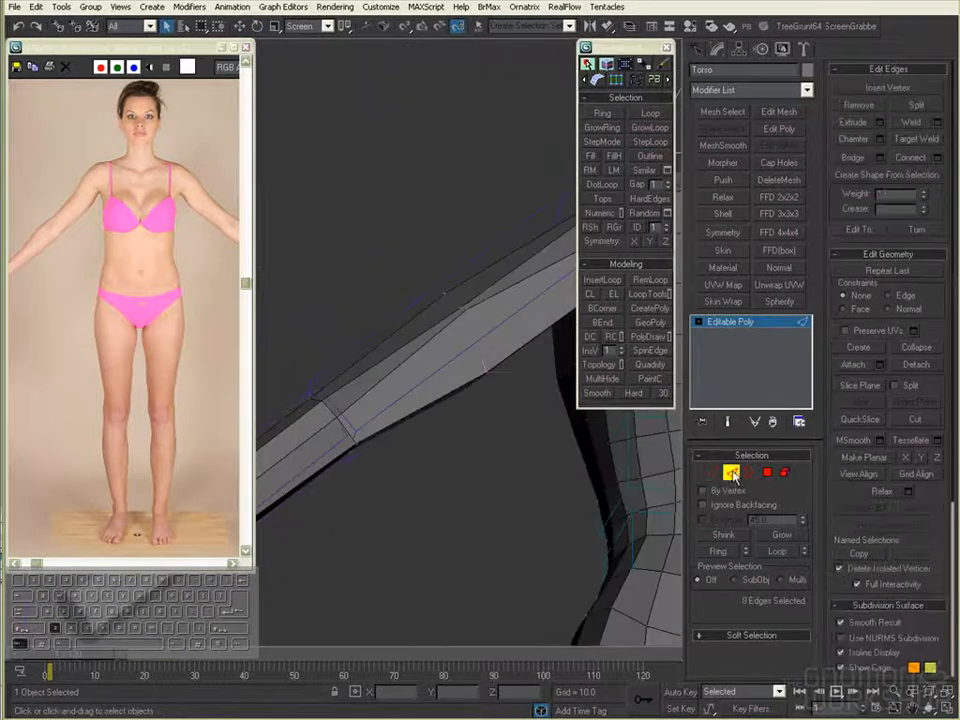
pyautogui.scroll(-5, 550, 300)
pyautogui.moveTo(550, 300)
pyautogui.keyDown('alt'); pyautogui.mouseDown(button='middle')
pyautogui.moveTo(429, 298)
pyautogui.moveTo(417, 358)
pyautogui.mouseUp(button='middle'); pyautogui.keyUp('alt')
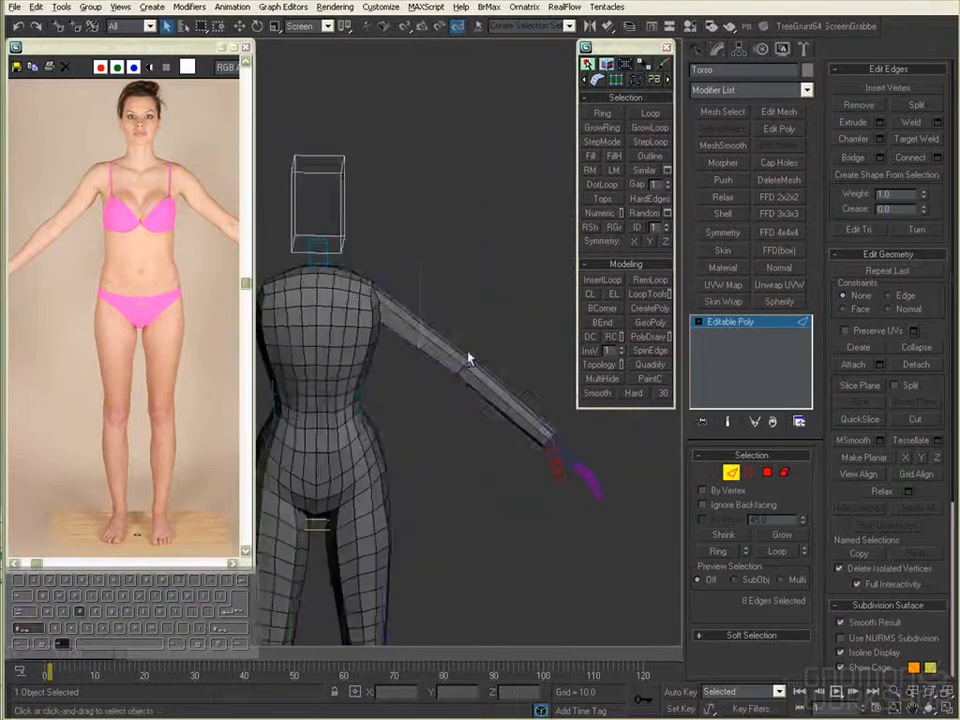
# Step: Rotate and move the upper-arm edge loop to sit squarely across the arm
pyautogui.scroll(6, 440, 352)
pyautogui.scroll(-4, 463, 347)
pyautogui.press('e')
pyautogui.moveTo(411, 328); pyautogui.dragTo(455, 372)
pyautogui.keyDown('alt'); pyautogui.moveTo(455, 372); pyautogui.dragTo(493, 403, button='middle'); pyautogui.keyUp('alt')
pyautogui.scroll(-2, 493, 400)
pyautogui.press('w')
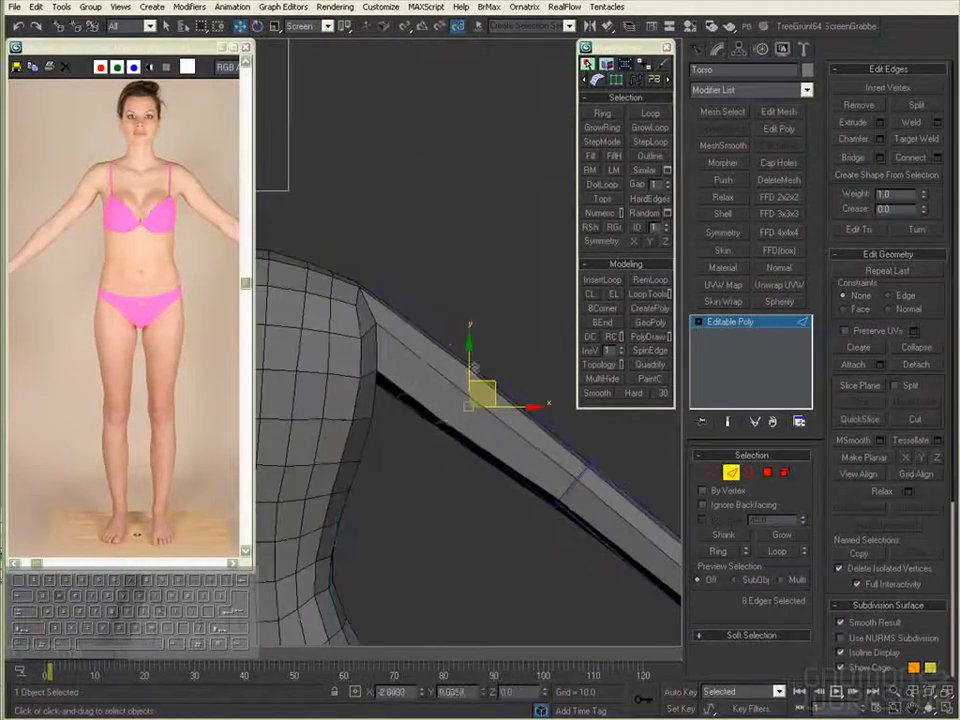
pyautogui.keyDown('alt'); pyautogui.moveTo(444, 343); pyautogui.dragTo(310, 375, button='middle'); pyautogui.keyUp('alt')
pyautogui.moveTo(433, 354); pyautogui.dragTo(435, 361)
# Step: Add further edge loops along the upper arm and one across the forearm, fitting them to the biped arm
pyautogui.keyDown('alt'); pyautogui.moveTo(435, 361); pyautogui.dragTo(516, 390, button='middle'); pyautogui.keyUp('alt')
pyautogui.click(486, 384)
pyautogui.hotkey('alt', 'd')
pyautogui.click(563, 449)
pyautogui.moveTo(565, 450); pyautogui.dragTo(452, 362, button='middle')
pyautogui.keyDown('alt'); pyautogui.moveTo(478, 410); pyautogui.dragTo(463, 430, button='middle'); pyautogui.keyUp('alt')
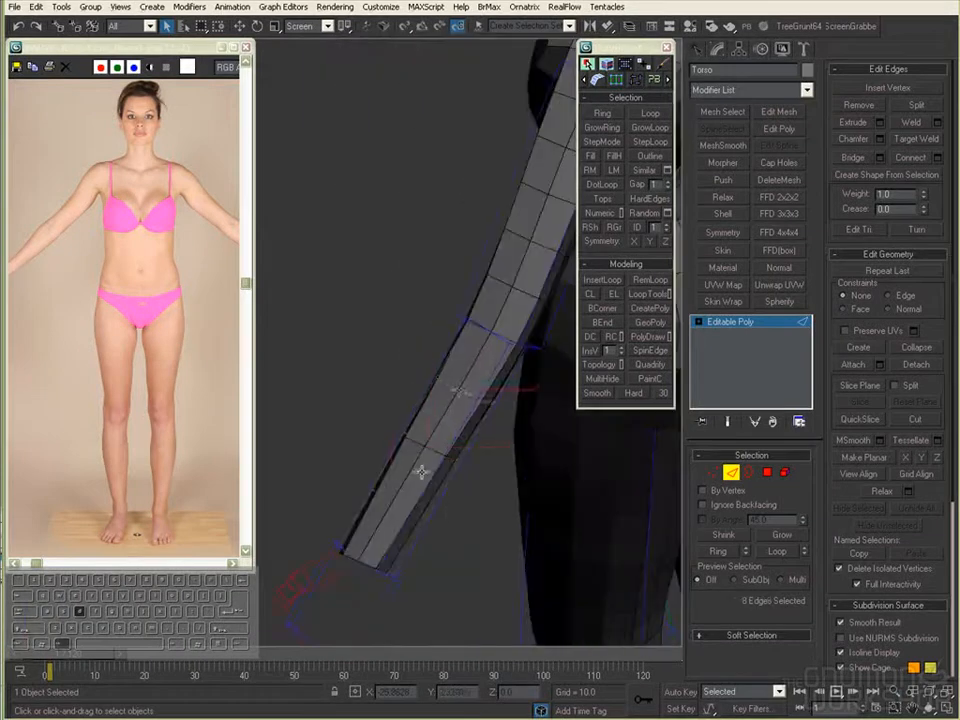
pyautogui.keyDown('ctrl'); pyautogui.keyDown('alt'); pyautogui.moveTo(580, 366); pyautogui.dragTo(536, 508, button='middle'); pyautogui.keyUp('alt'); pyautogui.keyUp('ctrl')
pyautogui.moveTo(484, 471); pyautogui.dragTo(525, 375, button='middle')
pyautogui.keyDown('ctrl'); pyautogui.keyDown('alt'); pyautogui.moveTo(525, 375); pyautogui.dragTo(647, 481, button='middle'); pyautogui.keyUp('alt'); pyautogui.keyUp('ctrl')
pyautogui.press('z')
pyautogui.keyDown('alt'); pyautogui.moveTo(720, 515); pyautogui.dragTo(621, 516, button='middle'); pyautogui.keyUp('alt')
# Step: Delete the armless half of the body and mirror the finished half across the X axis with a Symmetry modifier
pyautogui.click(785, 476)
pyautogui.click(428, 385)
pyautogui.press('Delete')
pyautogui.keyDown('ctrl'); pyautogui.keyDown('alt'); pyautogui.moveTo(469, 392); pyautogui.dragTo(625, 565, button='middle'); pyautogui.keyUp('alt'); pyautogui.keyUp('ctrl')
pyautogui.click(767, 474)
pyautogui.click(441, 338)
pyautogui.press('z')
pyautogui.moveTo(653, 412); pyautogui.dragTo(658, 379, button='middle')
pyautogui.click(727, 240)
pyautogui.keyDown('ctrl'); pyautogui.keyDown('alt'); pyautogui.moveTo(599, 417); pyautogui.dragTo(563, 511, button='middle'); pyautogui.keyUp('alt'); pyautogui.keyUp('ctrl')
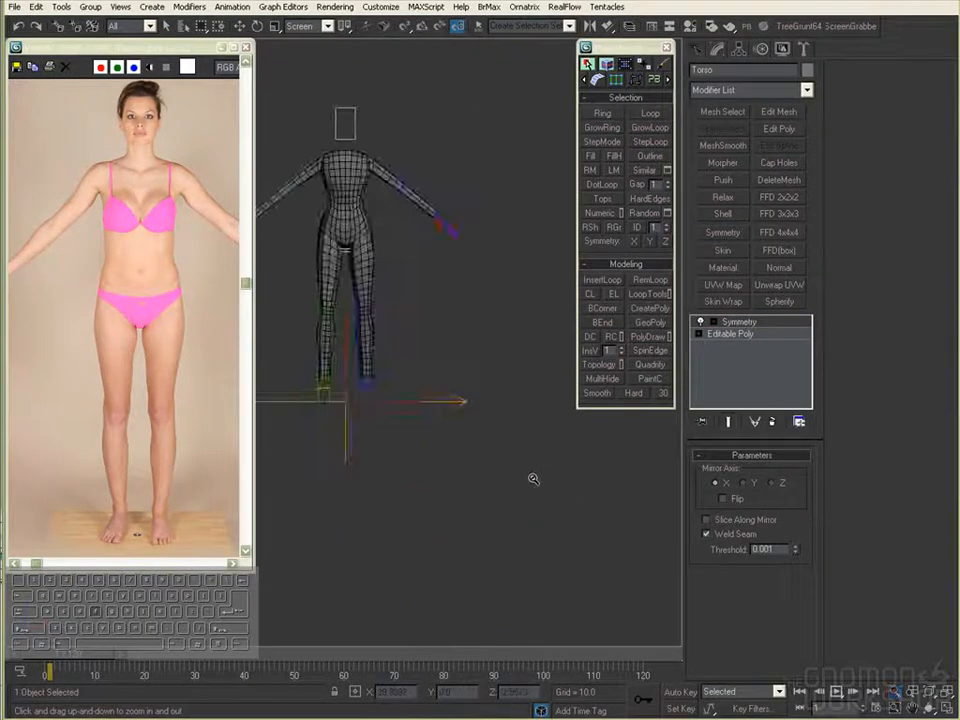
# Step: Return to the Editable Poly below the Symmetry modifier and select edge loops on the arm
pyautogui.click(730, 334)
pyautogui.click(732, 472)
pyautogui.keyDown('alt'); pyautogui.moveTo(545, 440); pyautogui.dragTo(490, 440, button='middle'); pyautogui.keyUp('alt')
pyautogui.keyDown('ctrl'); pyautogui.keyDown('alt'); pyautogui.moveTo(490, 440); pyautogui.dragTo(557, 450, button='middle'); pyautogui.keyUp('alt'); pyautogui.keyUp('ctrl')
pyautogui.doubleClick(534, 431)
pyautogui.doubleClick(454, 358)
pyautogui.press('f')
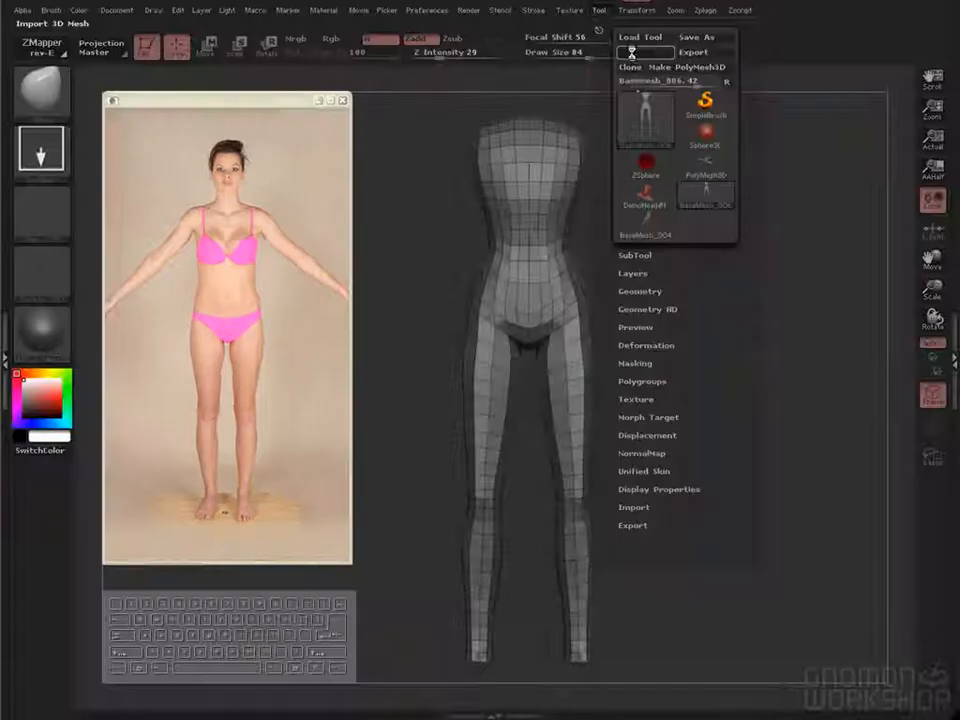
# Step: Switch to ZBrush, import the body with arms and shape the armpit and shoulder junction against the three-quarter reference
pyautogui.keyDown('alt'); pyautogui.moveTo(776, 437); pyautogui.dragTo(760, 560); pyautogui.keyUp('alt')
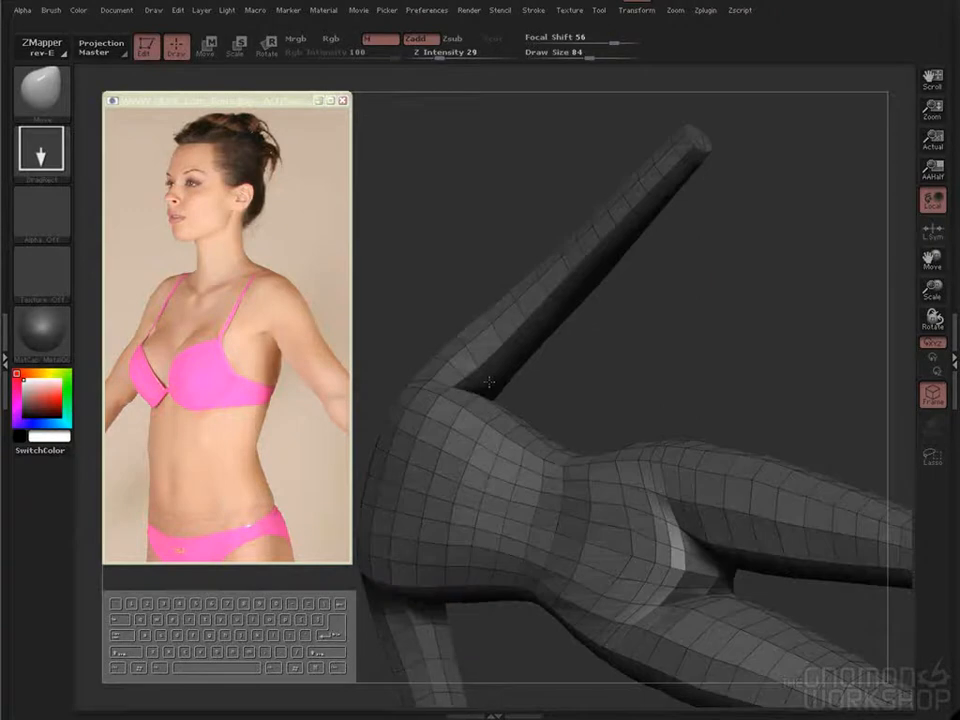
pyautogui.moveTo(640, 350); pyautogui.dragTo(620, 590)
pyautogui.moveTo(700, 500); pyautogui.dragTo(640, 490)
pyautogui.moveTo(437, 319); pyautogui.dragTo(432, 354)
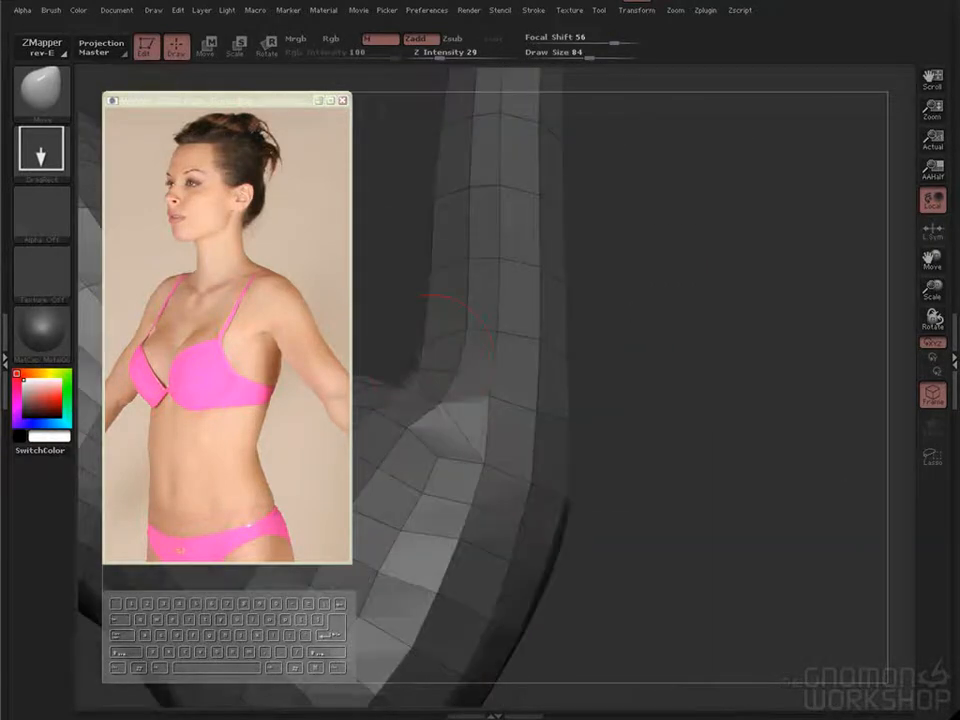
pyautogui.keyDown('alt'); pyautogui.moveTo(433, 272); pyautogui.dragTo(425, 210); pyautogui.keyUp('alt')
pyautogui.keyDown('alt'); pyautogui.moveTo(641, 437); pyautogui.dragTo(608, 400); pyautogui.keyUp('alt')
# Step: Adjust the underside of the arm and the side of the chest around the armpit with the Move brush
pyautogui.moveTo(396, 472); pyautogui.dragTo(820, 560)
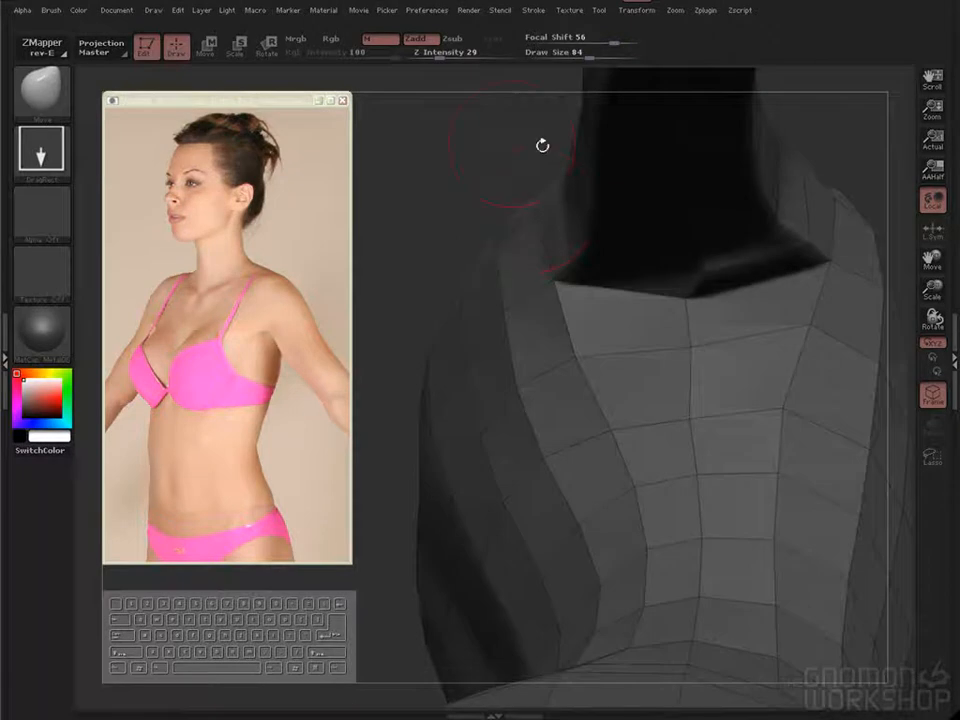
pyautogui.moveTo(542, 145); pyautogui.dragTo(685, 228)
pyautogui.keyDown('alt'); pyautogui.moveTo(622, 228); pyautogui.dragTo(540, 460); pyautogui.keyUp('alt')
# Step: Shape the shoulders and upper back with the Move brush against the rear-view reference
pyautogui.moveTo(330, 465); pyautogui.dragTo(129, 456)
pyautogui.moveTo(325, 440); pyautogui.dragTo(60, 425)
pyautogui.keyDown('shift'); pyautogui.moveTo(745, 440); pyautogui.dragTo(862, 579); pyautogui.keyUp('shift')
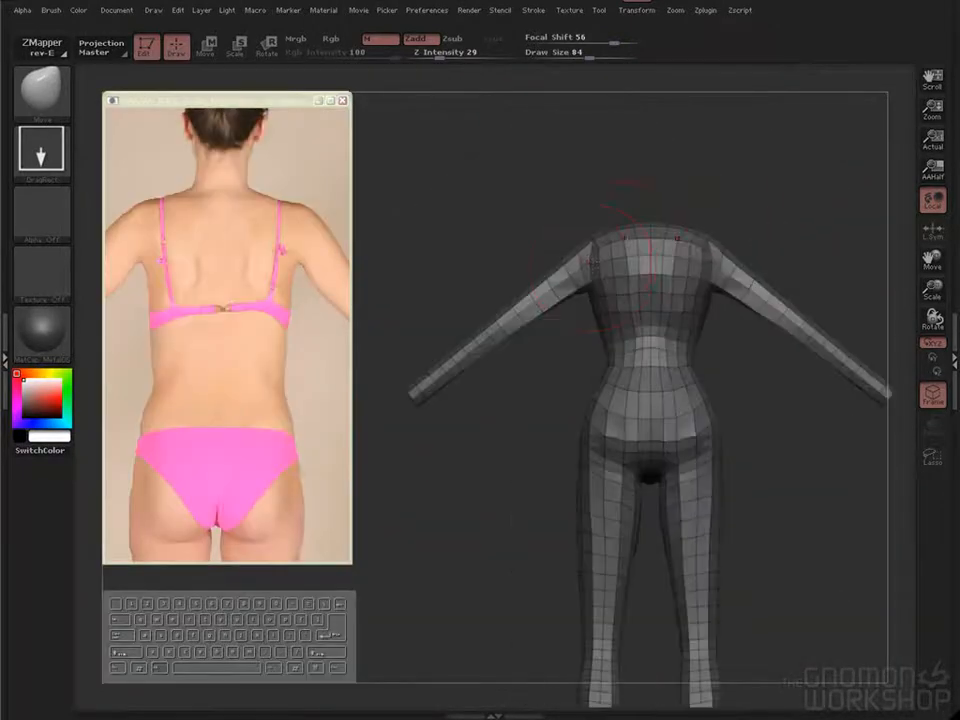
pyautogui.keyDown('alt'); pyautogui.moveTo(405, 225); pyautogui.dragTo(470, 330); pyautogui.keyUp('alt')
pyautogui.keyDown('alt'); pyautogui.moveTo(900, 150); pyautogui.dragTo(745, 146); pyautogui.keyUp('alt')
pyautogui.moveTo(840, 146); pyautogui.dragTo(645, 215)
pyautogui.moveTo(795, 493)
pyautogui.keyDown('shift'); pyautogui.mouseDown()
pyautogui.moveTo(872, 453)
pyautogui.moveTo(802, 492)
pyautogui.mouseUp(); pyautogui.keyUp('shift')
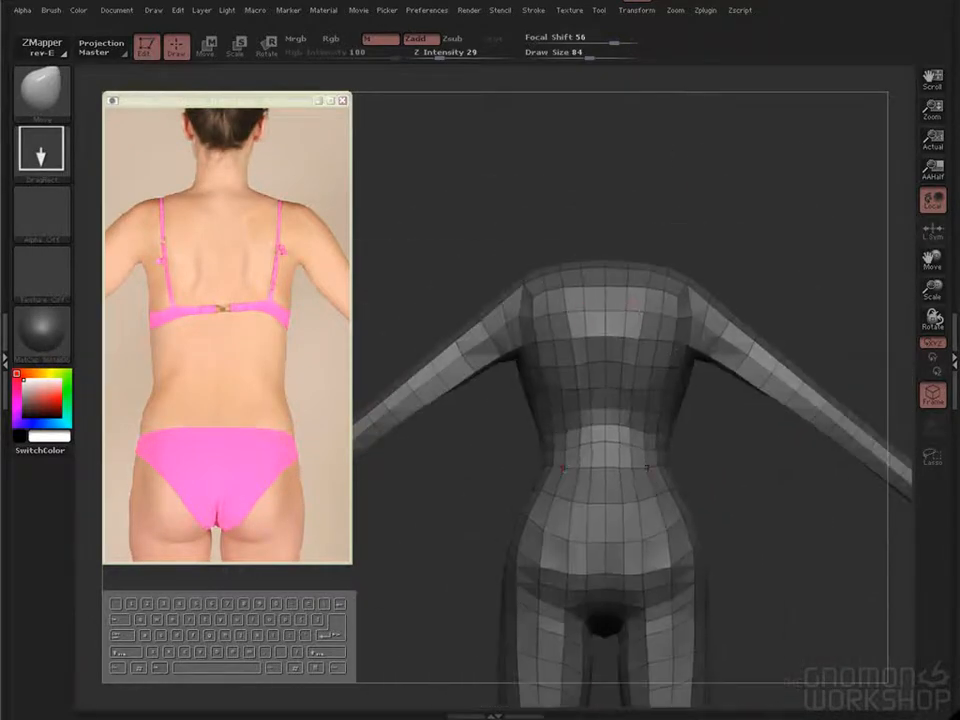
# Step: Shape the hips and buttocks with the Move brush against the rear three-quarter reference
pyautogui.keyDown('alt'); pyautogui.moveTo(453, 427); pyautogui.dragTo(407, 324); pyautogui.keyUp('alt')
pyautogui.moveTo(690, 420); pyautogui.dragTo(407, 535)
pyautogui.press('pagedown')
pyautogui.moveTo(266, 392); pyautogui.dragTo(262, 448)
pyautogui.moveTo(410, 520); pyautogui.dragTo(470, 490)
pyautogui.moveTo(548, 452); pyautogui.dragTo(542, 397)
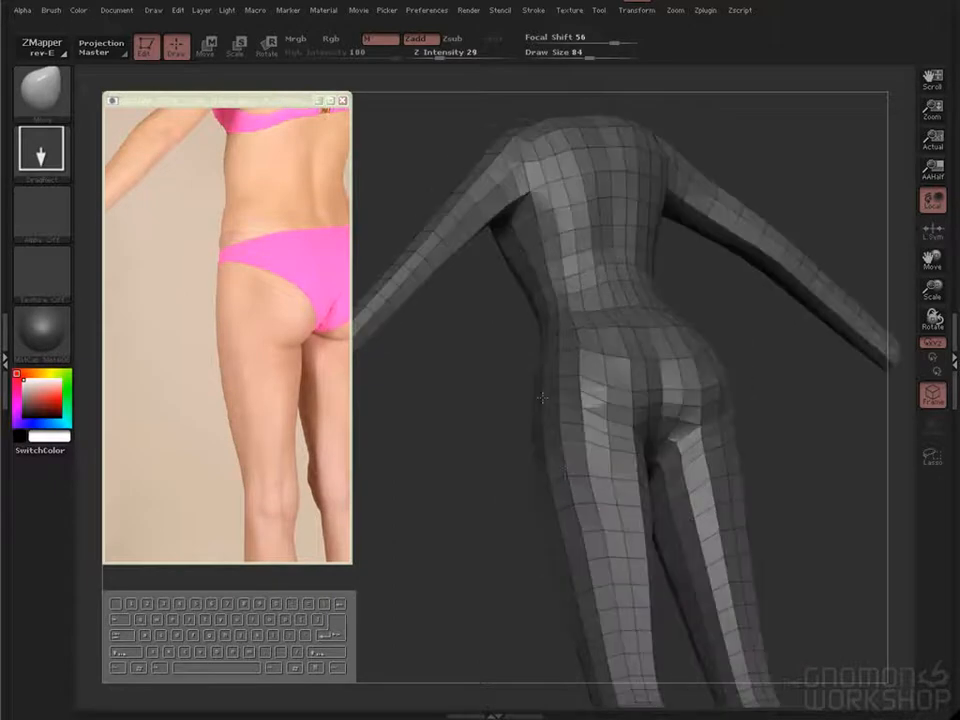
pyautogui.moveTo(740, 430); pyautogui.dragTo(700, 560)
# Step: Adjust the outer hips and upper thighs with the Move brush, bringing up further reference photos
pyautogui.press('pagedown')
pyautogui.moveTo(790, 368)
pyautogui.mouseDown()
pyautogui.moveTo(714, 364)
pyautogui.moveTo(785, 370)
pyautogui.mouseUp()
pyautogui.moveTo(750, 480)
pyautogui.mouseDown()
pyautogui.moveTo(665, 425)
pyautogui.moveTo(750, 471)
pyautogui.mouseUp()
pyautogui.moveTo(581, 41); pyautogui.dragTo(614, 42)
pyautogui.moveTo(750, 471); pyautogui.dragTo(660, 450)
pyautogui.click(291, 471)
pyautogui.press('pagedown')
pyautogui.moveTo(291, 471); pyautogui.dragTo(356, 484)
pyautogui.moveTo(700, 460); pyautogui.dragTo(830, 450)
# Step: Shape the front of the pelvis and thighs against the front three-quarter leg reference
pyautogui.moveTo(230, 400); pyautogui.dragTo(224, 241)
pyautogui.keyDown('alt'); pyautogui.moveTo(531, 273); pyautogui.dragTo(512, 225); pyautogui.keyUp('alt')
pyautogui.moveTo(568, 407); pyautogui.dragTo(490, 410)
pyautogui.moveTo(505, 260); pyautogui.dragTo(486, 296)
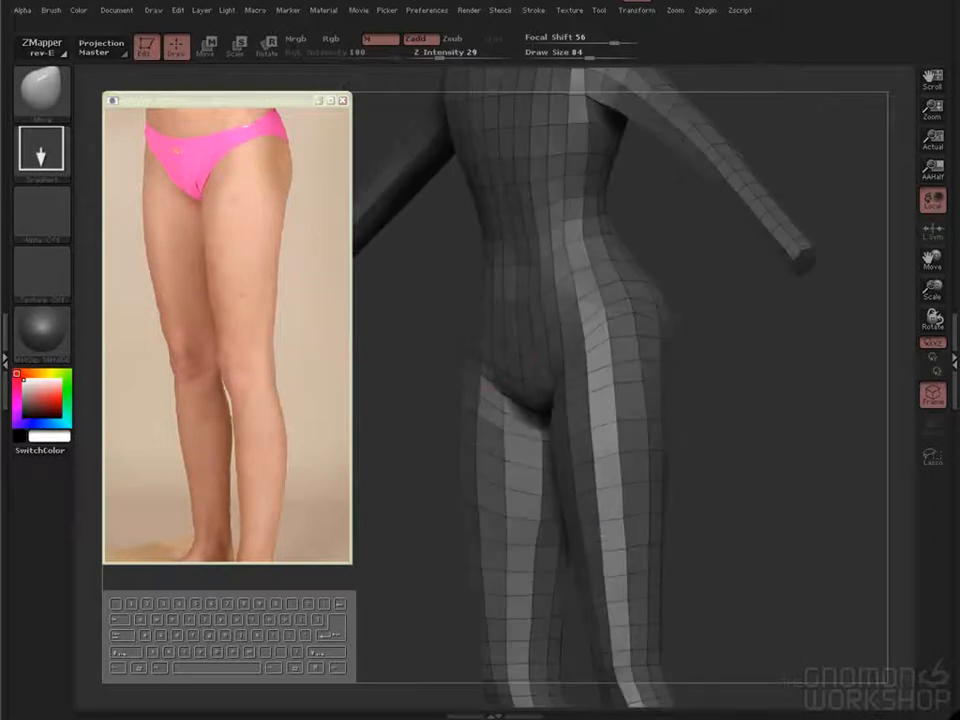
pyautogui.moveTo(232, 248); pyautogui.dragTo(224, 388)
pyautogui.moveTo(479, 326); pyautogui.dragTo(610, 385)
# Step: Frame the arm in the front reference and shape the elbow and forearm with the Move brush
pyautogui.moveTo(281, 390); pyautogui.dragTo(154, 541)
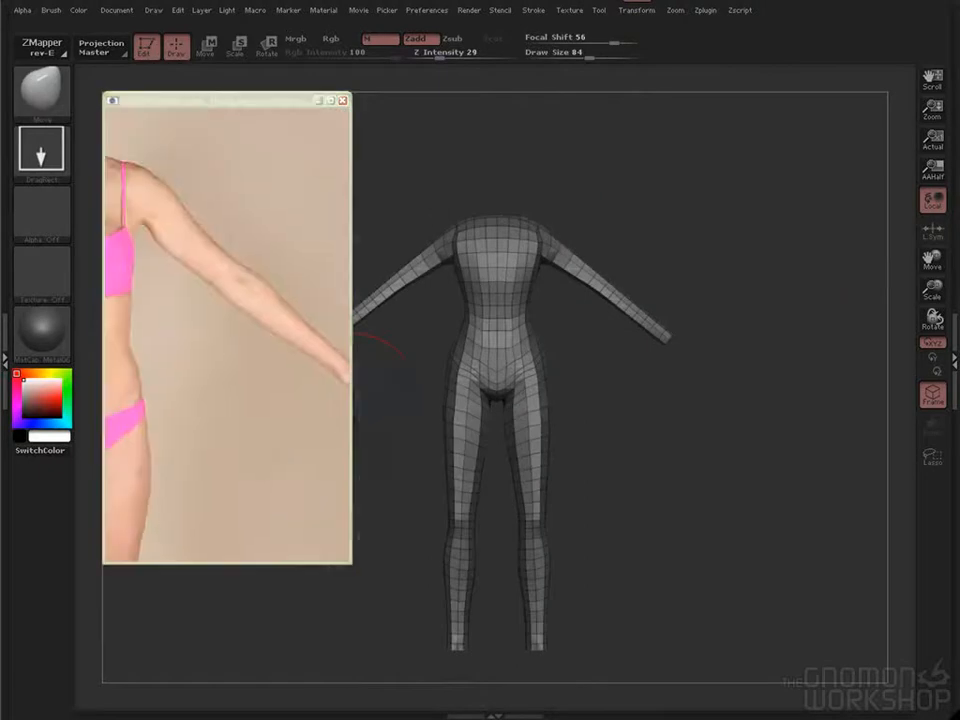
pyautogui.keyDown('alt'); pyautogui.moveTo(610, 430); pyautogui.dragTo(650, 540); pyautogui.keyUp('alt')
pyautogui.moveTo(640, 420); pyautogui.dragTo(624, 281)
pyautogui.moveTo(784, 386)
pyautogui.mouseDown()
pyautogui.moveTo(771, 390)
pyautogui.moveTo(790, 376)
pyautogui.mouseUp()
pyautogui.keyDown('shift'); pyautogui.moveTo(800, 370); pyautogui.dragTo(810, 336); pyautogui.keyUp('shift')
pyautogui.moveTo(823, 275)
pyautogui.keyDown('alt'); pyautogui.mouseDown()
pyautogui.moveTo(667, 225)
pyautogui.moveTo(588, 370)
pyautogui.moveTo(617, 321)
pyautogui.moveTo(654, 300)
pyautogui.mouseUp(); pyautogui.keyUp('alt')
# Step: Refine the thickness of the upper arm and forearm from several angles against the arm reference
pyautogui.moveTo(275, 400); pyautogui.dragTo(340, 450)
pyautogui.keyDown('alt'); pyautogui.moveTo(620, 510); pyautogui.dragTo(560, 540); pyautogui.keyUp('alt')
pyautogui.moveTo(250, 400); pyautogui.dragTo(210, 412)
pyautogui.moveTo(619, 358)
pyautogui.mouseDown()
pyautogui.moveTo(600, 375)
pyautogui.moveTo(615, 366)
pyautogui.moveTo(587, 433)
pyautogui.moveTo(535, 400)
pyautogui.mouseUp()
pyautogui.moveTo(497, 460)
pyautogui.mouseDown()
pyautogui.moveTo(530, 400)
pyautogui.moveTo(500, 490)
pyautogui.moveTo(540, 480)
pyautogui.mouseUp()
pyautogui.moveTo(610, 480)
pyautogui.mouseDown()
pyautogui.moveTo(590, 510)
pyautogui.moveTo(620, 450)
pyautogui.mouseUp()
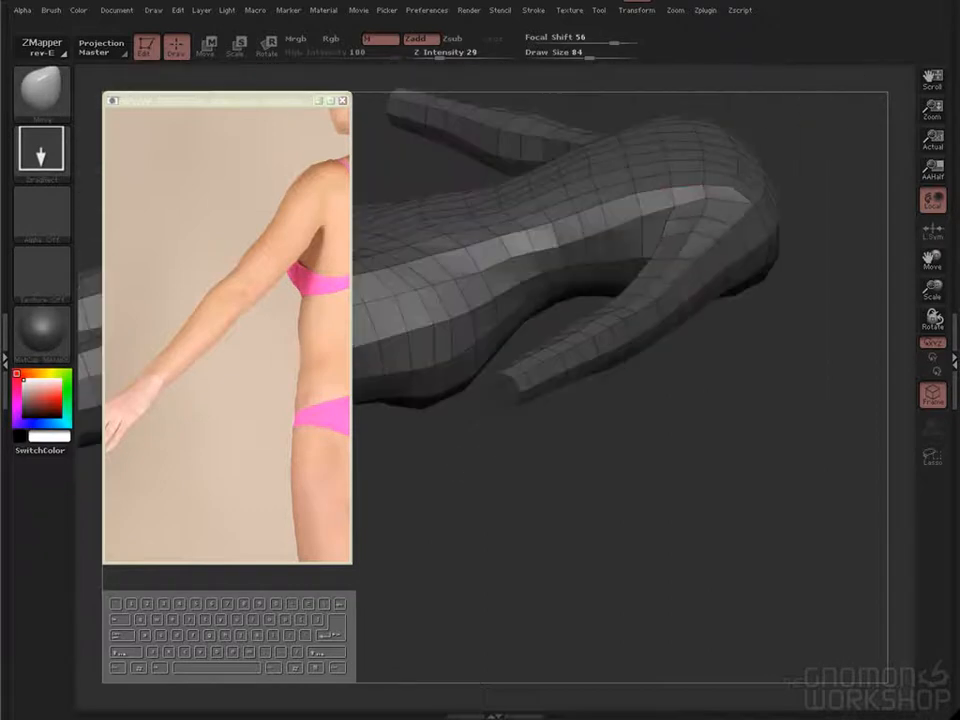
pyautogui.moveTo(700, 440); pyautogui.dragTo(736, 209)
pyautogui.moveTo(240, 330); pyautogui.dragTo(137, 432)
# Step: Shape the front of the shoulders and the top of the chest against the front three-quarter reference
pyautogui.moveTo(800, 400); pyautogui.dragTo(780, 400)
pyautogui.keyDown('alt'); pyautogui.moveTo(537, 330); pyautogui.dragTo(574, 362); pyautogui.keyUp('alt')
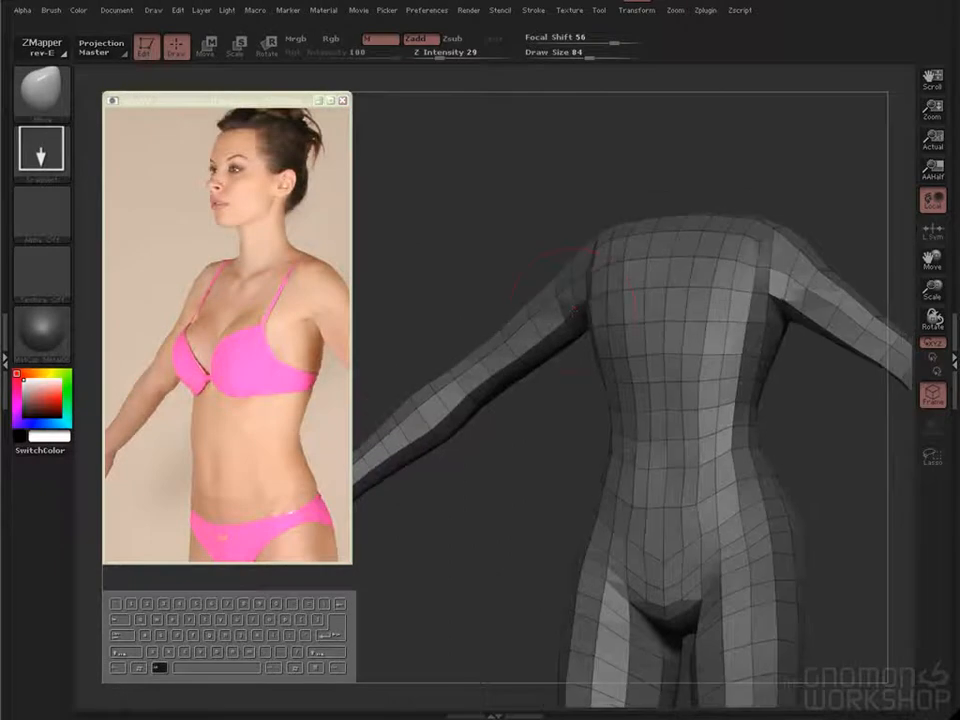
pyautogui.moveTo(574, 310); pyautogui.dragTo(628, 238)
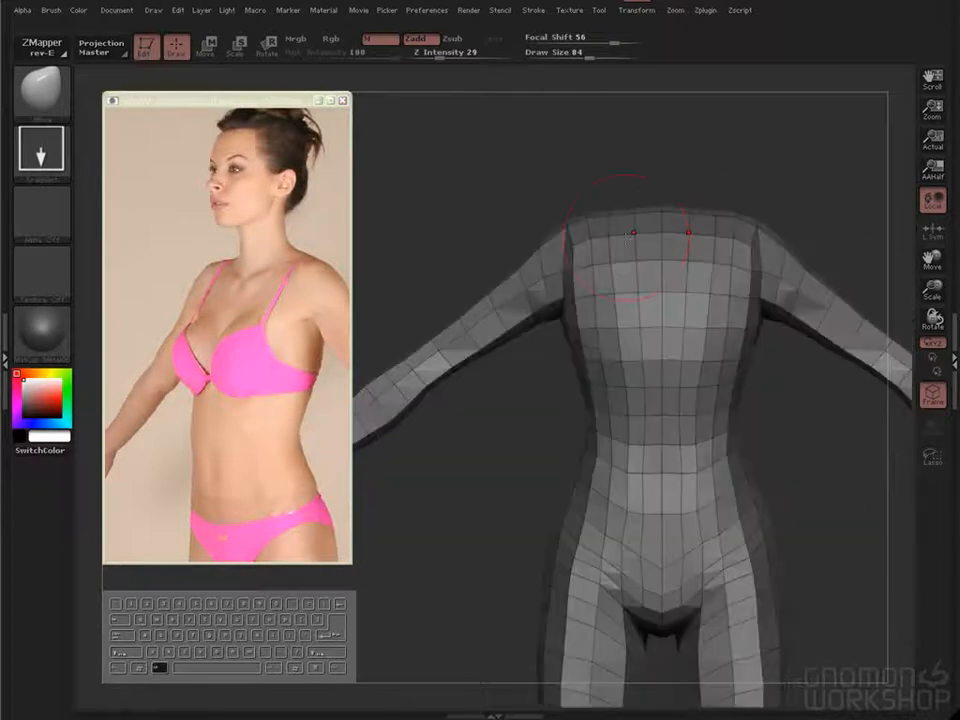
pyautogui.moveTo(112, 467); pyautogui.dragTo(430, 500)
pyautogui.keyDown('alt'); pyautogui.moveTo(793, 346); pyautogui.dragTo(688, 363); pyautogui.keyUp('alt')
pyautogui.moveTo(684, 175); pyautogui.dragTo(677, 225)
# Step: Match the torso, waist and hip silhouette to the front-view reference with the Move brush
pyautogui.moveTo(850, 243)
pyautogui.mouseDown()
pyautogui.moveTo(761, 204)
pyautogui.moveTo(852, 250)
pyautogui.moveTo(790, 224)
pyautogui.moveTo(775, 240)
pyautogui.moveTo(792, 232)
pyautogui.moveTo(845, 245)
pyautogui.mouseUp()
pyautogui.keyDown('alt'); pyautogui.moveTo(790, 420); pyautogui.dragTo(802, 374); pyautogui.keyUp('alt')
pyautogui.moveTo(258, 481); pyautogui.dragTo(315, 274)
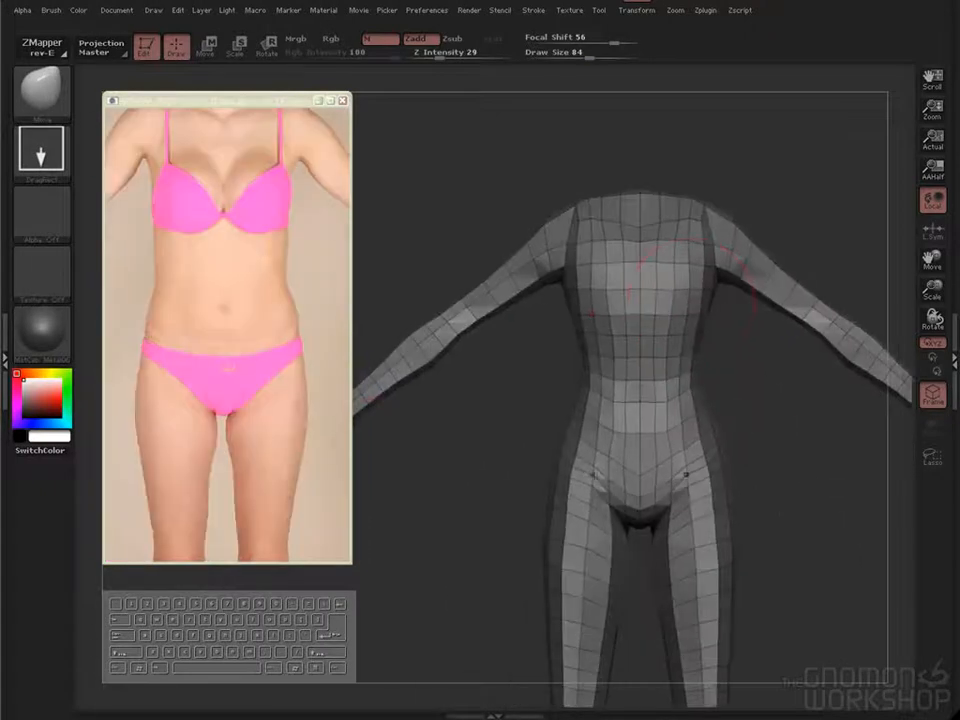
pyautogui.keyDown('alt'); pyautogui.moveTo(838, 548); pyautogui.dragTo(840, 600); pyautogui.keyUp('alt')
pyautogui.moveTo(532, 413); pyautogui.dragTo(535, 467)
pyautogui.moveTo(765, 600)
pyautogui.keyDown('alt'); pyautogui.mouseDown()
pyautogui.moveTo(761, 529)
pyautogui.moveTo(765, 585)
pyautogui.mouseUp(); pyautogui.keyUp('alt')
# Step: Refine the side of the chest, the armpit and the shoulder line against the front three-quarter reference
pyautogui.moveTo(300, 300); pyautogui.dragTo(150, 350)
pyautogui.moveTo(830, 505); pyautogui.dragTo(708, 510)
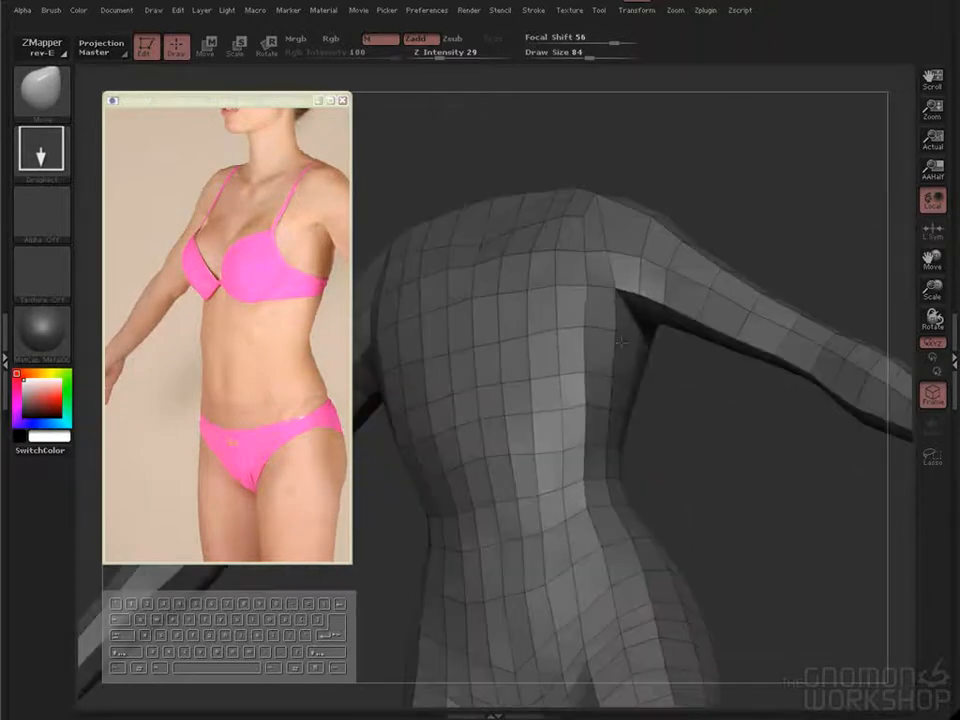
pyautogui.keyDown('alt'); pyautogui.moveTo(698, 412); pyautogui.dragTo(514, 310); pyautogui.keyUp('alt')
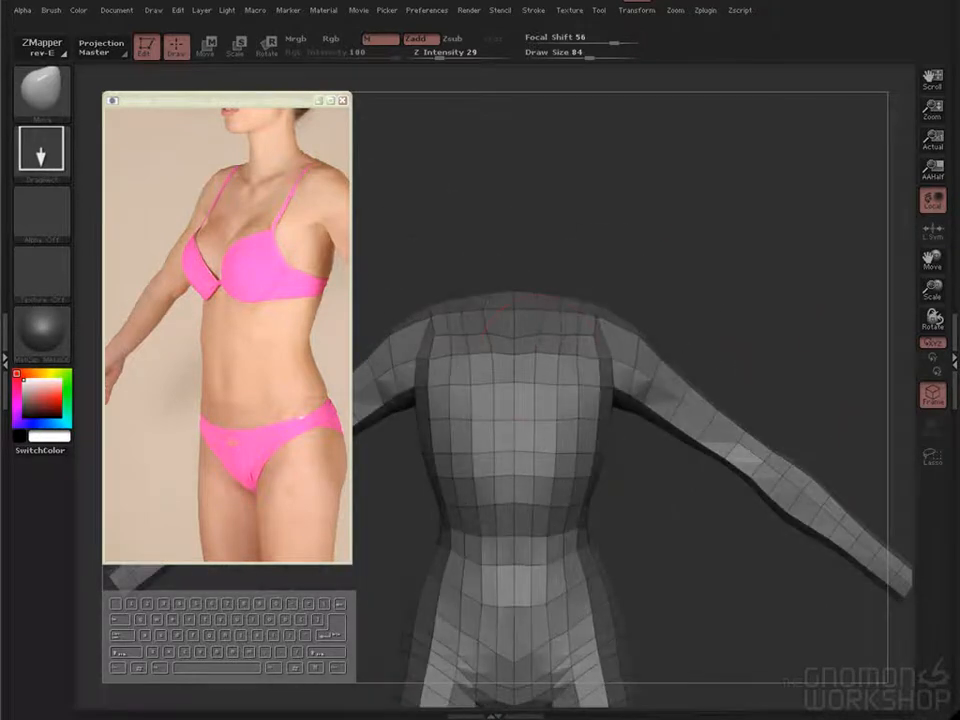
pyautogui.keyDown('alt'); pyautogui.moveTo(727, 281); pyautogui.dragTo(800, 290); pyautogui.keyUp('alt')
pyautogui.keyDown('alt'); pyautogui.moveTo(800, 290); pyautogui.dragTo(790, 230); pyautogui.keyUp('alt')
pyautogui.moveTo(790, 420); pyautogui.dragTo(793, 450)
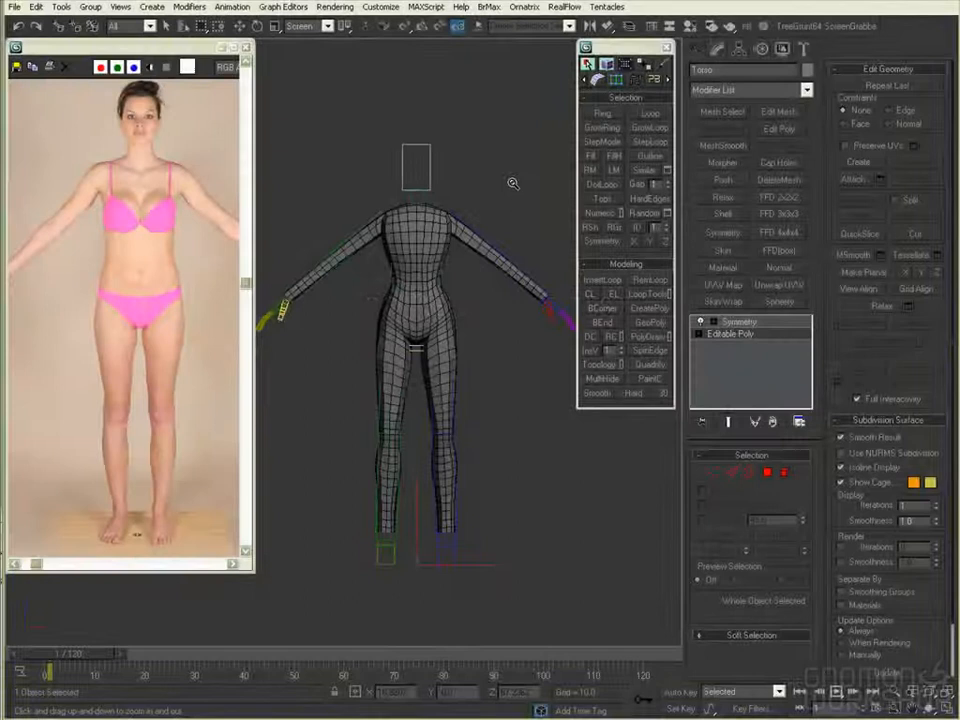
# Step: Switch to 3ds Max, import the sculpted body and apply it to the torso as a Morpher target at 100
pyautogui.hotkey('ctrl', 'i')
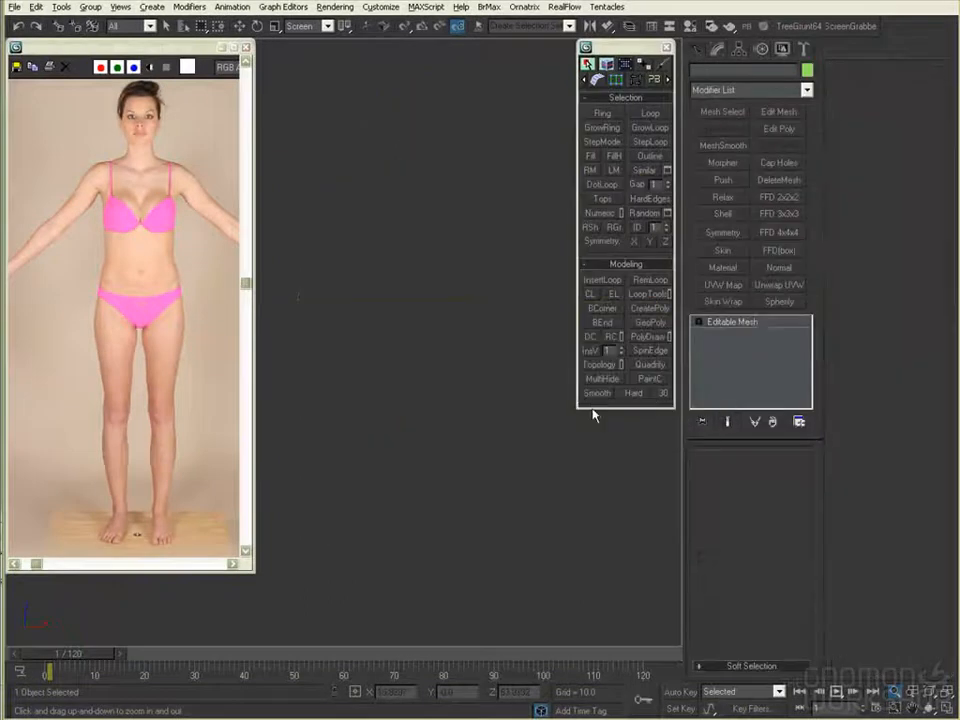
pyautogui.click(308, 599)
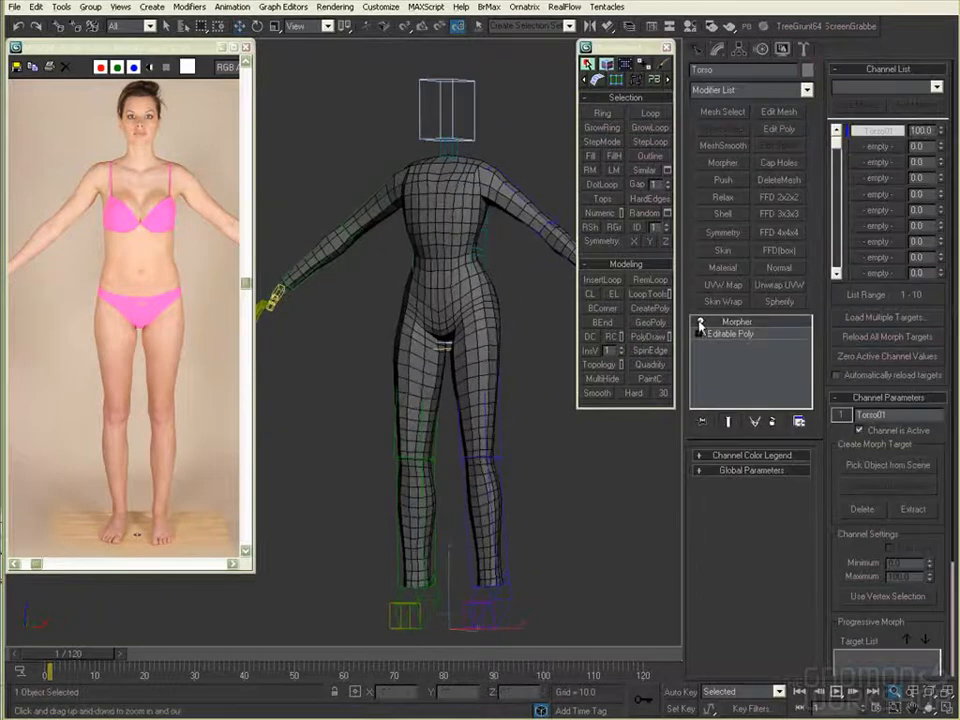
pyautogui.click(700, 322)
pyautogui.keyDown('alt'); pyautogui.moveTo(545, 420); pyautogui.dragTo(640, 408, button='middle'); pyautogui.keyUp('alt')
pyautogui.moveTo(942, 134)
pyautogui.mouseDown()
pyautogui.moveTo(911, 257)
pyautogui.moveTo(930, 140)
pyautogui.mouseUp()
pyautogui.keyDown('alt'); pyautogui.moveTo(510, 470); pyautogui.dragTo(425, 483, button='middle'); pyautogui.keyUp('alt')
pyautogui.moveTo(425, 483); pyautogui.dragTo(512, 446)
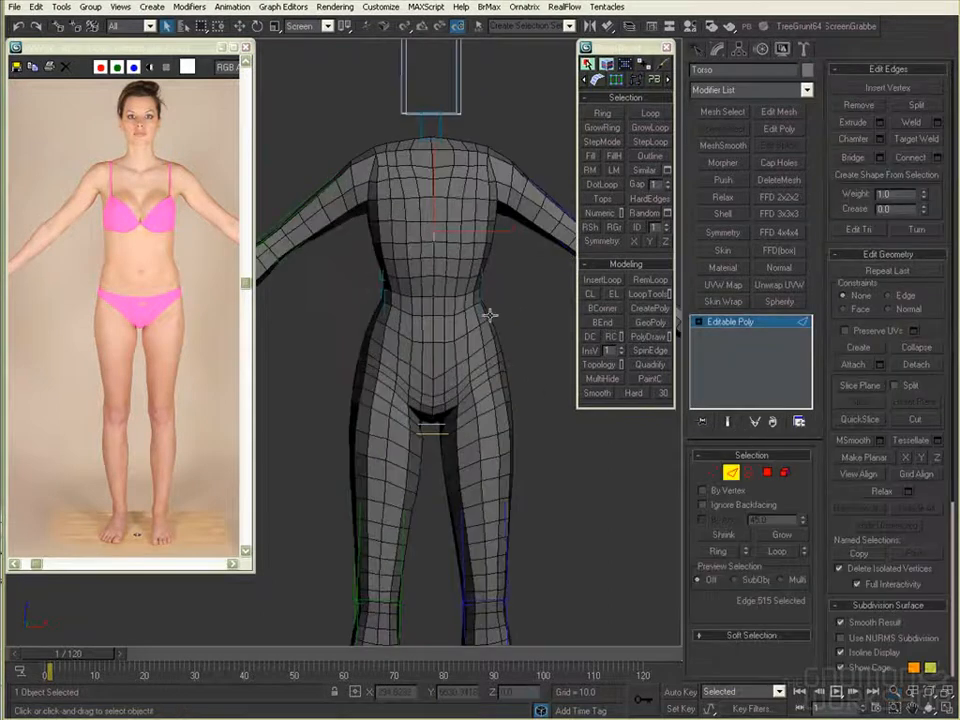
# Step: Select the torso's centre edge loop and mirror the body across X with a Symmetry modifier that welds the seam
pyautogui.hotkey('alt', 'l')
pyautogui.keyDown('alt'); pyautogui.moveTo(490, 315); pyautogui.dragTo(470, 335, button='middle'); pyautogui.keyUp('alt')
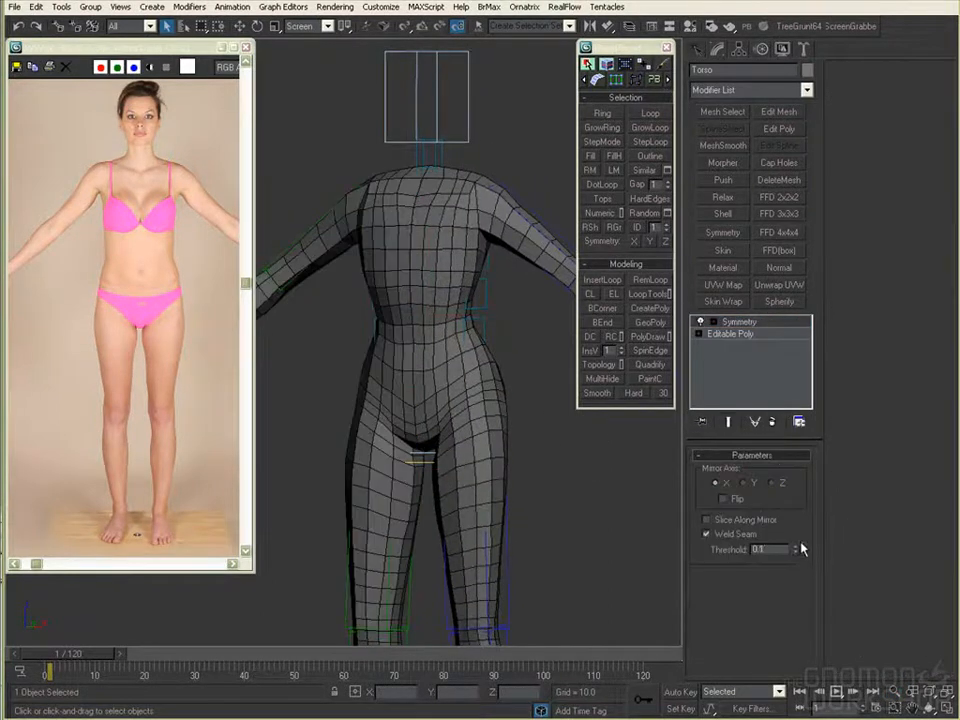
pyautogui.keyDown('ctrl'); pyautogui.keyDown('alt'); pyautogui.moveTo(600, 406); pyautogui.dragTo(553, 446, button='middle'); pyautogui.keyUp('alt'); pyautogui.keyUp('ctrl')
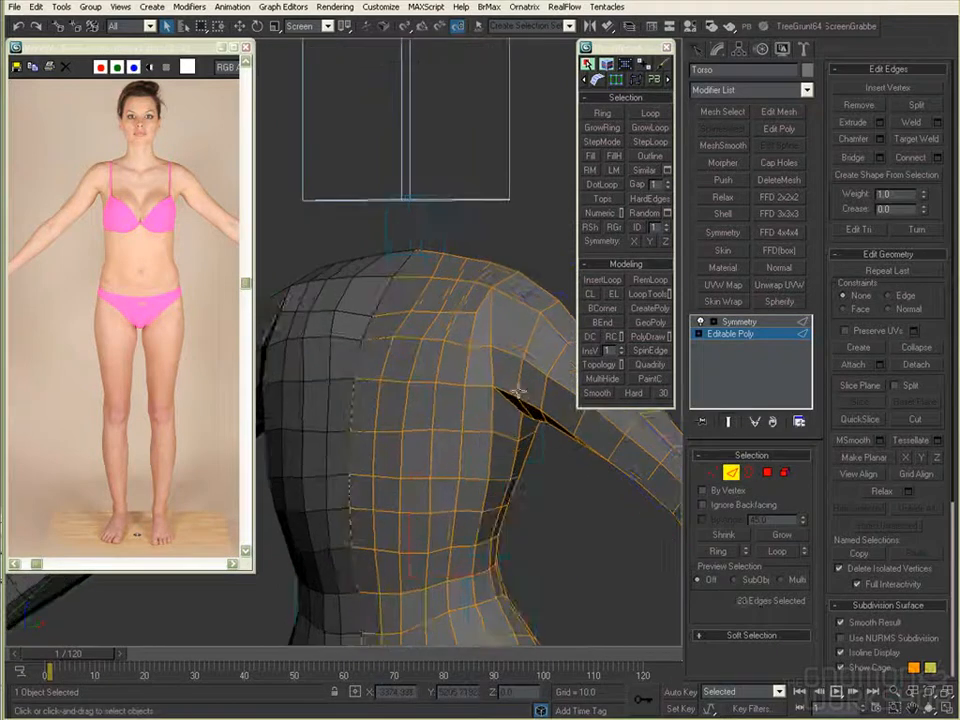
# Step: Move a vertex at the front of the armpit in the Editable Poly below Symmetry
pyautogui.keyDown('alt'); pyautogui.moveTo(517, 392); pyautogui.dragTo(468, 389, button='middle'); pyautogui.keyUp('alt')
pyautogui.click(456, 397)
pyautogui.press('1')
pyautogui.click(457, 386)
pyautogui.press('w')
pyautogui.moveTo(478, 369); pyautogui.dragTo(487, 380)
pyautogui.keyDown('alt'); pyautogui.moveTo(487, 380); pyautogui.dragTo(498, 423, button='middle'); pyautogui.keyUp('alt')
# Step: Select the edges where the shoulder meets the chest, start cutting new edges there and undo the last change
pyautogui.press('2')
pyautogui.click(497, 388)
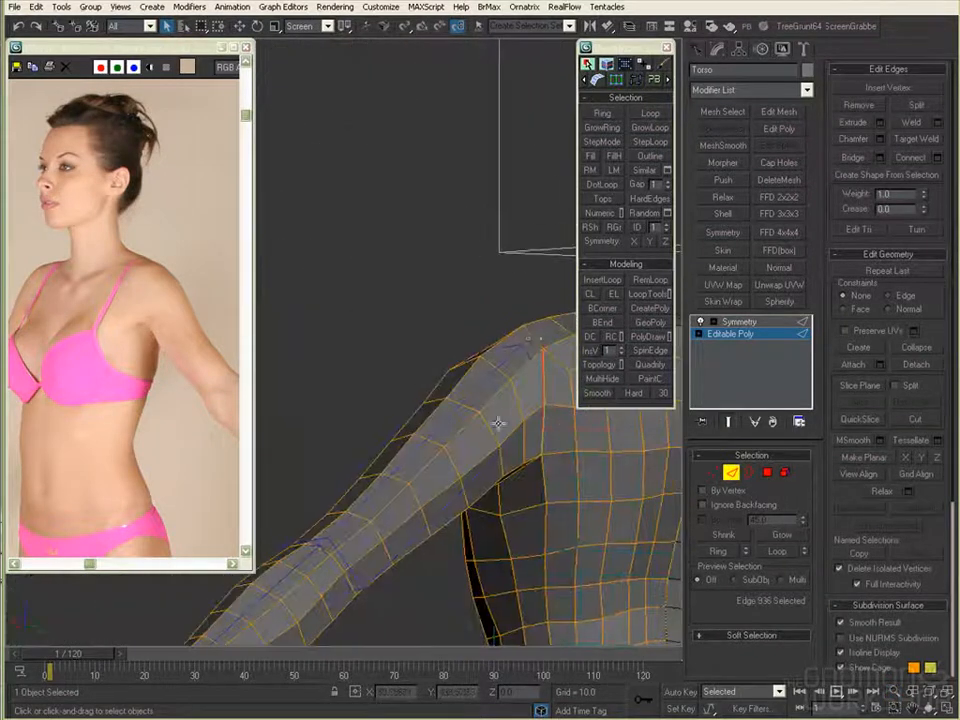
pyautogui.keyDown('ctrl'); pyautogui.click(546, 385); pyautogui.keyUp('ctrl')
pyautogui.moveTo(546, 385)
pyautogui.keyDown('alt'); pyautogui.mouseDown(button='middle')
pyautogui.moveTo(626, 411)
pyautogui.moveTo(555, 380)
pyautogui.mouseUp(button='middle'); pyautogui.keyUp('alt')
pyautogui.keyDown('alt'); pyautogui.moveTo(518, 438); pyautogui.dragTo(424, 422, button='middle'); pyautogui.keyUp('alt')
pyautogui.hotkey('alt', 'c')
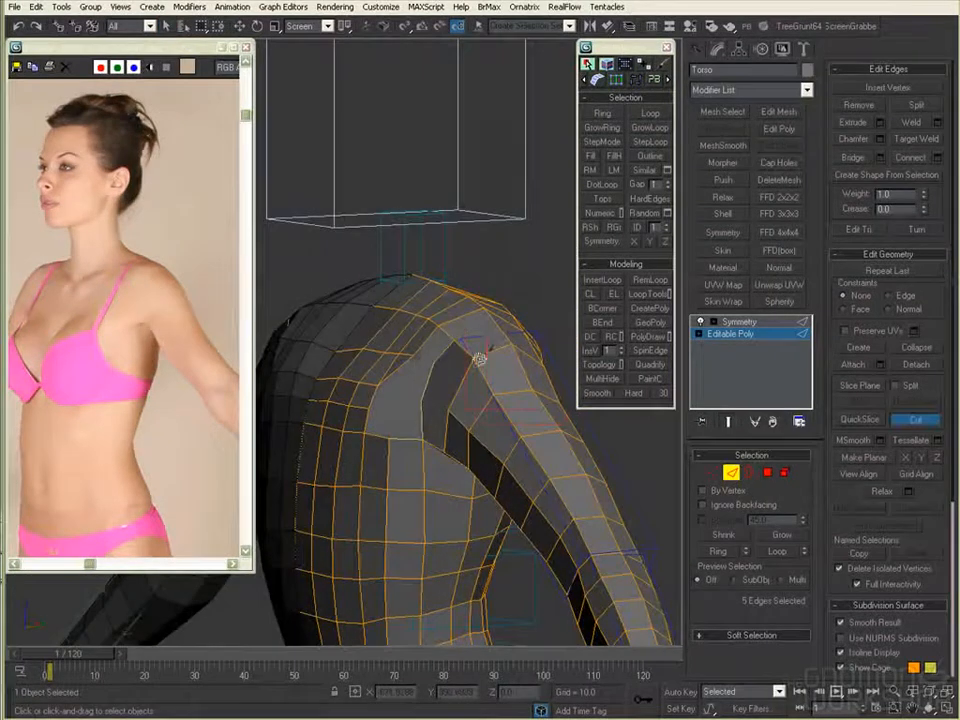
pyautogui.keyDown('alt'); pyautogui.moveTo(453, 341); pyautogui.dragTo(541, 347, button='middle'); pyautogui.keyUp('alt')
pyautogui.keyDown('alt'); pyautogui.moveTo(455, 346); pyautogui.dragTo(439, 381, button='middle'); pyautogui.keyUp('alt')
pyautogui.hotkey('ctrl', 'z')
# Step: Reposition a vertex at the front of the shoulder to even out the surrounding polygons
pyautogui.click(709, 336)
pyautogui.click(731, 474)
pyautogui.press('1')
pyautogui.click(431, 383)
pyautogui.press('w')
pyautogui.keyDown('alt'); pyautogui.moveTo(520, 408); pyautogui.dragTo(420, 410, button='middle'); pyautogui.keyUp('alt')
pyautogui.press('q')
# Step: Cut new edges between the chest and the armpit and tidy the neighbouring vertices and edges
pyautogui.press('2')
pyautogui.scroll(-2, 440, 378)
pyautogui.press('1')
pyautogui.scroll(1, 424, 403)
pyautogui.hotkey('alt', 'c')
pyautogui.click(424, 416)
pyautogui.press('2')
pyautogui.press('1')
pyautogui.click(381, 422)
pyautogui.press('2')
pyautogui.click(472, 385)
pyautogui.keyDown('alt'); pyautogui.moveTo(443, 403); pyautogui.dragTo(420, 366, button='middle'); pyautogui.keyUp('alt')
pyautogui.press('1')
pyautogui.press('2')
pyautogui.press('v')
pyautogui.press('p')
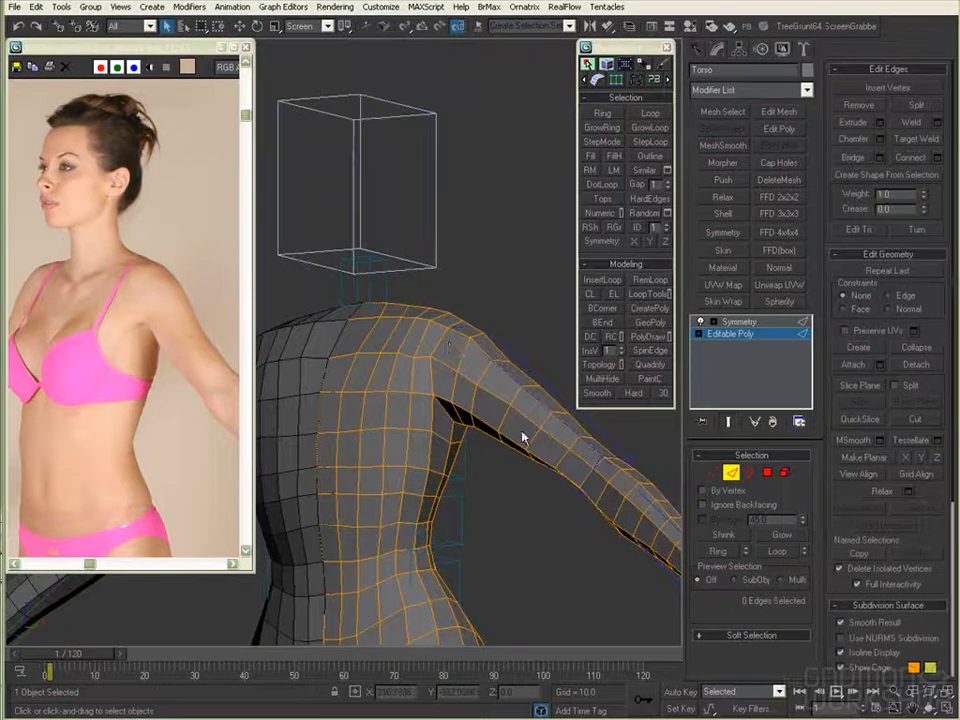
# Step: Change the Editable Poly's cage display colour to black
pyautogui.keyDown('alt'); pyautogui.moveTo(511, 411); pyautogui.dragTo(462, 408, button='middle'); pyautogui.keyUp('alt')
pyautogui.click(914, 667)
pyautogui.moveTo(431, 74); pyautogui.dragTo(326, 74)
pyautogui.click(400, 124)
# Step: Select horizontal edge loops around the chest and open the Loop Tools window beside the modeling tools
pyautogui.keyDown('alt'); pyautogui.moveTo(490, 390); pyautogui.dragTo(547, 445, button='middle'); pyautogui.keyUp('alt')
pyautogui.keyDown('ctrl'); pyautogui.keyDown('alt'); pyautogui.moveTo(547, 445); pyautogui.dragTo(520, 336, button='middle'); pyautogui.keyUp('alt'); pyautogui.keyUp('ctrl')
pyautogui.scroll(2, 520, 336)
pyautogui.click(459, 334)
pyautogui.hotkey('alt', 'l')
pyautogui.keyDown('alt'); pyautogui.moveTo(518, 438); pyautogui.dragTo(481, 446, button='middle'); pyautogui.keyUp('alt')
pyautogui.click(481, 446)
pyautogui.click(490, 385)
pyautogui.click(484, 324)
pyautogui.hotkey('alt', 'l')
pyautogui.keyDown('alt'); pyautogui.moveTo(484, 424); pyautogui.dragTo(510, 492, button='middle'); pyautogui.keyUp('alt')
pyautogui.click(650, 294)
pyautogui.moveTo(25, 179); pyautogui.dragTo(557, 306)
pyautogui.moveTo(540, 76); pyautogui.dragTo(536, 62)
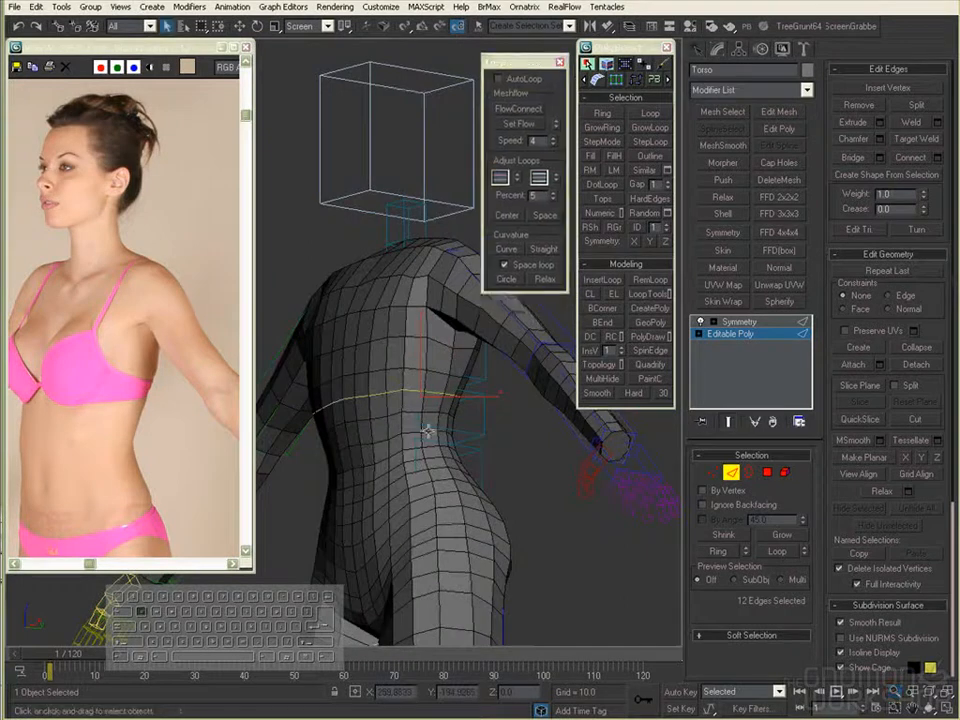
# Step: Apply Set Flow to successive edge loops around the torso to smooth their curvature
pyautogui.click(446, 405)
pyautogui.moveTo(492, 399); pyautogui.dragTo(465, 383, button='middle')
pyautogui.scroll(1, 465, 383)
pyautogui.click(412, 428)
pyautogui.click(519, 128)
pyautogui.click(416, 390)
pyautogui.click(523, 127)
pyautogui.click(422, 354)
pyautogui.click(529, 122)
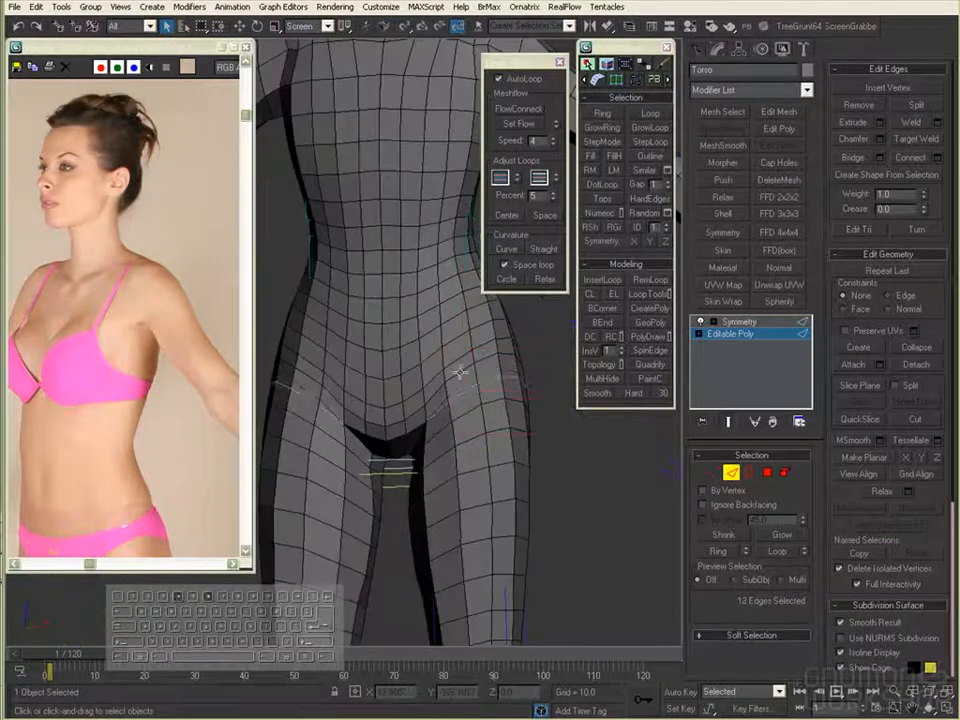
# Step: Select a three-by-three block of polygons on the chest where the breast sits
pyautogui.keyDown('alt'); pyautogui.moveTo(452, 336); pyautogui.dragTo(540, 400, button='middle'); pyautogui.keyUp('alt')
pyautogui.click(732, 474)
pyautogui.keyDown('ctrl'); pyautogui.keyDown('alt'); pyautogui.moveTo(470, 400); pyautogui.dragTo(486, 420, button='middle'); pyautogui.keyUp('alt'); pyautogui.keyUp('ctrl')
pyautogui.click(767, 473)
pyautogui.click(432, 374)
pyautogui.press('2')
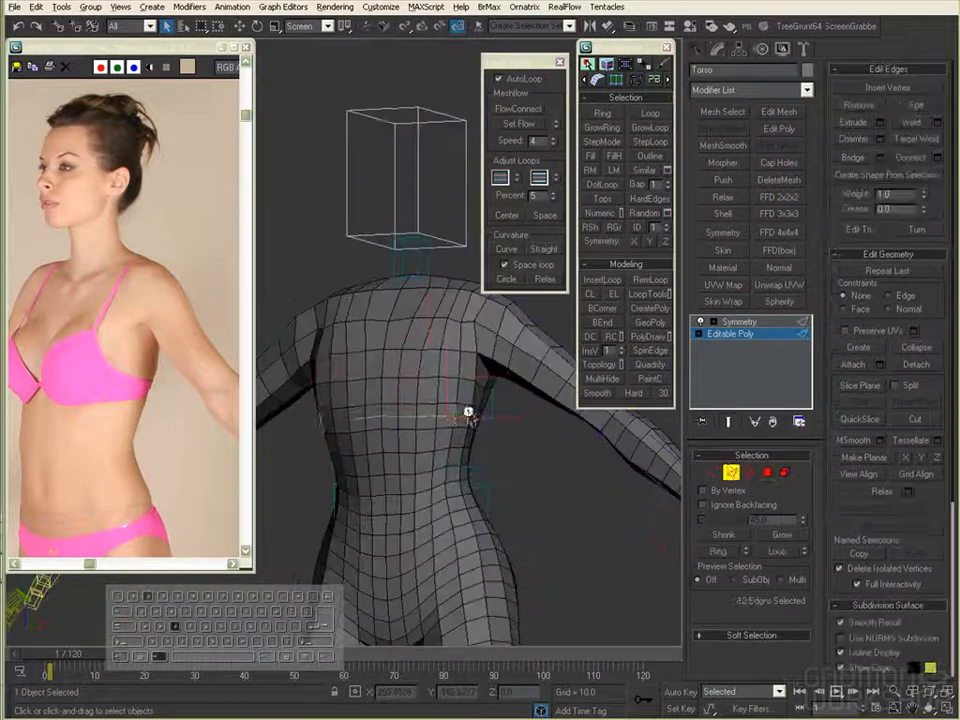
pyautogui.press('4')
pyautogui.keyDown('alt'); pyautogui.moveTo(439, 385); pyautogui.dragTo(451, 462, button='middle'); pyautogui.keyUp('alt')
pyautogui.hotkey('alt', 'z')
pyautogui.moveTo(451, 462); pyautogui.dragTo(473, 433)
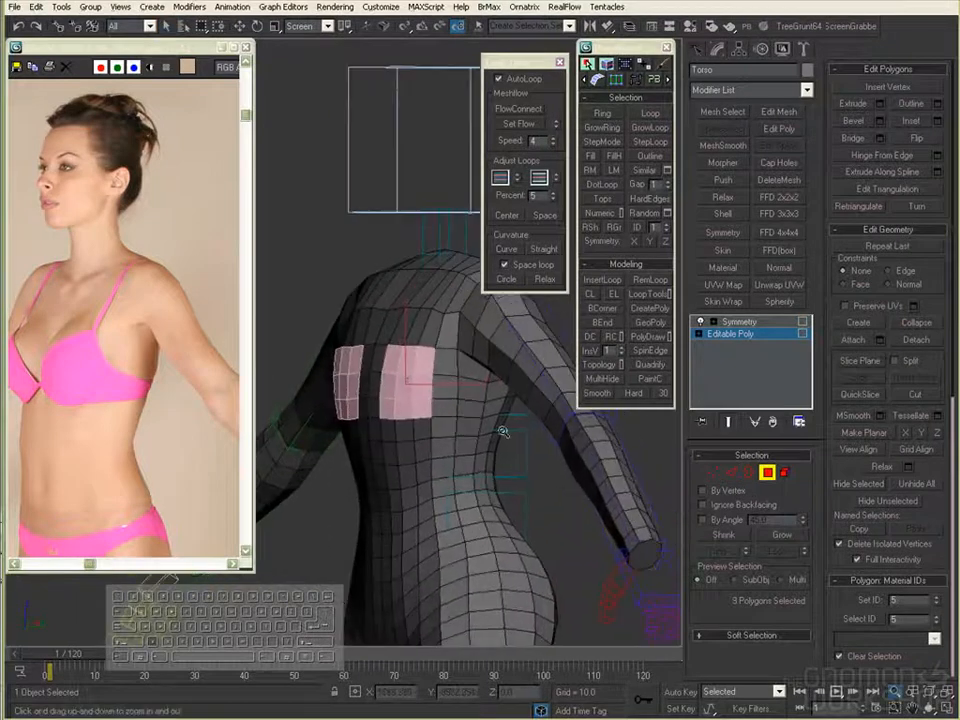
# Step: Close the loop tools and inset the selected breast polygons
pyautogui.click(560, 62)
pyautogui.moveTo(541, 475); pyautogui.dragTo(525, 422, button='middle')
pyautogui.hotkey('shift', 'i')
pyautogui.moveTo(462, 305); pyautogui.dragTo(551, 289)
pyautogui.keyDown('alt'); pyautogui.moveTo(540, 377); pyautogui.dragTo(409, 425, button='middle'); pyautogui.keyUp('alt')
pyautogui.click(562, 367)
# Step: Move the inset breast polygons outward from the chest using the Local coordinate system
pyautogui.press('w')
pyautogui.click(327, 27)
pyautogui.click(307, 79)
pyautogui.keyDown('alt'); pyautogui.moveTo(368, 372); pyautogui.dragTo(567, 388, button='middle'); pyautogui.keyUp('alt')
# Step: Scale the front breast polygons and adjust their position and shape relative to the chest
pyautogui.press('r')
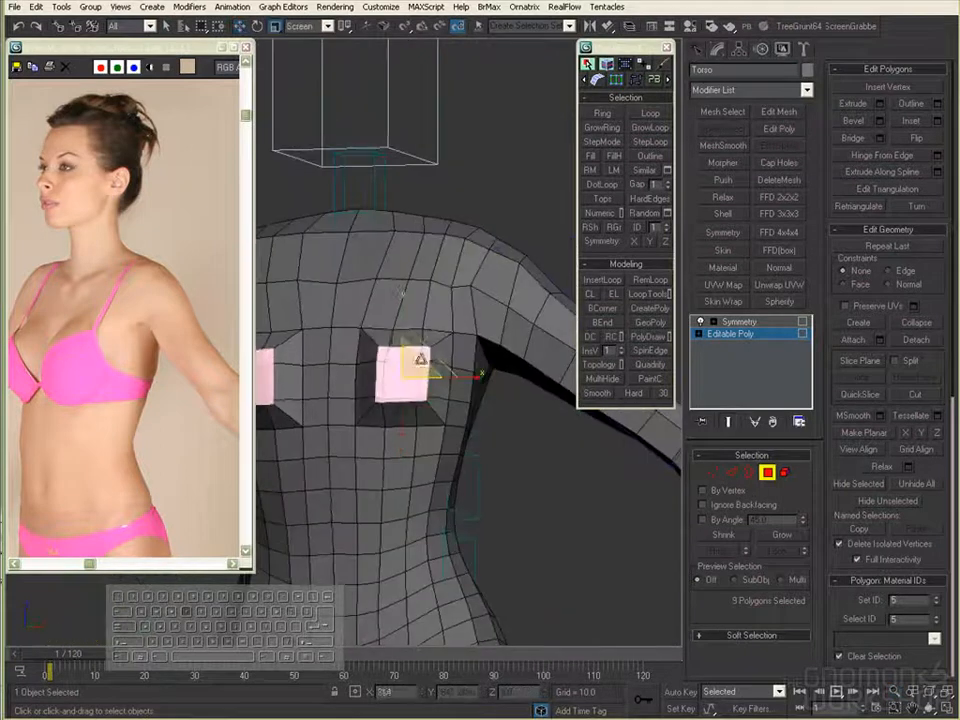
pyautogui.keyDown('alt'); pyautogui.moveTo(476, 386); pyautogui.dragTo(433, 395, button='middle'); pyautogui.keyUp('alt')
pyautogui.hotkey('alt', 'z')
pyautogui.moveTo(424, 334); pyautogui.dragTo(476, 328)
pyautogui.keyDown('alt'); pyautogui.moveTo(476, 328); pyautogui.dragTo(520, 306, button='middle'); pyautogui.keyUp('alt')
pyautogui.keyDown('alt'); pyautogui.moveTo(530, 368); pyautogui.dragTo(398, 377, button='middle'); pyautogui.keyUp('alt')
pyautogui.press('w')
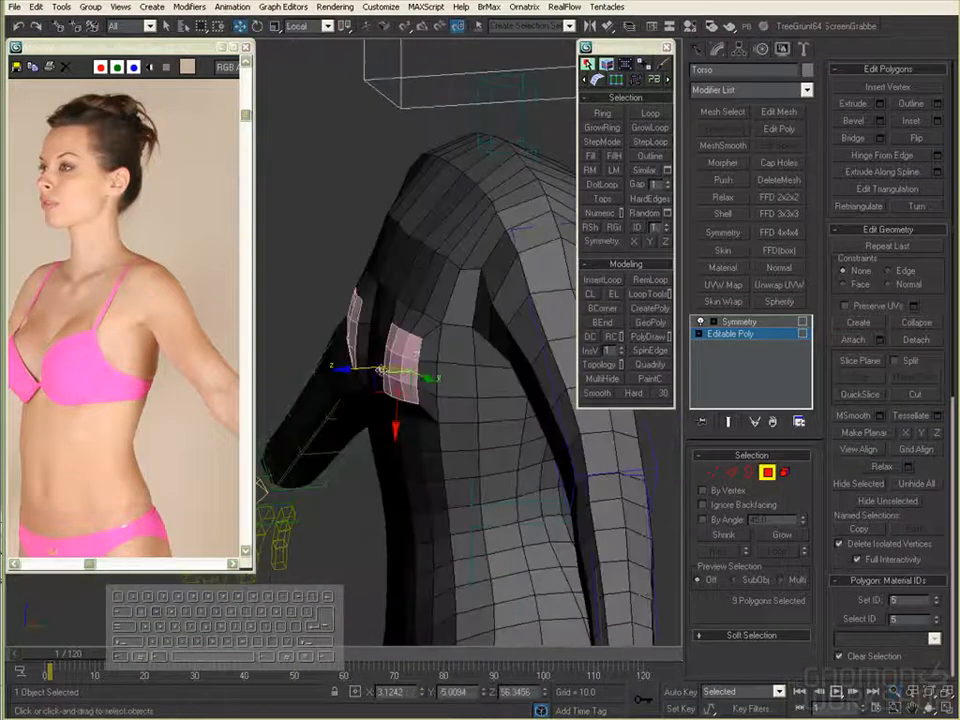
# Step: Select the band of polygons forming the sides of the breasts from an edge loop and relax them into a rounder form
pyautogui.keyDown('alt'); pyautogui.moveTo(340, 371); pyautogui.dragTo(634, 482, button='middle'); pyautogui.keyUp('alt')
pyautogui.press('2')
pyautogui.click(404, 354)
pyautogui.hotkey('alt', 'l')
pyautogui.hotkey('ctrl', '4')
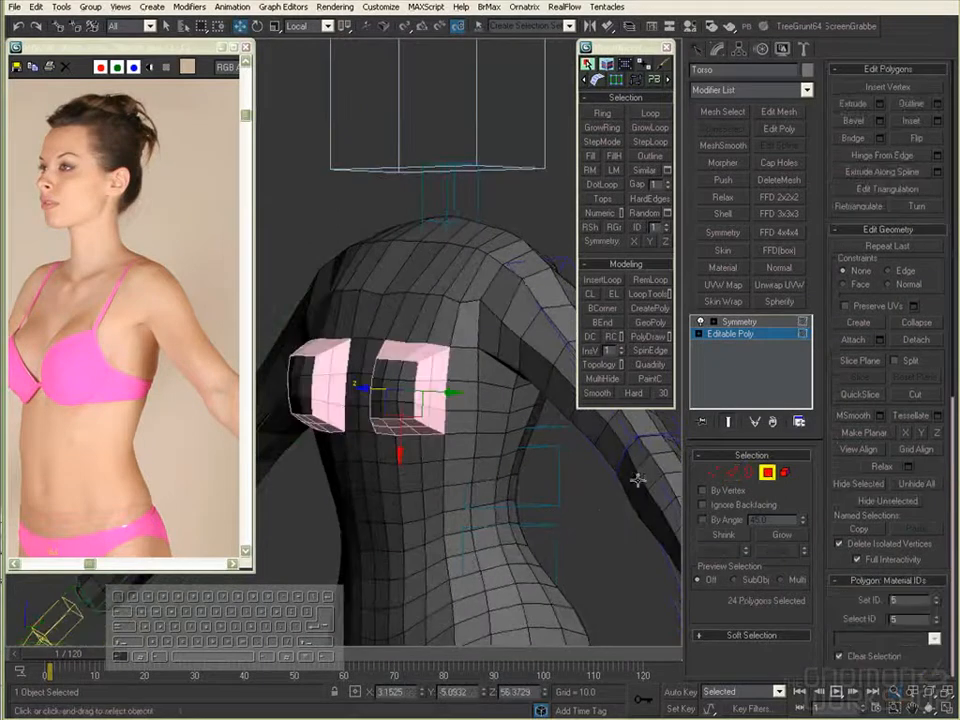
pyautogui.click(884, 468)
pyautogui.keyDown('alt'); pyautogui.moveTo(530, 462); pyautogui.dragTo(478, 410, button='middle'); pyautogui.keyUp('alt')
pyautogui.click(589, 484)
pyautogui.hotkey('alt', 'z')
# Step: Leave edge editing on the torso and export the symmetrical body mesh as BaseMesh_010.obj
pyautogui.press('2')
pyautogui.click(461, 341)
pyautogui.keyDown('alt'); pyautogui.moveTo(461, 341); pyautogui.dragTo(544, 420, button='middle'); pyautogui.keyUp('alt')
pyautogui.scroll(-6, 478, 378)
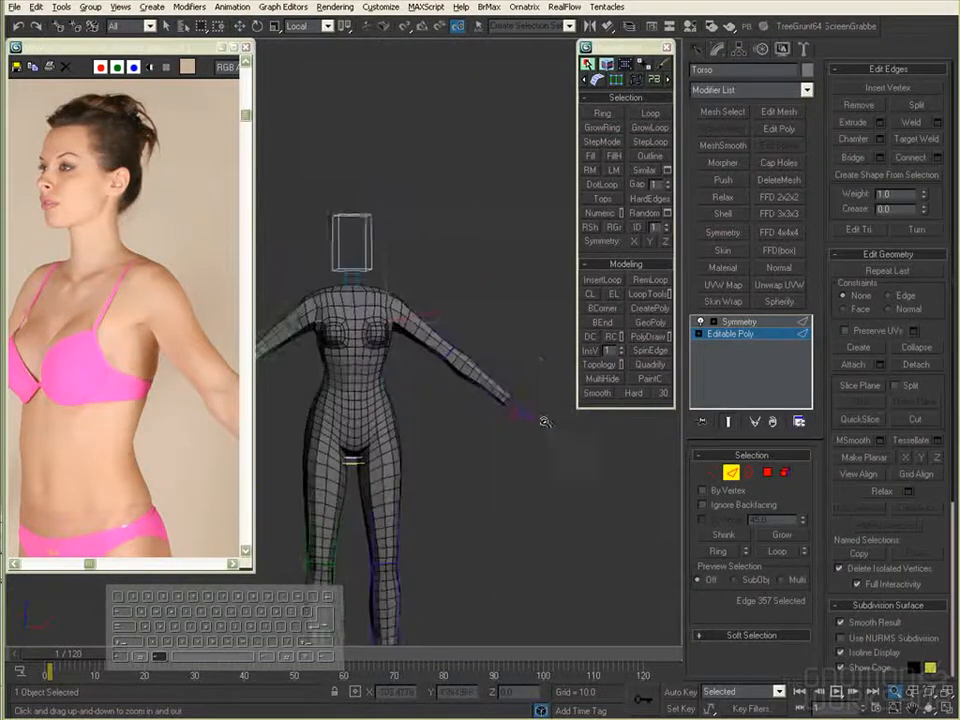
pyautogui.click(731, 473)
pyautogui.scroll(-8, 642, 465)
pyautogui.press('z')
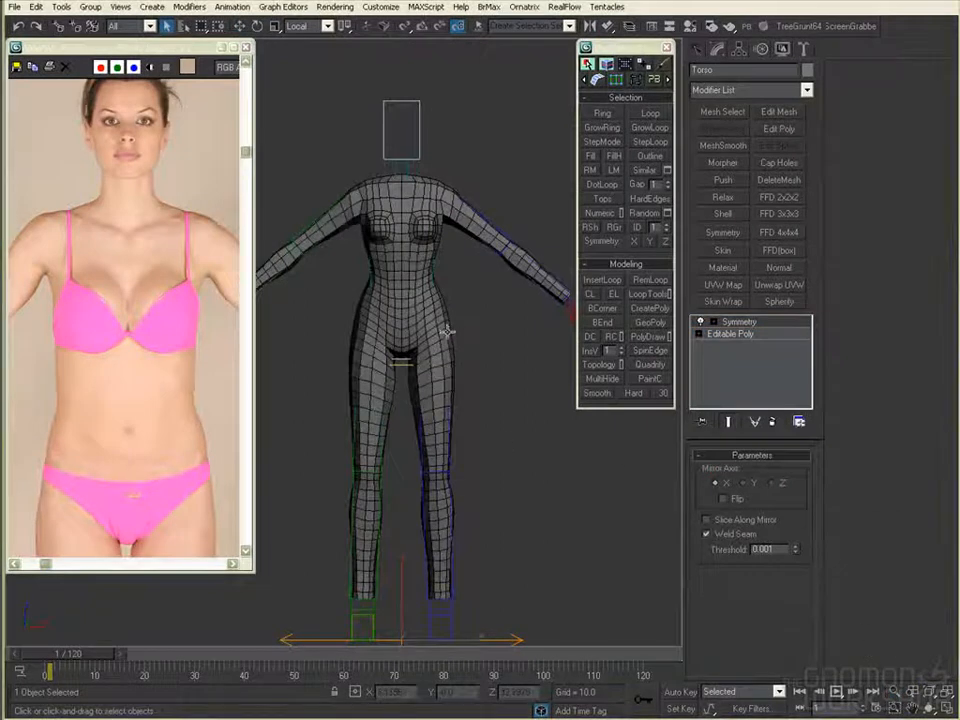
pyautogui.hotkey('ctrl', 'e')
pyautogui.click(465, 262)
pyautogui.moveTo(498, 403); pyautogui.dragTo(560, 404)
pyautogui.write('10')
pyautogui.press('Return')
pyautogui.press('Return')
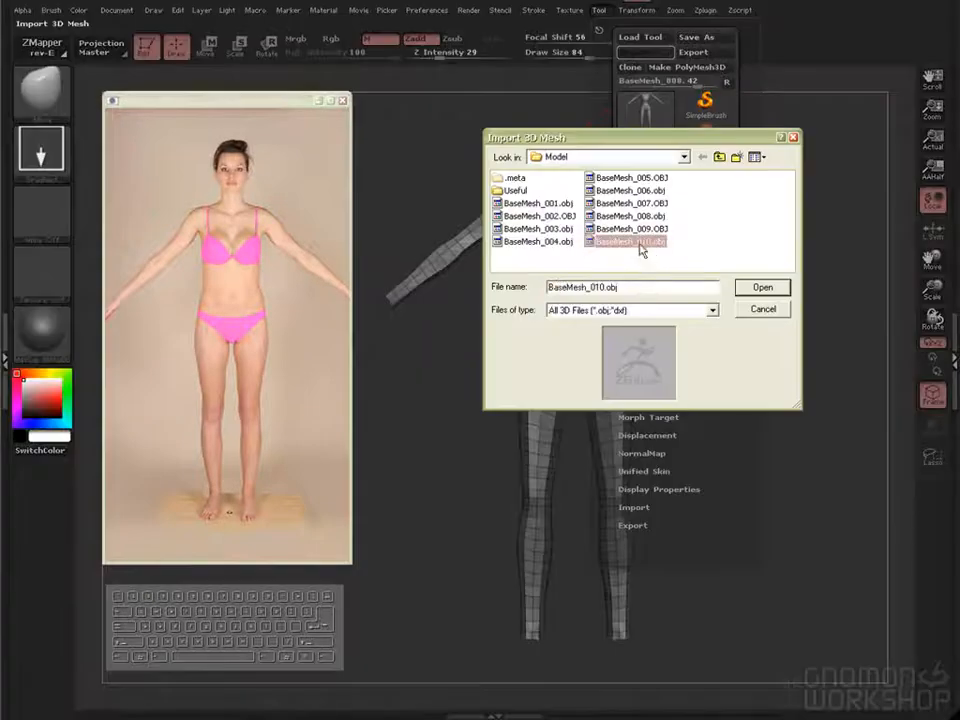
# Step: Switch to ZBrush and import BaseMesh_010.obj over the current base mesh
pyautogui.doubleClick(640, 244)
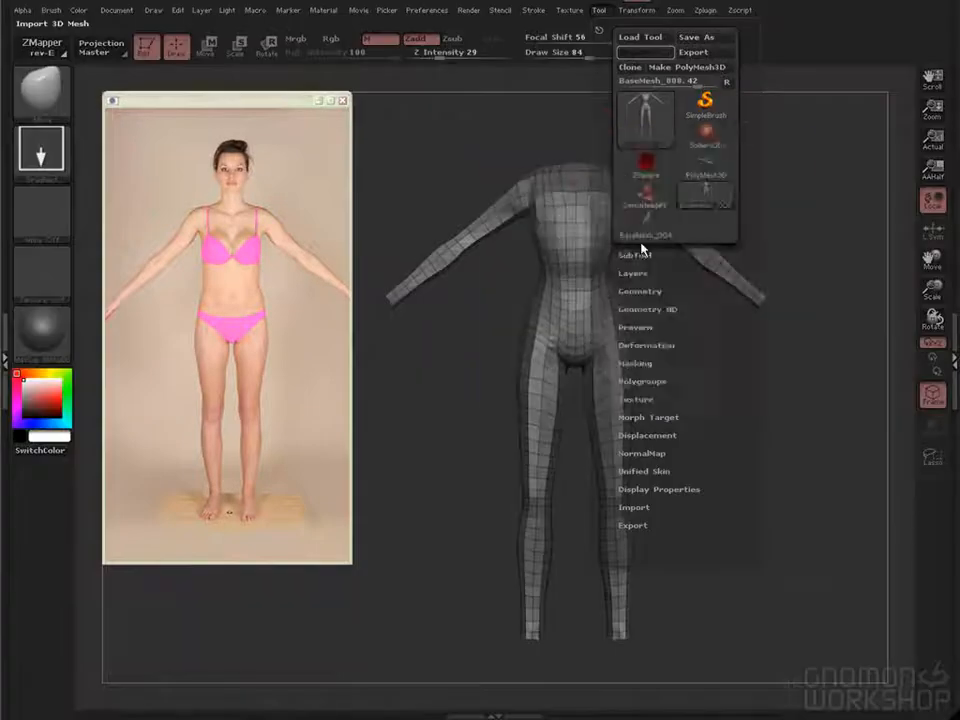
pyautogui.keyDown('alt'); pyautogui.moveTo(671, 356); pyautogui.dragTo(650, 590); pyautogui.keyUp('alt')
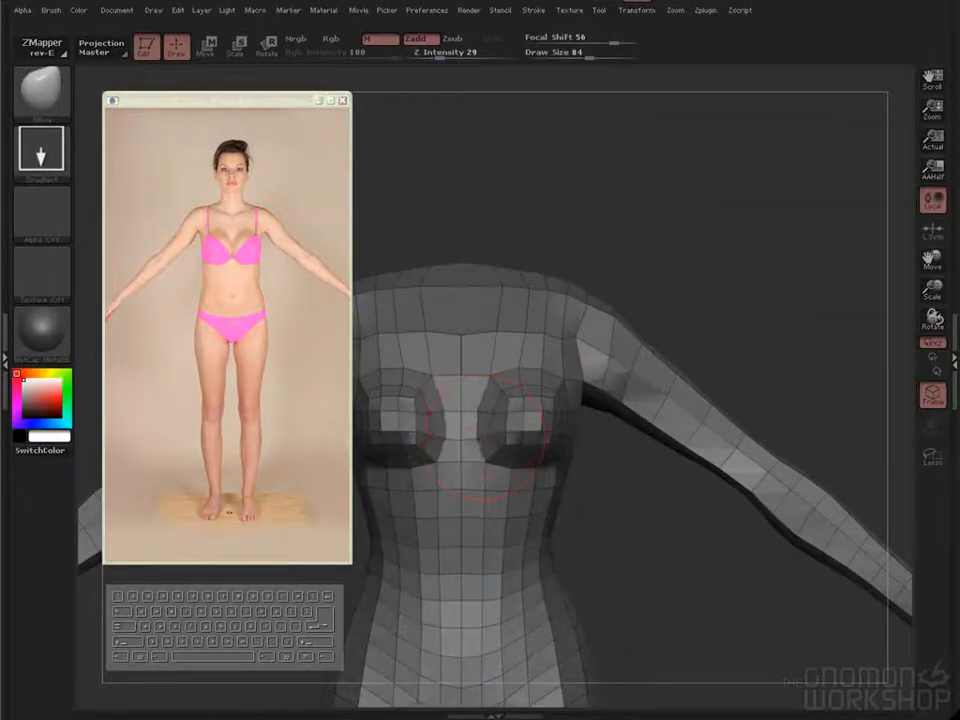
# Step: Reshape the breasts and the upper chest near the armpits with the Move brush, working from front and side
pyautogui.moveTo(710, 309); pyautogui.dragTo(550, 382)
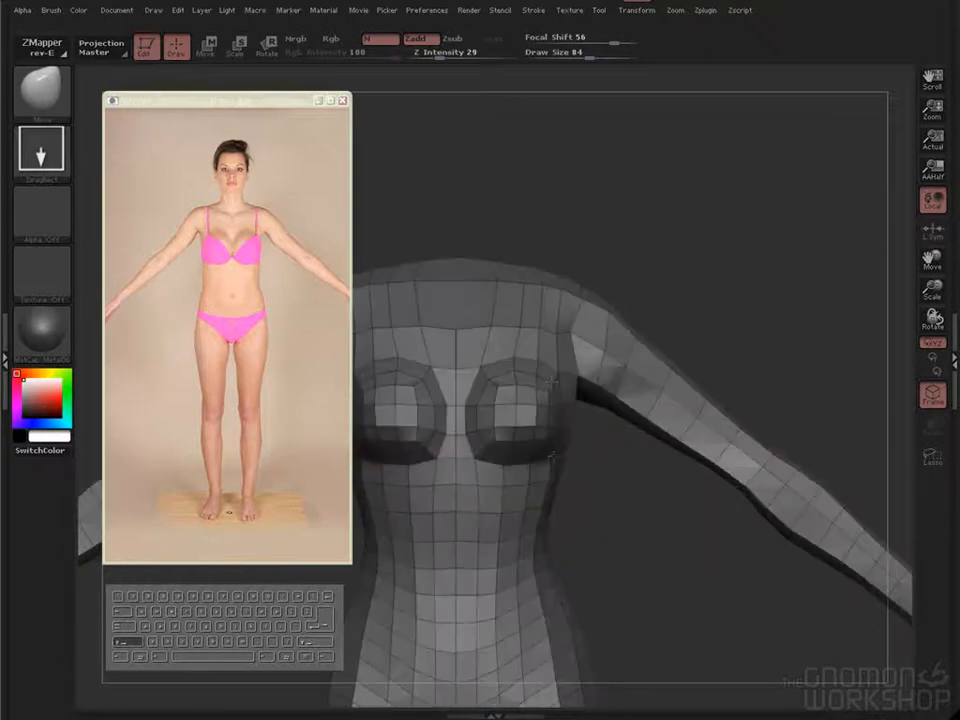
pyautogui.moveTo(381, 250); pyautogui.dragTo(503, 342)
pyautogui.moveTo(618, 288); pyautogui.dragTo(372, 311)
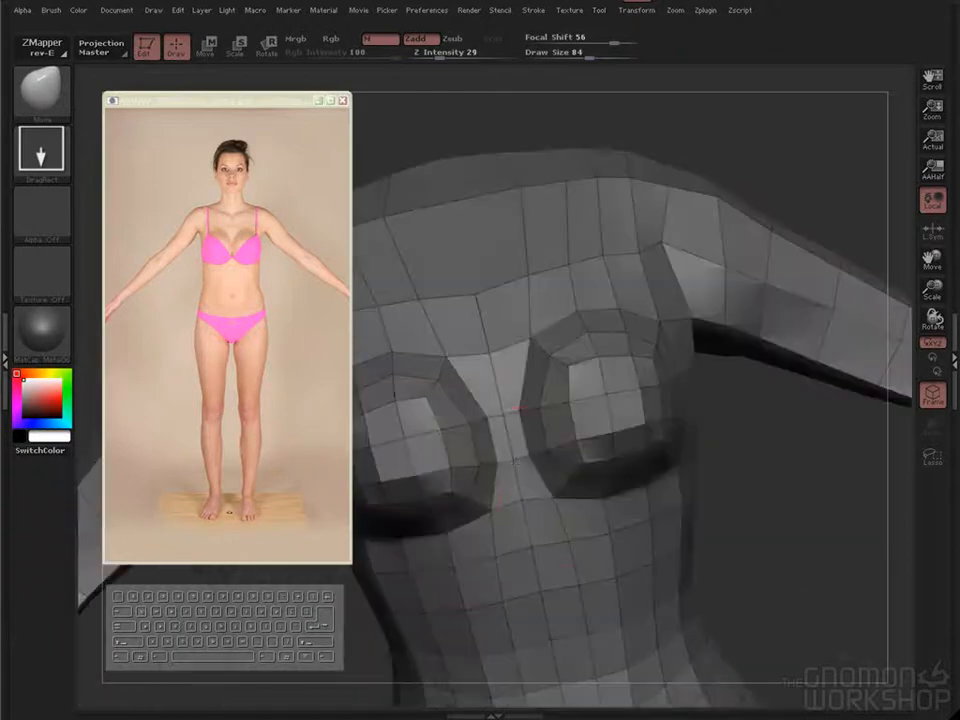
pyautogui.moveTo(729, 379); pyautogui.dragTo(538, 425)
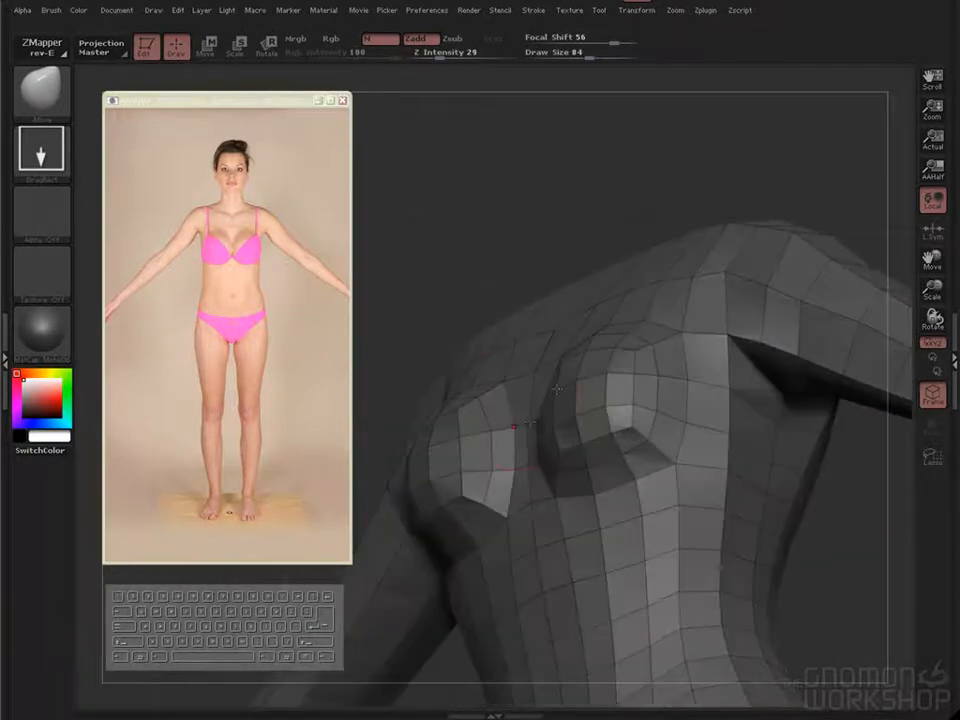
pyautogui.moveTo(800, 478); pyautogui.dragTo(548, 363)
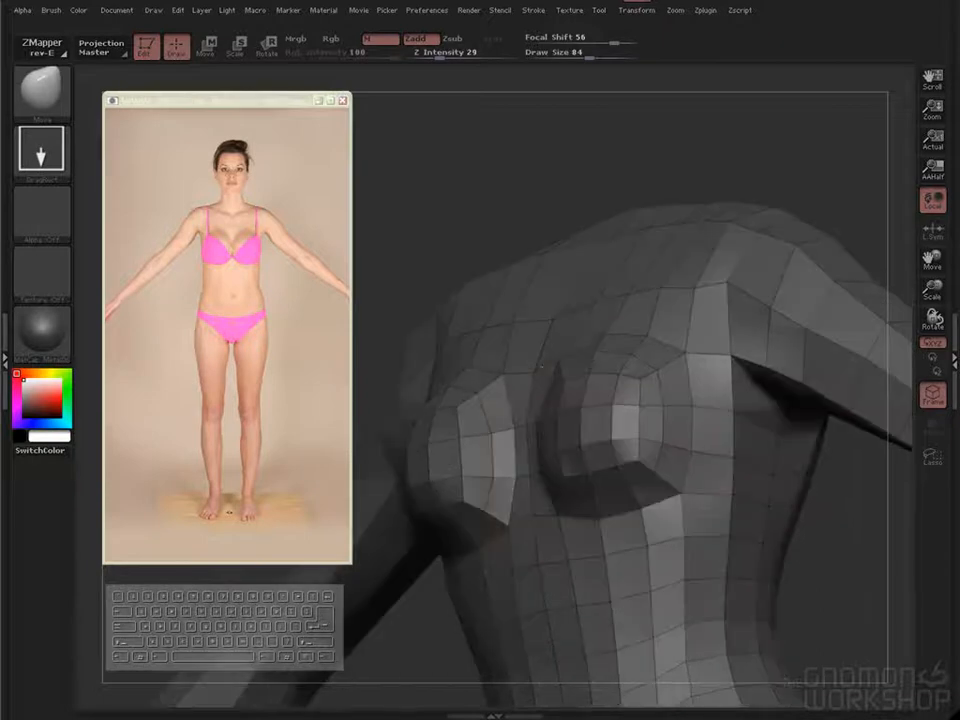
pyautogui.moveTo(848, 148); pyautogui.dragTo(676, 344)
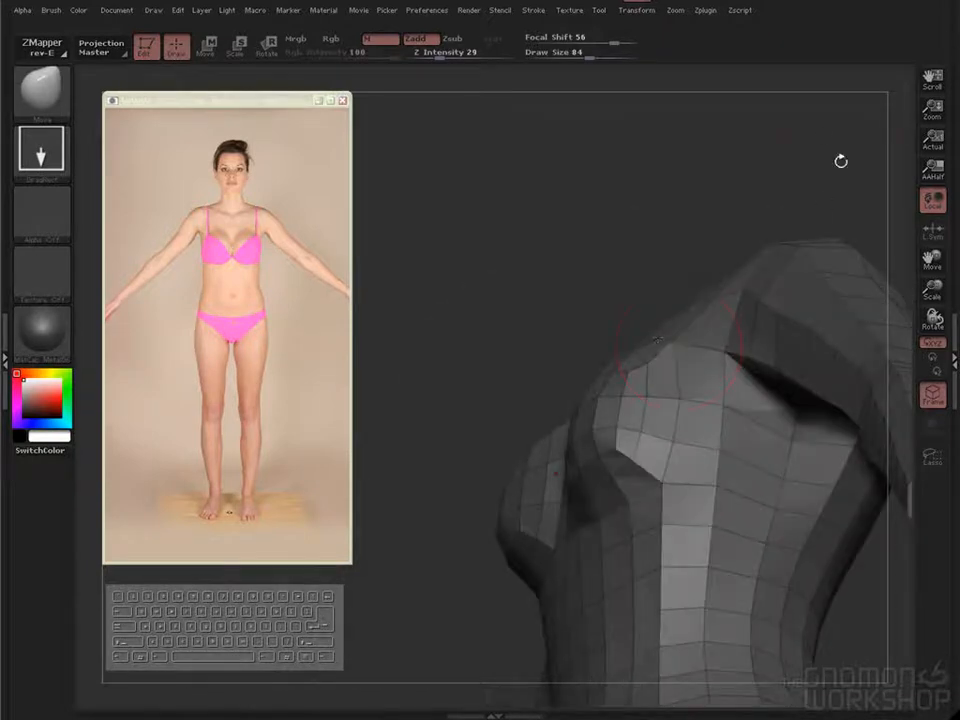
pyautogui.moveTo(747, 320); pyautogui.dragTo(789, 231)
# Step: Enlarge the reference photo's shoulder area and reshape the armpit where the arm joins the torso
pyautogui.scroll(5, 279, 386)
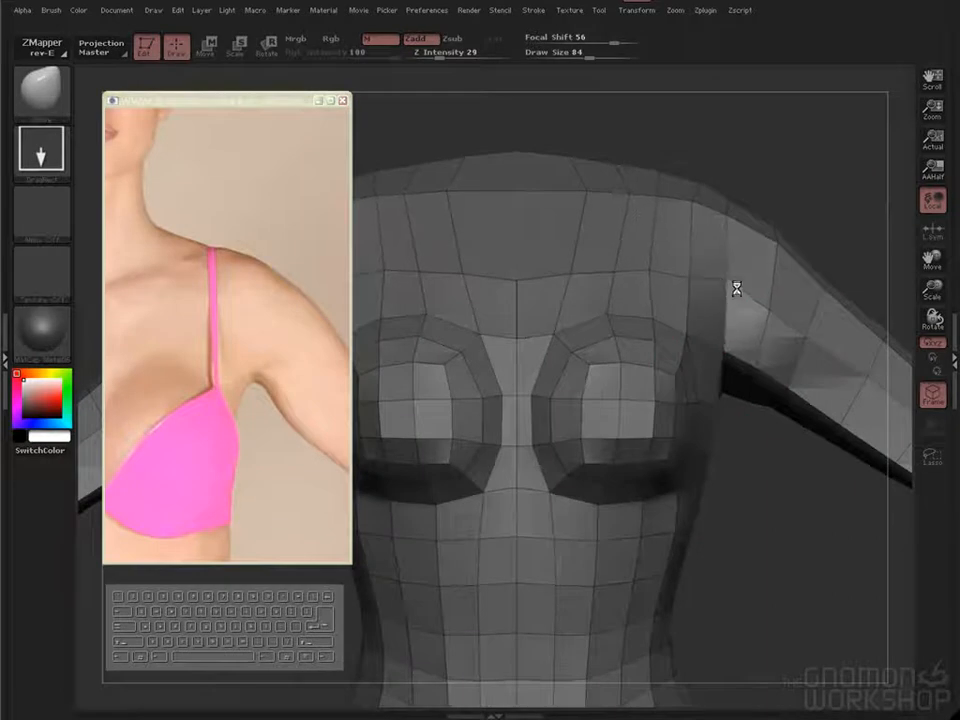
pyautogui.keyDown('alt'); pyautogui.moveTo(723, 408); pyautogui.dragTo(722, 300); pyautogui.keyUp('alt')
pyautogui.moveTo(800, 530); pyautogui.dragTo(697, 420)
pyautogui.moveTo(772, 375); pyautogui.dragTo(750, 291)
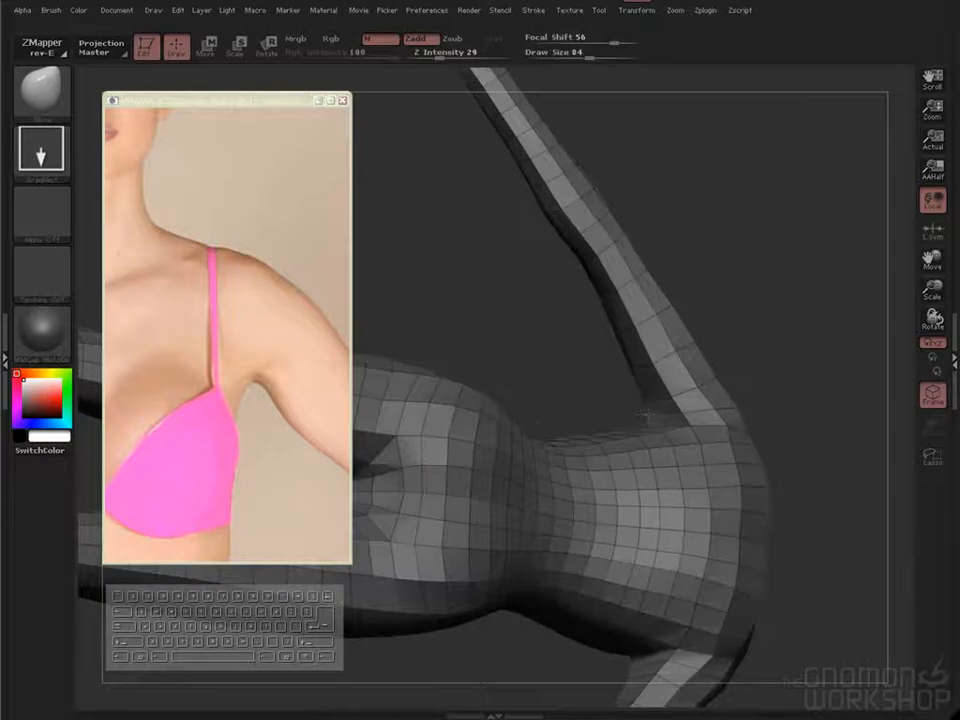
pyautogui.moveTo(639, 360); pyautogui.dragTo(649, 412)
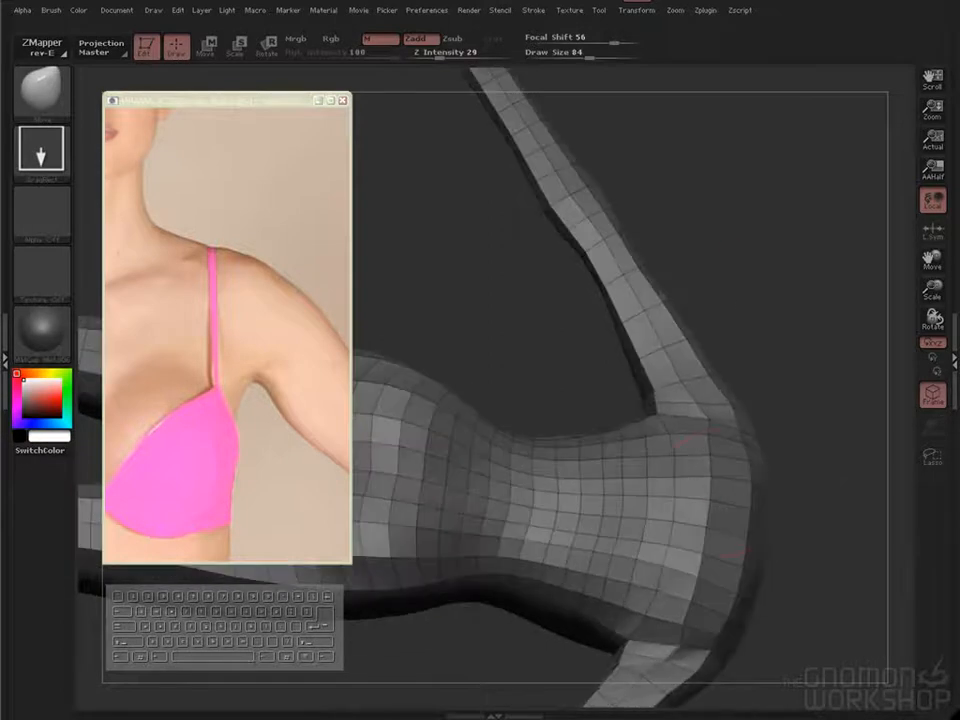
# Step: Refine the back of the shoulders and the upper back contour with the Move brush from several angles
pyautogui.keyDown('alt'); pyautogui.moveTo(834, 436); pyautogui.dragTo(828, 340); pyautogui.keyUp('alt')
pyautogui.moveTo(761, 525); pyautogui.dragTo(690, 530)
pyautogui.moveTo(765, 480); pyautogui.dragTo(826, 440)
pyautogui.keyDown('alt'); pyautogui.moveTo(800, 590); pyautogui.dragTo(794, 655); pyautogui.keyUp('alt')
pyautogui.moveTo(628, 425); pyautogui.dragTo(600, 420)
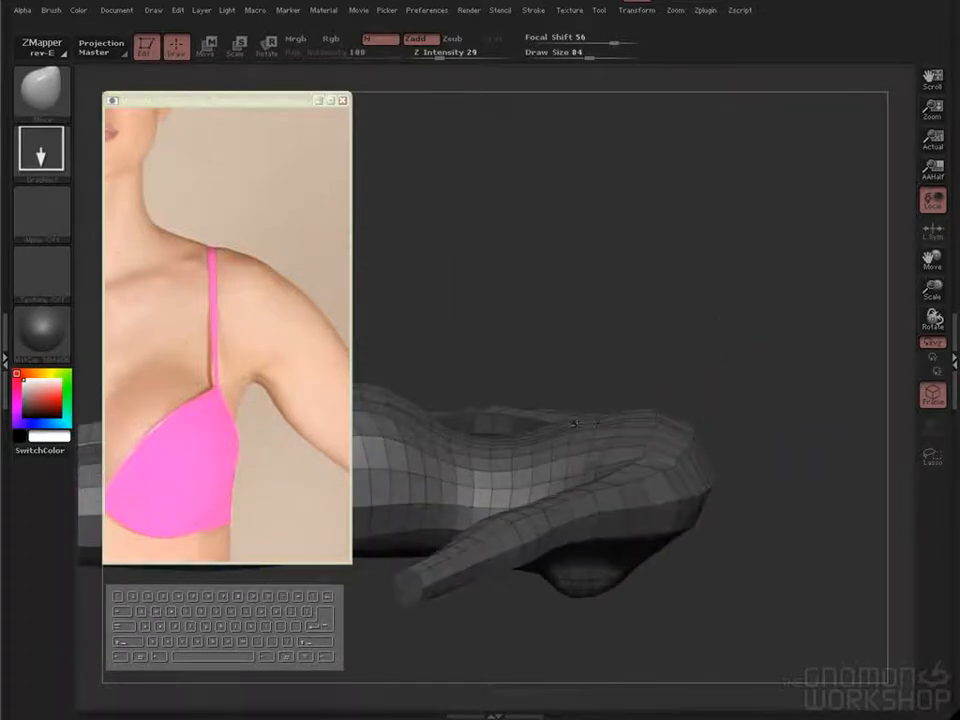
pyautogui.moveTo(828, 507); pyautogui.dragTo(826, 490)
pyautogui.keyDown('alt'); pyautogui.moveTo(800, 560); pyautogui.dragTo(798, 610); pyautogui.keyUp('alt')
pyautogui.moveTo(815, 520); pyautogui.dragTo(850, 501)
pyautogui.keyDown('alt'); pyautogui.moveTo(850, 501); pyautogui.dragTo(712, 500); pyautogui.keyUp('alt')
# Step: Adjust the shoulder and upper torso form against the front reference photo of the face and chest
pyautogui.moveTo(677, 380); pyautogui.dragTo(782, 606)
pyautogui.moveTo(205, 395); pyautogui.dragTo(285, 349)
pyautogui.moveTo(648, 506); pyautogui.dragTo(768, 414)
pyautogui.keyDown('alt'); pyautogui.moveTo(822, 602); pyautogui.dragTo(827, 644); pyautogui.keyUp('alt')
pyautogui.keyDown('alt'); pyautogui.moveTo(827, 644); pyautogui.dragTo(560, 440); pyautogui.keyUp('alt')
pyautogui.moveTo(272, 413); pyautogui.dragTo(326, 560)
pyautogui.keyDown('alt'); pyautogui.moveTo(700, 400); pyautogui.dragTo(660, 540); pyautogui.keyUp('alt')
pyautogui.scroll(-2, 268, 433)
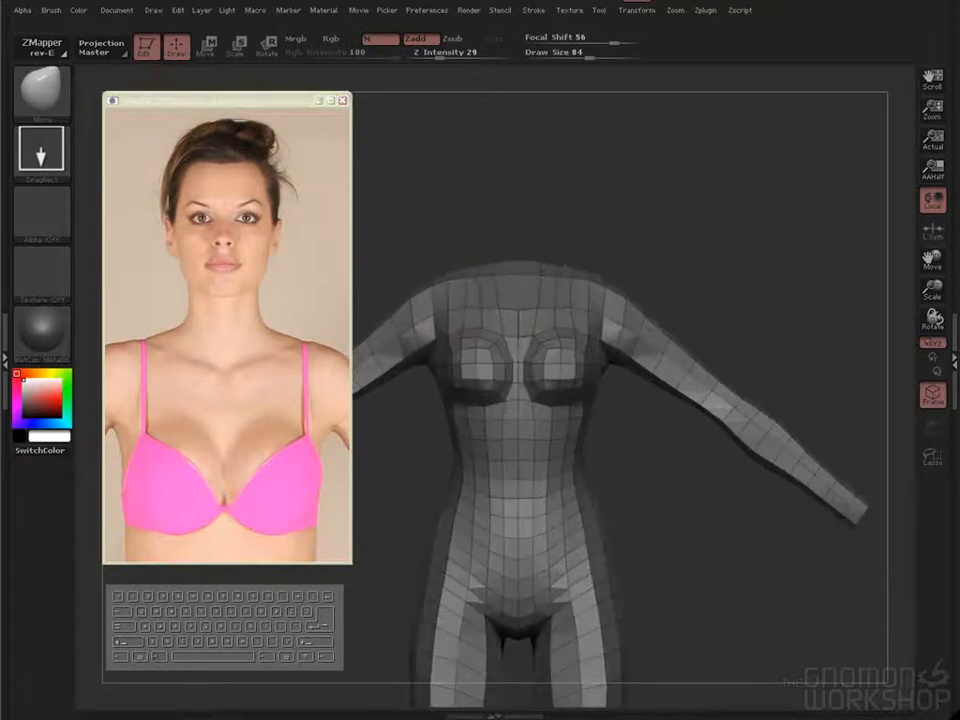
# Step: Round the tops of the shoulders and reposition the breasts to match the front reference photo
pyautogui.keyDown('alt'); pyautogui.moveTo(568, 226); pyautogui.dragTo(459, 368); pyautogui.keyUp('alt')
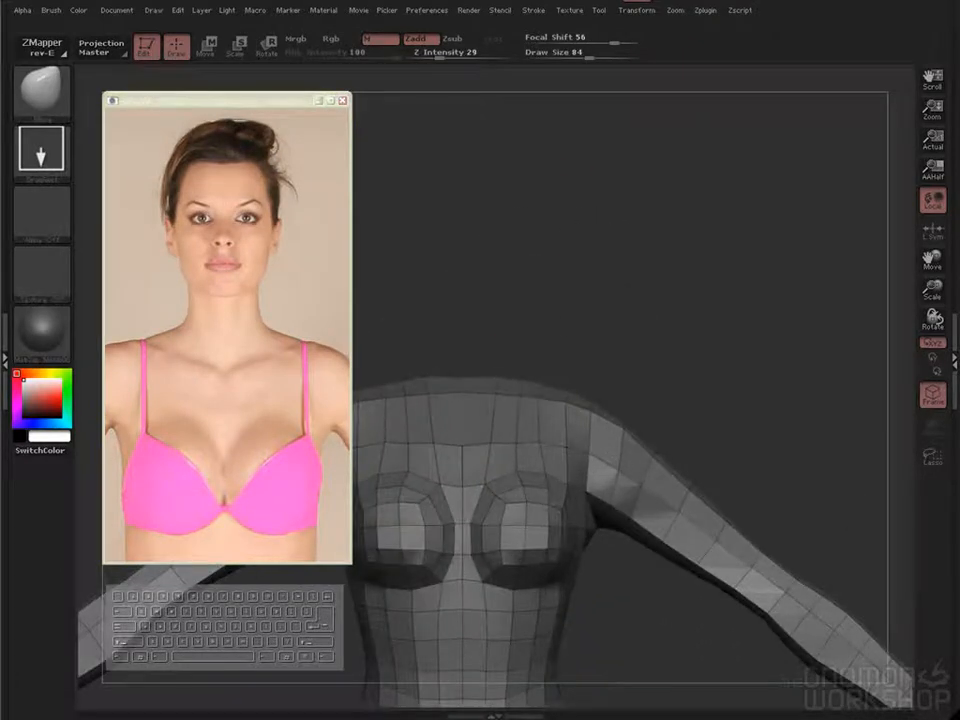
pyautogui.moveTo(596, 402); pyautogui.dragTo(597, 403)
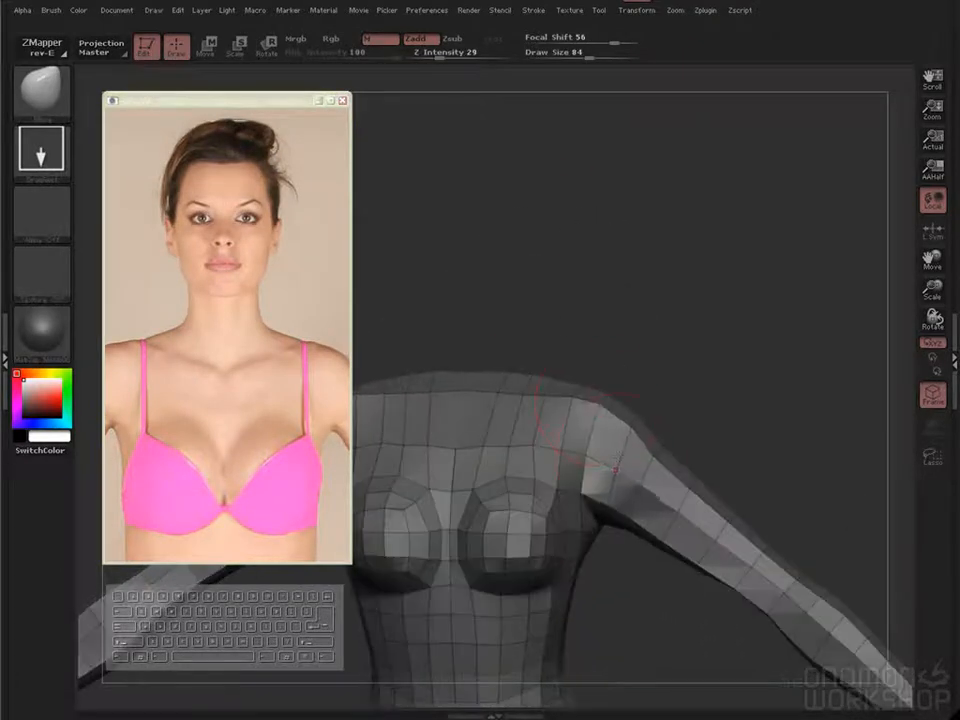
pyautogui.keyDown('alt'); pyautogui.moveTo(492, 343); pyautogui.dragTo(488, 292); pyautogui.keyUp('alt')
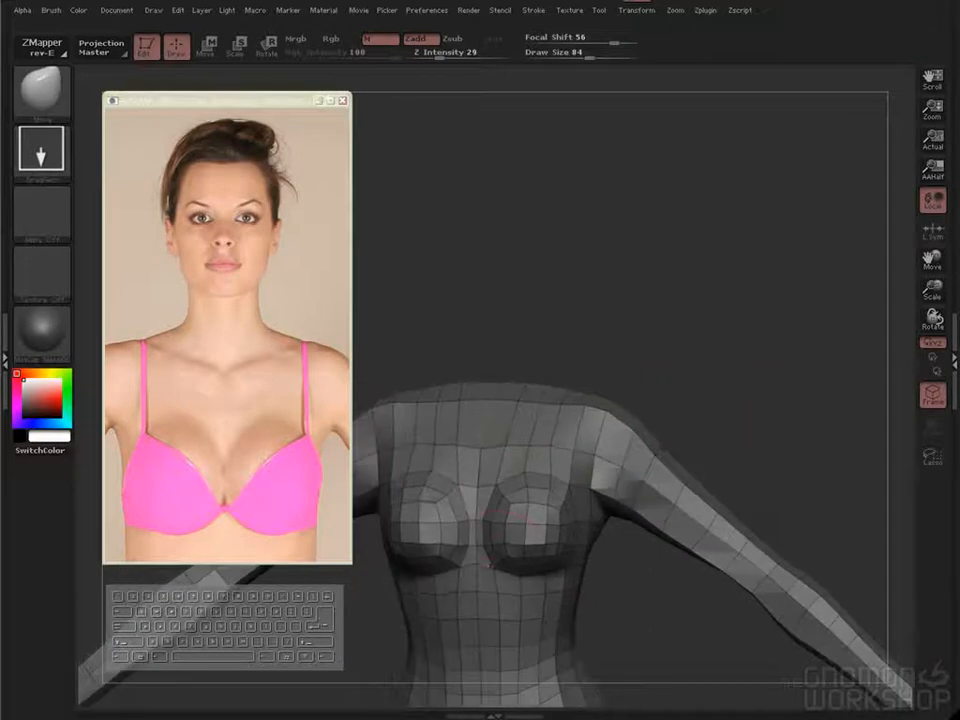
pyautogui.moveTo(517, 508); pyautogui.dragTo(572, 528)
pyautogui.moveTo(772, 382); pyautogui.dragTo(748, 328)
# Step: Pull the underside and outer contour of the breasts into a fuller, rounder shape from side and front
pyautogui.moveTo(536, 391)
pyautogui.mouseDown()
pyautogui.moveTo(579, 387)
pyautogui.moveTo(456, 624)
pyautogui.moveTo(460, 606)
pyautogui.mouseUp()
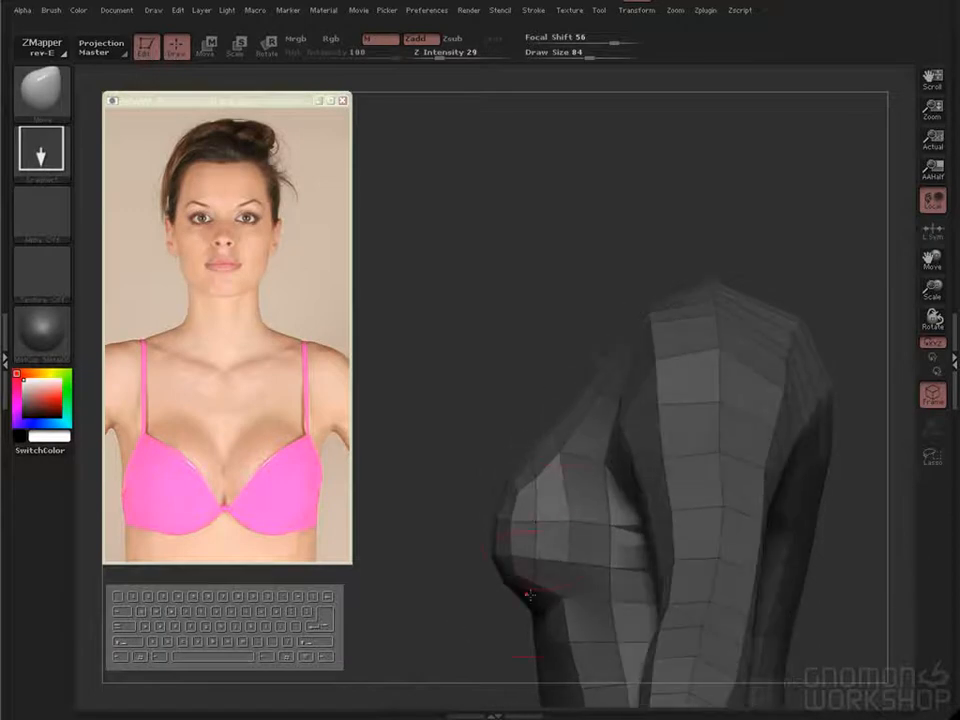
pyautogui.moveTo(569, 521); pyautogui.dragTo(509, 599)
pyautogui.keyDown('shift'); pyautogui.moveTo(789, 228); pyautogui.dragTo(808, 236); pyautogui.keyUp('shift')
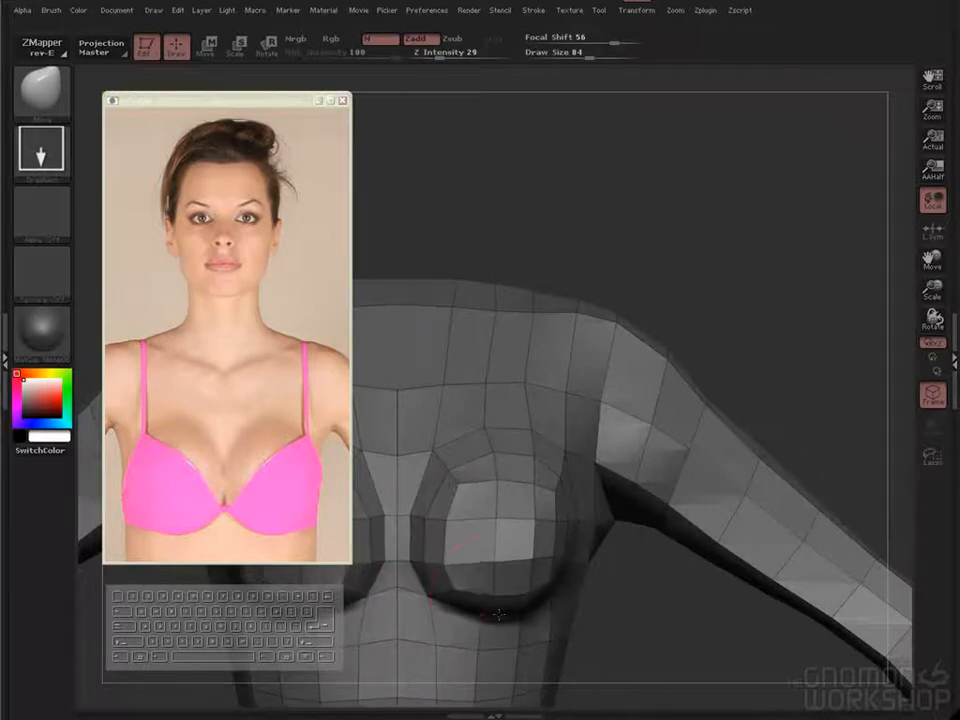
pyautogui.keyDown('alt'); pyautogui.moveTo(480, 524); pyautogui.dragTo(448, 521); pyautogui.keyUp('alt')
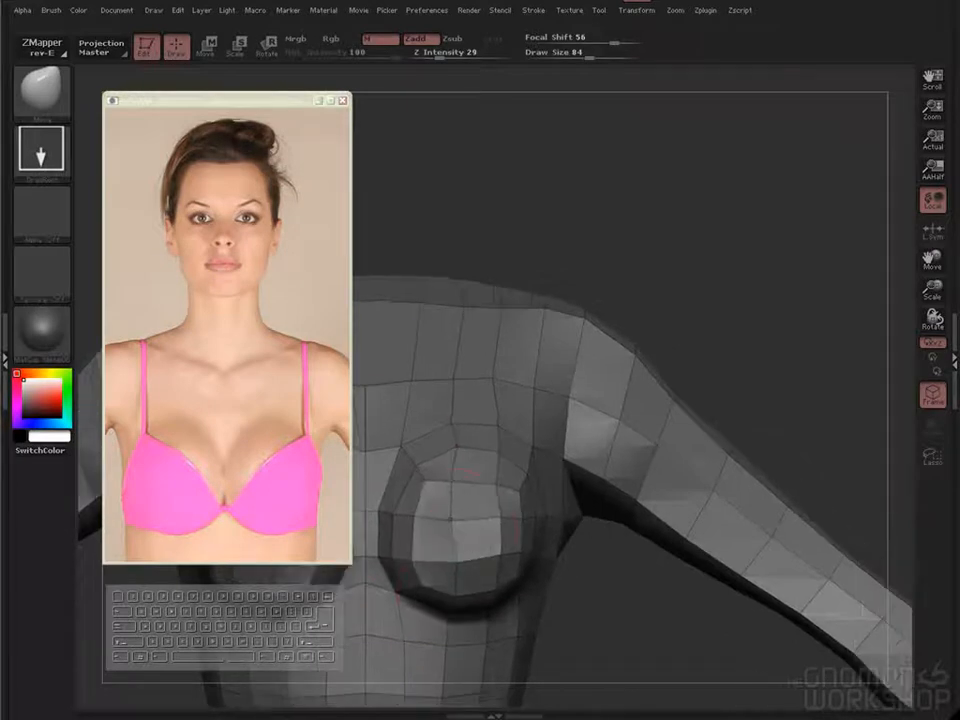
# Step: Refine the shoulder slope and upper arms with the Move brush to match the body in the reference photo
pyautogui.keyDown('alt'); pyautogui.moveTo(591, 638); pyautogui.dragTo(586, 453); pyautogui.keyUp('alt')
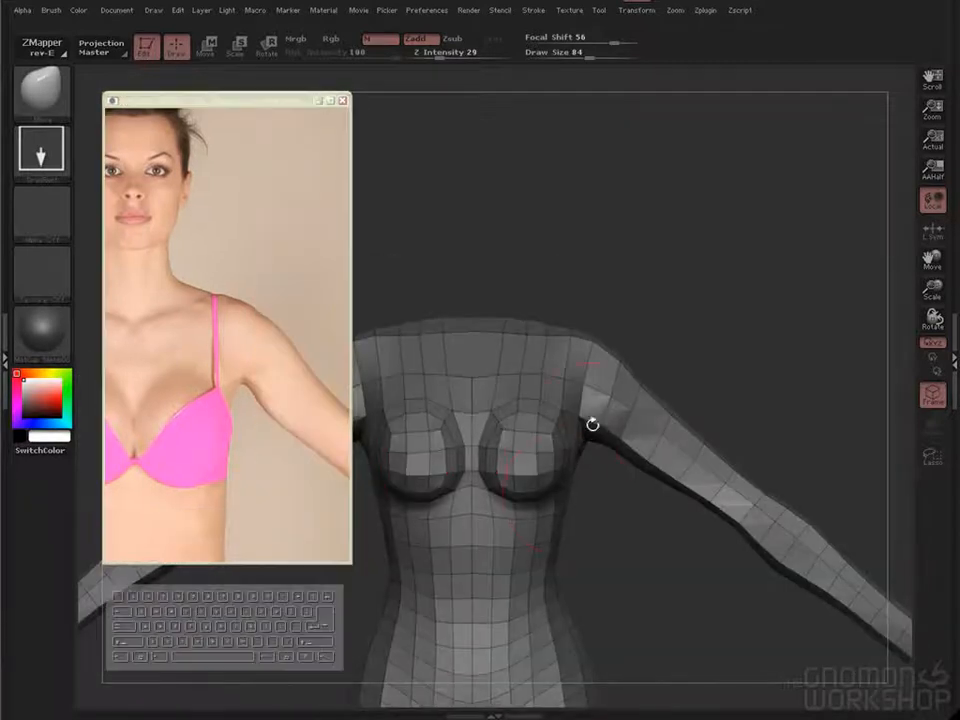
pyautogui.keyDown('alt'); pyautogui.moveTo(608, 447); pyautogui.dragTo(590, 380); pyautogui.keyUp('alt')
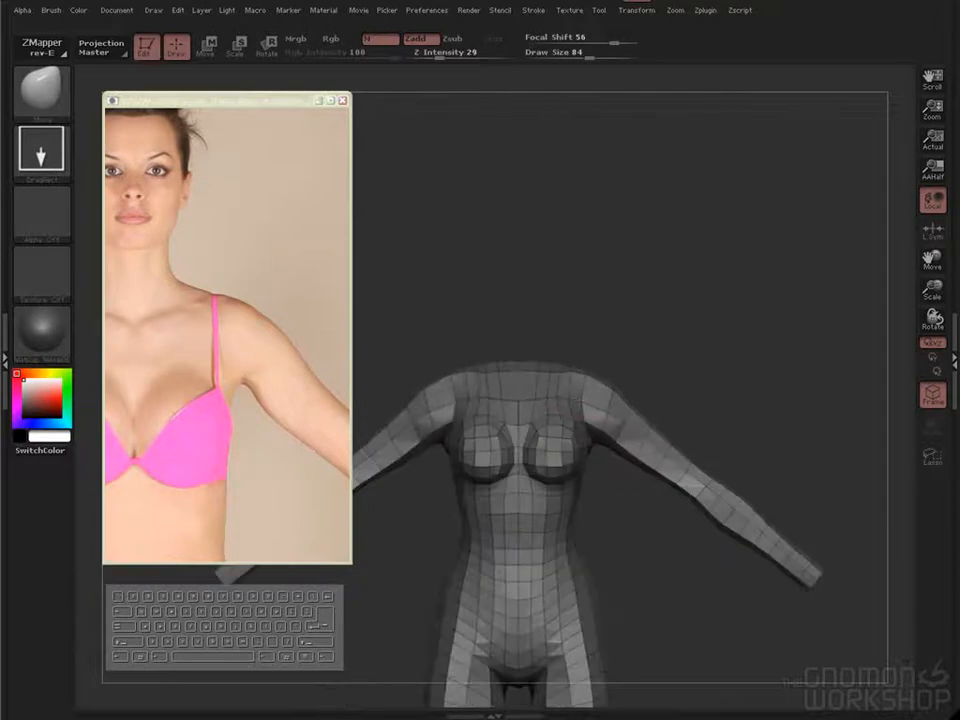
pyautogui.keyDown('alt'); pyautogui.moveTo(629, 334); pyautogui.dragTo(644, 370); pyautogui.keyUp('alt')
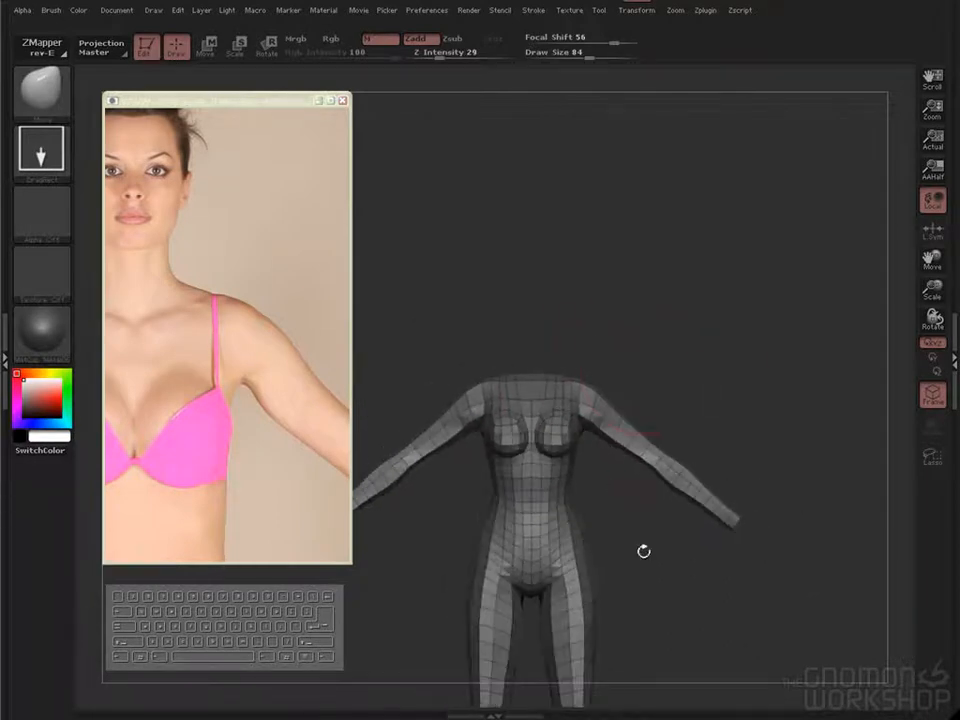
pyautogui.keyDown('alt'); pyautogui.moveTo(617, 487); pyautogui.dragTo(627, 399); pyautogui.keyUp('alt')
pyautogui.moveTo(289, 498); pyautogui.dragTo(679, 542, button='right')
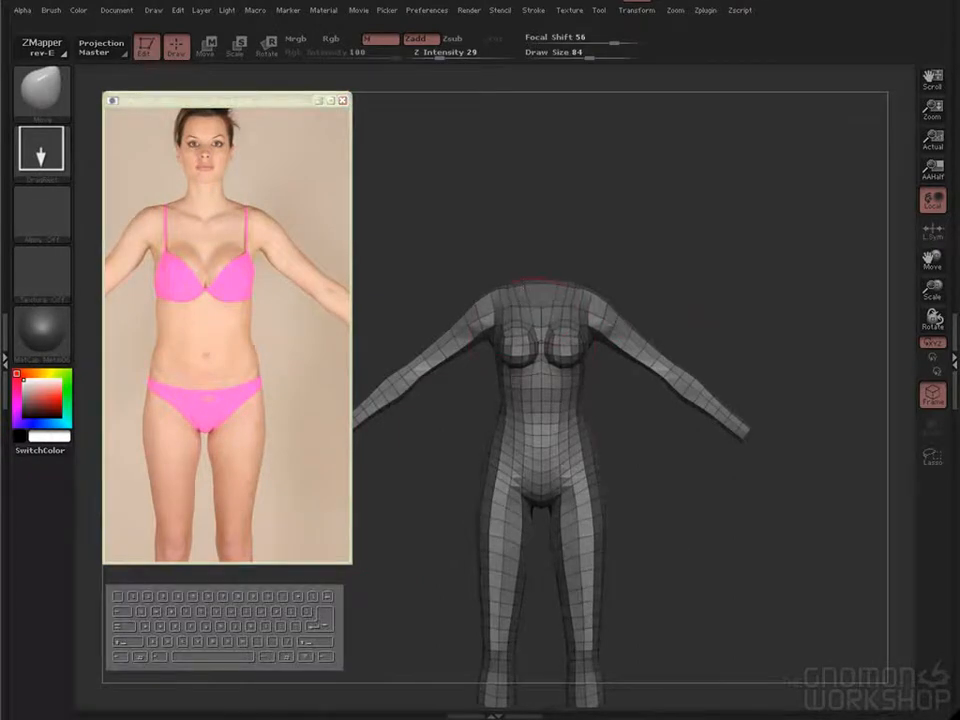
pyautogui.keyDown('alt'); pyautogui.moveTo(650, 450); pyautogui.dragTo(680, 530); pyautogui.keyUp('alt')
pyautogui.moveTo(735, 535); pyautogui.dragTo(637, 456)
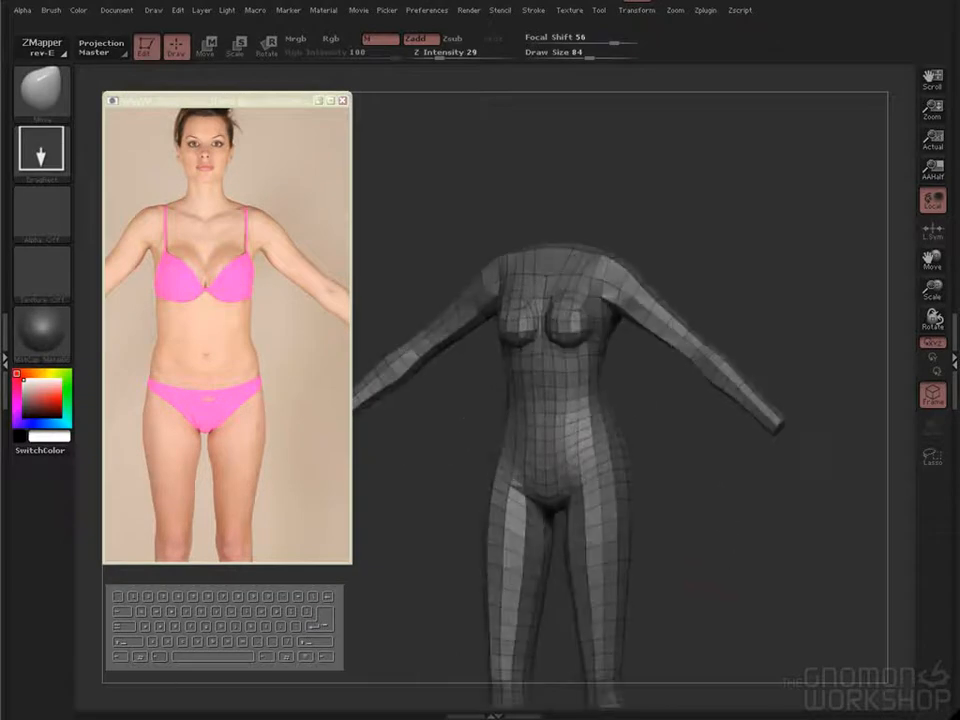
pyautogui.moveTo(735, 560); pyautogui.dragTo(670, 560)
pyautogui.keyDown('alt'); pyautogui.moveTo(690, 490); pyautogui.dragTo(750, 560); pyautogui.keyUp('alt')
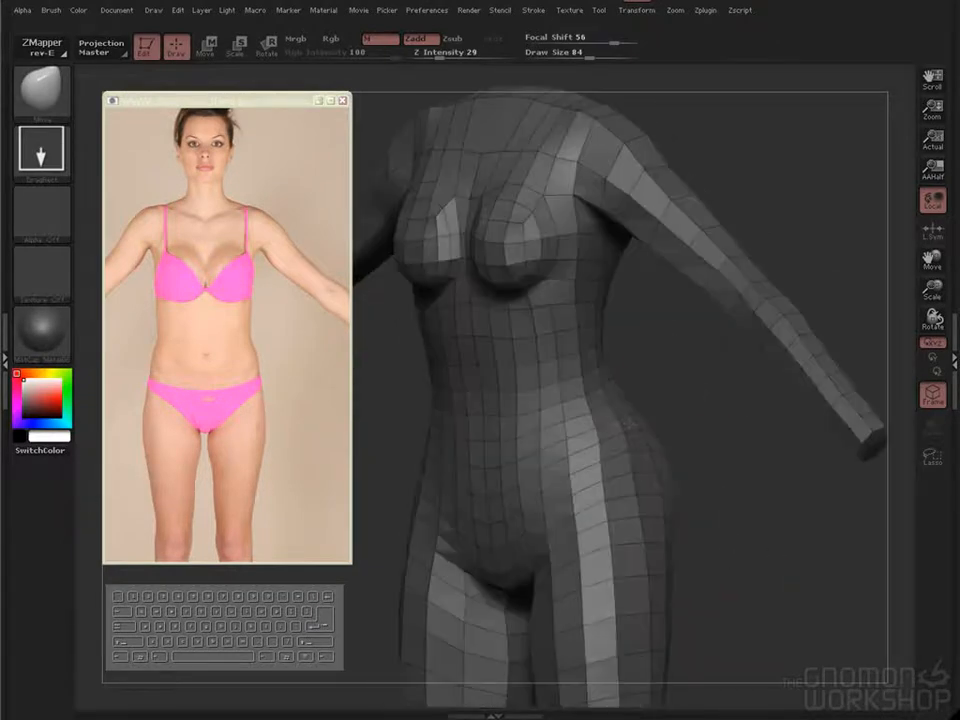
# Step: Compare the whole figure's proportions with the full-length front reference photo
pyautogui.press('f')
pyautogui.moveTo(613, 446); pyautogui.dragTo(385, 470)
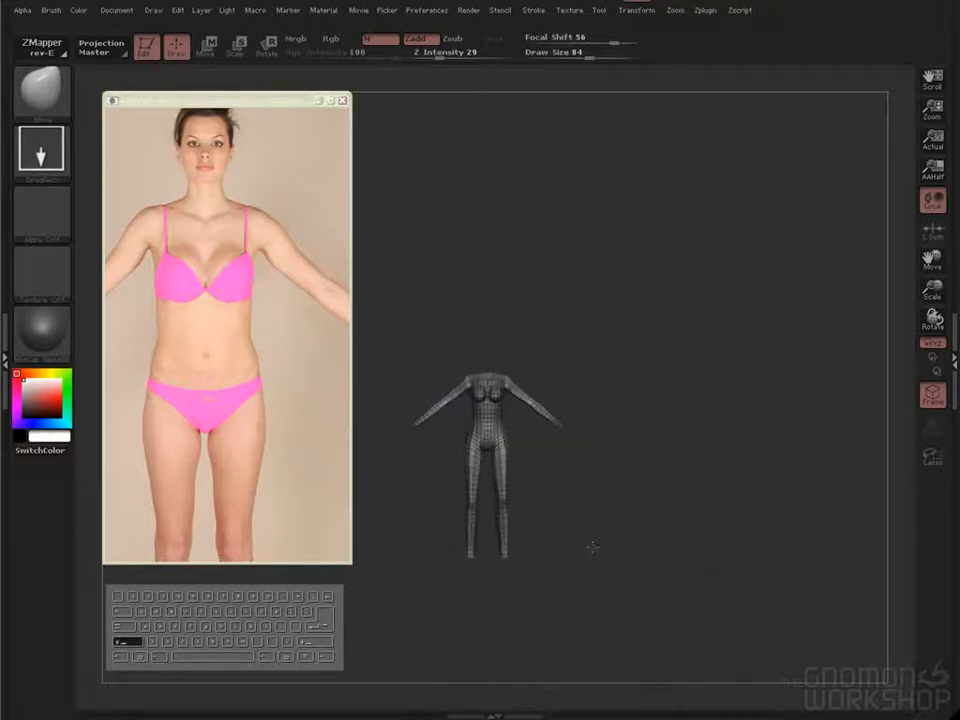
pyautogui.keyDown('alt'); pyautogui.moveTo(591, 546); pyautogui.dragTo(549, 363); pyautogui.keyUp('alt')
pyautogui.scroll(-2, 261, 476)
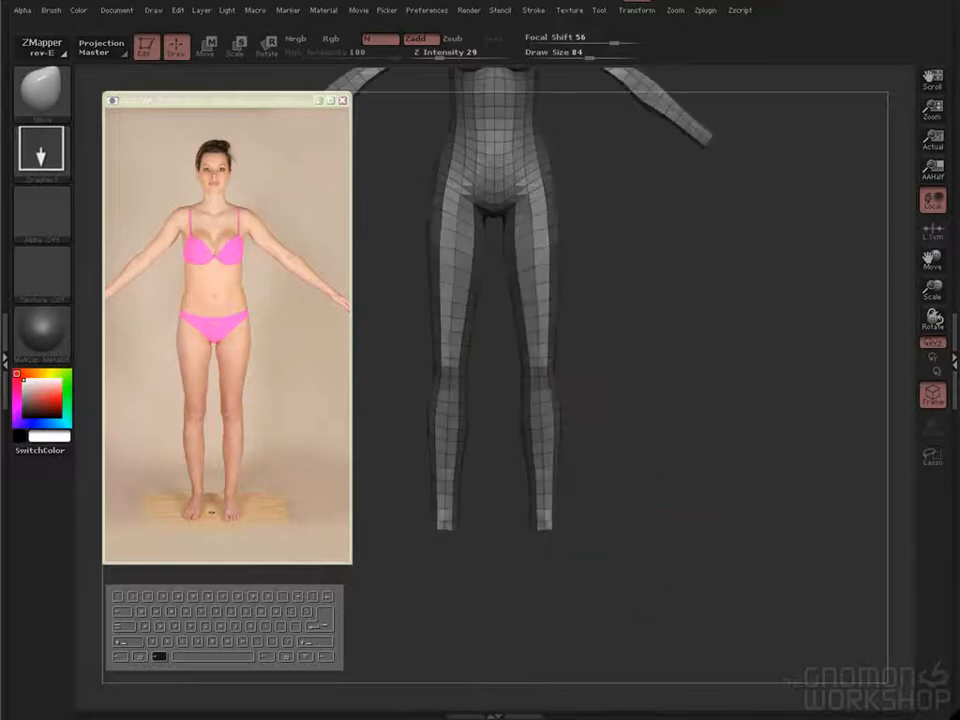
pyautogui.keyDown('alt'); pyautogui.moveTo(589, 289); pyautogui.dragTo(601, 406); pyautogui.keyUp('alt')
pyautogui.keyDown('alt'); pyautogui.moveTo(556, 250); pyautogui.dragTo(551, 338); pyautogui.keyUp('alt')
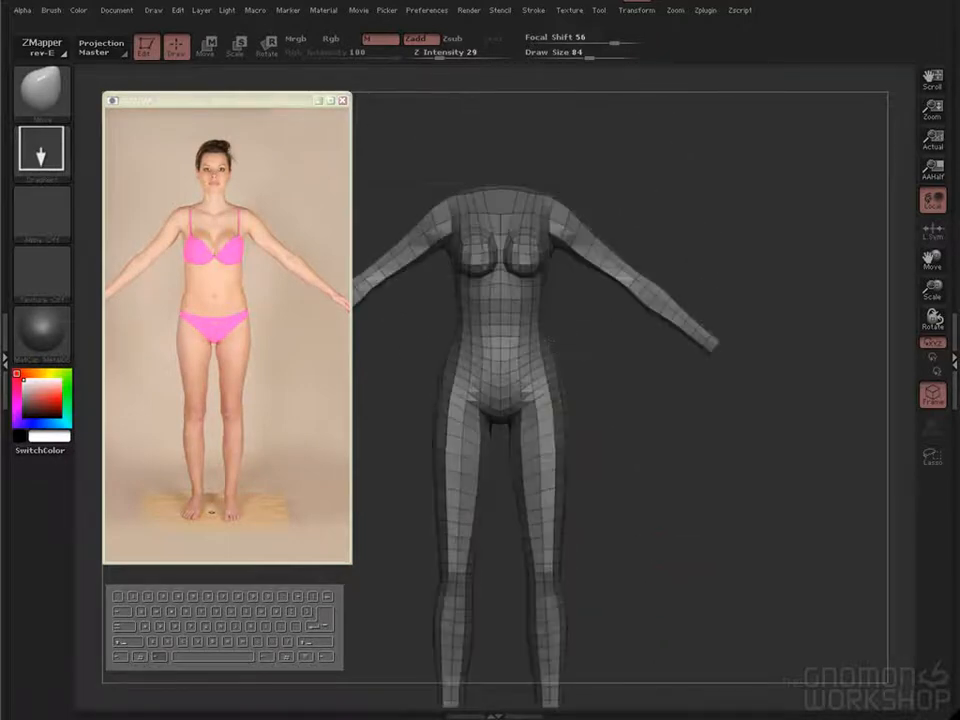
pyautogui.keyDown('alt'); pyautogui.moveTo(627, 391); pyautogui.dragTo(634, 388); pyautogui.keyUp('alt')
pyautogui.moveTo(653, 467)
pyautogui.keyDown('alt'); pyautogui.mouseDown()
pyautogui.moveTo(681, 450)
pyautogui.moveTo(684, 463)
pyautogui.mouseUp(); pyautogui.keyUp('alt')
# Step: Export the reshaped mesh to the Model folder under the next base mesh number
pyautogui.click(600, 12)
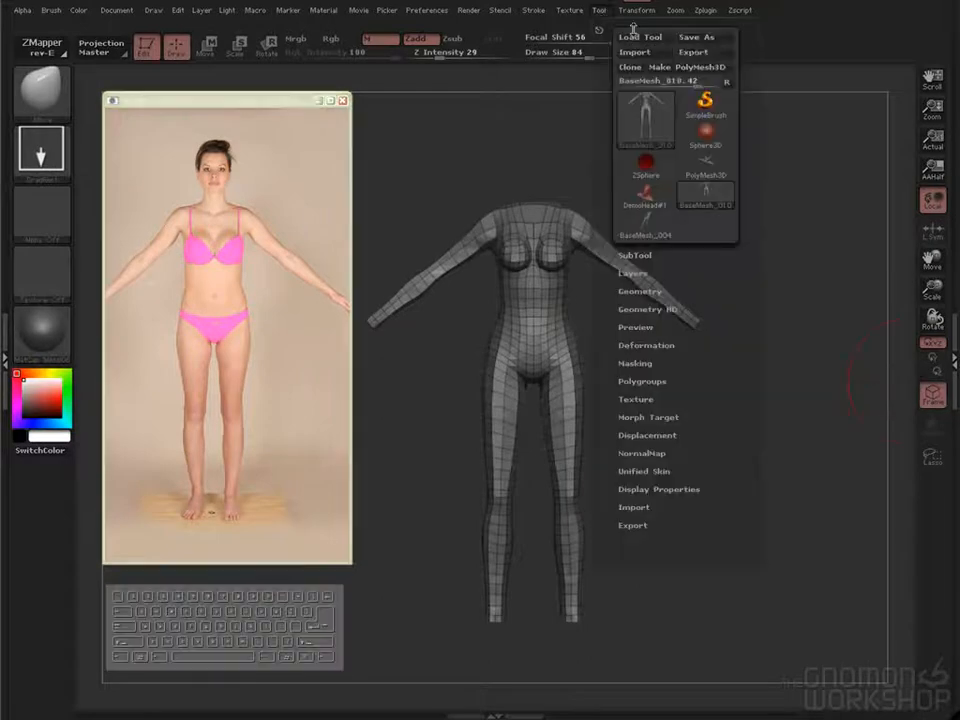
pyautogui.click(687, 54)
pyautogui.moveTo(600, 287); pyautogui.dragTo(677, 282)
pyautogui.write('1')
pyautogui.click(763, 287)
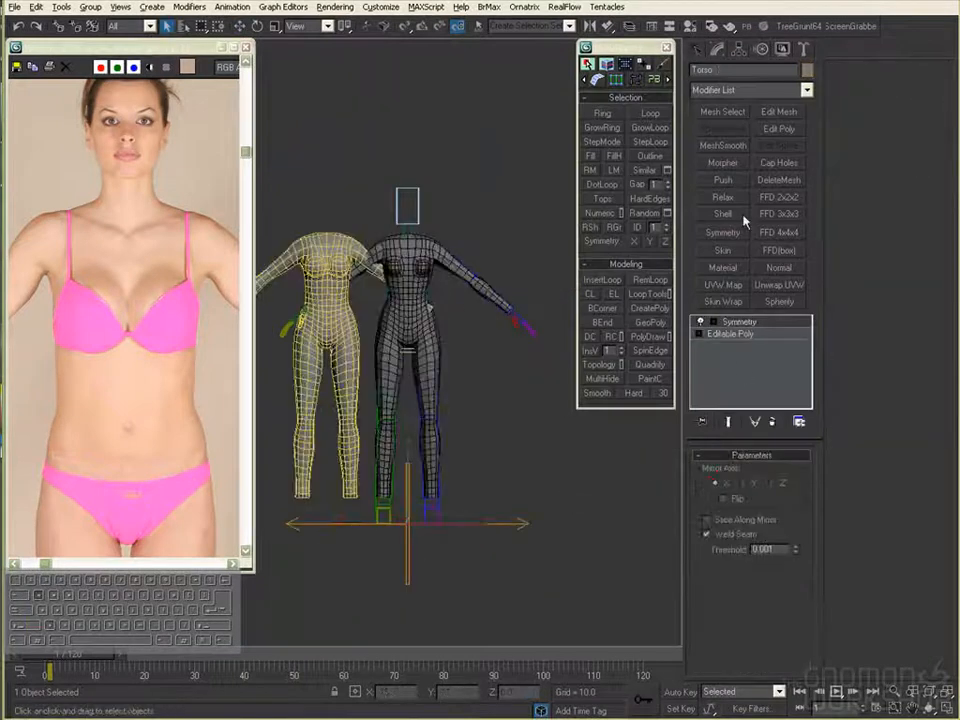
# Step: Apply a Morpher modifier to the torso, load the imported body as its target, and delete the imported copy
pyautogui.click(723, 162)
pyautogui.click(344, 325)
pyautogui.click(320, 330)
pyautogui.press('Delete')
pyautogui.click(429, 289)
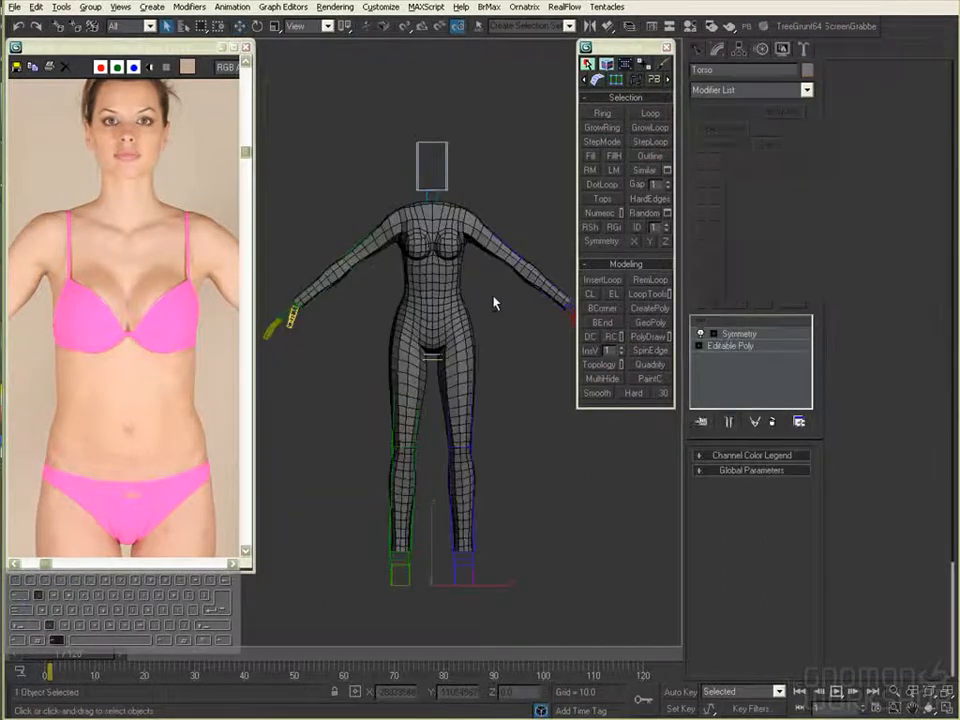
pyautogui.scroll(3, 493, 304)
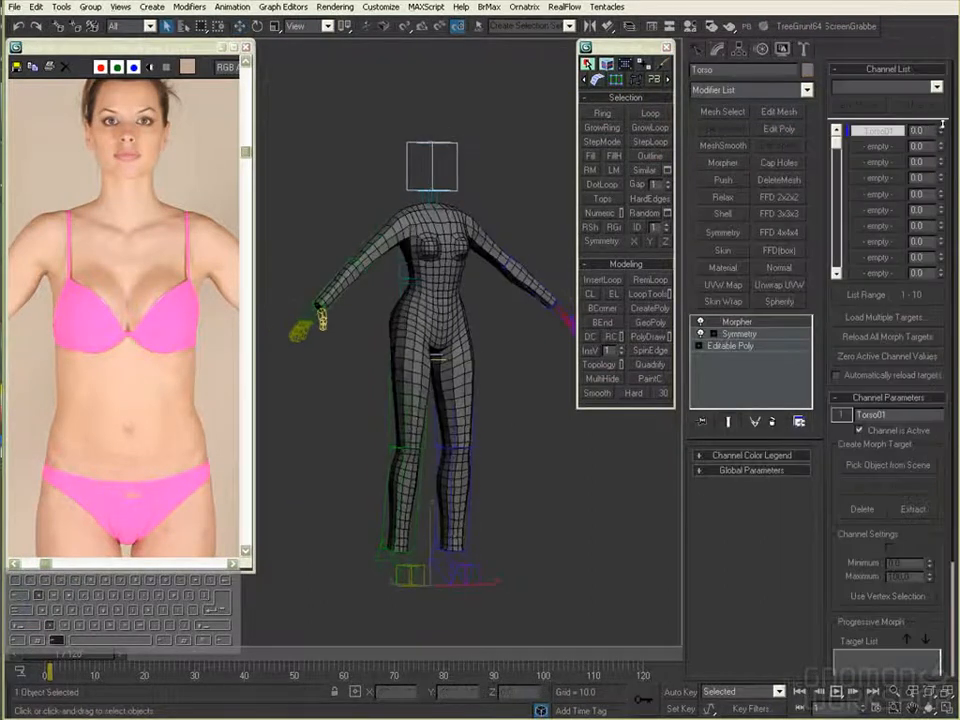
# Step: Morph the torso into the reshaped target and collapse its modifier stack to an editable poly
pyautogui.moveTo(950, 52); pyautogui.dragTo(951, 73)
pyautogui.keyDown('alt'); pyautogui.moveTo(474, 465); pyautogui.dragTo(441, 471, button='middle'); pyautogui.keyUp('alt')
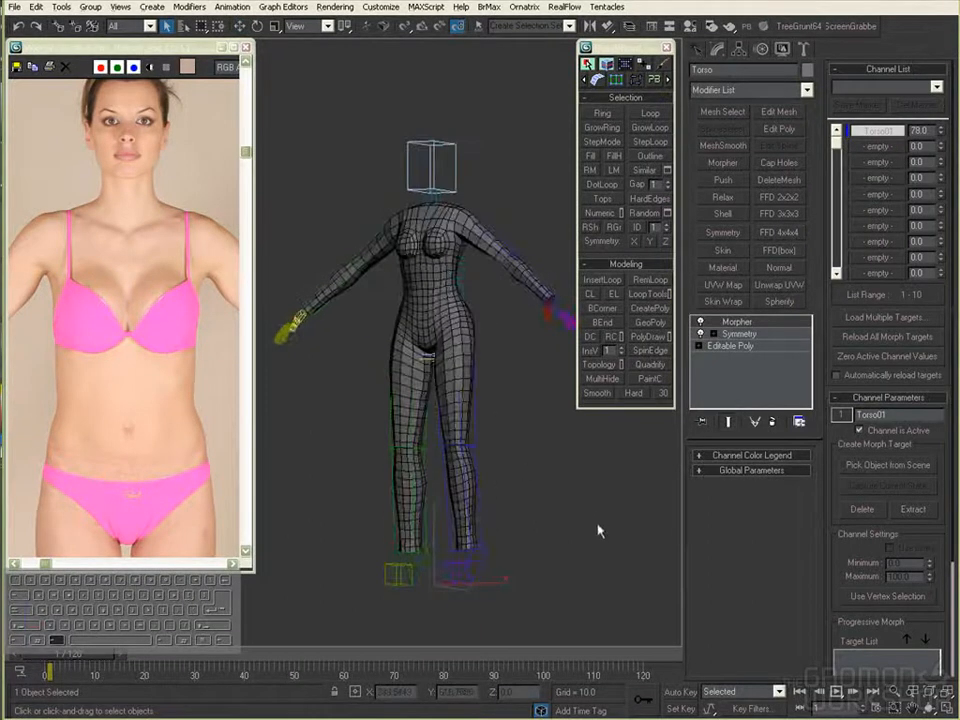
pyautogui.hotkey('alt', 'c')
pyautogui.keyDown('alt'); pyautogui.moveTo(584, 529); pyautogui.dragTo(620, 532, button='middle'); pyautogui.keyUp('alt')
# Step: Split the body along its vertical centre edge loop and delete one half
pyautogui.press('2')
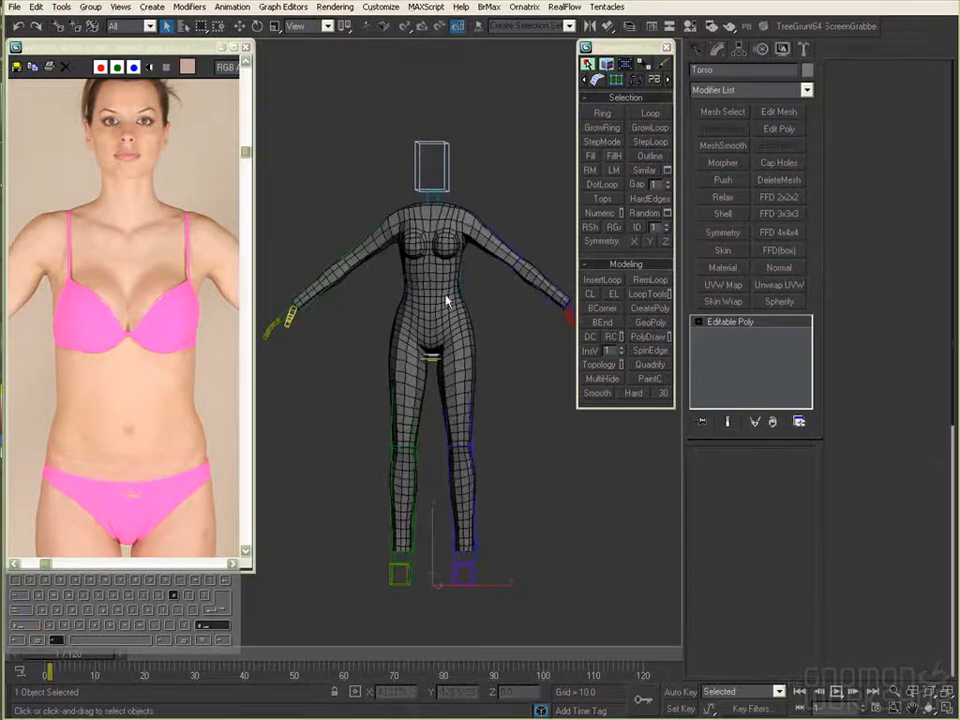
pyautogui.keyDown('ctrl'); pyautogui.keyDown('alt'); pyautogui.moveTo(443, 304); pyautogui.dragTo(460, 266, button='middle'); pyautogui.keyUp('alt'); pyautogui.keyUp('ctrl')
pyautogui.click(468, 236)
pyautogui.hotkey('alt', 'l')
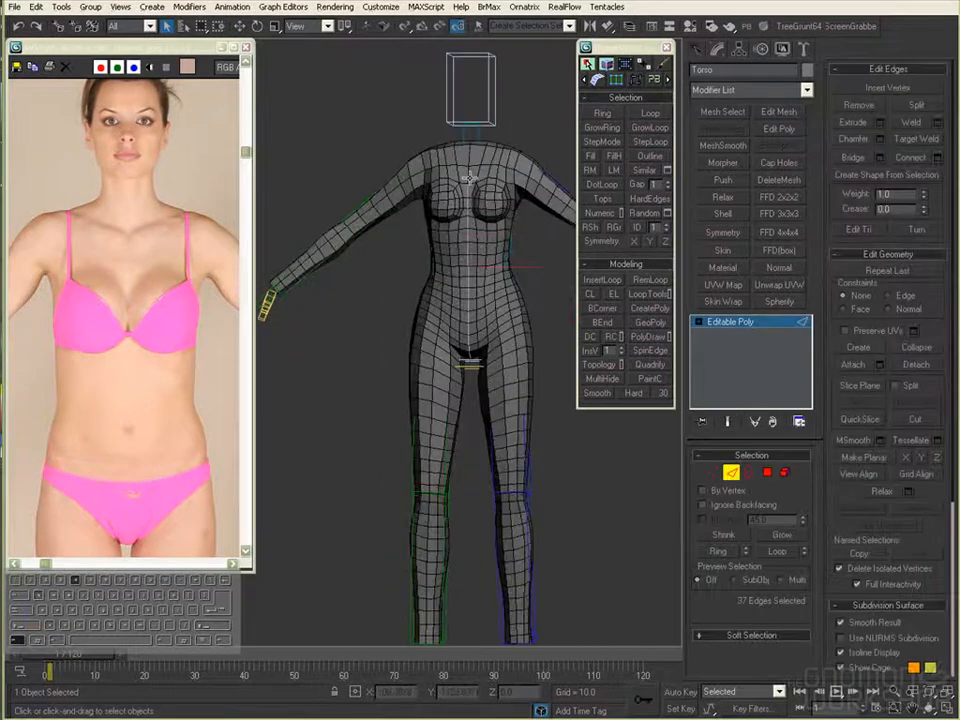
pyautogui.keyDown('alt'); pyautogui.moveTo(600, 470); pyautogui.dragTo(371, 516, button='middle'); pyautogui.keyUp('alt')
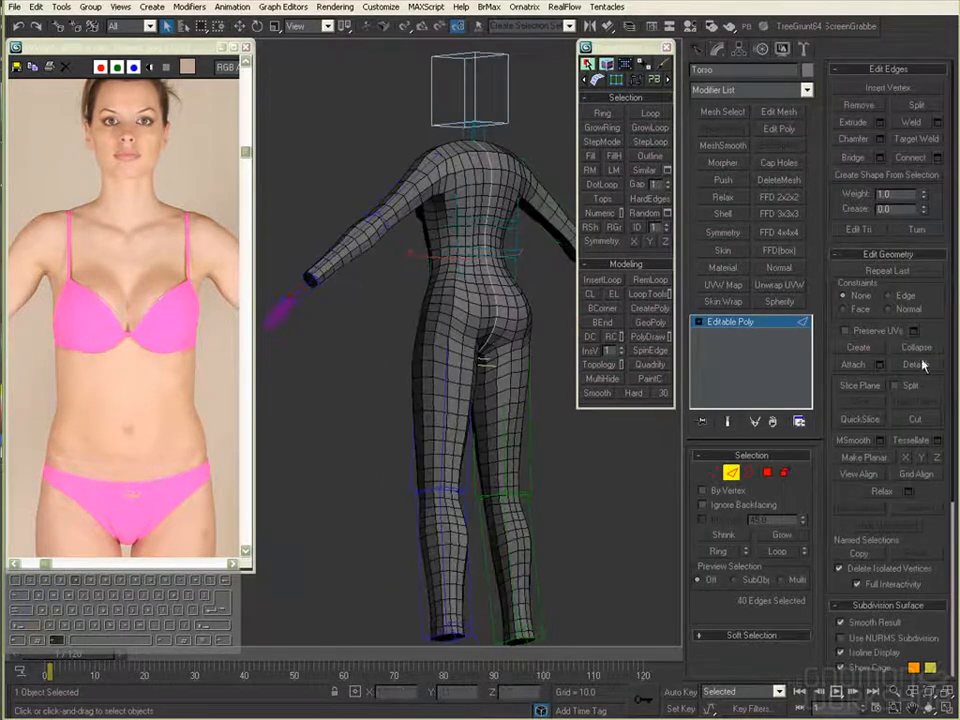
pyautogui.click(919, 107)
pyautogui.click(785, 472)
pyautogui.click(516, 394)
pyautogui.press('Delete')
# Step: Select the vertices along the centre seam of the half body and make them planar in X
pyautogui.press('f')
pyautogui.press('z')
pyautogui.click(713, 471)
pyautogui.keyDown('ctrl'); pyautogui.keyDown('alt'); pyautogui.moveTo(560, 486); pyautogui.dragTo(395, 152, button='middle'); pyautogui.keyUp('alt'); pyautogui.keyUp('ctrl')
pyautogui.moveTo(420, 617); pyautogui.dragTo(420, 626)
pyautogui.press('w')
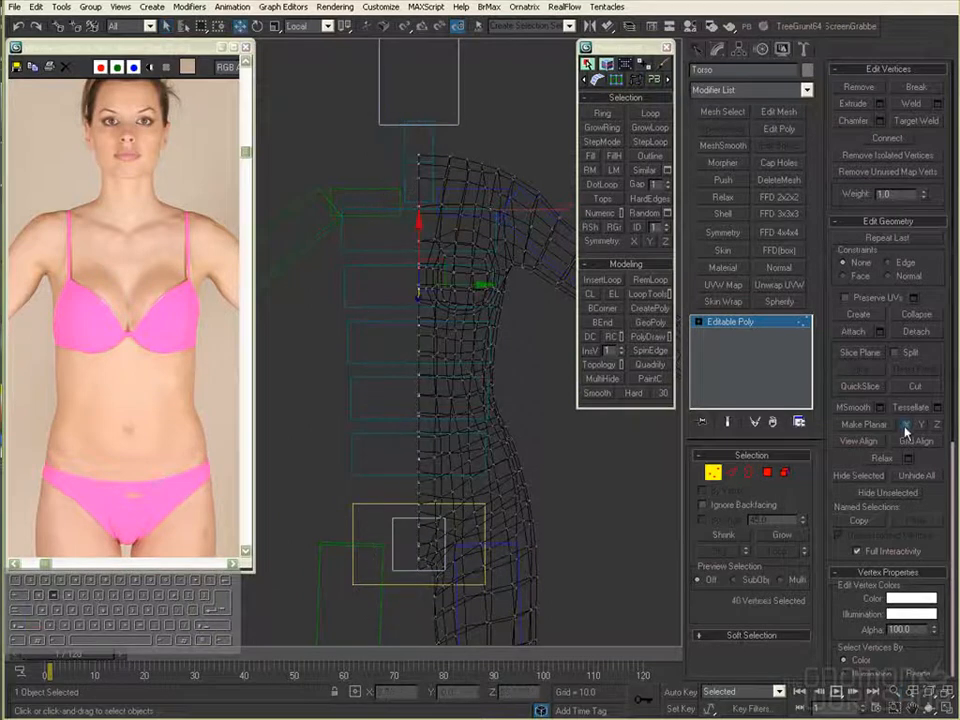
pyautogui.click(710, 473)
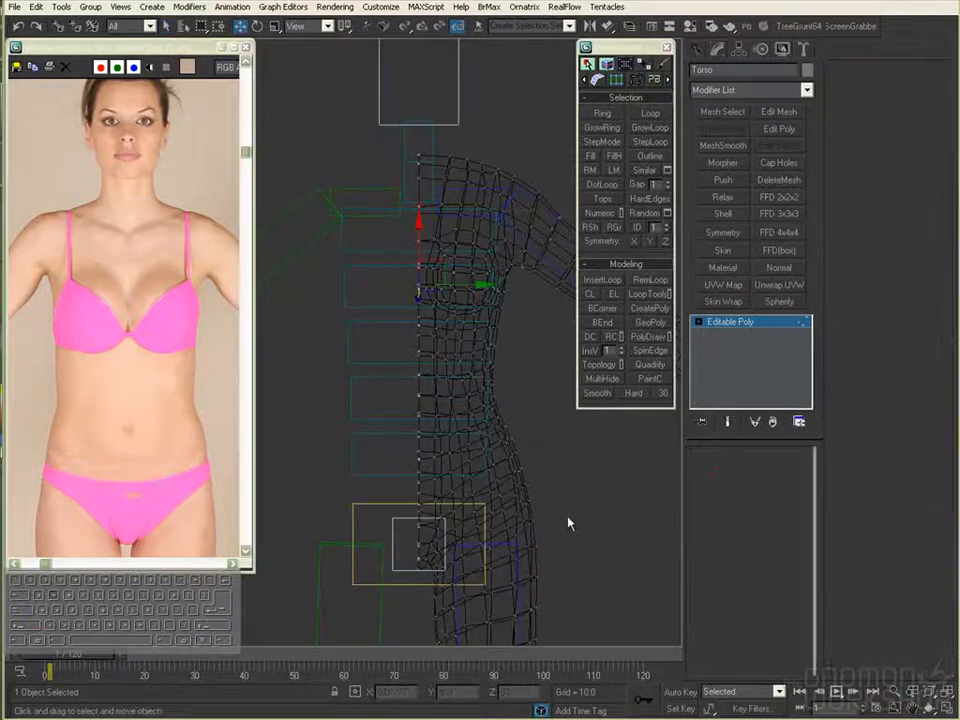
# Step: Mirror the half body with a Symmetry modifier at a 0.0 weld threshold, and collapse it to an editable poly
pyautogui.hotkey('alt', '1')
pyautogui.click(725, 233)
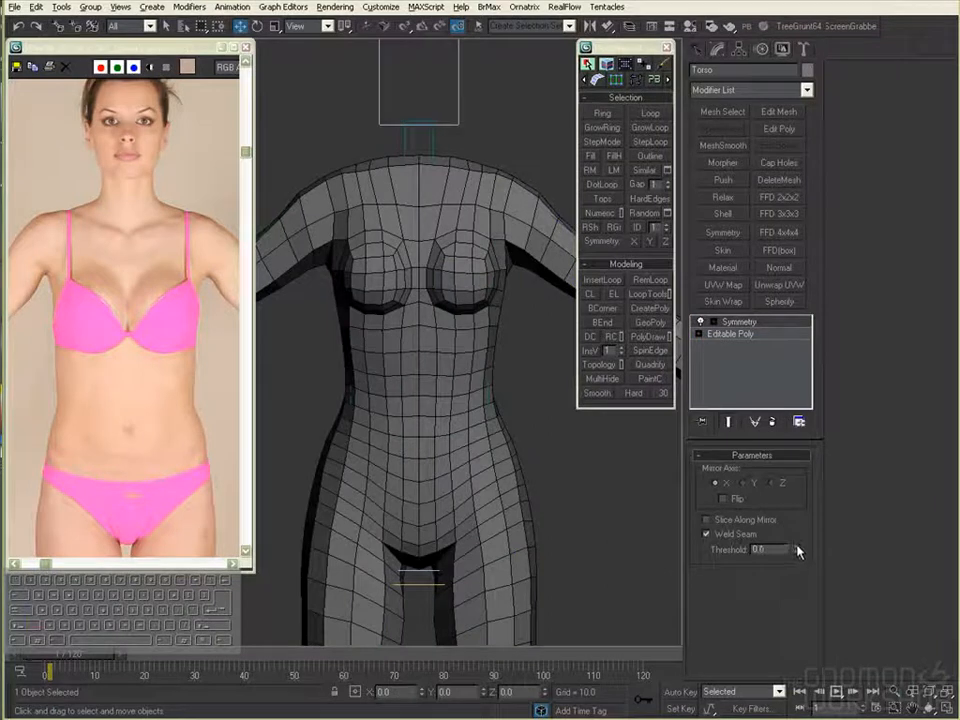
pyautogui.scroll(-5, 560, 510)
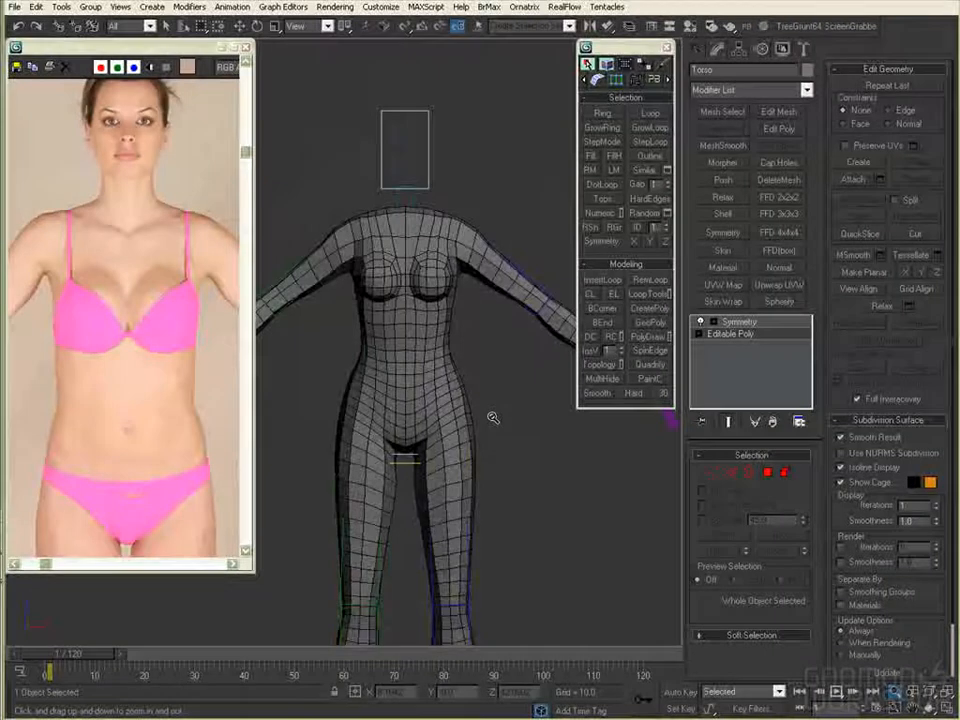
pyautogui.scroll(4, 493, 418)
# Step: Examine the mesh around the shoulder, arm and chest from several angles
pyautogui.keyDown('alt'); pyautogui.moveTo(523, 401); pyautogui.dragTo(441, 367, button='middle'); pyautogui.keyUp('alt')
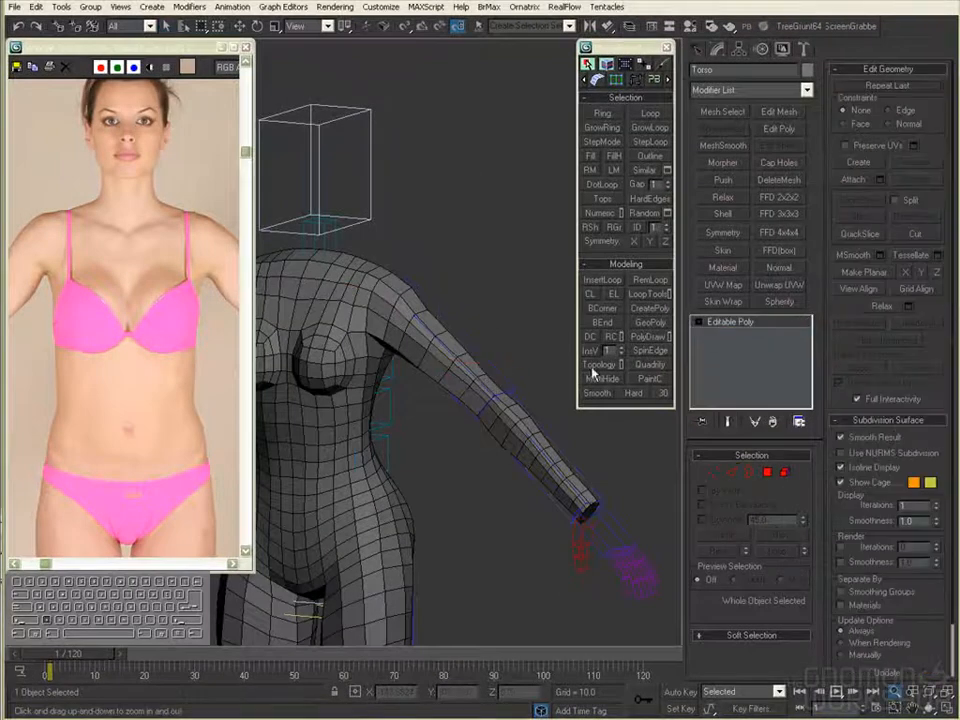
pyautogui.keyDown('alt'); pyautogui.moveTo(594, 369); pyautogui.dragTo(369, 375, button='middle'); pyautogui.keyUp('alt')
pyautogui.click(422, 381)
pyautogui.hotkey('alt', 'q')
pyautogui.click(418, 397)
pyautogui.click(431, 446)
pyautogui.keyDown('ctrl'); pyautogui.keyDown('alt'); pyautogui.moveTo(369, 375); pyautogui.dragTo(465, 400, button='middle'); pyautogui.keyUp('alt'); pyautogui.keyUp('ctrl')
pyautogui.moveTo(465, 400)
pyautogui.keyDown('ctrl'); pyautogui.keyDown('alt'); pyautogui.mouseDown(button='middle')
pyautogui.moveTo(465, 420)
pyautogui.moveTo(460, 385)
pyautogui.mouseUp(button='middle'); pyautogui.keyUp('alt'); pyautogui.keyUp('ctrl')
pyautogui.keyDown('alt'); pyautogui.moveTo(460, 385); pyautogui.dragTo(490, 448, button='middle'); pyautogui.keyUp('alt')
pyautogui.hotkey('alt', 'q')
pyautogui.press('1')
pyautogui.keyDown('alt'); pyautogui.moveTo(413, 371); pyautogui.dragTo(534, 405, button='middle'); pyautogui.keyUp('alt')
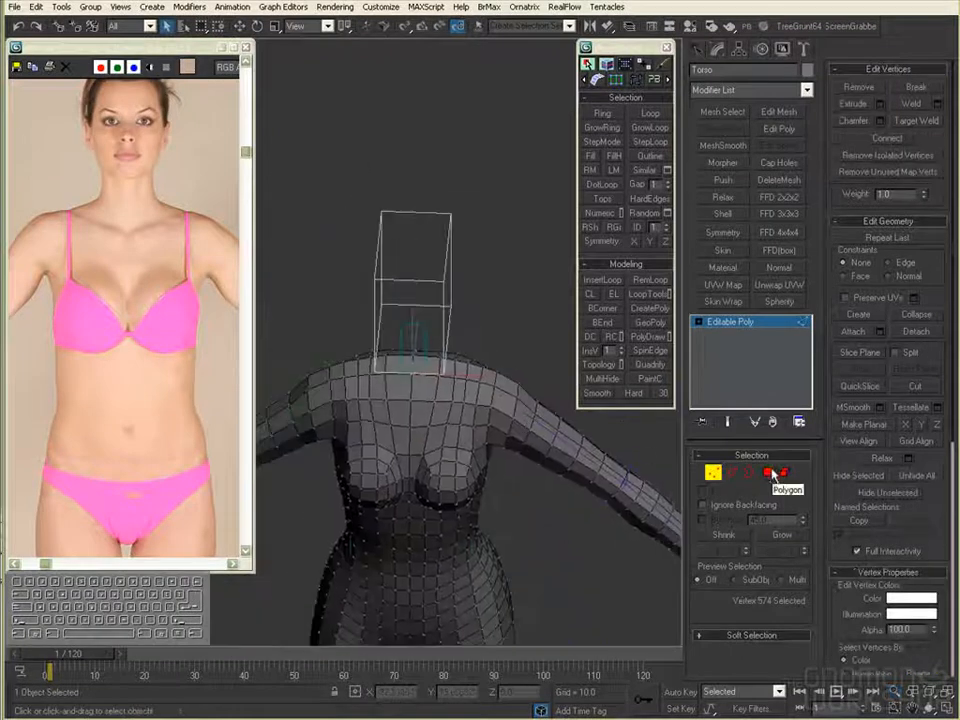
# Step: Select the polygons around the neck position between the shoulders, front and back, and delete them to open a hole
pyautogui.click(767, 474)
pyautogui.click(426, 367)
pyautogui.keyDown('alt'); pyautogui.moveTo(426, 367); pyautogui.dragTo(427, 482, button='middle'); pyautogui.keyUp('alt')
pyautogui.keyDown('ctrl'); pyautogui.click(400, 368); pyautogui.keyUp('ctrl')
pyautogui.keyDown('ctrl'); pyautogui.click(400, 387); pyautogui.keyUp('ctrl')
pyautogui.keyDown('ctrl'); pyautogui.click(425, 387); pyautogui.keyUp('ctrl')
pyautogui.press('F3')
pyautogui.moveTo(425, 387)
pyautogui.keyDown('alt'); pyautogui.mouseDown(button='middle')
pyautogui.moveTo(463, 340)
pyautogui.moveTo(482, 388)
pyautogui.moveTo(594, 471)
pyautogui.moveTo(513, 403)
pyautogui.mouseUp(button='middle'); pyautogui.keyUp('alt')
pyautogui.press('F3')
pyautogui.press('2')
pyautogui.click(453, 358)
pyautogui.keyDown('alt'); pyautogui.moveTo(453, 358); pyautogui.dragTo(548, 560, button='middle'); pyautogui.keyUp('alt')
pyautogui.click(767, 474)
pyautogui.keyDown('ctrl'); pyautogui.click(376, 306); pyautogui.keyUp('ctrl')
pyautogui.keyDown('alt'); pyautogui.moveTo(376, 306); pyautogui.dragTo(458, 340, button='middle'); pyautogui.keyUp('alt')
pyautogui.keyDown('ctrl'); pyautogui.keyDown('alt'); pyautogui.moveTo(458, 340); pyautogui.dragTo(462, 310, button='middle'); pyautogui.keyUp('alt'); pyautogui.keyUp('ctrl')
pyautogui.press('Delete')
# Step: Cap the neck hole and turn the cap into a regular round polygon with GeoPoly
pyautogui.click(733, 474)
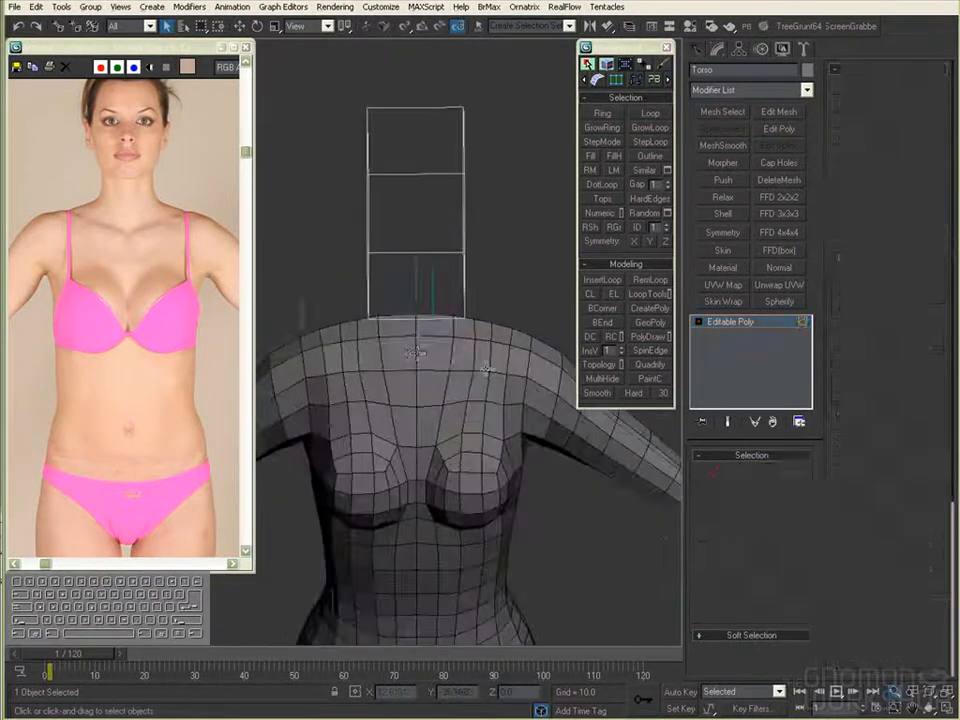
pyautogui.keyDown('alt'); pyautogui.moveTo(403, 324); pyautogui.dragTo(480, 415, button='middle'); pyautogui.keyUp('alt')
pyautogui.press('4')
pyautogui.click(474, 450)
pyautogui.click(652, 323)
pyautogui.keyDown('alt'); pyautogui.moveTo(530, 365); pyautogui.dragTo(533, 526, button='middle'); pyautogui.keyUp('alt')
pyautogui.press('e')
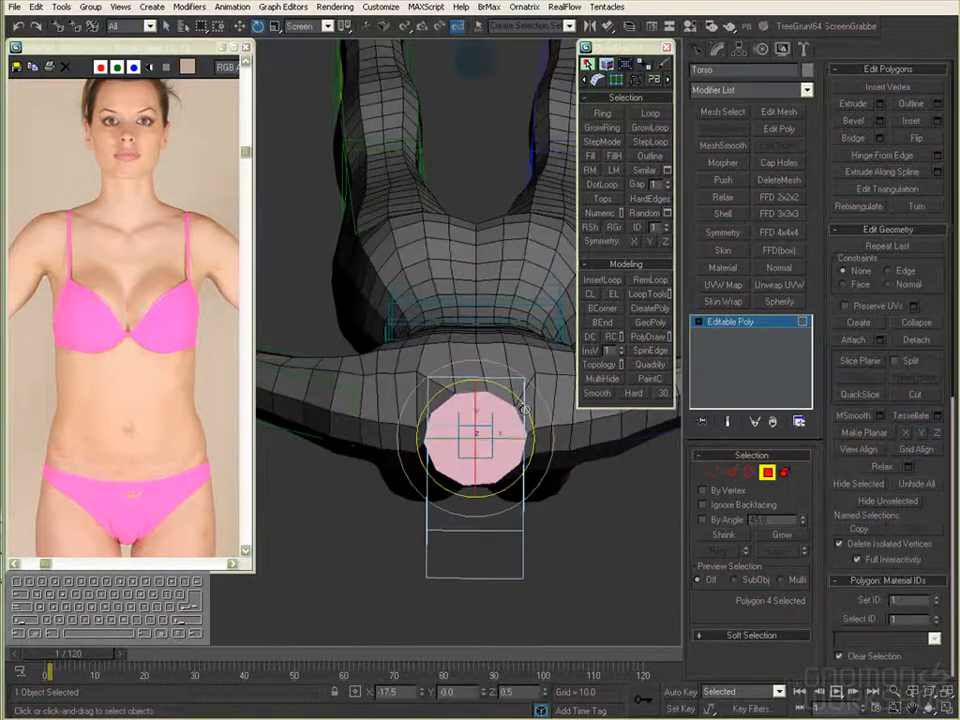
pyautogui.keyDown('alt'); pyautogui.moveTo(385, 300); pyautogui.dragTo(548, 505, button='middle'); pyautogui.keyUp('alt')
# Step: Inset the round neck polygon to form a smaller ring inside it
pyautogui.click(911, 120)
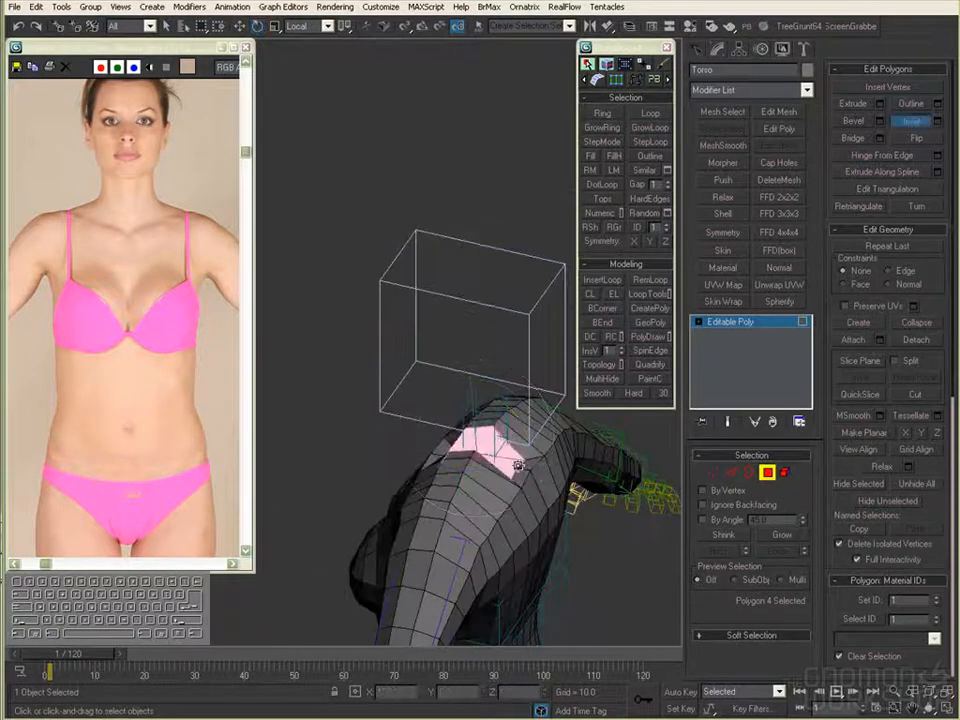
pyautogui.press('f')
pyautogui.keyDown('alt'); pyautogui.moveTo(425, 422); pyautogui.dragTo(506, 433, button='middle'); pyautogui.keyUp('alt')
# Step: Rotate and move the inset polygon to position the base of the neck between the shoulders
pyautogui.press('e')
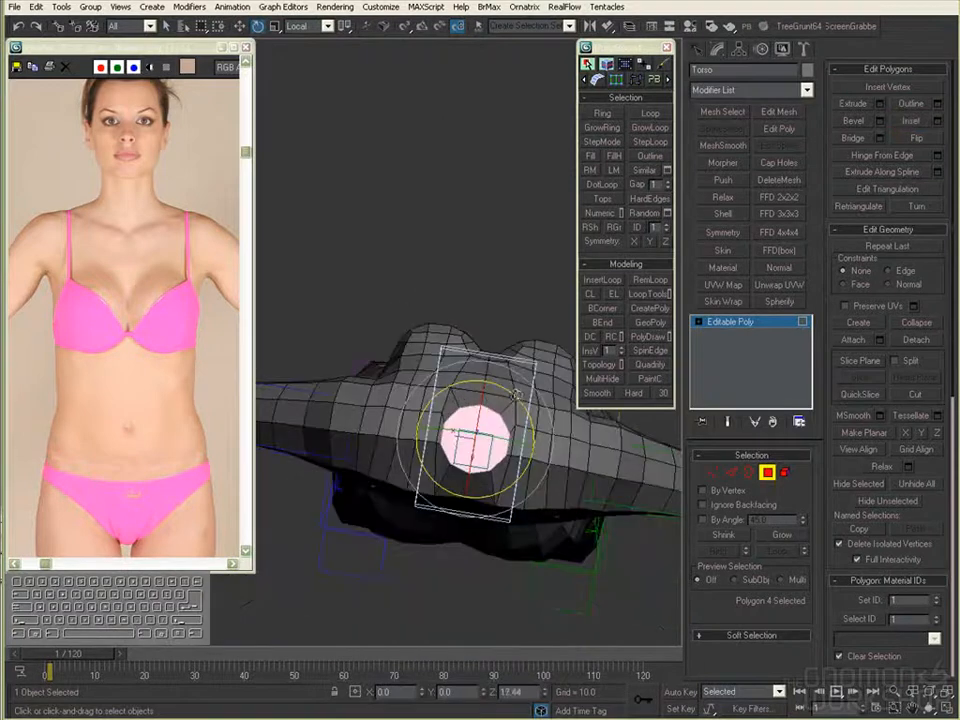
pyautogui.press('f')
pyautogui.press('z')
pyautogui.keyDown('ctrl'); pyautogui.keyDown('alt'); pyautogui.moveTo(452, 396); pyautogui.dragTo(449, 575, button='middle'); pyautogui.keyUp('alt'); pyautogui.keyUp('ctrl')
pyautogui.moveTo(388, 318)
pyautogui.mouseDown()
pyautogui.moveTo(387, 348)
pyautogui.moveTo(390, 313)
pyautogui.mouseUp()
pyautogui.press('w')
pyautogui.keyDown('alt'); pyautogui.moveTo(546, 461); pyautogui.dragTo(366, 388, button='middle'); pyautogui.keyUp('alt')
pyautogui.hotkey('alt', 'w')
pyautogui.moveTo(412, 355); pyautogui.dragTo(403, 355)
pyautogui.press('z')
# Step: Extrude the inset polygon upward to form the neck
pyautogui.keyDown('ctrl'); pyautogui.keyDown('alt'); pyautogui.moveTo(474, 366); pyautogui.dragTo(476, 400, button='middle'); pyautogui.keyUp('alt'); pyautogui.keyUp('ctrl')
pyautogui.click(880, 104)
pyautogui.moveTo(641, 327); pyautogui.dragTo(641, 385)
pyautogui.click(570, 377)
# Step: Move, rotate and scale the top of the neck to match its forward tilt in the side reference photo
pyautogui.keyDown('ctrl'); pyautogui.keyDown('alt'); pyautogui.moveTo(472, 285); pyautogui.dragTo(446, 352, button='middle'); pyautogui.keyUp('alt'); pyautogui.keyUp('ctrl')
pyautogui.moveTo(184, 447); pyautogui.dragTo(90, 457, button='middle')
pyautogui.moveTo(221, 432); pyautogui.dragTo(92, 462, button='middle')
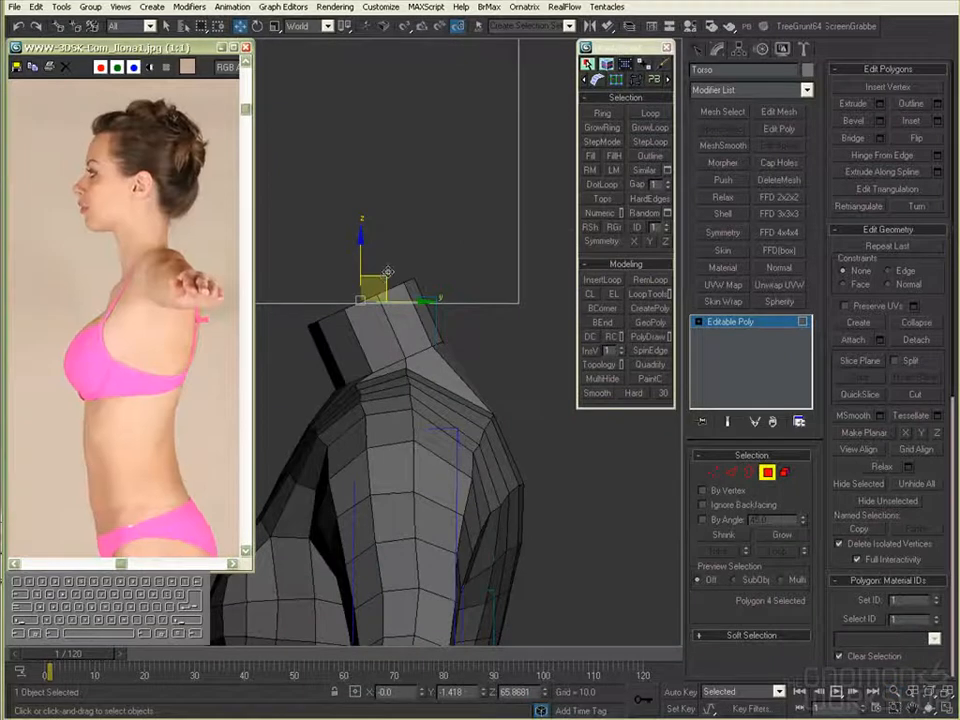
pyautogui.moveTo(388, 277); pyautogui.dragTo(417, 262, button='middle')
pyautogui.press('e')
pyautogui.press('w')
pyautogui.moveTo(431, 246); pyautogui.dragTo(422, 216)
pyautogui.press('r')
# Step: Select the ring of vertical neck edges and connect them to add horizontal loops around the neck
pyautogui.keyDown('alt'); pyautogui.moveTo(487, 332); pyautogui.dragTo(544, 336, button='middle'); pyautogui.keyUp('alt')
pyautogui.press('2')
pyautogui.press('q')
pyautogui.hotkey('alt', 'r')
pyautogui.keyDown('alt'); pyautogui.moveTo(497, 402); pyautogui.dragTo(486, 358, button='middle'); pyautogui.keyUp('alt')
pyautogui.hotkey('ctrl', 'shift', 'e')
pyautogui.click(427, 373)
pyautogui.hotkey('alt', 'r')
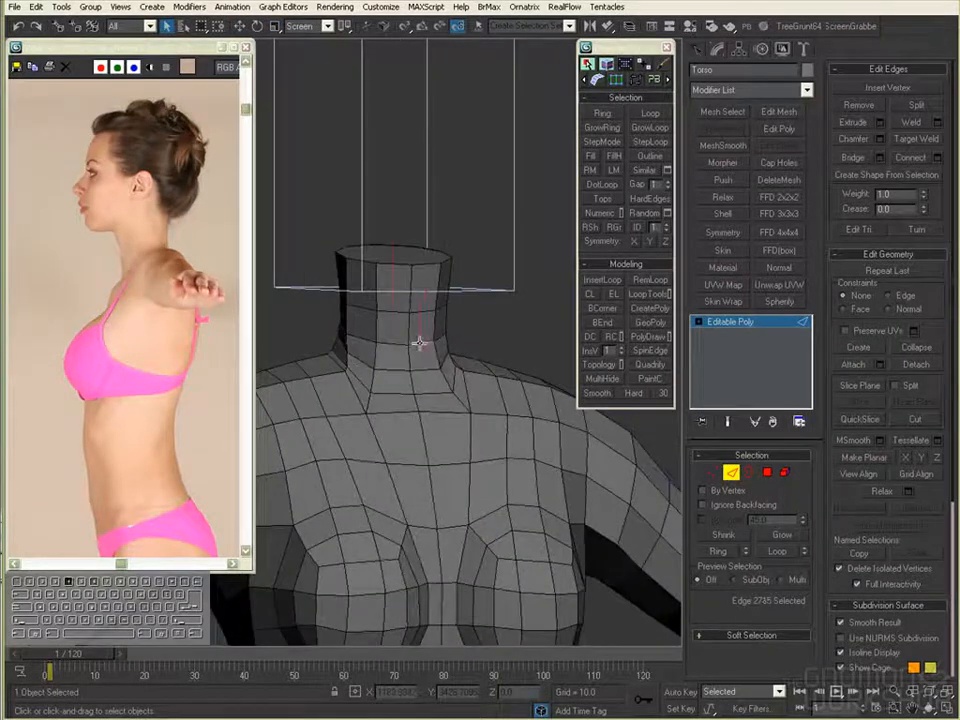
# Step: Undo the last three edge operations and select an edge loop at the base of the neck
pyautogui.hotkey('ctrl', 'z')
pyautogui.hotkey('ctrl', 'z')
pyautogui.hotkey('ctrl', 'z')
pyautogui.keyDown('alt'); pyautogui.moveTo(494, 371); pyautogui.dragTo(452, 372, button='middle'); pyautogui.keyUp('alt')
pyautogui.hotkey('alt', 'l')
pyautogui.click(446, 360)
pyautogui.hotkey('alt', 'l')
# Step: Check the vertices and edge flow around the neck base and shoulders
pyautogui.keyDown('ctrl'); pyautogui.keyDown('alt'); pyautogui.moveTo(452, 372); pyautogui.dragTo(836, 309, button='middle'); pyautogui.keyUp('alt'); pyautogui.keyUp('ctrl')
pyautogui.press('q')
pyautogui.click(430, 403)
pyautogui.press('1')
pyautogui.press('1')
pyautogui.press('2')
pyautogui.click(490, 375)
pyautogui.click(492, 427)
# Step: Select the whole body as an element and smooth it at 30
pyautogui.click(785, 472)
pyautogui.click(489, 353)
pyautogui.press('2')
pyautogui.press('F3')
pyautogui.moveTo(498, 438)
pyautogui.keyDown('alt'); pyautogui.mouseDown(button='middle')
pyautogui.moveTo(461, 414)
pyautogui.moveTo(465, 405)
pyautogui.moveTo(459, 420)
pyautogui.moveTo(461, 404)
pyautogui.mouseUp(button='middle'); pyautogui.keyUp('alt')
pyautogui.keyDown('alt'); pyautogui.moveTo(423, 142); pyautogui.dragTo(310, 395, button='middle'); pyautogui.keyUp('alt')
pyautogui.click(474, 403)
pyautogui.press('F3')
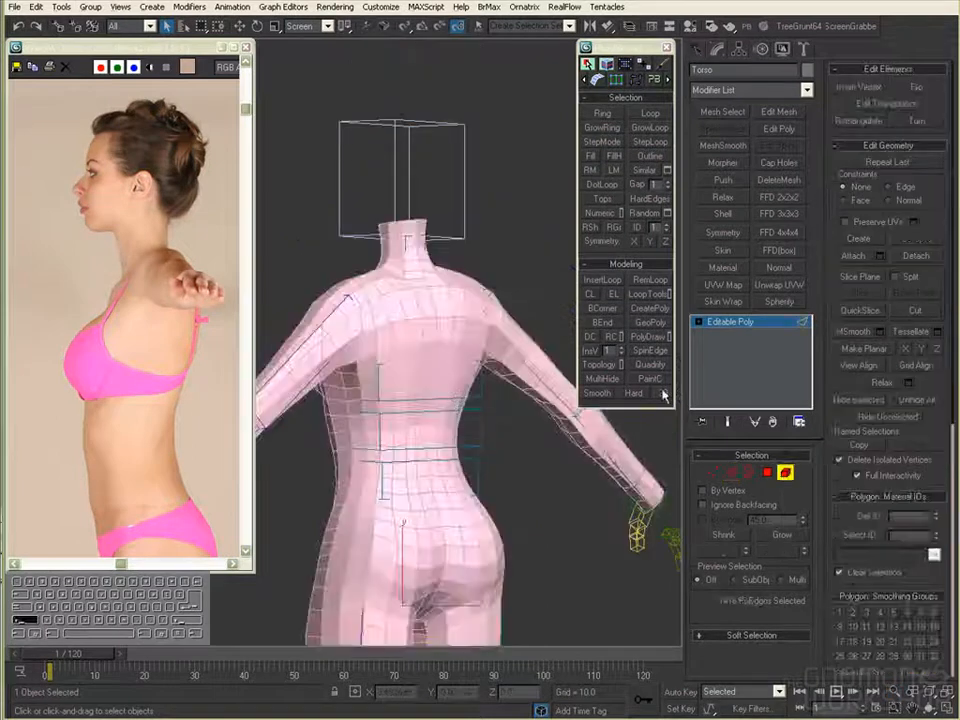
# Step: Delete one half of the body from the front view, keeping only the side with the centre seam
pyautogui.press('2')
pyautogui.press('F3')
pyautogui.press('f')
pyautogui.scroll(-2, 508, 471)
pyautogui.press('1')
pyautogui.moveTo(287, 156); pyautogui.dragTo(445, 642)
pyautogui.scroll(5, 446, 300)
pyautogui.press('Delete')
pyautogui.press('F3')
pyautogui.click(714, 472)
# Step: Select the centre seam vertices of the half body and set their X position to 0
pyautogui.scroll(-3, 583, 447)
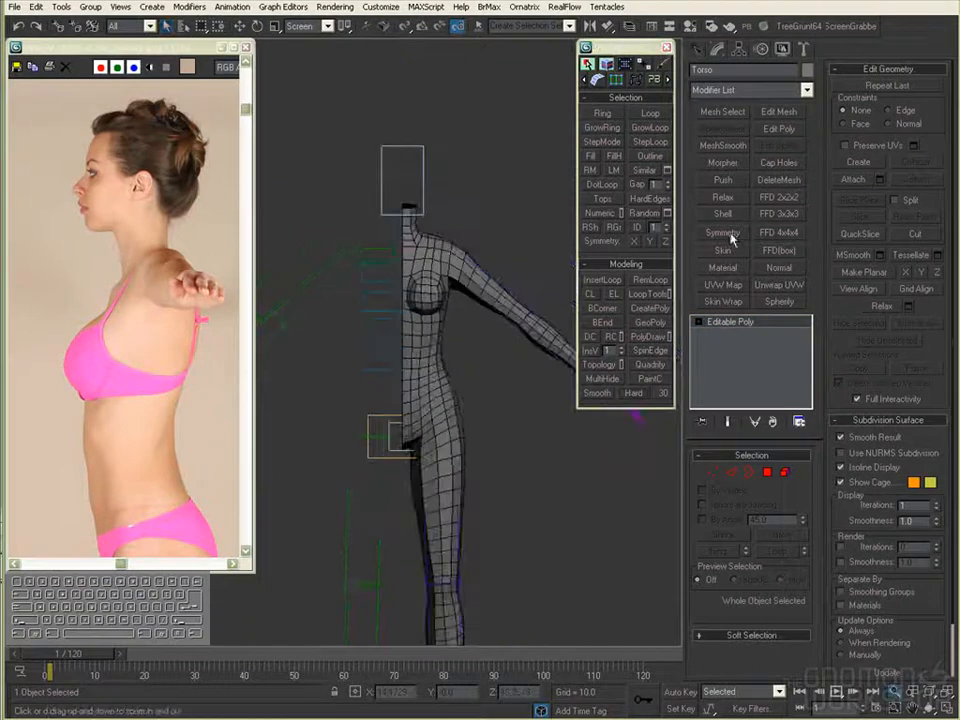
pyautogui.click(711, 474)
pyautogui.moveTo(311, 131); pyautogui.dragTo(406, 614)
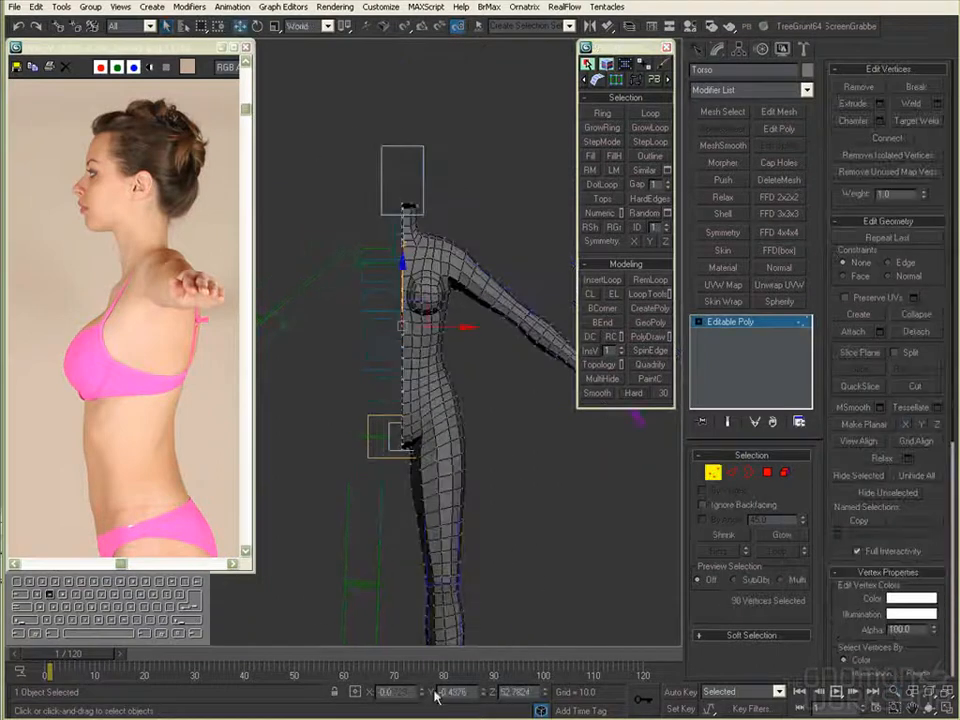
pyautogui.press('w')
pyautogui.rightClick(421, 692)
pyautogui.moveTo(531, 539); pyautogui.dragTo(609, 486, button='middle')
# Step: Mirror the half body with a Symmetry modifier and reset its weld threshold to the minimum
pyautogui.click(713, 472)
pyautogui.click(723, 233)
pyautogui.rightClick(795, 550)
pyautogui.press('z')
pyautogui.moveTo(544, 430)
pyautogui.mouseDown()
pyautogui.moveTo(544, 486)
pyautogui.moveTo(553, 463)
pyautogui.moveTo(520, 453)
pyautogui.mouseUp()
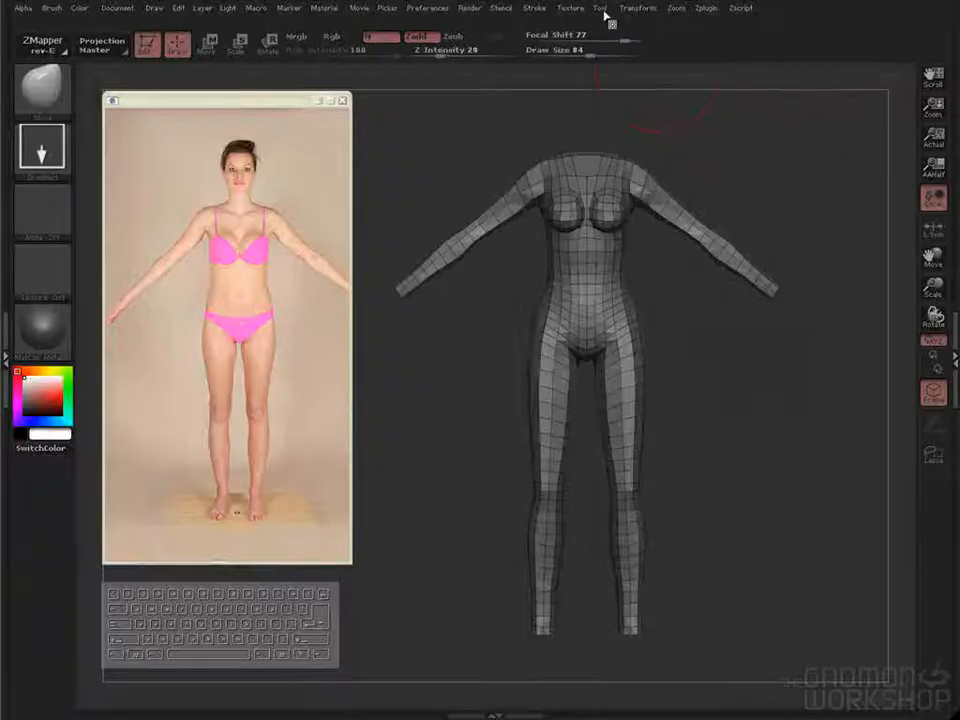
# Step: Switch to ZBrush and import the updated body mesh with the neck into the current tool
pyautogui.click(602, 10)
pyautogui.click(635, 49)
pyautogui.click(716, 192)
pyautogui.click(754, 285)
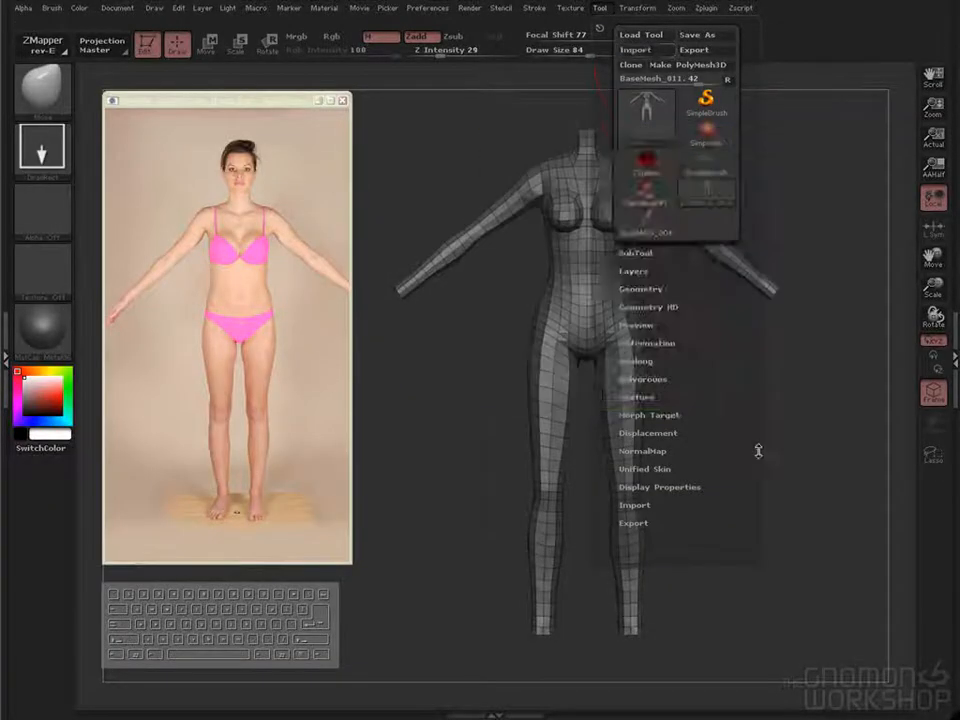
# Step: Reshape the back of the neck and the upper shoulders with the Move brush, following the reference photo
pyautogui.keyDown('alt'); pyautogui.moveTo(740, 427); pyautogui.dragTo(705, 424); pyautogui.keyUp('alt')
pyautogui.click(262, 356)
pyautogui.scroll(4, 262, 356)
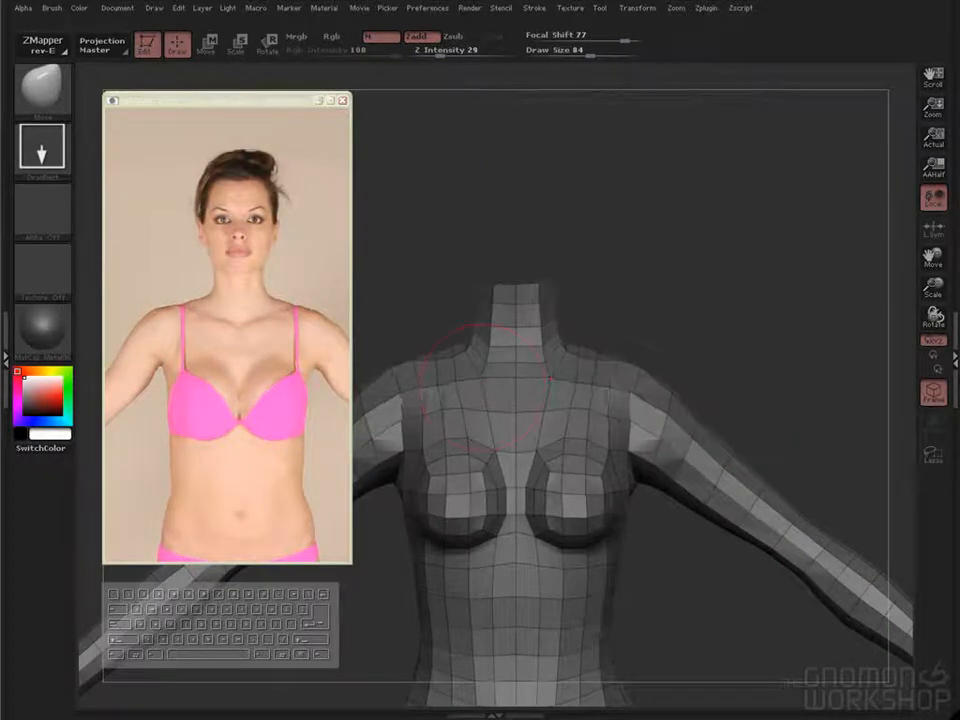
pyautogui.moveTo(679, 302); pyautogui.dragTo(578, 332)
pyautogui.moveTo(697, 296); pyautogui.dragTo(560, 300)
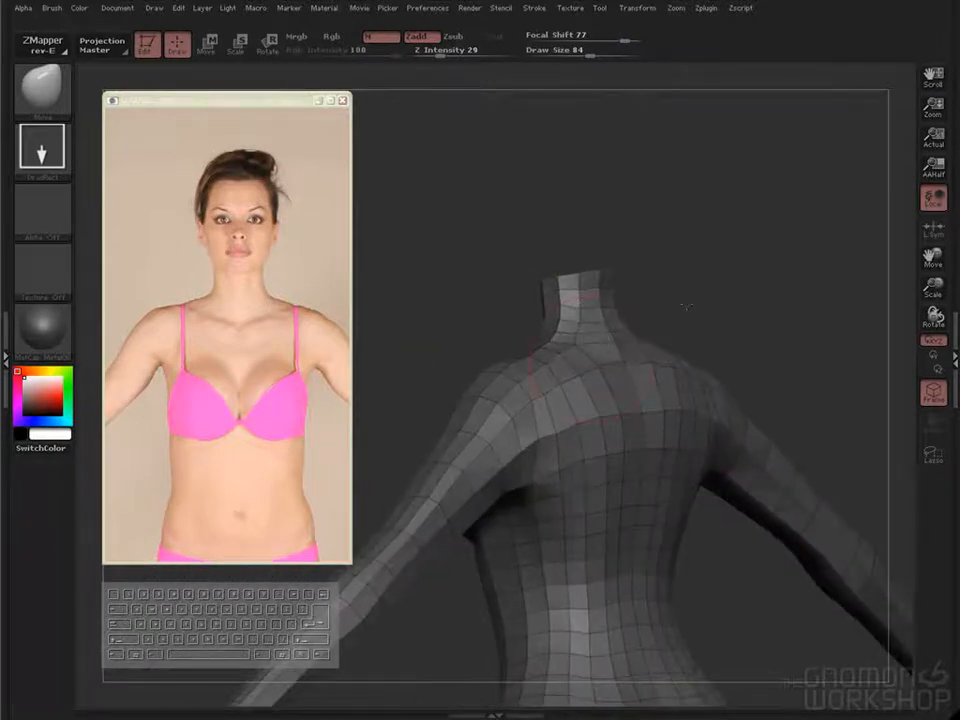
pyautogui.moveTo(727, 304); pyautogui.dragTo(585, 328)
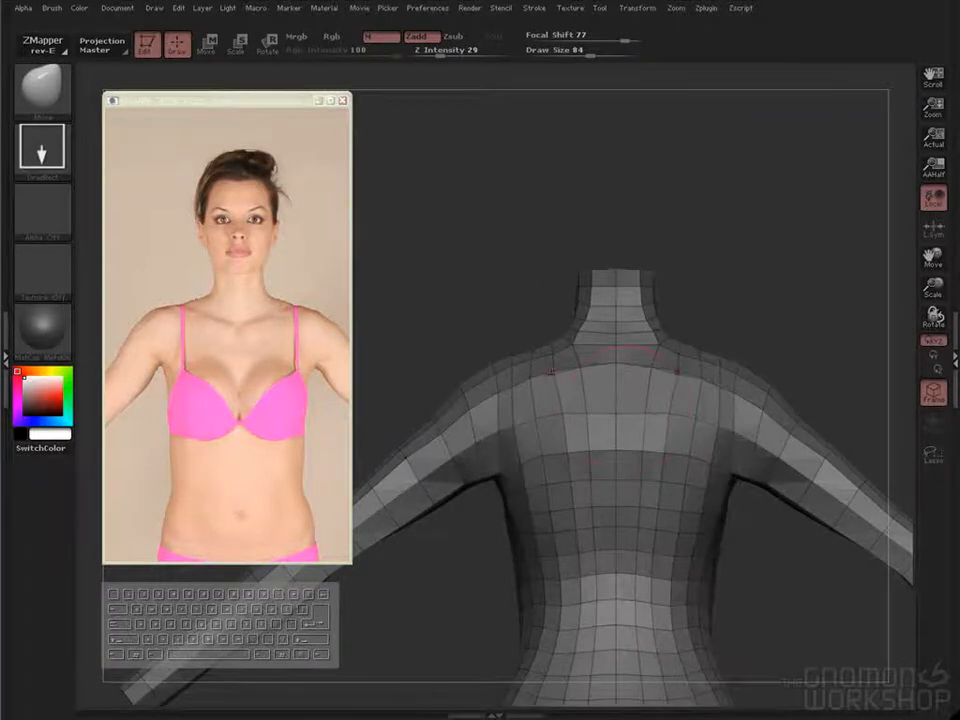
pyautogui.moveTo(700, 300); pyautogui.dragTo(872, 284)
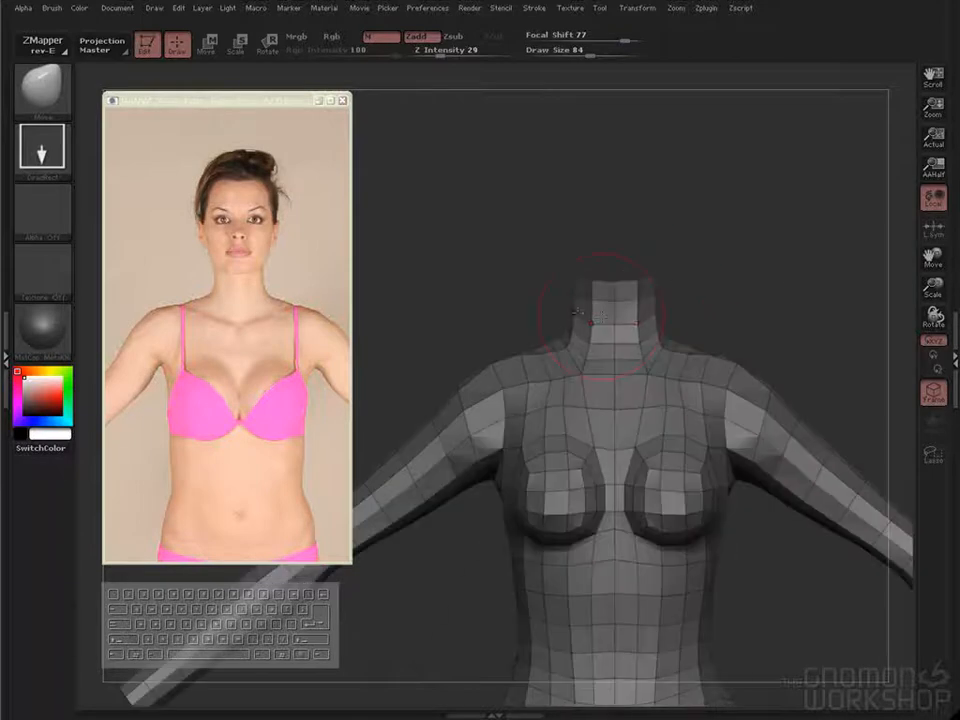
# Step: Blend the neck base into the shoulders from the front and pull the pit of the neck downward
pyautogui.moveTo(622, 247); pyautogui.dragTo(652, 241)
pyautogui.keyDown('shift'); pyautogui.moveTo(538, 198); pyautogui.dragTo(546, 204); pyautogui.keyUp('shift')
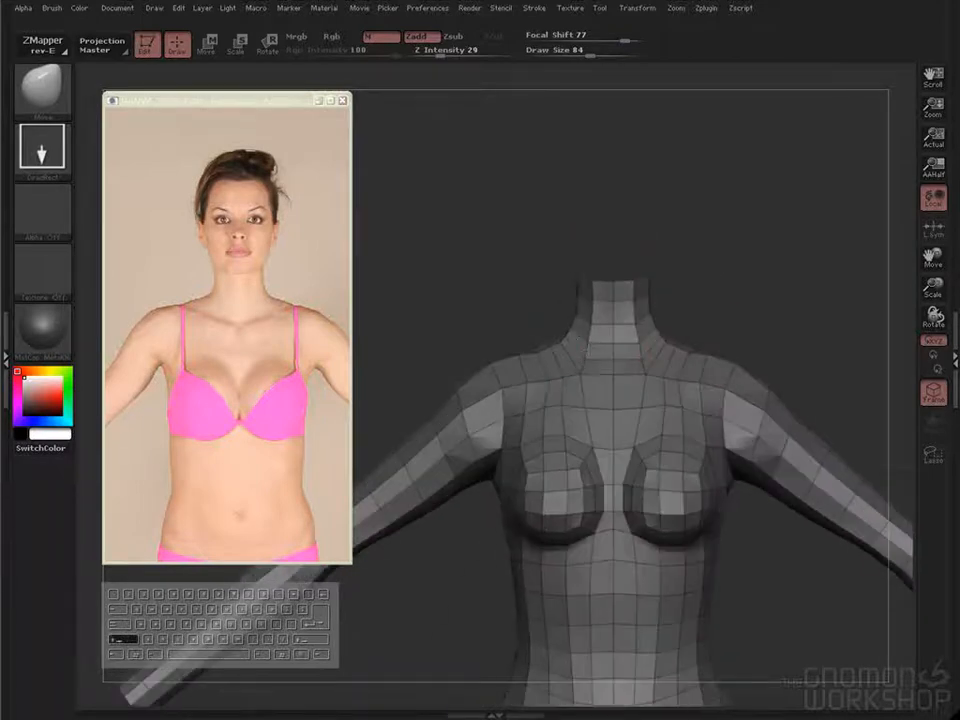
pyautogui.moveTo(614, 375); pyautogui.dragTo(614, 445)
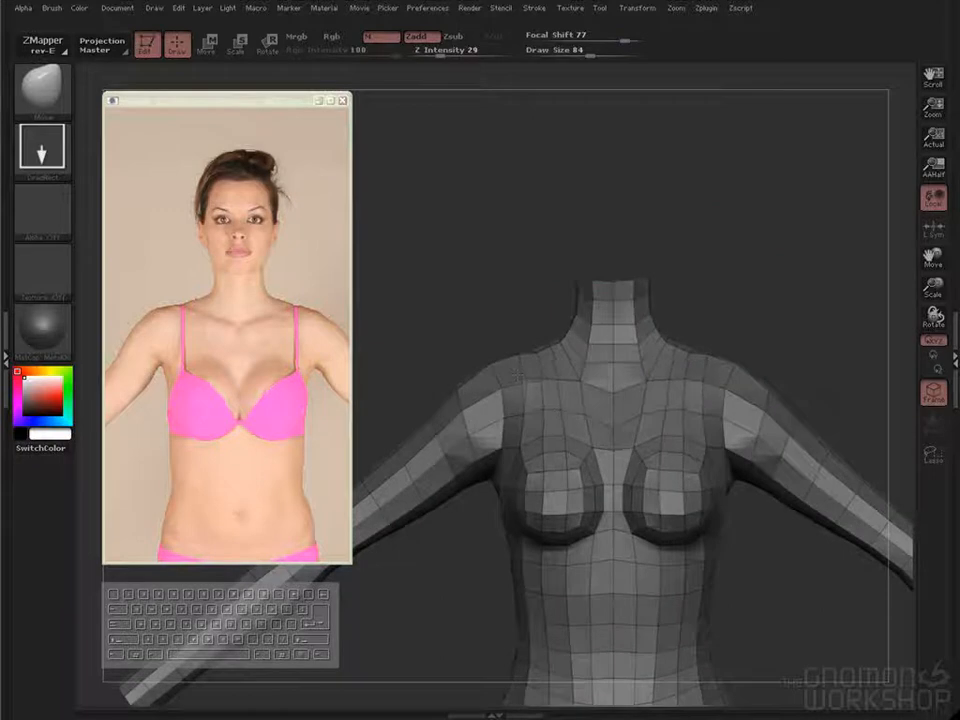
# Step: Reshape the tops of the shoulders with the Move brush, working from the front and from above
pyautogui.moveTo(728, 391); pyautogui.dragTo(734, 379)
pyautogui.moveTo(485, 336); pyautogui.dragTo(419, 424)
pyautogui.moveTo(593, 420)
pyautogui.mouseDown()
pyautogui.moveTo(551, 352)
pyautogui.moveTo(592, 284)
pyautogui.mouseUp()
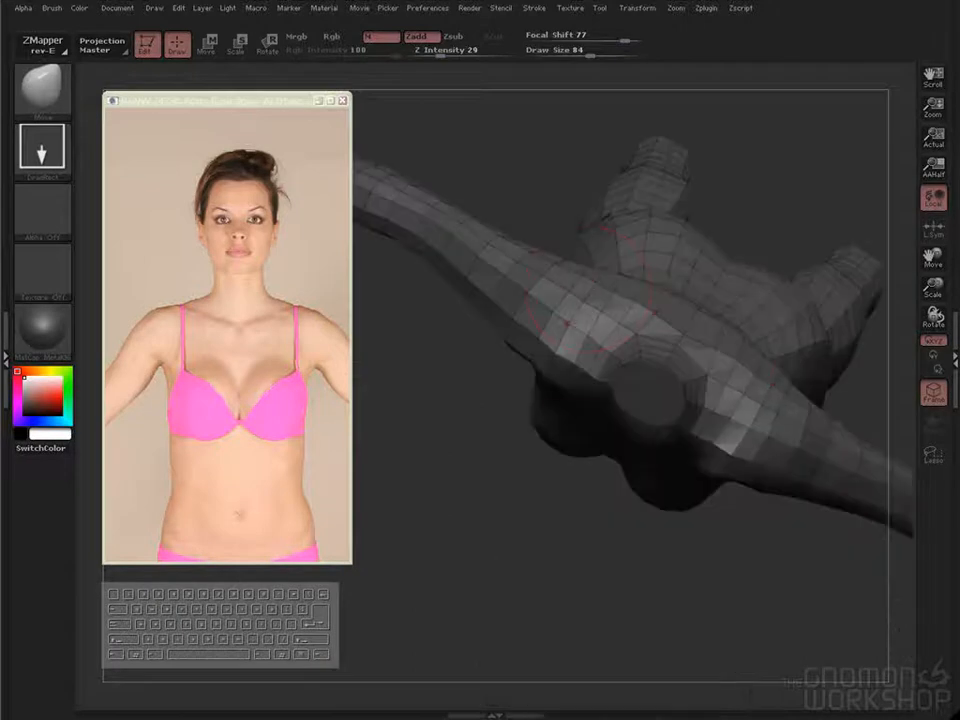
pyautogui.moveTo(503, 244); pyautogui.dragTo(598, 292)
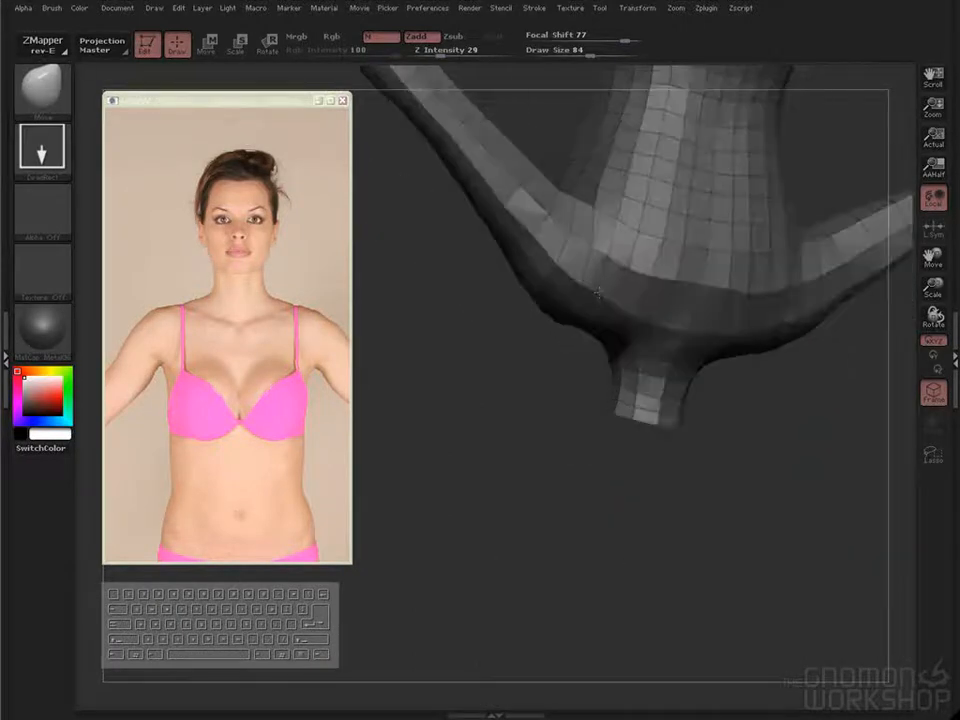
pyautogui.moveTo(790, 432); pyautogui.dragTo(817, 383)
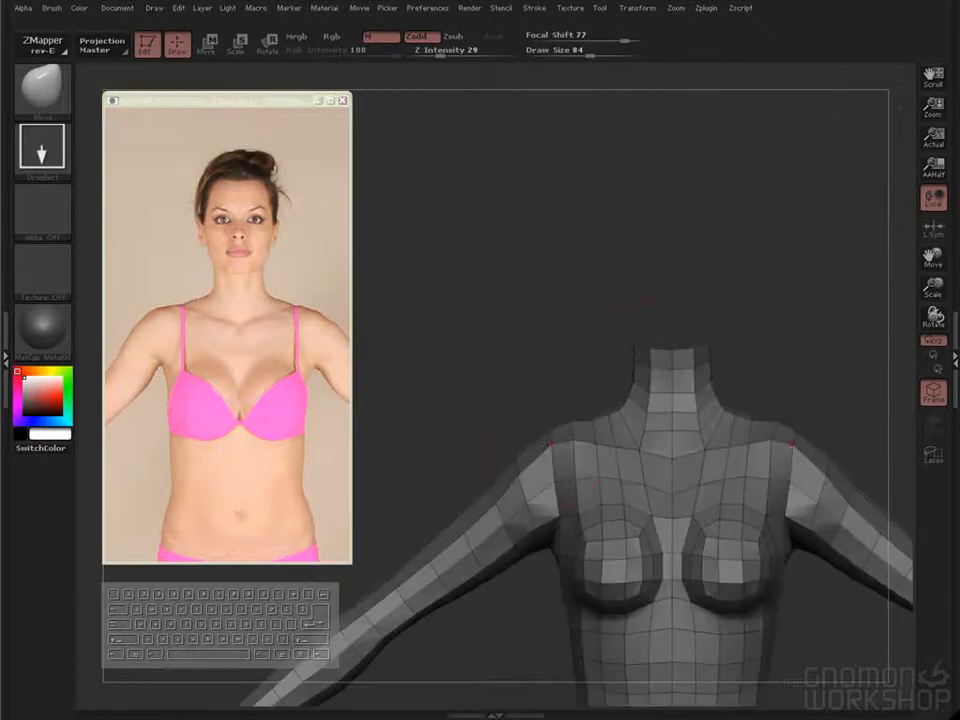
# Step: Refine the outer shoulder contour and the upper back with the Move brush, matching the front reference photo
pyautogui.moveTo(593, 333); pyautogui.dragTo(538, 412)
pyautogui.moveTo(511, 604)
pyautogui.mouseDown()
pyautogui.moveTo(567, 395)
pyautogui.moveTo(743, 374)
pyautogui.mouseUp()
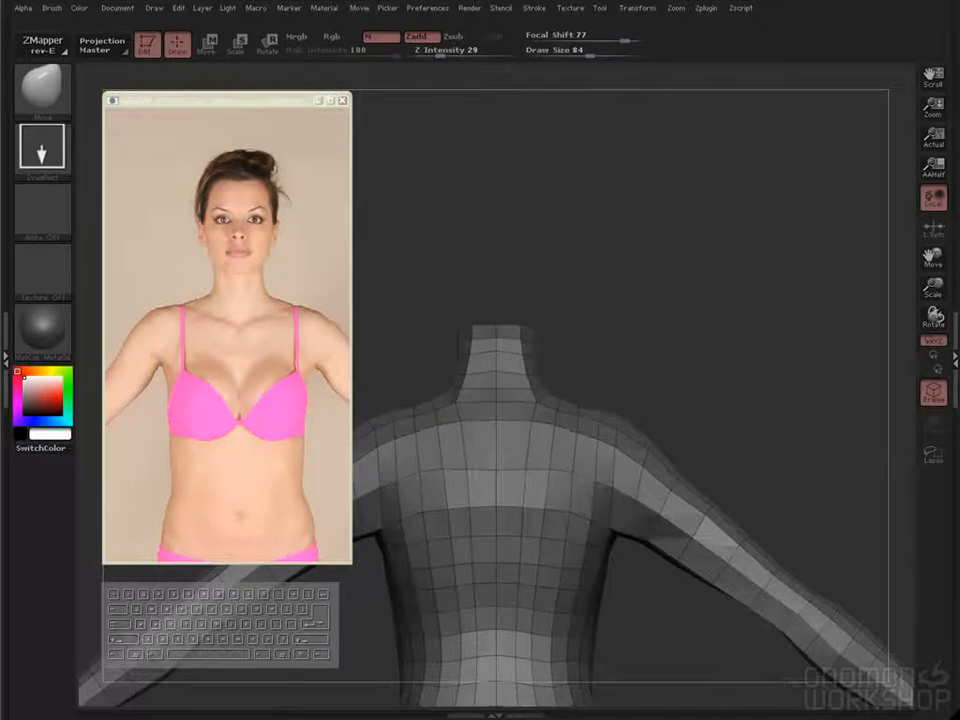
pyautogui.moveTo(570, 375); pyautogui.dragTo(650, 401)
pyautogui.moveTo(734, 387); pyautogui.dragTo(700, 358)
pyautogui.moveTo(786, 287); pyautogui.dragTo(692, 613)
pyautogui.moveTo(710, 585); pyautogui.dragTo(735, 362)
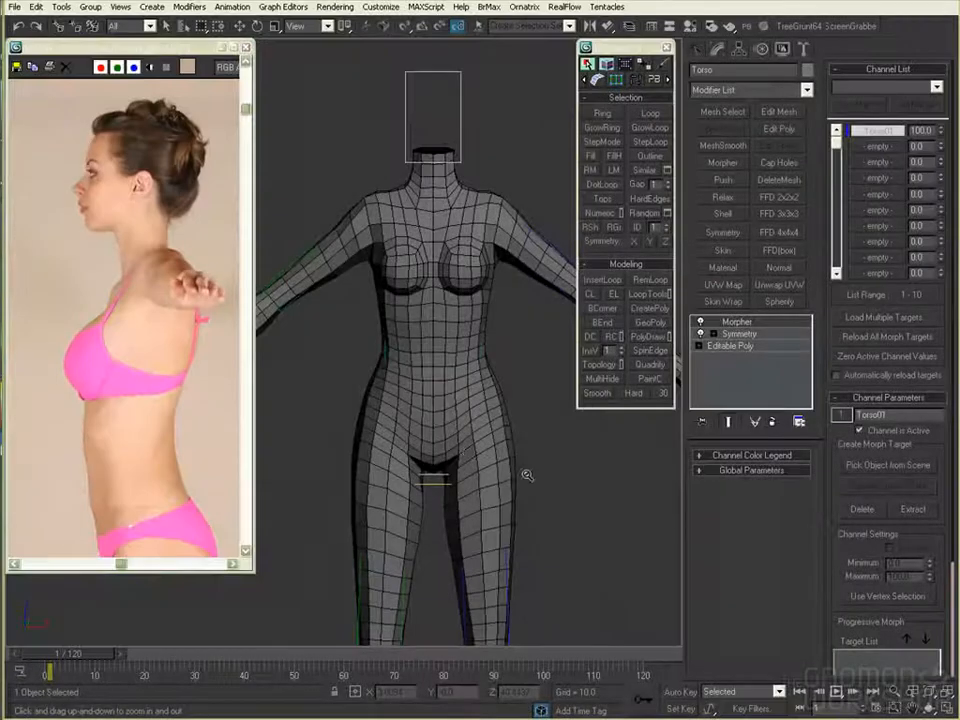
# Step: Switch to 3ds Max and scrub the Torso01 morph channel to compare the body before and after sculpting
pyautogui.keyDown('alt'); pyautogui.moveTo(520, 452); pyautogui.dragTo(320, 452, button='middle'); pyautogui.keyUp('alt')
pyautogui.moveTo(941, 131); pyautogui.dragTo(925, 120)
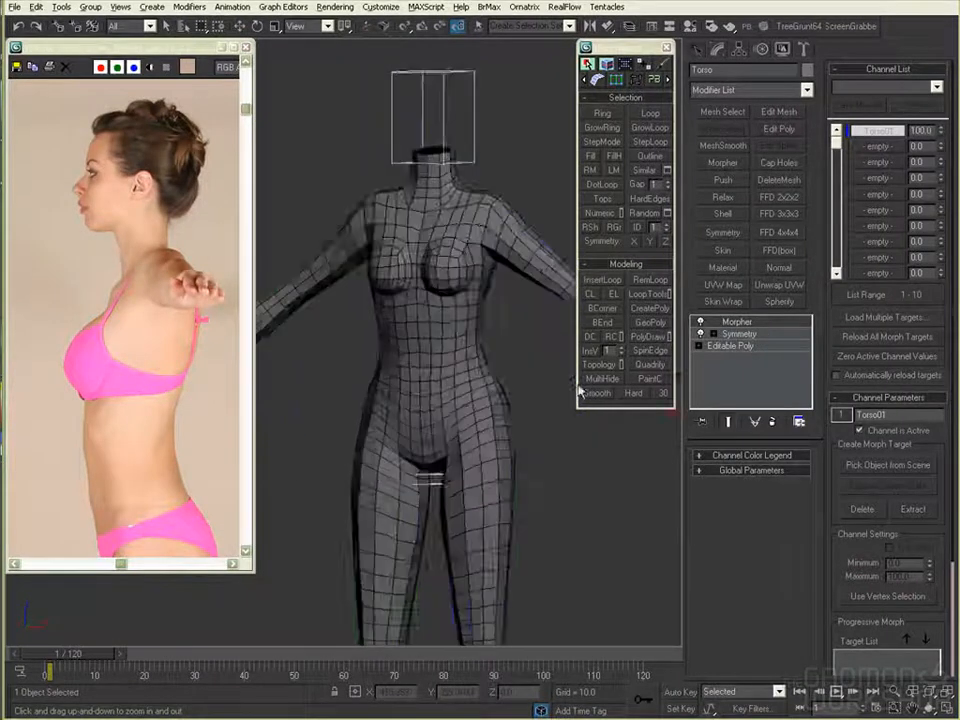
pyautogui.keyDown('alt'); pyautogui.moveTo(640, 518); pyautogui.dragTo(553, 414, button='middle'); pyautogui.keyUp('alt')
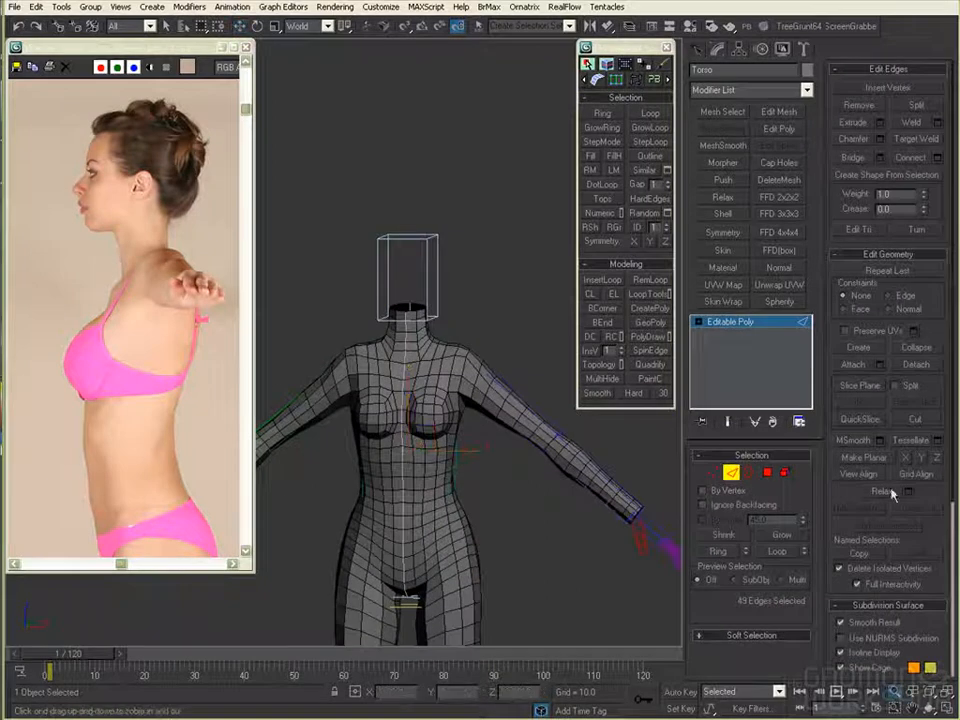
# Step: Delete one half of the body and mirror the remaining half with a Symmetry modifier
pyautogui.click(785, 472)
pyautogui.click(385, 465)
pyautogui.press('Delete')
pyautogui.click(785, 472)
pyautogui.click(723, 232)
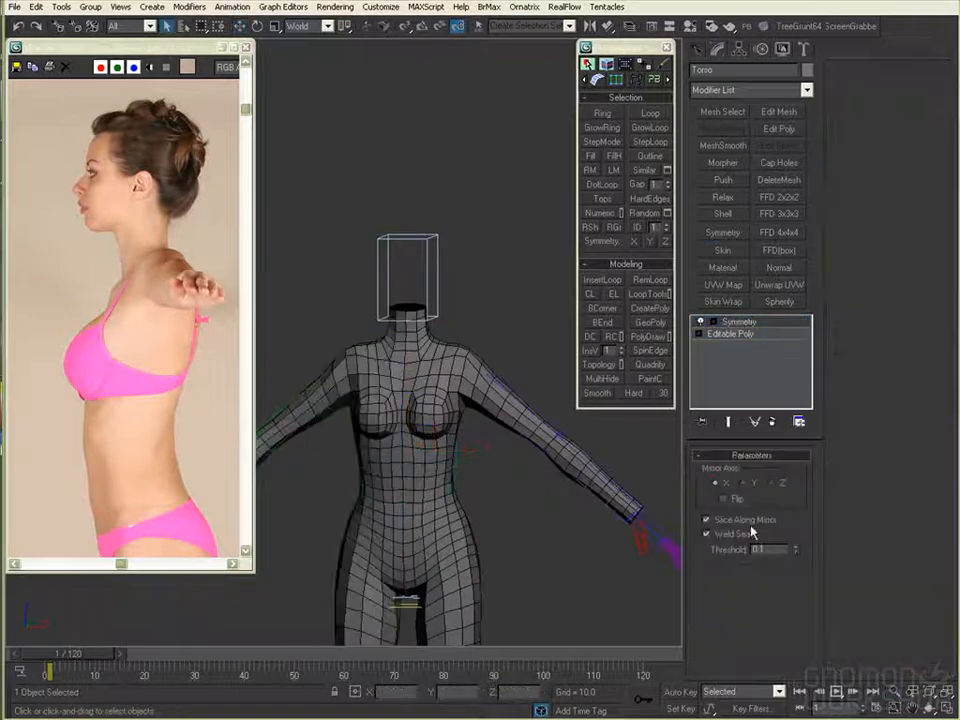
# Step: Examine the edge flow from the upper back into the neck by selecting edges and loops in the base mesh
pyautogui.scroll(2, 480, 430)
pyautogui.click(746, 335)
pyautogui.click(732, 472)
pyautogui.keyDown('alt'); pyautogui.moveTo(520, 430); pyautogui.dragTo(290, 430, button='middle'); pyautogui.keyUp('alt')
pyautogui.click(450, 388)
pyautogui.keyDown('alt'); pyautogui.moveTo(450, 388); pyautogui.dragTo(508, 393, button='middle'); pyautogui.keyUp('alt')
pyautogui.click(469, 397)
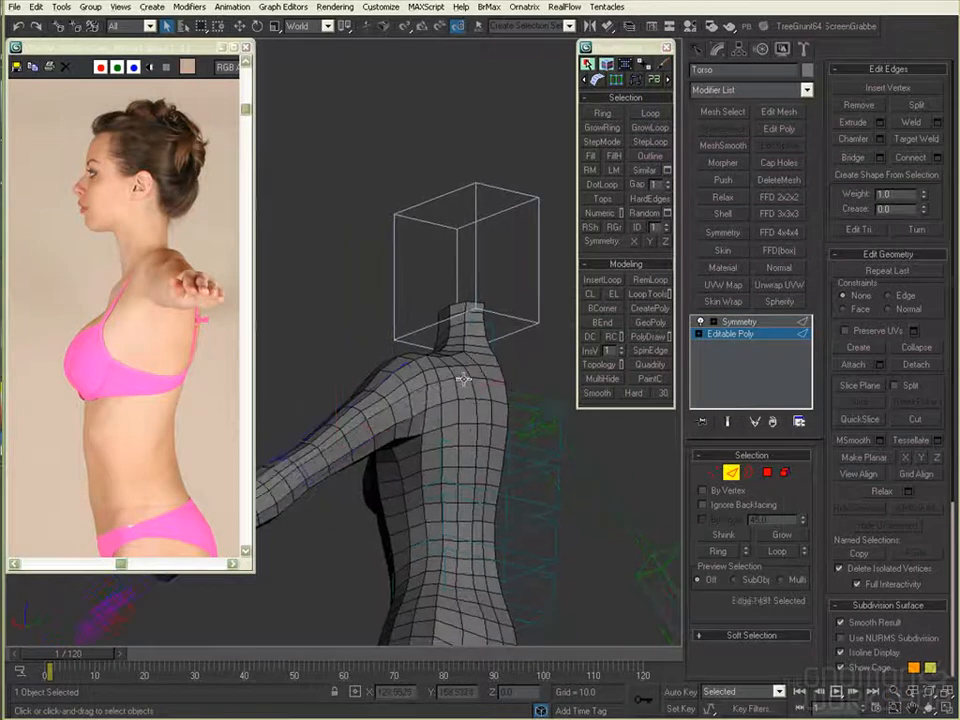
pyautogui.keyDown('alt'); pyautogui.moveTo(463, 346); pyautogui.dragTo(541, 318, button='middle'); pyautogui.keyUp('alt')
pyautogui.click(548, 316)
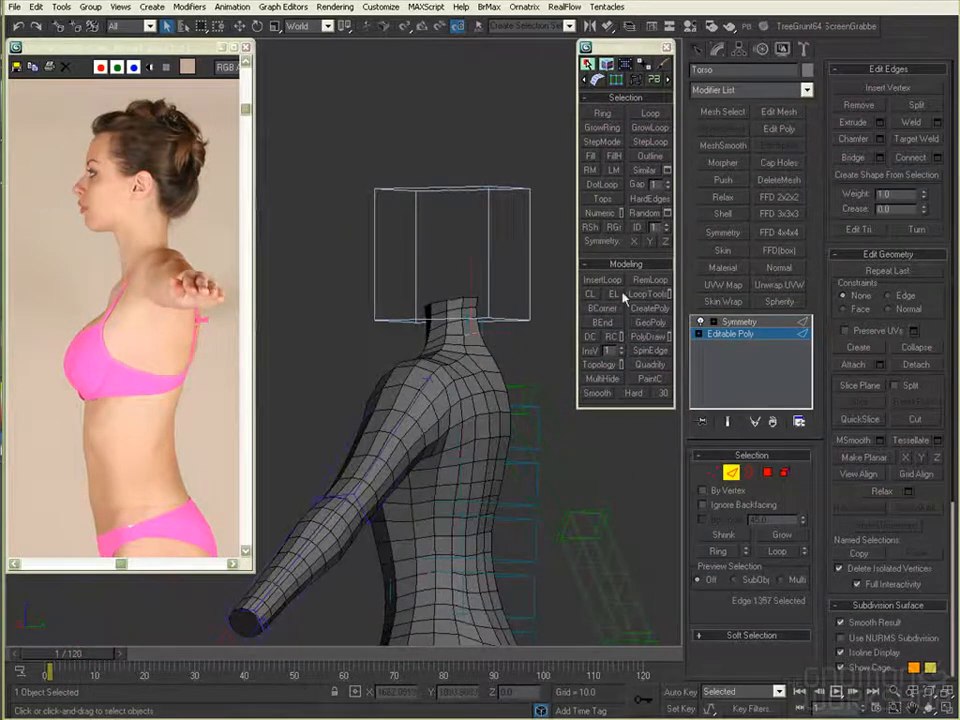
pyautogui.keyDown('alt'); pyautogui.moveTo(476, 344); pyautogui.dragTo(453, 340, button='middle'); pyautogui.keyUp('alt')
pyautogui.click(453, 340)
pyautogui.hotkey('alt', 'l')
pyautogui.keyDown('alt'); pyautogui.moveTo(487, 420); pyautogui.dragTo(420, 400, button='middle'); pyautogui.keyUp('alt')
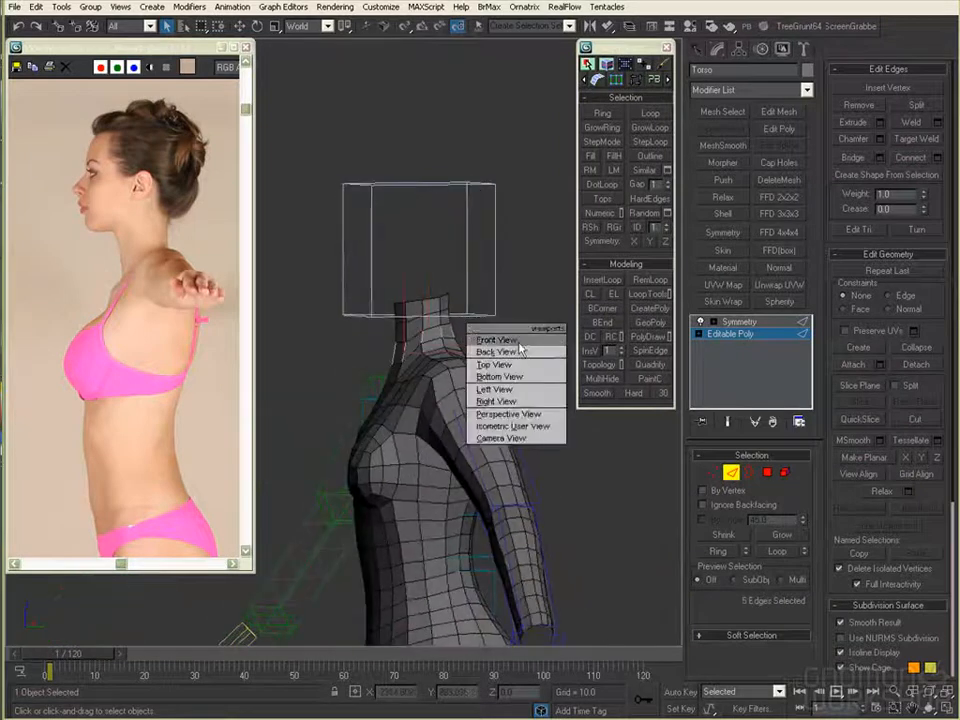
# Step: Relax the selected vertices around the armpit of the base mesh
pyautogui.keyDown('alt'); pyautogui.moveTo(573, 403); pyautogui.dragTo(478, 410, button='middle'); pyautogui.keyUp('alt')
pyautogui.click(380, 434)
pyautogui.scroll(-4, 478, 366)
pyautogui.keyDown('alt'); pyautogui.moveTo(478, 410); pyautogui.dragTo(497, 407, button='middle'); pyautogui.keyUp('alt')
pyautogui.scroll(5, 497, 407)
pyautogui.press('1')
pyautogui.click(492, 425)
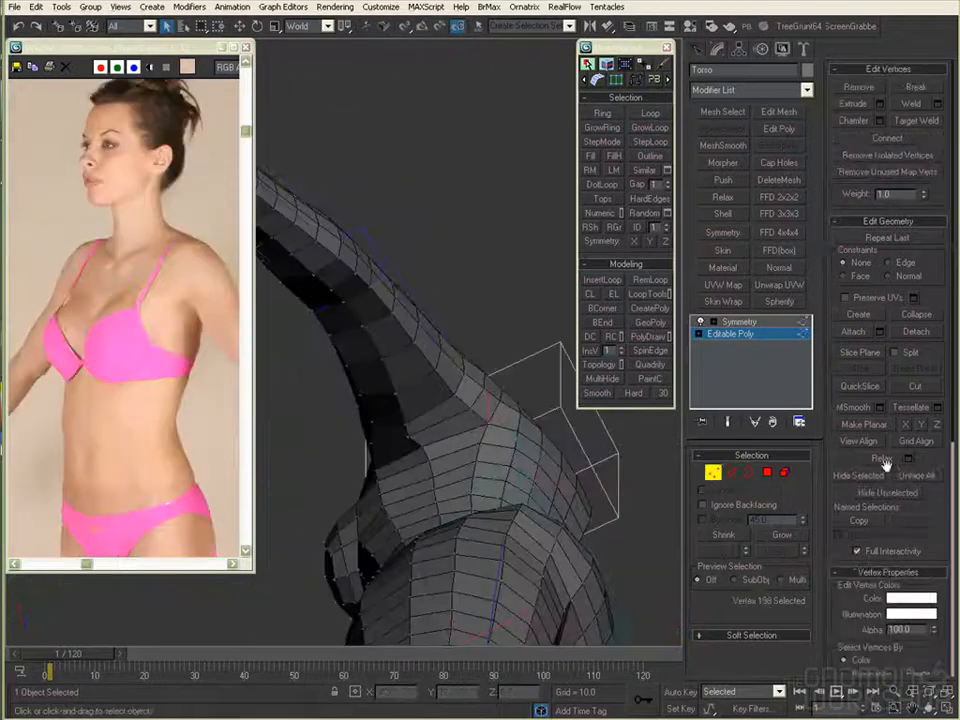
pyautogui.keyDown('alt'); pyautogui.moveTo(560, 400); pyautogui.dragTo(470, 444, button='middle'); pyautogui.keyUp('alt')
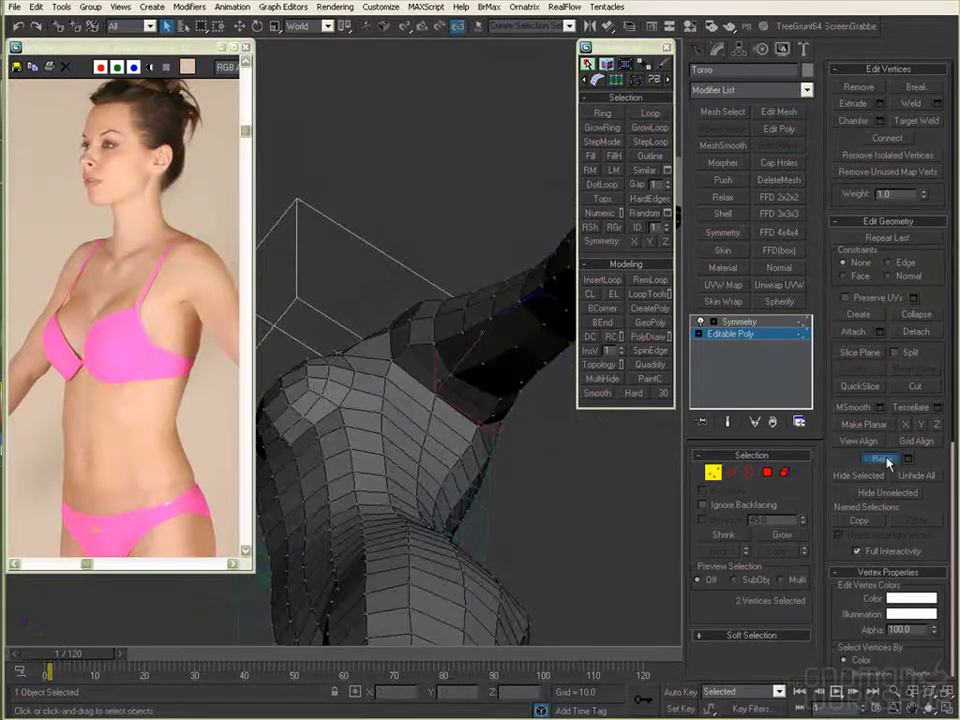
# Step: Examine the edge loops running under the arm, down the side of the torso and over the back
pyautogui.press('2')
pyautogui.keyDown('alt'); pyautogui.moveTo(461, 392); pyautogui.dragTo(437, 430, button='middle'); pyautogui.keyUp('alt')
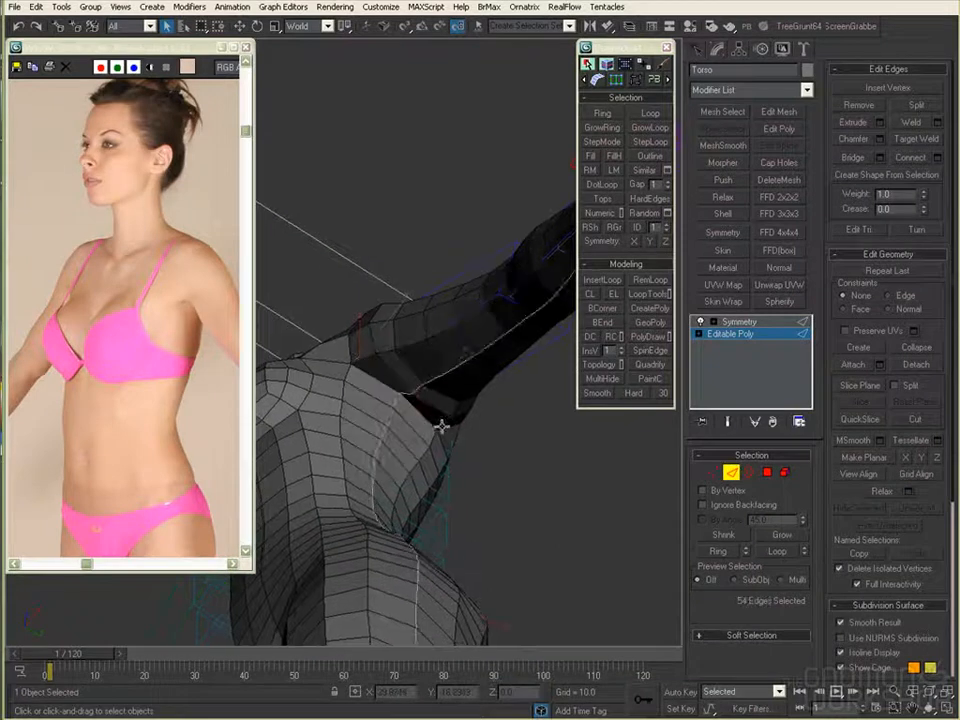
pyautogui.keyDown('alt'); pyautogui.moveTo(497, 428); pyautogui.dragTo(486, 325, button='middle'); pyautogui.keyUp('alt')
pyautogui.doubleClick(480, 416)
pyautogui.click(509, 374)
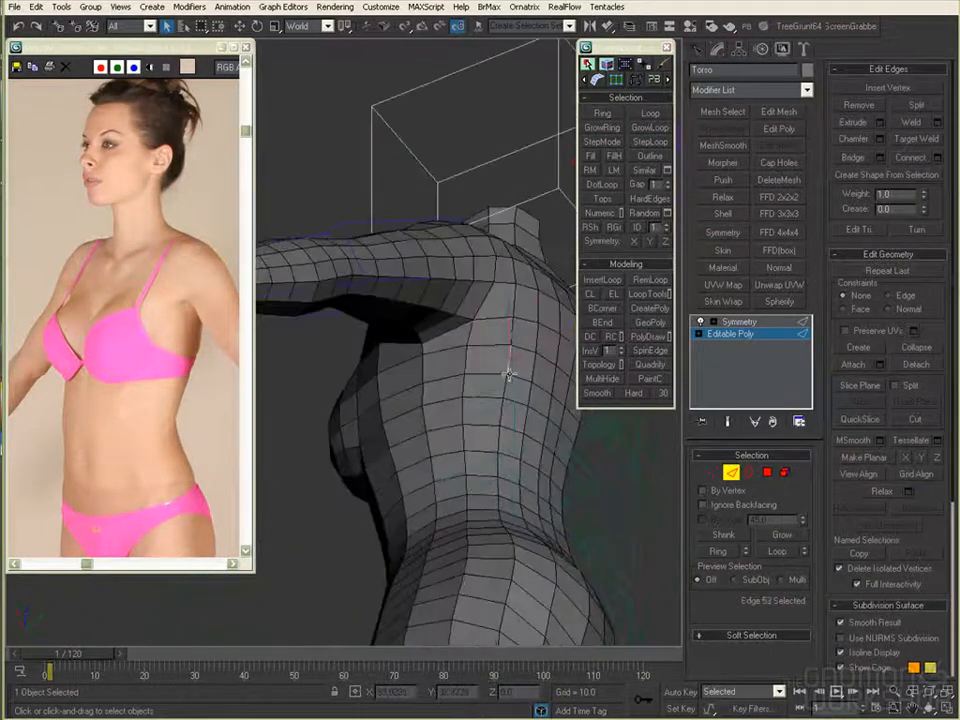
pyautogui.hotkey('alt', 'l')
pyautogui.keyDown('alt'); pyautogui.moveTo(560, 416); pyautogui.dragTo(478, 320, button='middle'); pyautogui.keyUp('alt')
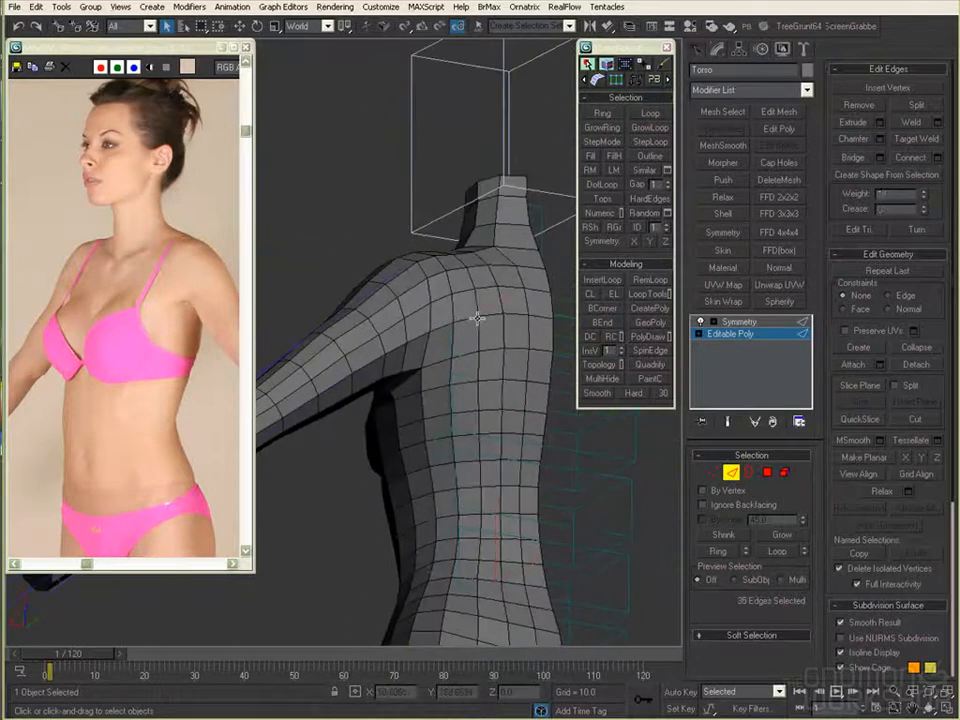
pyautogui.scroll(-3, 457, 272)
pyautogui.keyDown('alt'); pyautogui.moveTo(527, 407); pyautogui.dragTo(455, 300, button='middle'); pyautogui.keyUp('alt')
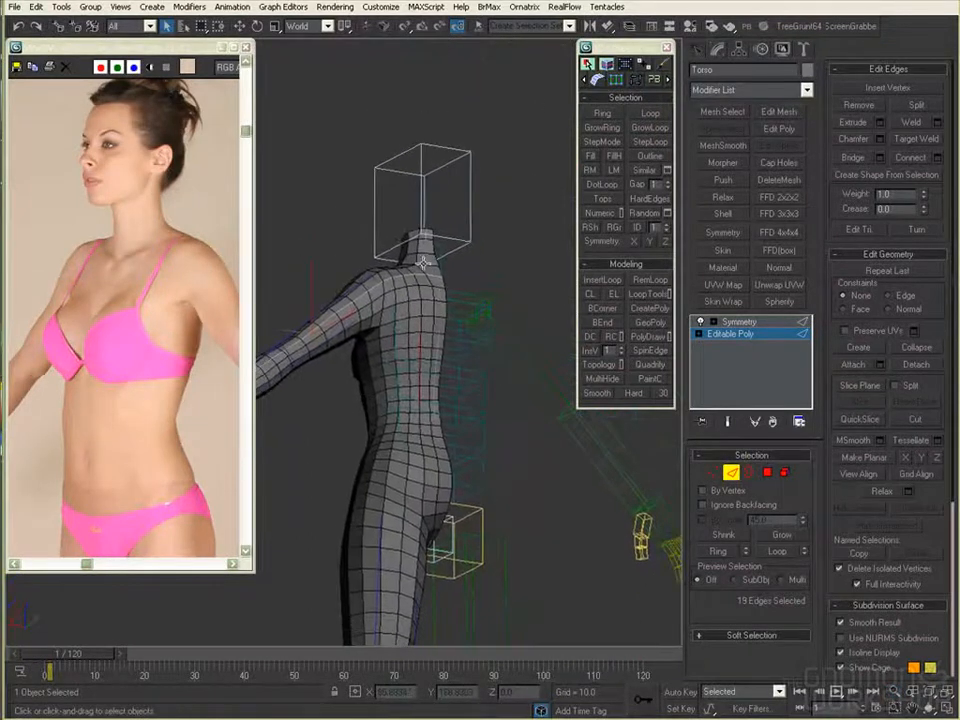
pyautogui.keyDown('alt'); pyautogui.moveTo(504, 395); pyautogui.dragTo(532, 399, button='middle'); pyautogui.keyUp('alt')
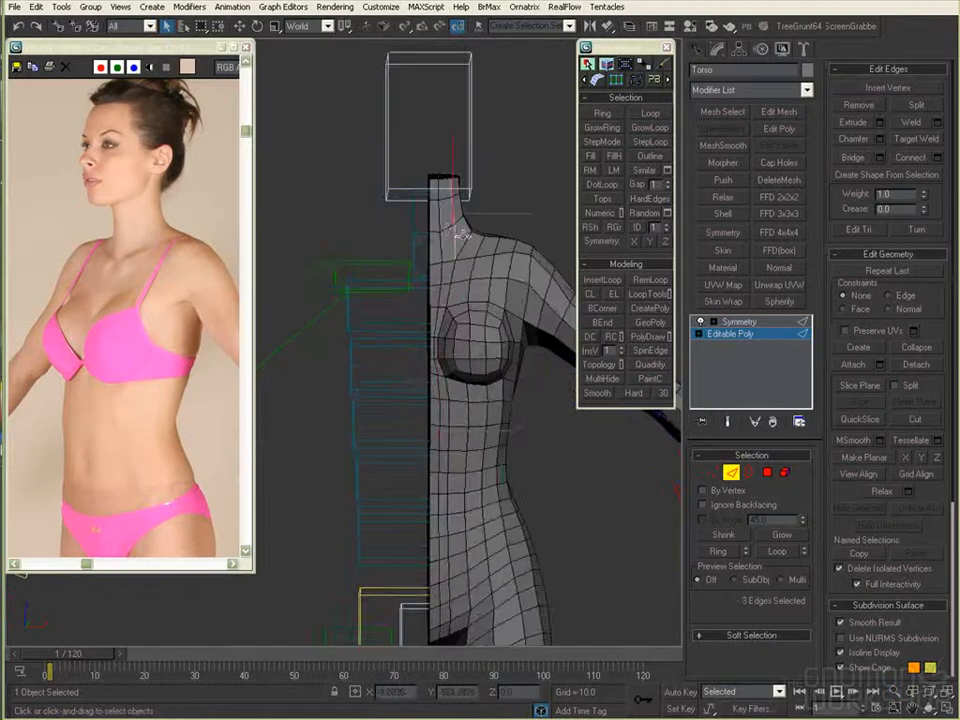
# Step: Examine the edge loops around the front of the torso, the upper arm and the elbow
pyautogui.keyDown('alt'); pyautogui.moveTo(467, 259); pyautogui.dragTo(493, 468, button='middle'); pyautogui.keyUp('alt')
pyautogui.moveTo(493, 468); pyautogui.dragTo(483, 530, button='middle')
pyautogui.click(392, 490)
pyautogui.keyDown('alt'); pyautogui.moveTo(392, 490); pyautogui.dragTo(490, 322, button='middle'); pyautogui.keyUp('alt')
pyautogui.click(410, 380)
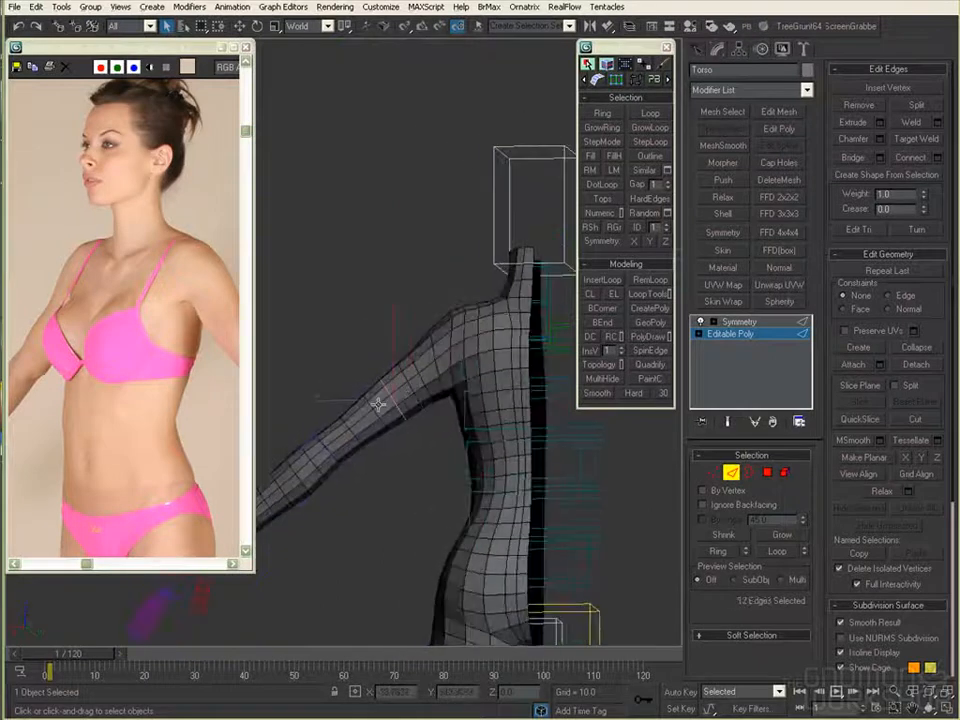
pyautogui.doubleClick(343, 432)
pyautogui.keyDown('ctrl'); pyautogui.keyDown('alt'); pyautogui.moveTo(343, 432); pyautogui.dragTo(424, 390, button='middle'); pyautogui.keyUp('alt'); pyautogui.keyUp('ctrl')
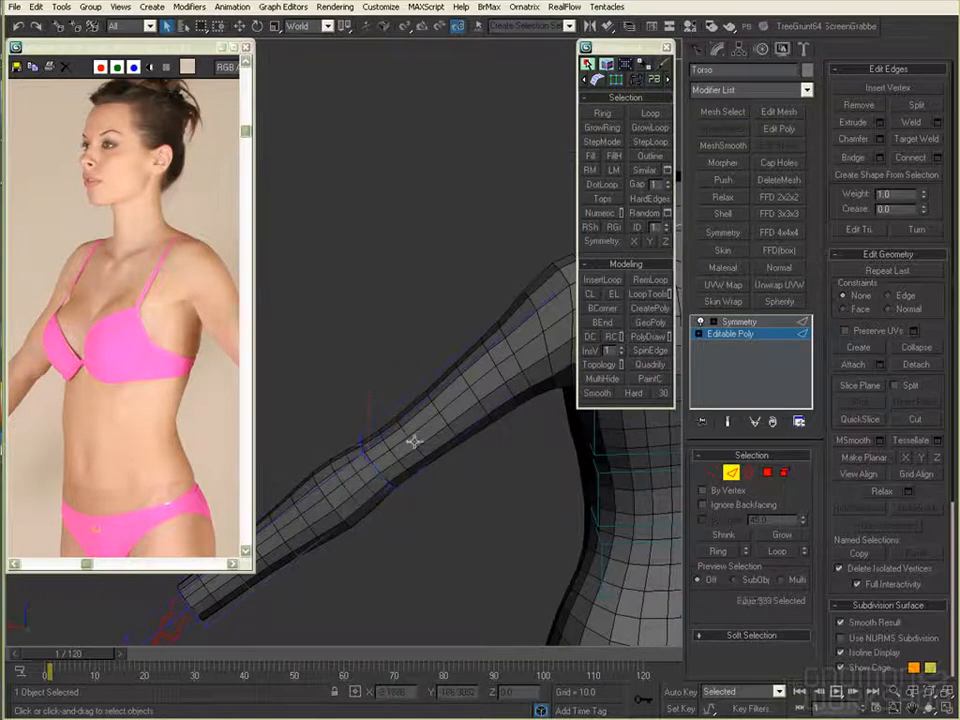
pyautogui.doubleClick(521, 366)
pyautogui.keyDown('alt'); pyautogui.moveTo(521, 366); pyautogui.dragTo(575, 420, button='middle'); pyautogui.keyUp('alt')
# Step: Leave edge editing, return to the Symmetry modifier and inspect the whole mirrored body
pyautogui.click(732, 471)
pyautogui.click(739, 322)
pyautogui.keyDown('ctrl'); pyautogui.keyDown('alt'); pyautogui.moveTo(575, 380); pyautogui.dragTo(552, 392, button='middle'); pyautogui.keyUp('alt'); pyautogui.keyUp('ctrl')
pyautogui.keyDown('ctrl'); pyautogui.keyDown('alt'); pyautogui.moveTo(552, 392); pyautogui.dragTo(490, 310, button='middle'); pyautogui.keyUp('alt'); pyautogui.keyUp('ctrl')
pyautogui.keyDown('ctrl'); pyautogui.keyDown('alt'); pyautogui.moveTo(490, 310); pyautogui.dragTo(531, 437, button='middle'); pyautogui.keyUp('alt'); pyautogui.keyUp('ctrl')
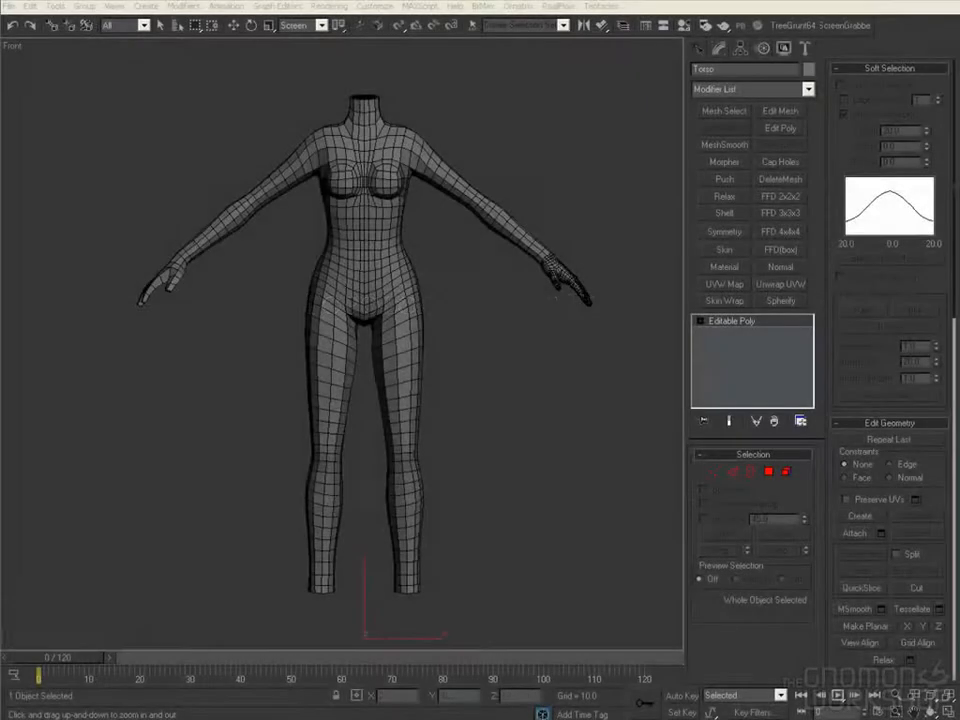
# Step: Split the body with hands along its central edge loop, delete one half and mirror the other with Symmetry
pyautogui.click(733, 471)
pyautogui.keyDown('ctrl'); pyautogui.keyDown('alt'); pyautogui.moveTo(521, 349); pyautogui.dragTo(620, 440, button='middle'); pyautogui.keyUp('alt'); pyautogui.keyUp('ctrl')
pyautogui.doubleClick(371, 330)
pyautogui.click(929, 464)
pyautogui.click(788, 472)
pyautogui.click(420, 300)
pyautogui.press('Delete')
pyautogui.click(788, 472)
pyautogui.click(724, 231)
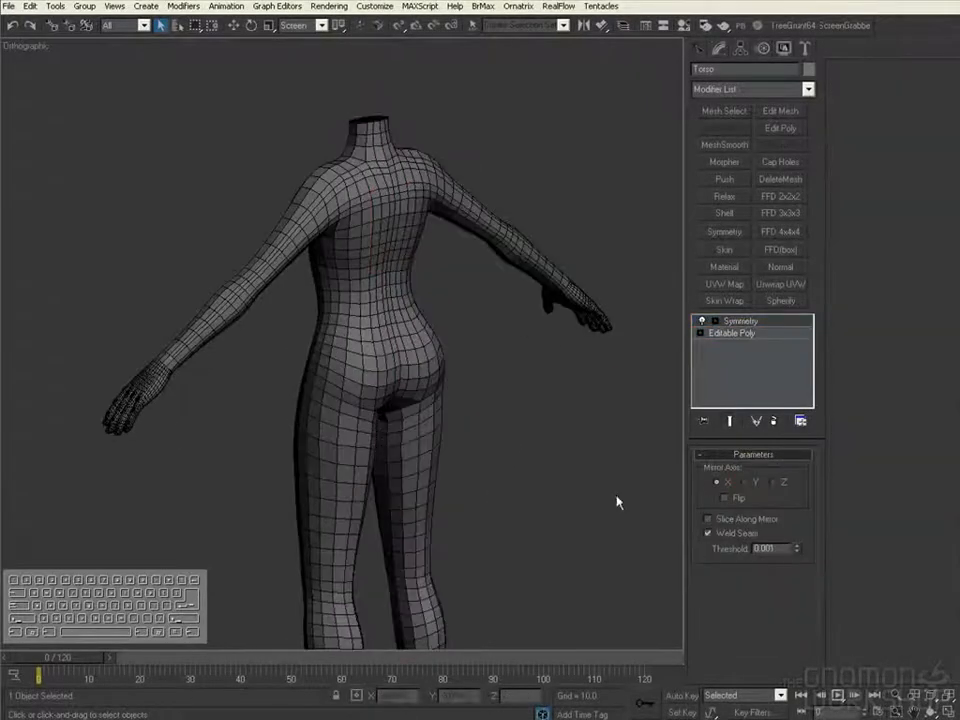
# Step: Inspect the mirrored body closely, toggling the wireframe overlay off and on
pyautogui.rightClick(735, 321)
pyautogui.click(767, 421)
pyautogui.hotkey('alt', 'z')
pyautogui.keyDown('alt'); pyautogui.moveTo(520, 440); pyautogui.dragTo(440, 472, button='middle'); pyautogui.keyUp('alt')
pyautogui.press('F4')
pyautogui.press('F4')
pyautogui.moveTo(440, 472); pyautogui.dragTo(542, 418)
pyautogui.hotkey('ctrl', 'z')
# Step: Open the polygon modeling toolbox and its PolyDraw options for editing the base mesh's edges
pyautogui.click(735, 333)
pyautogui.click(735, 472)
pyautogui.keyDown('alt'); pyautogui.moveTo(450, 350); pyautogui.dragTo(266, 319, button='middle'); pyautogui.keyUp('alt')
pyautogui.click(418, 343)
pyautogui.scroll(2, 403, 341)
pyautogui.click(741, 25)
pyautogui.click(669, 338)
pyautogui.click(543, 178)
pyautogui.rightClick(439, 300)
pyautogui.click(741, 321)
# Step: Connect two vertices across the front of the neck base in the Editable Poly
pyautogui.click(735, 333)
pyautogui.keyDown('alt'); pyautogui.moveTo(400, 318); pyautogui.dragTo(336, 350, button='middle'); pyautogui.keyUp('alt')
pyautogui.click(375, 371)
pyautogui.press('1')
pyautogui.click(336, 350)
pyautogui.keyDown('ctrl'); pyautogui.click(287, 349); pyautogui.keyUp('ctrl')
pyautogui.hotkey('ctrl', 'shift', 'e')
pyautogui.press('2')
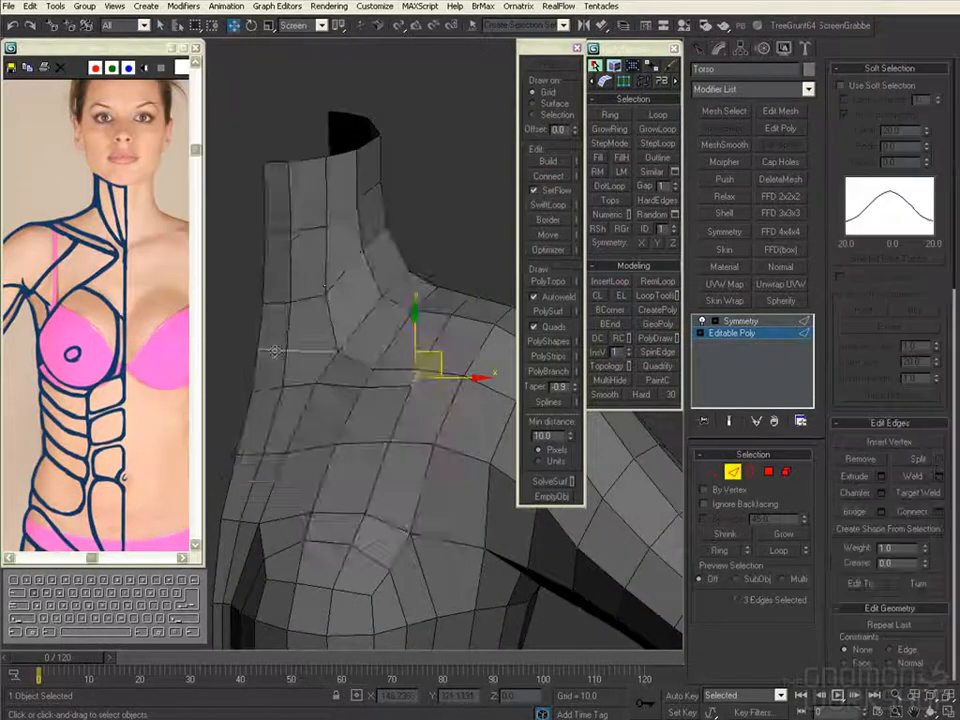
# Step: Rework the vertices and edges between the neck base and upper chest, following the muscle lines drawn on the reference
pyautogui.keyDown('alt'); pyautogui.moveTo(319, 276); pyautogui.dragTo(297, 324, button='middle'); pyautogui.keyUp('alt')
pyautogui.click(297, 324)
pyautogui.press('1')
pyautogui.click(312, 398)
pyautogui.keyDown('alt'); pyautogui.moveTo(324, 382); pyautogui.dragTo(366, 277, button='middle'); pyautogui.keyUp('alt')
pyautogui.press('q')
pyautogui.press('2')
pyautogui.click(403, 438)
pyautogui.doubleClick(403, 438)
pyautogui.press('e')
pyautogui.press('w')
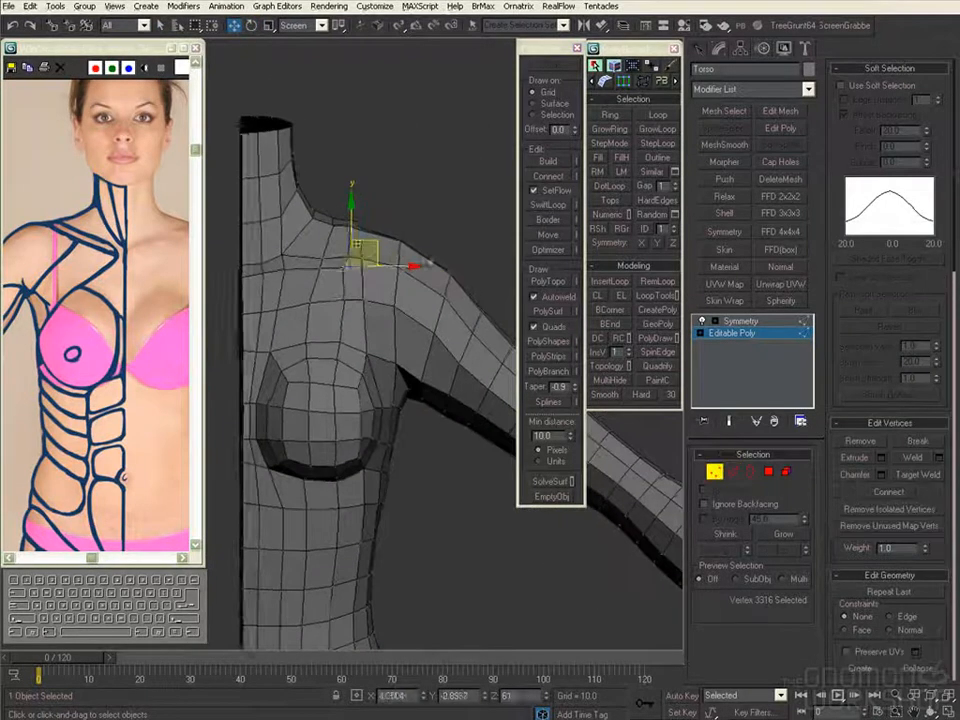
# Step: Slide the edge at the outer collarbone along its neighbouring edges using the Edge constraint
pyautogui.keyDown('alt'); pyautogui.moveTo(430, 263); pyautogui.dragTo(415, 254, button='middle'); pyautogui.keyUp('alt')
pyautogui.press('2')
pyautogui.doubleClick(446, 289)
pyautogui.moveTo(160, 326); pyautogui.dragTo(65, 376, button='middle')
pyautogui.keyDown('alt'); pyautogui.moveTo(428, 238); pyautogui.dragTo(408, 262, button='middle'); pyautogui.keyUp('alt')
pyautogui.click(396, 276)
pyautogui.hotkey('shift', 'x')
pyautogui.moveTo(411, 274); pyautogui.dragTo(404, 272)
# Step: Refine the edge flow where the collarbone meets the top of the shoulder
pyautogui.keyDown('alt'); pyautogui.moveTo(404, 272); pyautogui.dragTo(245, 262, button='middle'); pyautogui.keyUp('alt')
pyautogui.scroll(4, 400, 300)
pyautogui.click(434, 302)
pyautogui.doubleClick(415, 345)
pyautogui.keyDown('alt'); pyautogui.moveTo(415, 345); pyautogui.dragTo(434, 298, button='middle'); pyautogui.keyUp('alt')
pyautogui.scroll(-4, 414, 326)
pyautogui.scroll(4, 414, 326)
pyautogui.press('q')
pyautogui.click(376, 325)
pyautogui.keyDown('alt'); pyautogui.moveTo(331, 344); pyautogui.dragTo(399, 331, button='middle'); pyautogui.keyUp('alt')
pyautogui.press('2')
pyautogui.click(375, 377)
# Step: Adjust the edges and vertices on the side of the neck so they flow toward the shoulder
pyautogui.keyDown('alt'); pyautogui.moveTo(375, 377); pyautogui.dragTo(379, 272, button='middle'); pyautogui.keyUp('alt')
pyautogui.click(379, 307)
pyautogui.press('1')
pyautogui.click(403, 219)
pyautogui.press('2')
pyautogui.click(410, 290)
pyautogui.keyDown('alt'); pyautogui.moveTo(403, 219); pyautogui.dragTo(466, 231, button='middle'); pyautogui.keyUp('alt')
pyautogui.doubleClick(404, 288)
pyautogui.click(362, 296)
pyautogui.keyDown('alt'); pyautogui.moveTo(362, 296); pyautogui.dragTo(383, 320, button='middle'); pyautogui.keyUp('alt')
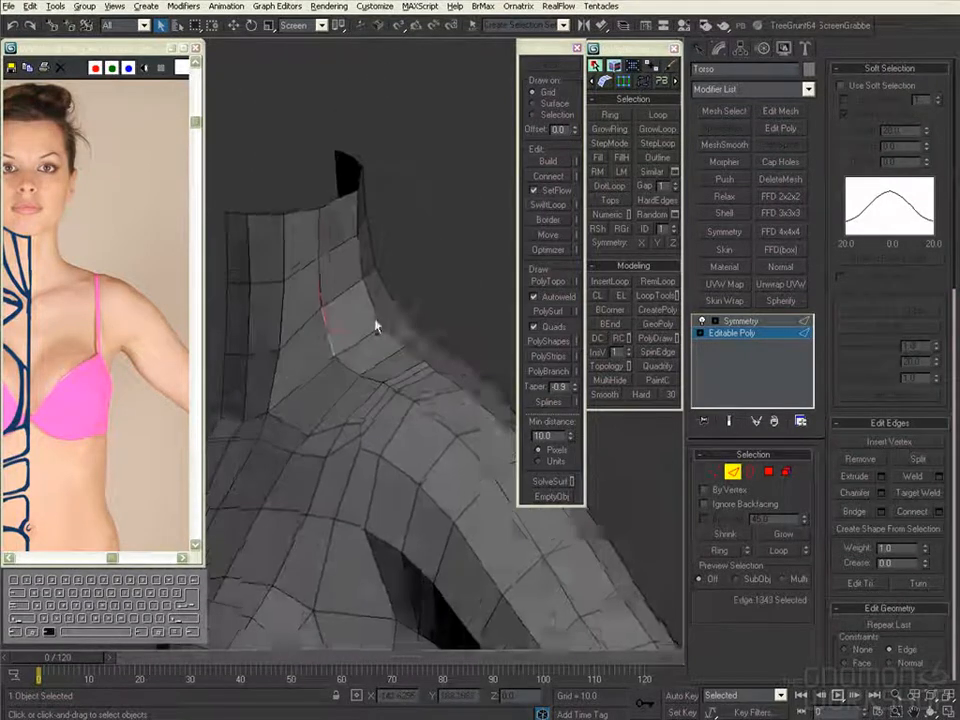
# Step: Reposition the vertices at the base of the neck to even out the edge flow beside the throat
pyautogui.moveTo(93, 464); pyautogui.dragTo(156, 455, button='middle')
pyautogui.keyDown('alt'); pyautogui.moveTo(380, 312); pyautogui.dragTo(366, 392, button='middle'); pyautogui.keyUp('alt')
pyautogui.click(311, 433)
pyautogui.hotkey('shift', 'q')
pyautogui.press('2')
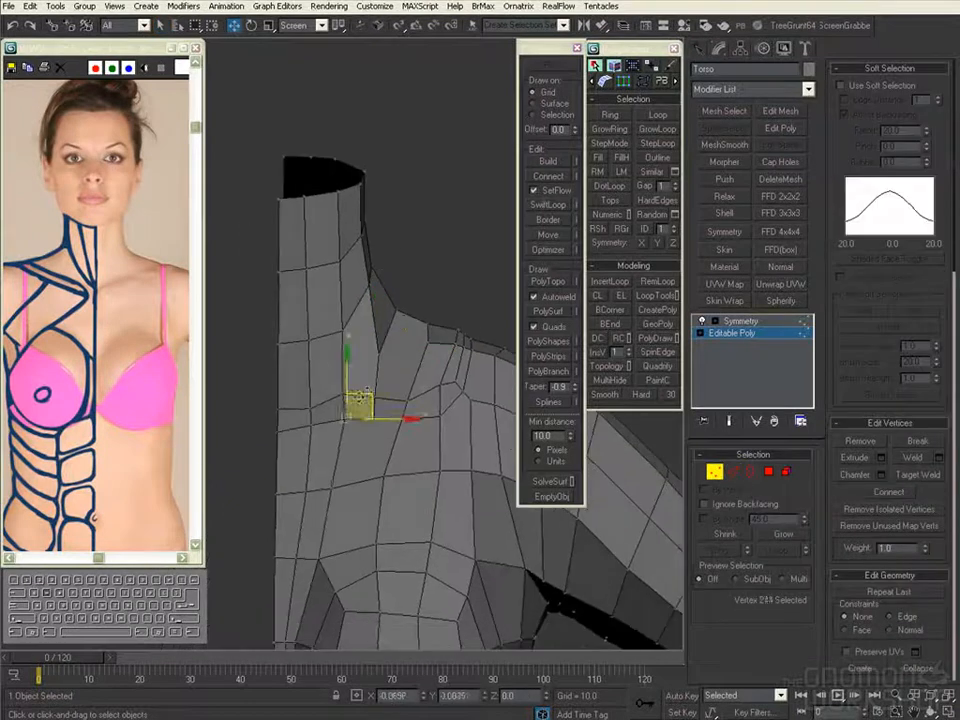
pyautogui.keyDown('alt'); pyautogui.moveTo(424, 348); pyautogui.dragTo(385, 318, button='middle'); pyautogui.keyUp('alt')
pyautogui.moveTo(377, 308); pyautogui.dragTo(383, 306)
pyautogui.click(741, 321)
pyautogui.click(741, 334)
# Step: Nudge the vertices where the side of the neck meets the top of the shoulder
pyautogui.press('1')
pyautogui.keyDown('alt'); pyautogui.moveTo(413, 347); pyautogui.dragTo(385, 374, button='middle'); pyautogui.keyUp('alt')
pyautogui.click(377, 381)
pyautogui.press('w')
pyautogui.moveTo(394, 355); pyautogui.dragTo(392, 356)
pyautogui.keyDown('alt'); pyautogui.moveTo(397, 361); pyautogui.dragTo(369, 435, button='middle'); pyautogui.keyUp('alt')
pyautogui.press('2')
pyautogui.press('1')
# Step: Adjust the lengthwise edge on the front side of the neck so its spacing matches the neighbouring edges
pyautogui.click(740, 321)
pyautogui.hotkey('alt', 'z')
pyautogui.moveTo(372, 400); pyautogui.dragTo(377, 470)
pyautogui.click(746, 333)
pyautogui.press('2')
pyautogui.moveTo(405, 376); pyautogui.dragTo(428, 386, button='middle')
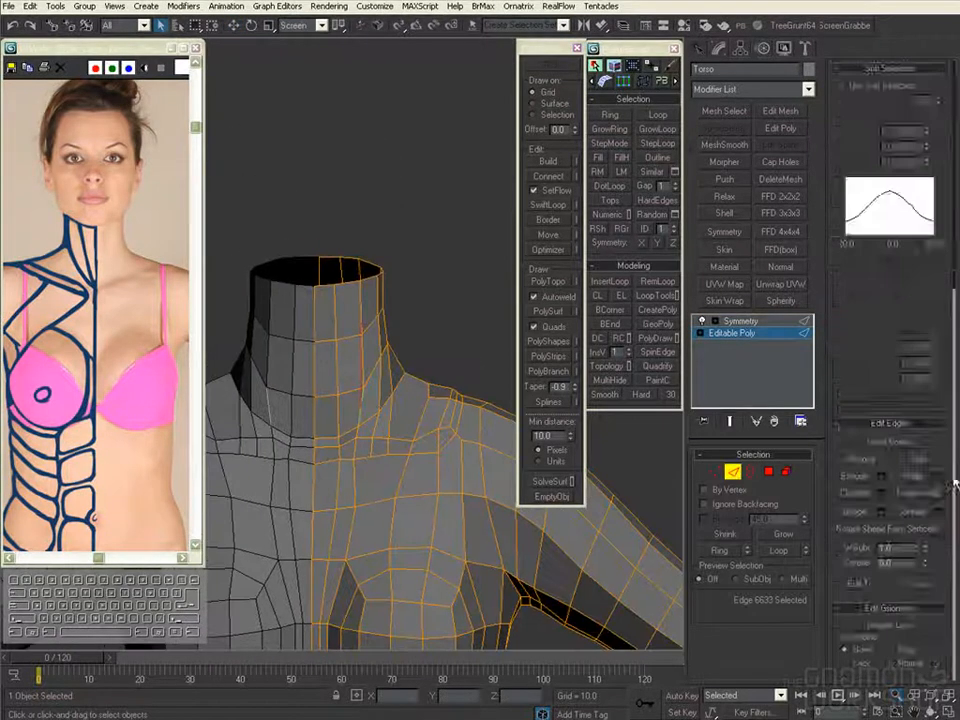
pyautogui.click(915, 656)
pyautogui.moveTo(349, 77); pyautogui.dragTo(316, 77)
pyautogui.click(398, 122)
pyautogui.click(360, 404)
pyautogui.press('z')
# Step: Reposition the vertices around the inner end of the collarbone, just below the throat
pyautogui.press('q')
pyautogui.press('1')
pyautogui.press('w')
pyautogui.click(348, 343)
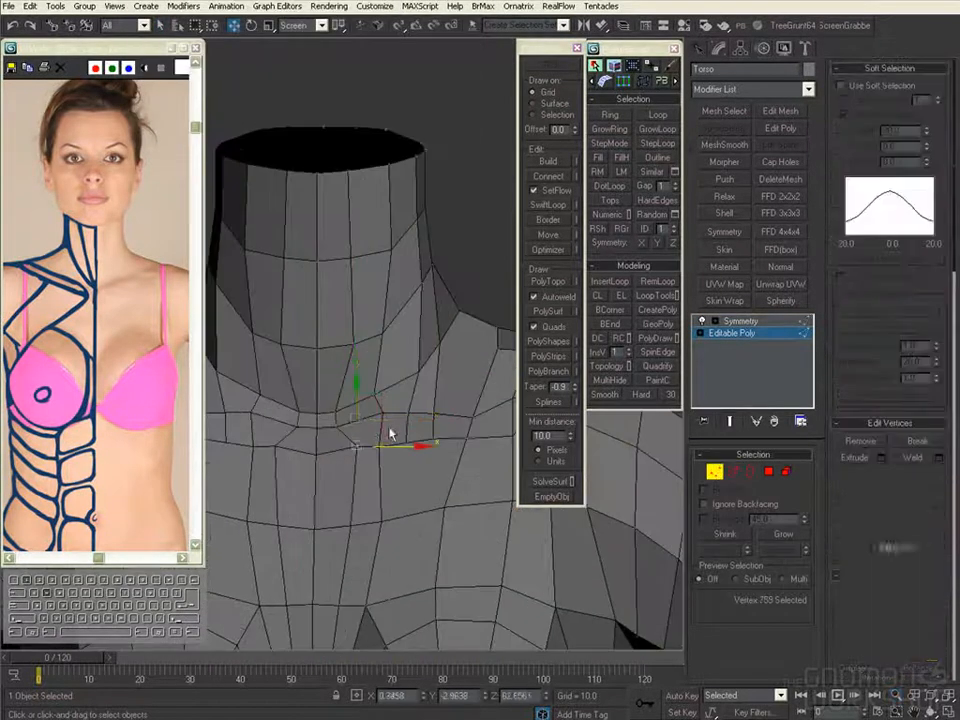
pyautogui.click(389, 249)
pyautogui.moveTo(380, 379); pyautogui.dragTo(408, 369, button='middle')
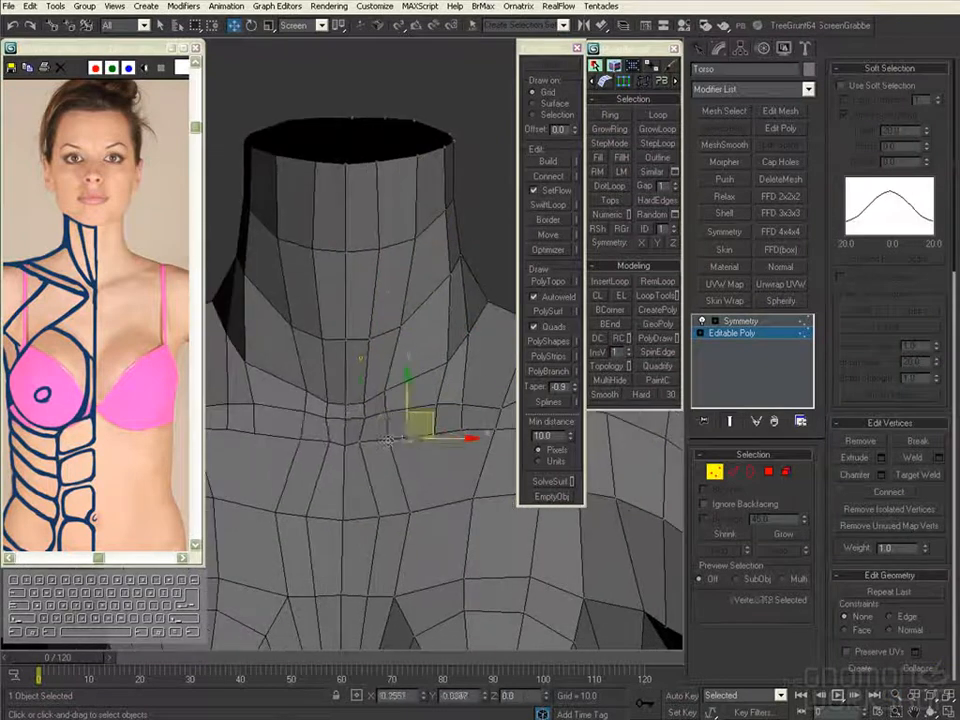
pyautogui.scroll(-2, 424, 414)
pyautogui.keyDown('alt'); pyautogui.moveTo(424, 414); pyautogui.dragTo(430, 372, button='middle'); pyautogui.keyUp('alt')
# Step: Slide the vertex at the neck base along its adjoining edges using the Edge constraint
pyautogui.hotkey('shift', 'x')
pyautogui.scroll(2, 435, 360)
pyautogui.click(435, 348)
pyautogui.moveTo(452, 328); pyautogui.dragTo(456, 328)
pyautogui.hotkey('shift', 'x')
pyautogui.press('w')
pyautogui.keyDown('alt'); pyautogui.moveTo(456, 328); pyautogui.dragTo(447, 328, button='middle'); pyautogui.keyUp('alt')
# Step: Select the edge loop running from the top of the shoulder down across the breast and torso
pyautogui.keyDown('alt'); pyautogui.moveTo(404, 391); pyautogui.dragTo(396, 380, button='middle'); pyautogui.keyUp('alt')
pyautogui.keyDown('ctrl'); pyautogui.keyDown('alt'); pyautogui.moveTo(396, 380); pyautogui.dragTo(403, 340, button='middle'); pyautogui.keyUp('alt'); pyautogui.keyUp('ctrl')
pyautogui.keyDown('alt'); pyautogui.moveTo(367, 428); pyautogui.dragTo(429, 364, button='middle'); pyautogui.keyUp('alt')
pyautogui.press('1')
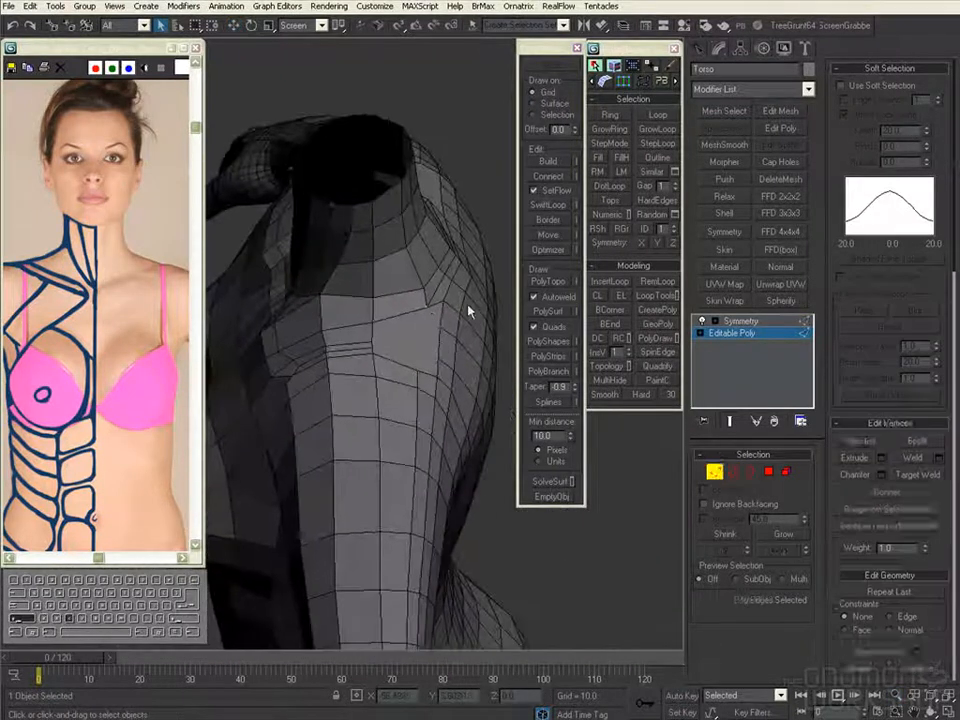
pyautogui.keyDown('alt'); pyautogui.moveTo(469, 313); pyautogui.dragTo(923, 360, button='middle'); pyautogui.keyUp('alt')
pyautogui.press('2')
pyautogui.press('1')
pyautogui.press('2')
pyautogui.moveTo(328, 319); pyautogui.dragTo(398, 304, button='middle')
pyautogui.click(493, 235)
pyautogui.click(397, 301)
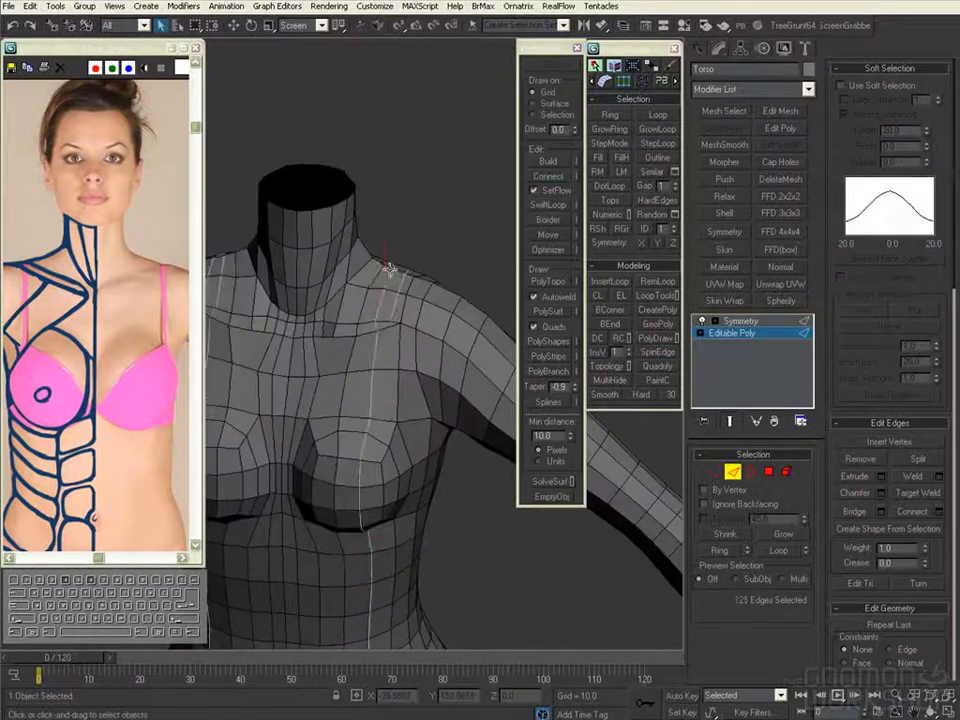
# Step: Adjust the edge on top of the shoulder beside the neck, undoing the last change
pyautogui.keyDown('alt'); pyautogui.moveTo(453, 288); pyautogui.dragTo(420, 284, button='middle'); pyautogui.keyUp('alt')
pyautogui.click(418, 280)
pyautogui.scroll(-5, 911, 533)
pyautogui.keyDown('alt'); pyautogui.moveTo(480, 285); pyautogui.dragTo(408, 317, button='middle'); pyautogui.keyUp('alt')
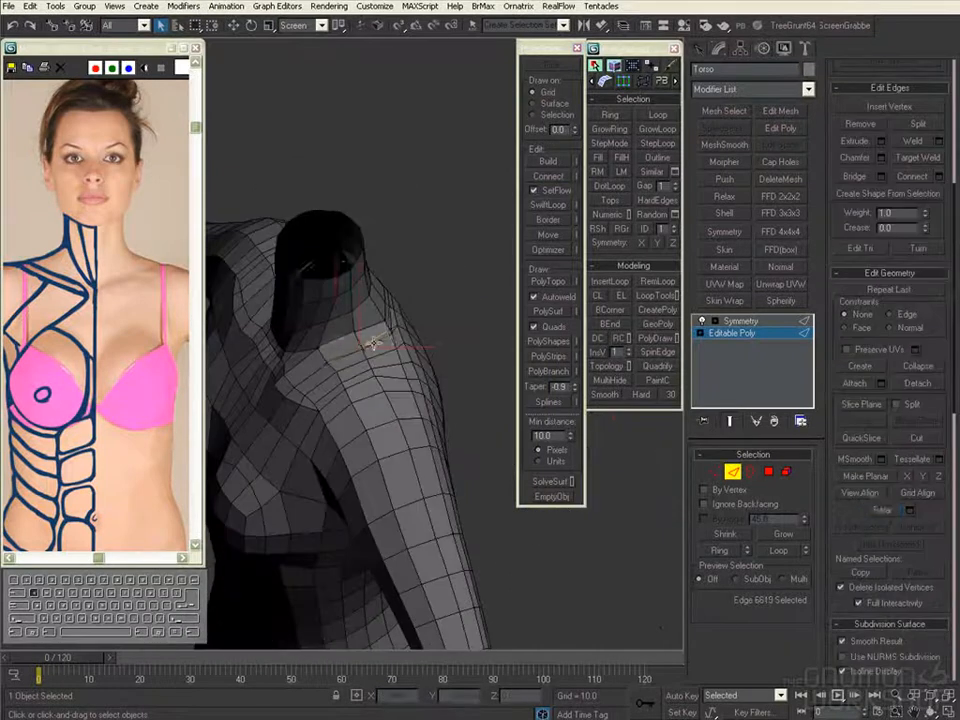
pyautogui.press('w')
pyautogui.keyDown('alt'); pyautogui.moveTo(330, 330); pyautogui.dragTo(420, 288, button='middle'); pyautogui.keyUp('alt')
pyautogui.press('q')
pyautogui.click(422, 381)
pyautogui.hotkey('ctrl', 'z')
# Step: Refine the edges on the shoulder cap, dropping the ring selection and working on the single edge instead
pyautogui.hotkey('shift', 'x')
pyautogui.press('2')
pyautogui.click(437, 403)
pyautogui.hotkey('alt', 'r')
pyautogui.hotkey('ctrl', 'z')
pyautogui.keyDown('alt'); pyautogui.moveTo(437, 403); pyautogui.dragTo(430, 356, button='middle'); pyautogui.keyUp('alt')
pyautogui.click(400, 490)
pyautogui.press('w')
pyautogui.keyDown('alt'); pyautogui.moveTo(400, 490); pyautogui.dragTo(379, 370, button='middle'); pyautogui.keyUp('alt')
# Step: Reposition the edges and vertices across the front of the shoulder
pyautogui.click(396, 387)
pyautogui.click(401, 345)
pyautogui.press('q')
pyautogui.click(418, 292)
pyautogui.press('1')
pyautogui.press('w')
pyautogui.press('2')
# Step: Select the edge ring and loop across the front of the shoulder and rework the vertices above the armpit
pyautogui.click(390, 322)
pyautogui.press('w')
pyautogui.hotkey('alt', 'r')
pyautogui.press('q')
pyautogui.click(306, 306)
pyautogui.hotkey('alt', 'l')
pyautogui.click(362, 383)
pyautogui.click(374, 307)
pyautogui.keyDown('alt'); pyautogui.moveTo(374, 307); pyautogui.dragTo(375, 296, button='middle'); pyautogui.keyUp('alt')
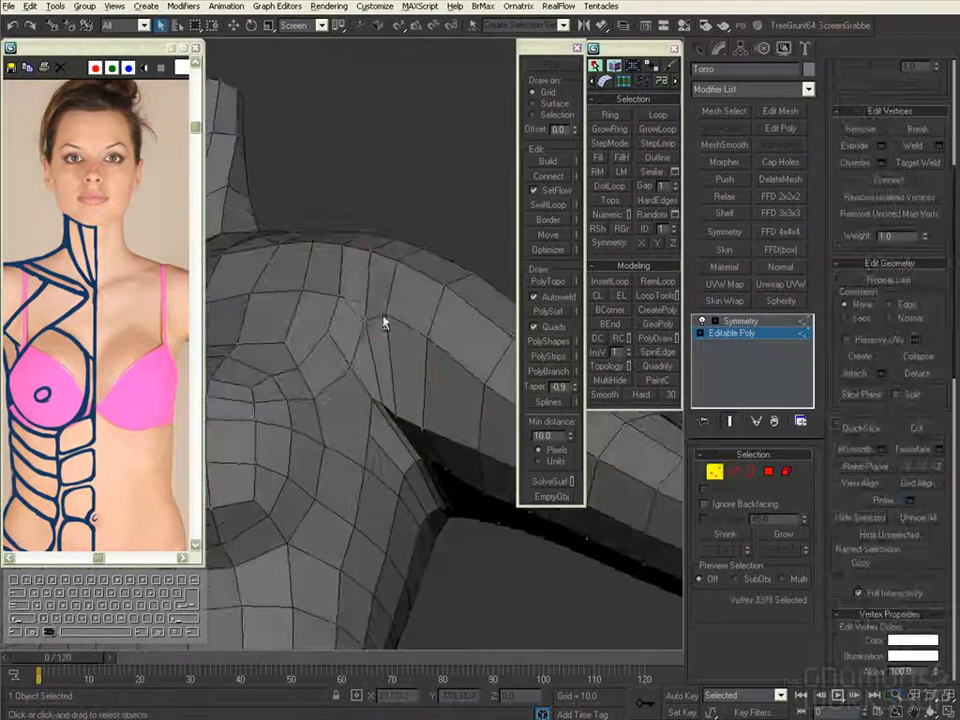
# Step: Select the edge loop running from the armpit over the shoulder
pyautogui.click(733, 471)
pyautogui.click(371, 358)
pyautogui.hotkey('alt', 'l')
pyautogui.hotkey('alt', 'z')
pyautogui.keyDown('alt'); pyautogui.moveTo(371, 358); pyautogui.dragTo(381, 335, button='middle'); pyautogui.keyUp('alt')
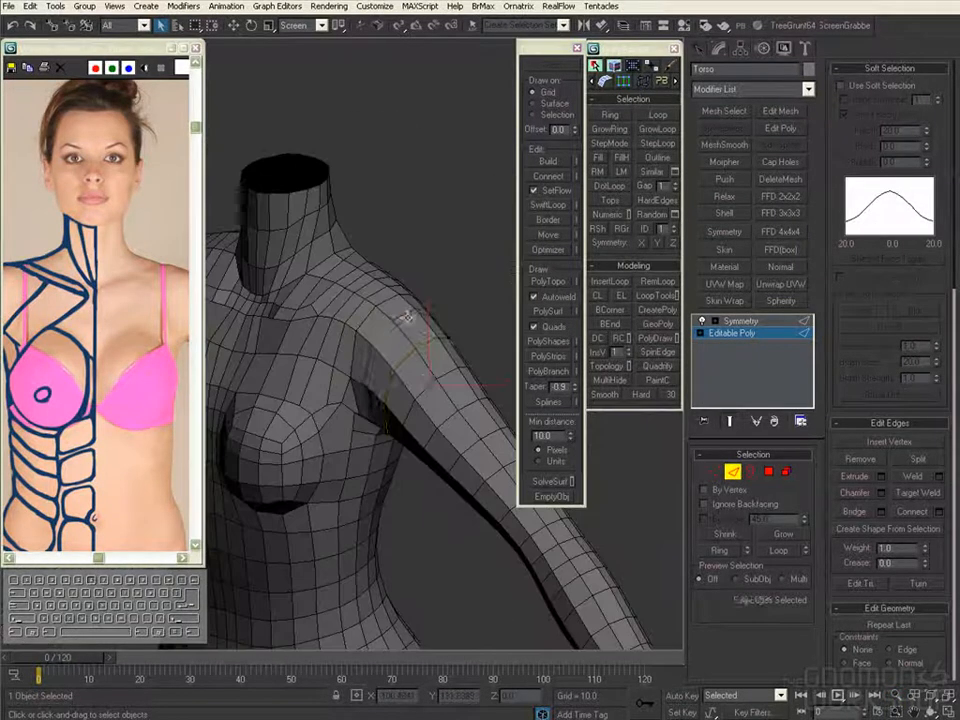
pyautogui.keyDown('alt'); pyautogui.moveTo(434, 380); pyautogui.dragTo(400, 374, button='middle'); pyautogui.keyUp('alt')
pyautogui.keyDown('ctrl'); pyautogui.keyDown('alt'); pyautogui.moveTo(400, 374); pyautogui.dragTo(392, 343, button='middle'); pyautogui.keyUp('alt'); pyautogui.keyUp('ctrl')
# Step: Move the vertices on the upper chest above the outer side of the breast and adjust the neighbouring edge
pyautogui.press('w')
pyautogui.click(354, 347)
pyautogui.press('1')
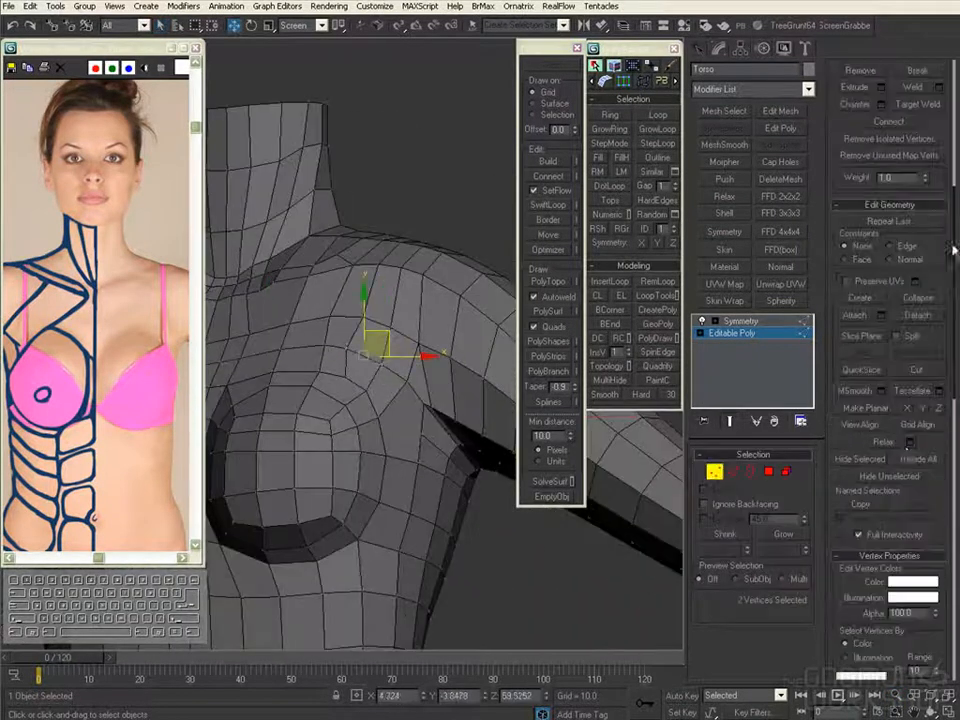
pyautogui.keyDown('alt'); pyautogui.moveTo(384, 406); pyautogui.dragTo(392, 404, button='middle'); pyautogui.keyUp('alt')
pyautogui.press('2')
pyautogui.click(390, 407)
pyautogui.press('q')
# Step: Select the edge ring on the upper chest and the adjoining vertices for reshaping
pyautogui.moveTo(425, 300)
pyautogui.keyDown('ctrl'); pyautogui.keyDown('alt'); pyautogui.mouseDown(button='middle')
pyautogui.moveTo(437, 373)
pyautogui.moveTo(456, 379)
pyautogui.moveTo(423, 305)
pyautogui.mouseUp(button='middle'); pyautogui.keyUp('alt'); pyautogui.keyUp('ctrl')
pyautogui.moveTo(423, 305); pyautogui.dragTo(372, 308, button='middle')
pyautogui.press('1')
pyautogui.press('2')
pyautogui.click(358, 275)
pyautogui.hotkey('alt', 'r')
pyautogui.click(358, 276)
pyautogui.press('1')
pyautogui.keyDown('ctrl'); pyautogui.click(371, 279); pyautogui.keyUp('ctrl')
# Step: Select the ring of edges on the inner chest above the breast, including the adjoining edges near the sternum
pyautogui.press('2')
pyautogui.keyDown('alt'); pyautogui.moveTo(366, 360); pyautogui.dragTo(397, 300, button='middle'); pyautogui.keyUp('alt')
pyautogui.click(341, 336)
pyautogui.hotkey('alt', 'r')
pyautogui.keyDown('ctrl'); pyautogui.keyDown('alt'); pyautogui.moveTo(341, 336); pyautogui.dragTo(394, 281, button='middle'); pyautogui.keyUp('alt'); pyautogui.keyUp('ctrl')
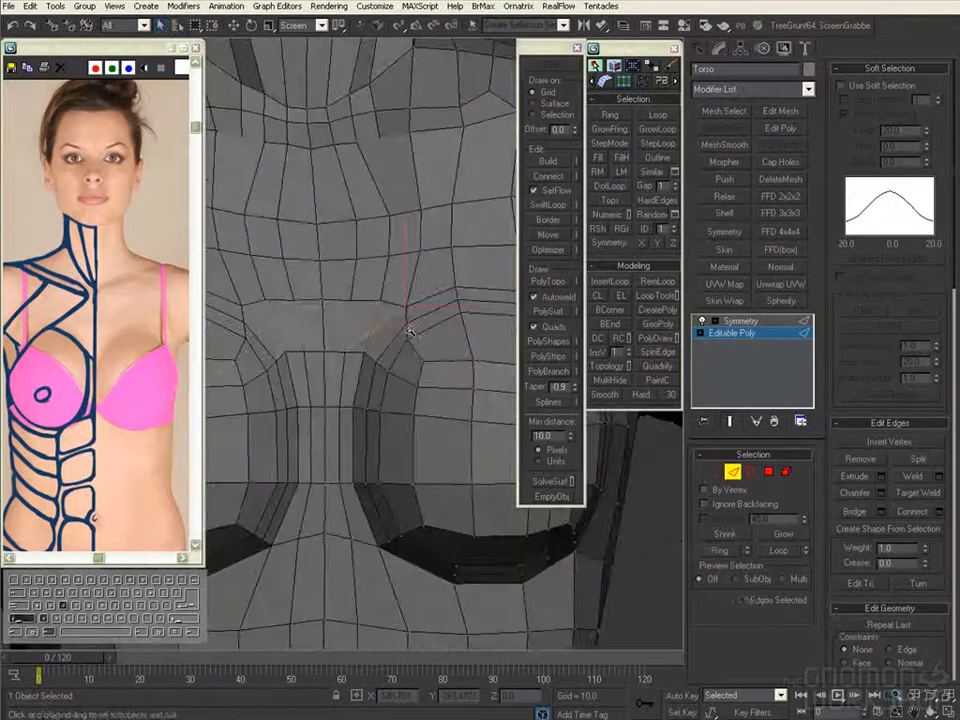
pyautogui.keyDown('ctrl'); pyautogui.click(374, 329); pyautogui.keyUp('ctrl')
pyautogui.keyDown('alt'); pyautogui.moveTo(374, 329); pyautogui.dragTo(364, 344, button='middle'); pyautogui.keyUp('alt')
# Step: Select the edge loop curving along the upper inner side of the breast
pyautogui.moveTo(926, 583); pyautogui.dragTo(926, 266)
pyautogui.press('q')
pyautogui.press('2')
pyautogui.keyDown('alt'); pyautogui.moveTo(388, 335); pyautogui.dragTo(400, 420, button='middle'); pyautogui.keyUp('alt')
pyautogui.click(403, 379)
pyautogui.hotkey('alt', 'l')
pyautogui.moveTo(400, 420)
pyautogui.keyDown('alt'); pyautogui.mouseDown(button='middle')
pyautogui.moveTo(242, 424)
pyautogui.moveTo(395, 410)
pyautogui.mouseUp(button='middle'); pyautogui.keyUp('alt')
pyautogui.keyDown('ctrl'); pyautogui.keyDown('alt'); pyautogui.moveTo(395, 410); pyautogui.dragTo(409, 300, button='middle'); pyautogui.keyUp('alt'); pyautogui.keyUp('ctrl')
# Step: Move the vertex at the upper inner corner of the breast and select the edge loop passing through it
pyautogui.press('1')
pyautogui.click(380, 400)
pyautogui.press('w')
pyautogui.moveTo(418, 386); pyautogui.dragTo(396, 368)
pyautogui.press('2')
pyautogui.click(398, 362)
pyautogui.keyDown('alt'); pyautogui.moveTo(401, 361); pyautogui.dragTo(300, 380, button='middle'); pyautogui.keyUp('alt')
pyautogui.hotkey('alt', 'l')
# Step: Rework the vertices and short edges where the chest edges meet the breast loops near the sternum
pyautogui.press('1')
pyautogui.keyDown('alt'); pyautogui.moveTo(387, 308); pyautogui.dragTo(414, 317, button='middle'); pyautogui.keyUp('alt')
pyautogui.click(352, 370)
pyautogui.press('2')
pyautogui.moveTo(380, 366)
pyautogui.keyDown('alt'); pyautogui.mouseDown(button='middle')
pyautogui.moveTo(388, 339)
pyautogui.moveTo(368, 354)
pyautogui.mouseUp(button='middle'); pyautogui.keyUp('alt')
pyautogui.press('2')
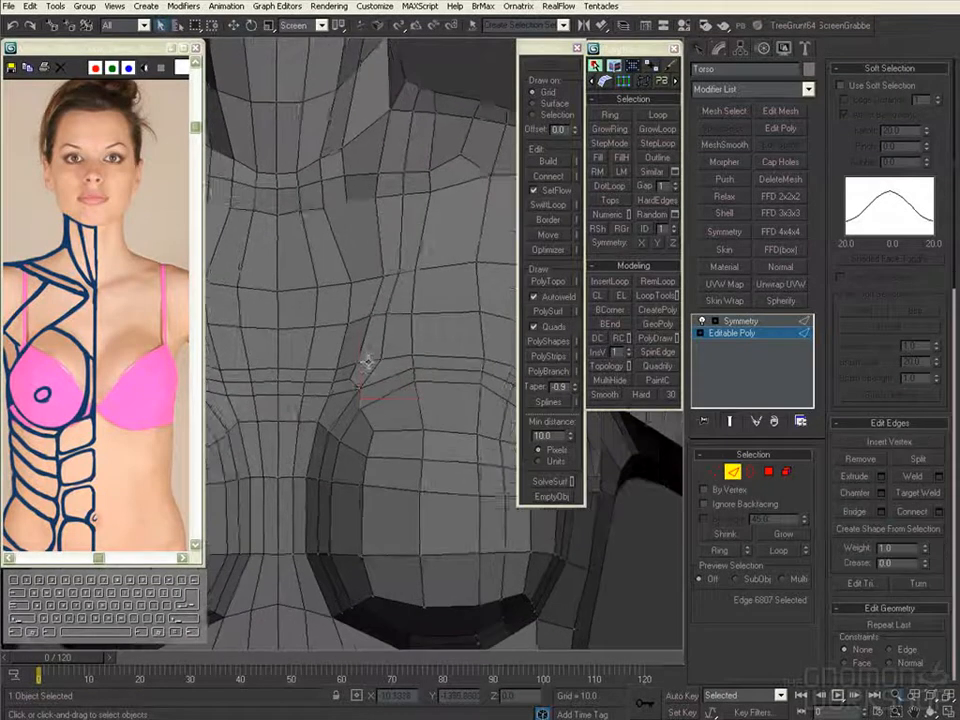
pyautogui.click(373, 386)
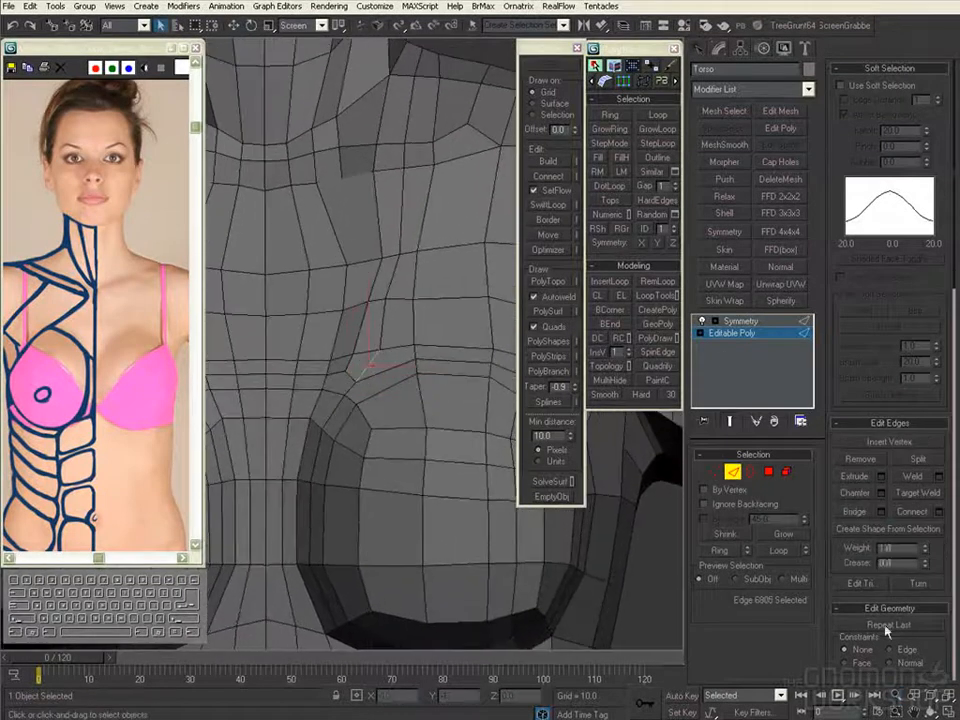
# Step: Reposition the vertex at the lower inner edge of the breast to smooth the crease line
pyautogui.keyDown('ctrl'); pyautogui.keyDown('alt'); pyautogui.moveTo(478, 501); pyautogui.dragTo(432, 492, button='middle'); pyautogui.keyUp('alt'); pyautogui.keyUp('ctrl')
pyautogui.click(414, 486)
pyautogui.click(431, 456)
pyautogui.moveTo(432, 492); pyautogui.dragTo(426, 355, button='middle')
pyautogui.press('1')
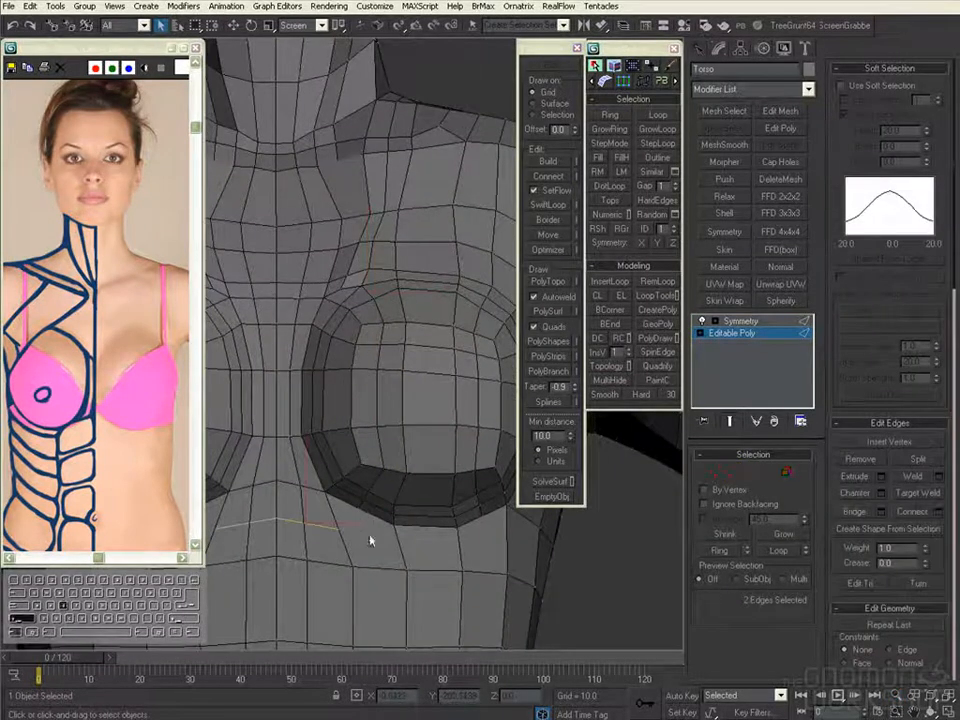
pyautogui.keyDown('alt'); pyautogui.moveTo(430, 509); pyautogui.dragTo(438, 498, button='middle'); pyautogui.keyUp('alt')
pyautogui.press('w')
pyautogui.click(908, 424)
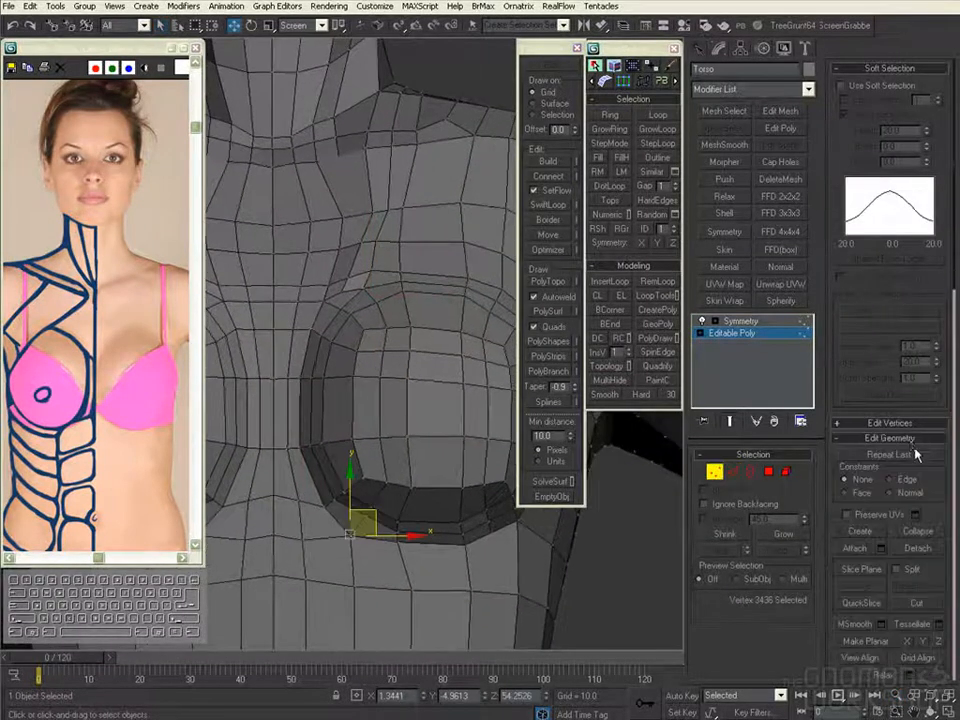
pyautogui.click(895, 73)
# Step: Select an edge on the lower breast and the edge directly beneath the breast crease
pyautogui.keyDown('alt'); pyautogui.moveTo(377, 501); pyautogui.dragTo(341, 273, button='middle'); pyautogui.keyUp('alt')
pyautogui.press('2')
pyautogui.press('q')
pyautogui.click(392, 468)
pyautogui.press('5')
pyautogui.keyDown('ctrl'); pyautogui.keyDown('alt'); pyautogui.moveTo(428, 285); pyautogui.dragTo(350, 400, button='middle'); pyautogui.keyUp('alt'); pyautogui.keyUp('ctrl')
pyautogui.click(346, 450)
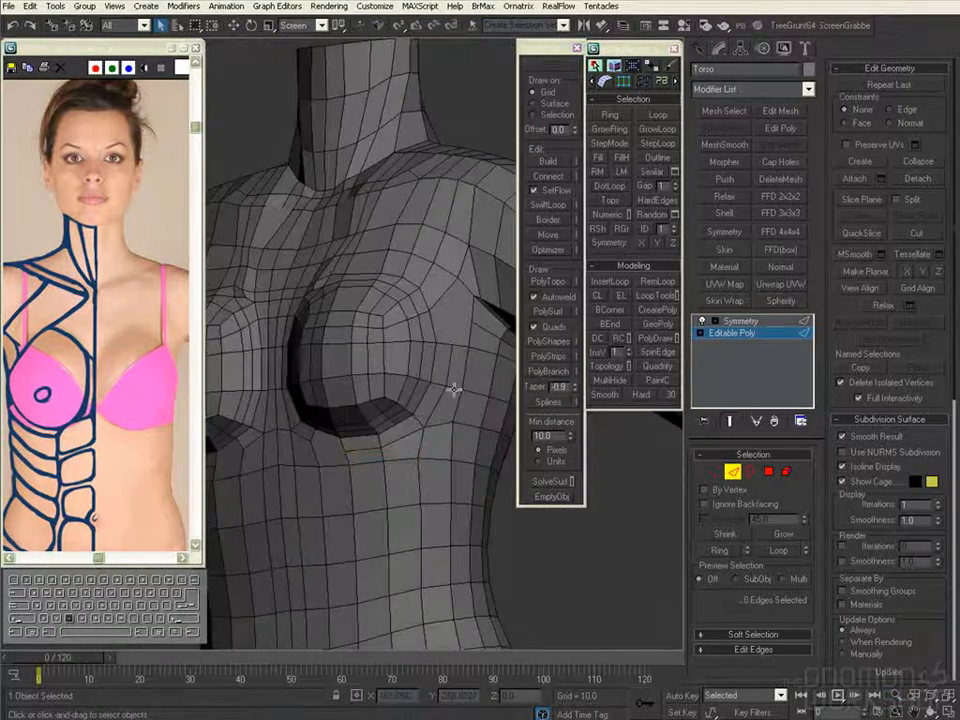
# Step: Select the edge loop curving around the outer upper side of the breast
pyautogui.press('1')
pyautogui.keyDown('alt'); pyautogui.moveTo(478, 422); pyautogui.dragTo(408, 376, button='middle'); pyautogui.keyUp('alt')
pyautogui.press('2')
pyautogui.click(416, 313)
pyautogui.press('6')
pyautogui.press('6')
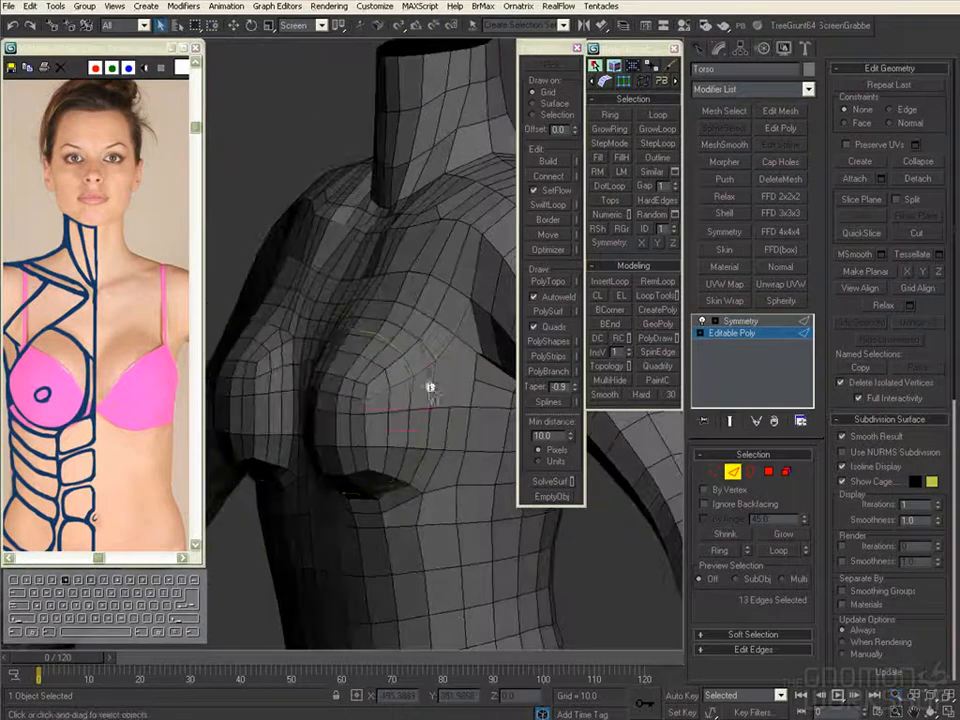
# Step: Relax the mesh on the outer side of the breast next to the armpit
pyautogui.press('1')
pyautogui.click(467, 352)
pyautogui.keyDown('alt'); pyautogui.moveTo(467, 352); pyautogui.dragTo(443, 296, button='middle'); pyautogui.keyUp('alt')
pyautogui.press('2')
pyautogui.click(415, 300)
pyautogui.press('1')
pyautogui.click(889, 306)
pyautogui.press('2')
# Step: Cut and relax the edges where the outer breast loop turns onto the upper arm
pyautogui.keyDown('alt'); pyautogui.moveTo(400, 338); pyautogui.dragTo(370, 412, button='middle'); pyautogui.keyUp('alt')
pyautogui.press('1')
pyautogui.doubleClick(413, 291)
pyautogui.press('1')
pyautogui.hotkey('alt', 'c')
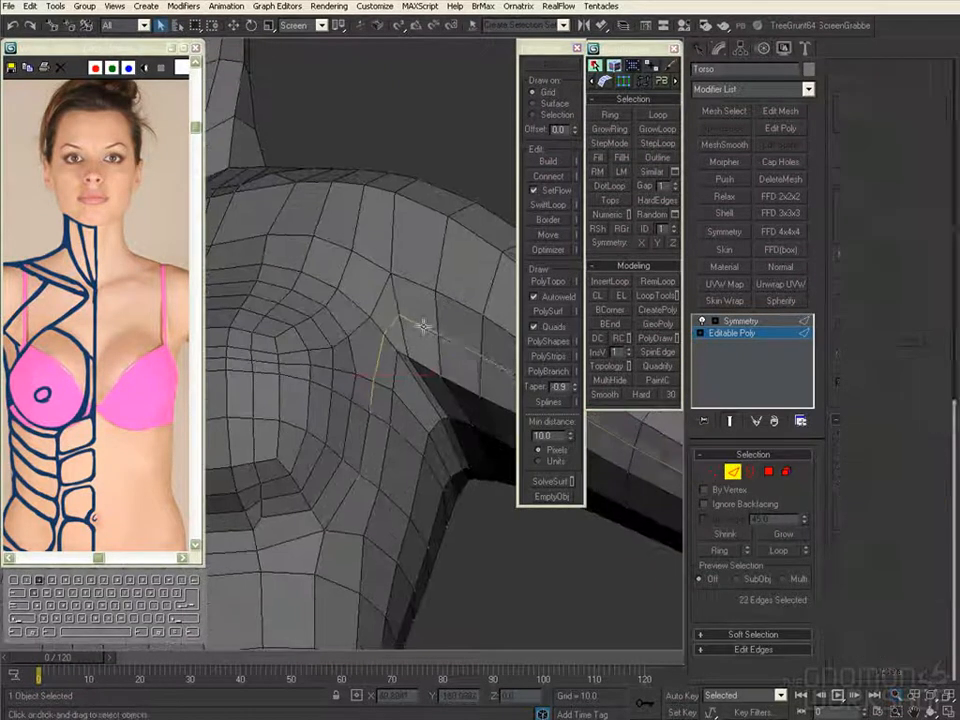
pyautogui.click(396, 305)
pyautogui.keyDown('alt'); pyautogui.moveTo(396, 305); pyautogui.dragTo(440, 300, button='middle'); pyautogui.keyUp('alt')
pyautogui.click(883, 306)
# Step: Relax the edges between the armpit and the outer breast to even out their spacing
pyautogui.keyDown('ctrl'); pyautogui.click(405, 345); pyautogui.keyUp('ctrl')
pyautogui.keyDown('alt'); pyautogui.moveTo(405, 345); pyautogui.dragTo(493, 371, button='middle'); pyautogui.keyUp('alt')
pyautogui.click(882, 308)
pyautogui.click(408, 404)
pyautogui.click(366, 415)
pyautogui.hotkey('alt', 'q')
# Step: Select a vertex on the outer breast for moving and the edge loop crossing the chest at breast height
pyautogui.scroll(-3, 373, 420)
pyautogui.press('1')
pyautogui.click(394, 378)
pyautogui.press('w')
pyautogui.press('2')
pyautogui.scroll(-3, 397, 380)
pyautogui.keyDown('alt'); pyautogui.moveTo(395, 378); pyautogui.dragTo(491, 467, button='middle'); pyautogui.keyUp('alt')
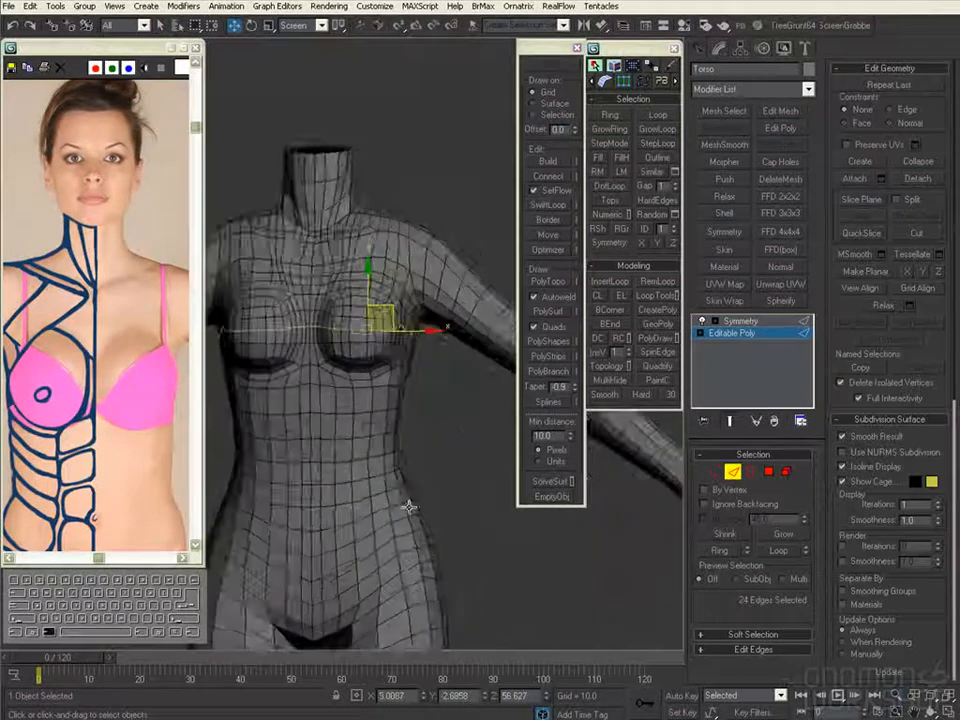
# Step: Select the edge loop running along the inner breast and down the abdomen
pyautogui.scroll(5, 390, 294)
pyautogui.click(388, 349)
pyautogui.keyDown('alt'); pyautogui.moveTo(388, 349); pyautogui.dragTo(397, 387, button='middle'); pyautogui.keyUp('alt')
pyautogui.scroll(-5, 405, 337)
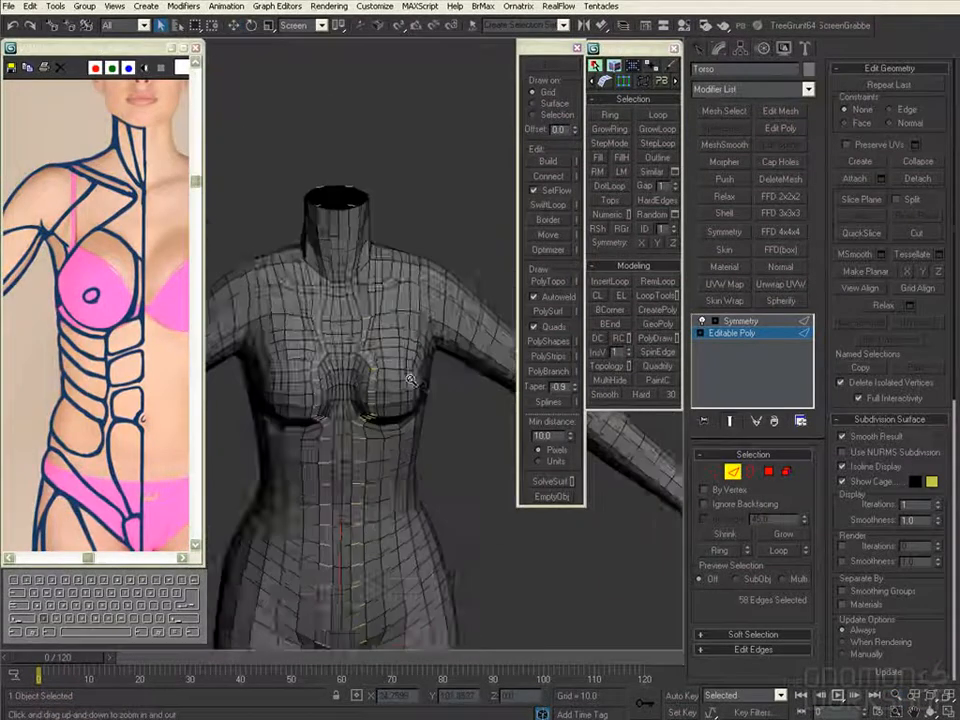
# Step: Relax the mesh on the upper chest between the neck base and the inner breast
pyautogui.scroll(6, 400, 365)
pyautogui.press('1')
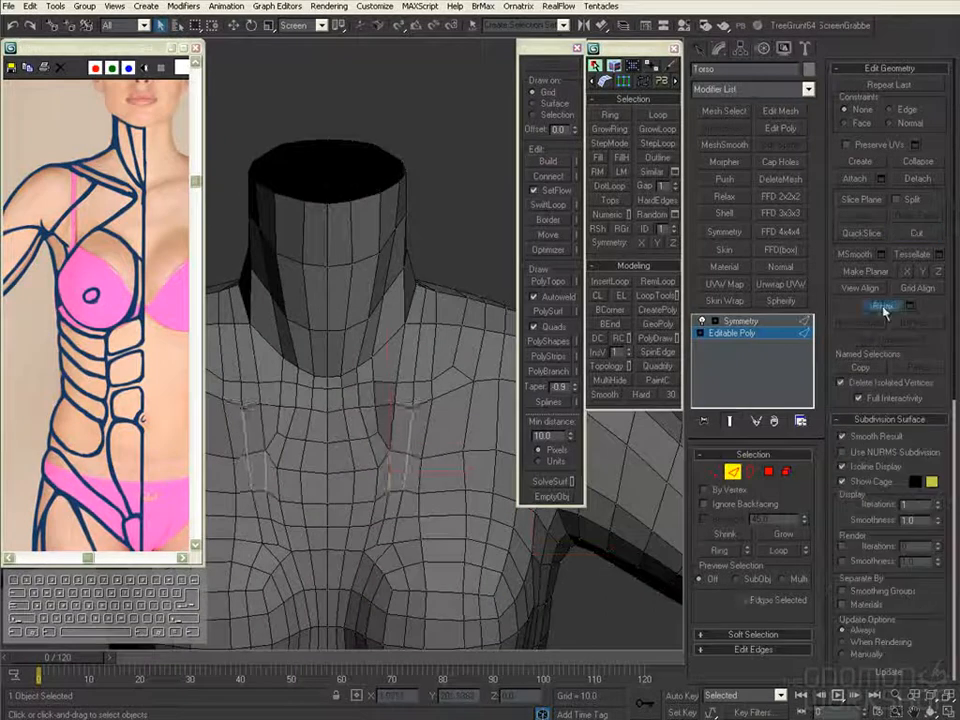
pyautogui.keyDown('alt'); pyautogui.moveTo(447, 513); pyautogui.dragTo(445, 435, button='middle'); pyautogui.keyUp('alt')
pyautogui.press('4')
pyautogui.click(388, 482)
pyautogui.click(885, 306)
# Step: Select edges on the upper chest beside the sternum and extend the selection to their ring
pyautogui.press('2')
pyautogui.click(416, 440)
pyautogui.click(377, 399)
pyautogui.hotkey('alt', 'r')
pyautogui.keyDown('alt'); pyautogui.moveTo(377, 399); pyautogui.dragTo(446, 368, button='middle'); pyautogui.keyUp('alt')
pyautogui.scroll(-5, 388, 371)
pyautogui.scroll(5, 450, 454)
pyautogui.keyDown('alt'); pyautogui.moveTo(450, 454); pyautogui.dragTo(441, 450, button='middle'); pyautogui.keyUp('alt')
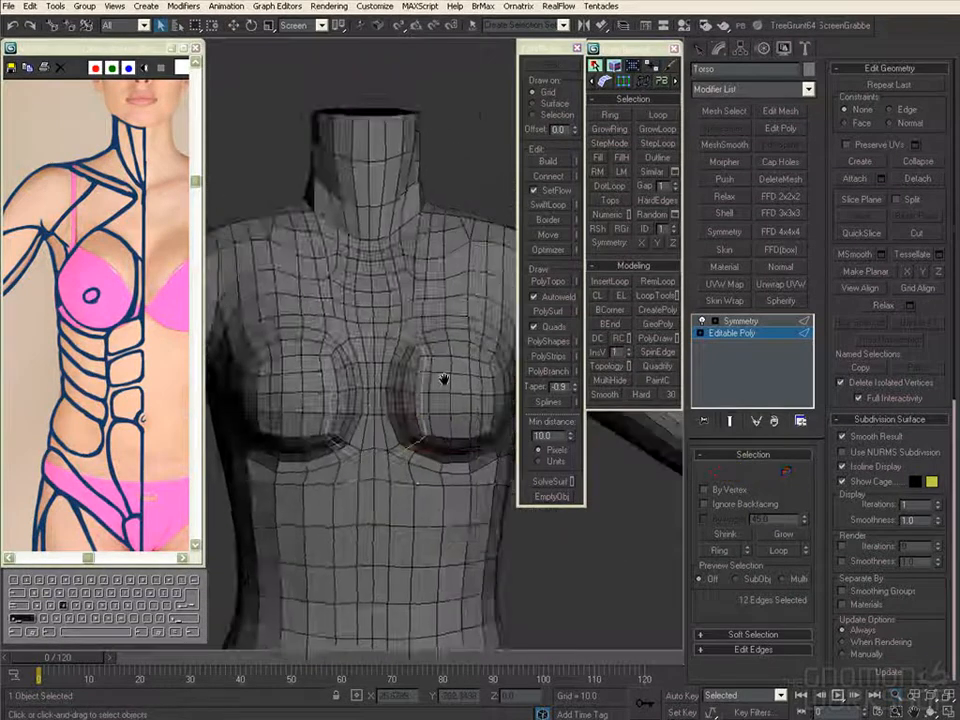
# Step: Join two pairs of vertices along the inner breast, one near its upper end and one at the lower crease
pyautogui.press('1')
pyautogui.scroll(2, 418, 364)
pyautogui.click(384, 331)
pyautogui.keyDown('ctrl'); pyautogui.click(391, 365); pyautogui.keyUp('ctrl')
pyautogui.hotkey('ctrl', 'shift', 'c')
pyautogui.moveTo(418, 364); pyautogui.dragTo(429, 326, button='middle')
pyautogui.click(362, 521)
pyautogui.keyDown('ctrl'); pyautogui.click(396, 512); pyautogui.keyUp('ctrl')
pyautogui.hotkey('ctrl', 'shift', 'c')
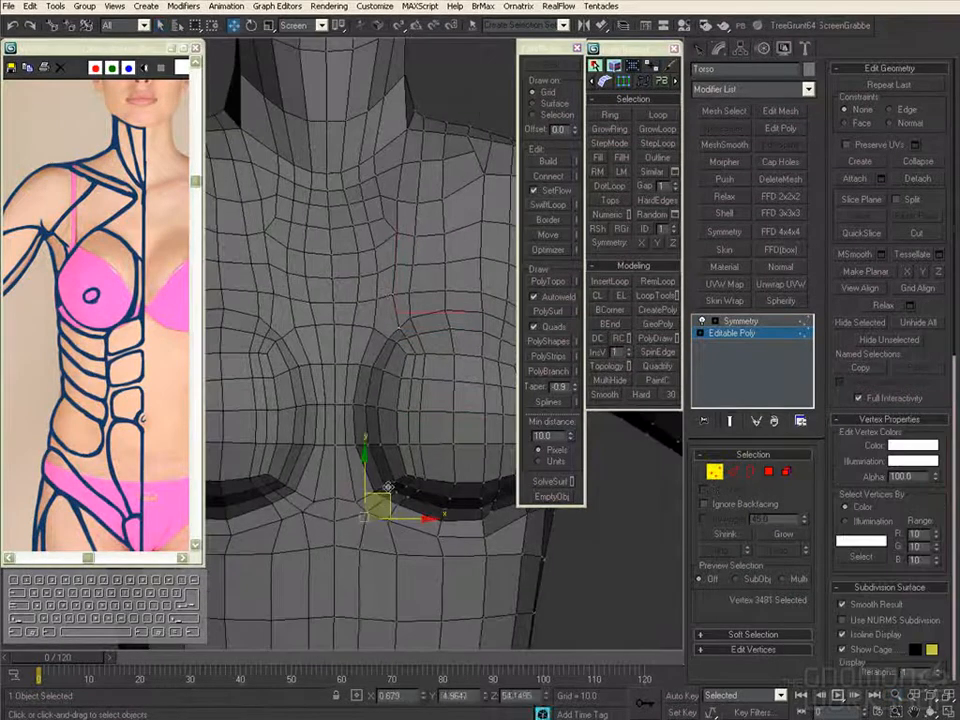
# Step: Select the edge loop beneath the inner breast crease and an edge on the upper inner breast
pyautogui.moveTo(388, 487); pyautogui.dragTo(382, 520, button='middle')
pyautogui.press('2')
pyautogui.click(364, 546)
pyautogui.hotkey('alt', 'l')
pyautogui.scroll(-2, 424, 386)
pyautogui.keyDown('alt'); pyautogui.moveTo(424, 386); pyautogui.dragTo(358, 332, button='middle'); pyautogui.keyUp('alt')
pyautogui.click(358, 332)
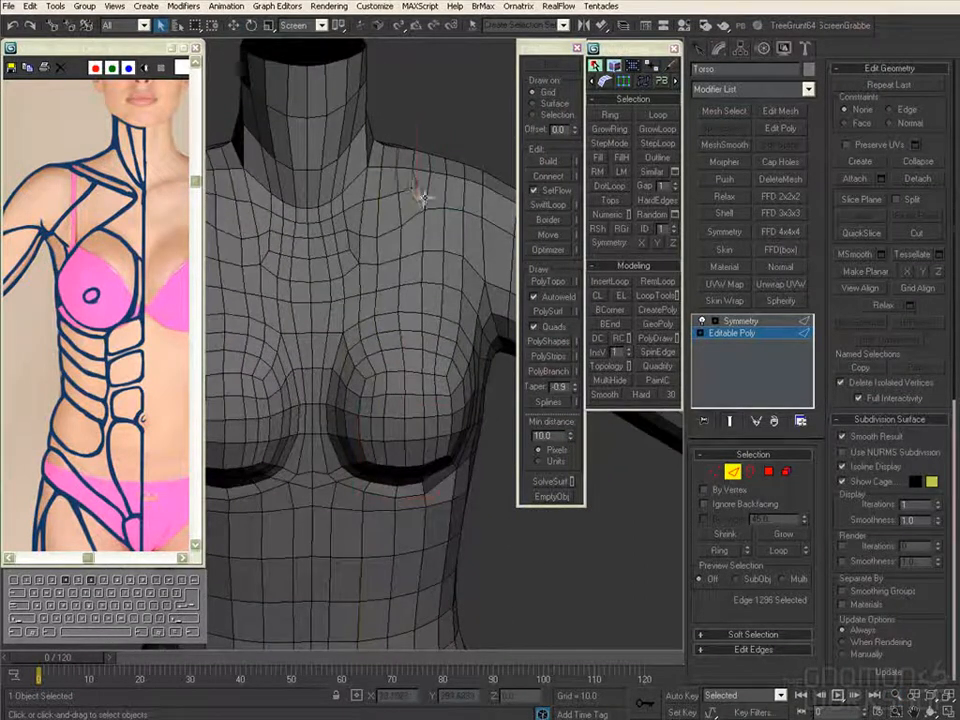
pyautogui.scroll(-5, 439, 476)
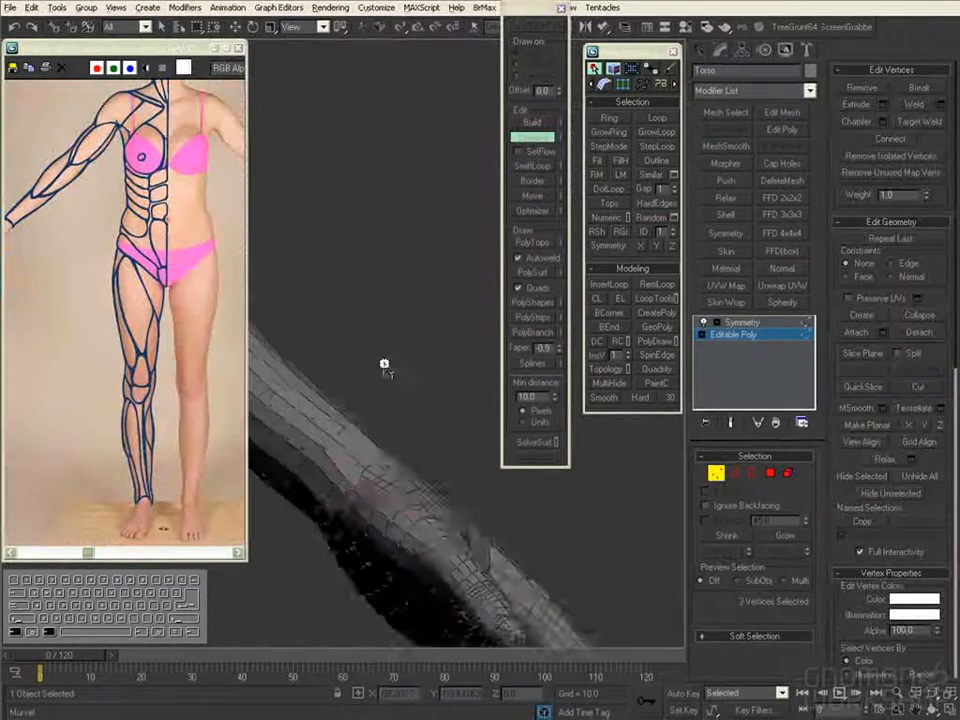
# Step: Select an edge on the forearm just above the wrist where the dense hand mesh begins
pyautogui.keyDown('alt'); pyautogui.moveTo(384, 365); pyautogui.dragTo(357, 473, button='middle'); pyautogui.keyUp('alt')
pyautogui.keyDown('alt'); pyautogui.moveTo(406, 415); pyautogui.dragTo(397, 507, button='middle'); pyautogui.keyUp('alt')
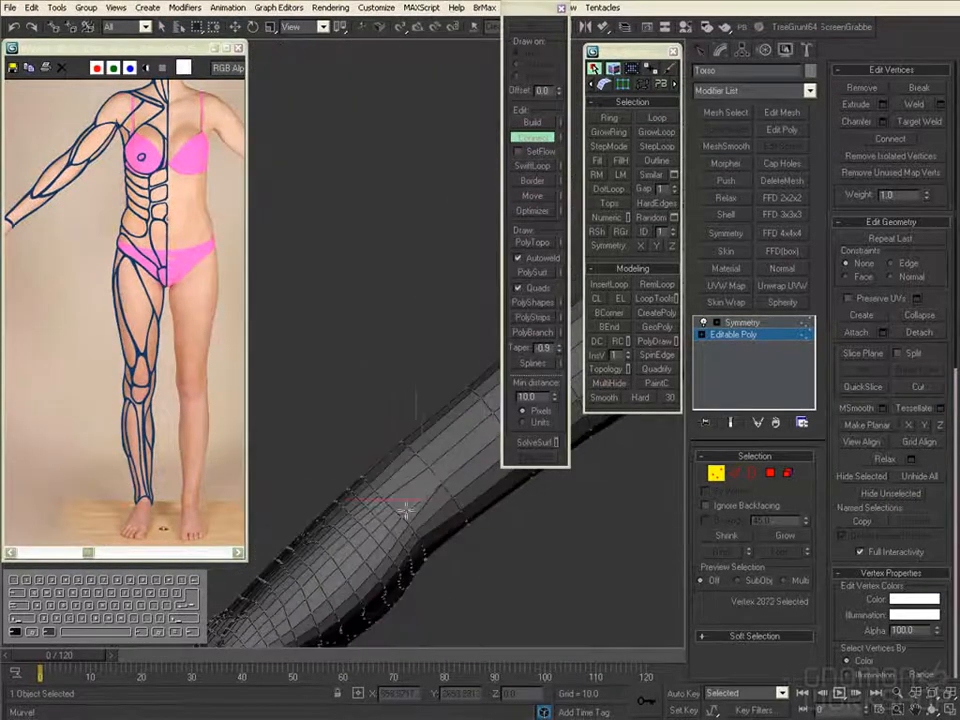
pyautogui.press('2')
pyautogui.scroll(3, 441, 540)
pyautogui.click(443, 553)
pyautogui.keyDown('alt'); pyautogui.moveTo(443, 553); pyautogui.dragTo(370, 570, button='middle'); pyautogui.keyUp('alt')
pyautogui.hotkey('alt', 'q')
# Step: Rework the polygons and vertices on the back of the forearm just above the wrist
pyautogui.press('4')
pyautogui.click(392, 531)
pyautogui.keyDown('ctrl'); pyautogui.click(376, 531); pyautogui.keyUp('ctrl')
pyautogui.scroll(-3, 386, 525)
pyautogui.scroll(3, 418, 510)
pyautogui.press('w')
pyautogui.click(410, 518)
pyautogui.press('1')
pyautogui.click(388, 488)
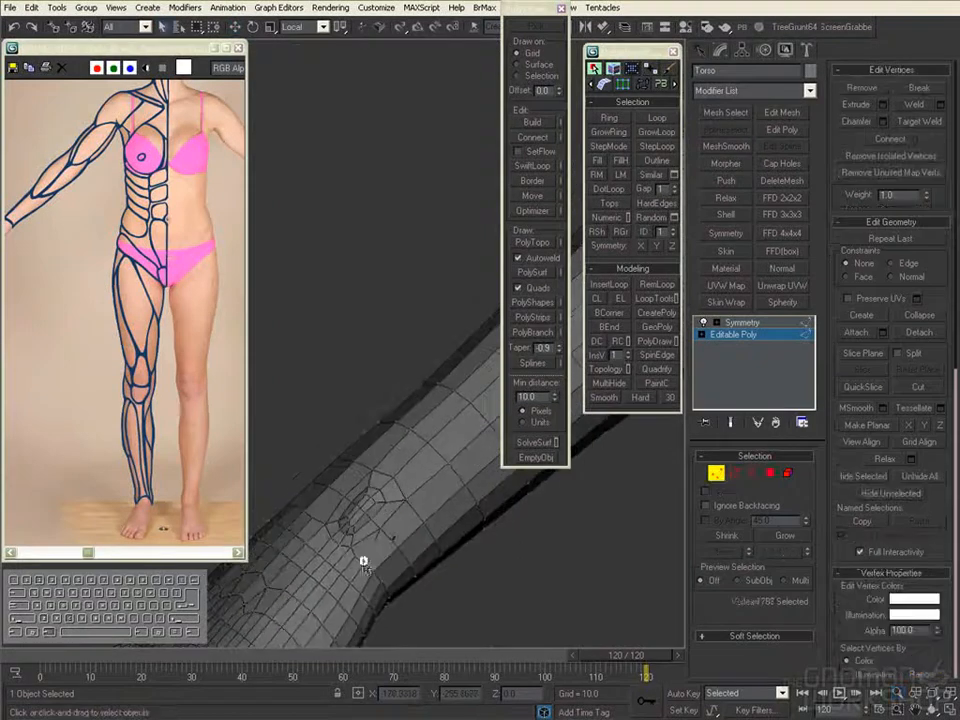
# Step: Reroute the edges above the wrist so that the dense hand loops merge into the forearm
pyautogui.press('2')
pyautogui.keyDown('alt'); pyautogui.moveTo(418, 455); pyautogui.dragTo(367, 553, button='middle'); pyautogui.keyUp('alt')
pyautogui.rightClick(328, 524)
pyautogui.press('1')
pyautogui.press('2')
pyautogui.moveTo(443, 473); pyautogui.dragTo(411, 500, button='middle')
pyautogui.click(418, 472)
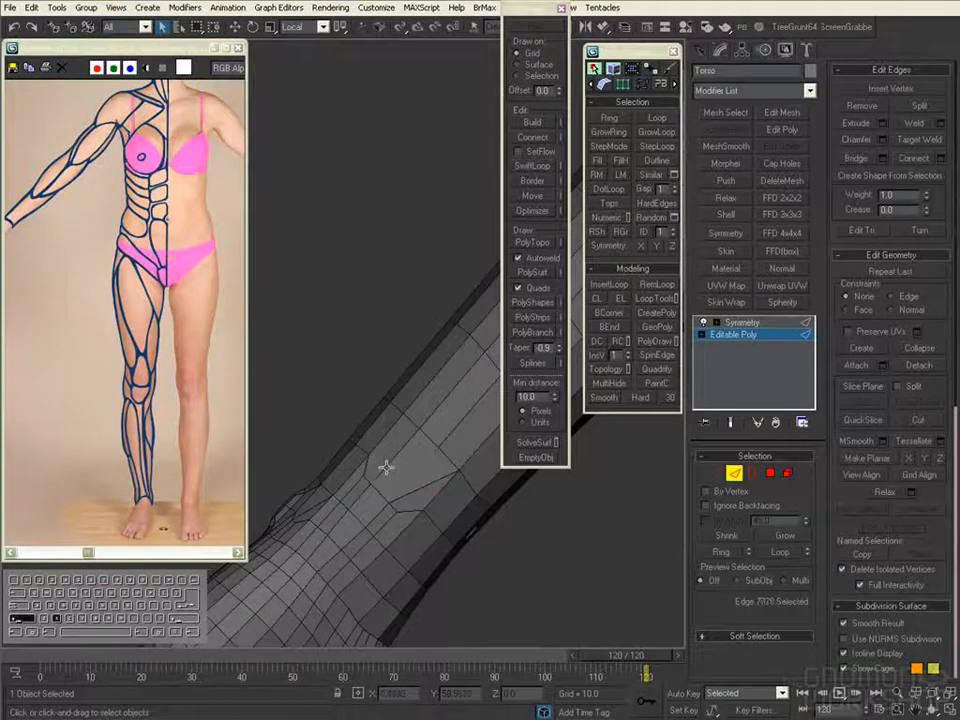
# Step: Clean up the edges on the side of the forearm where the wrist loops end
pyautogui.press('1')
pyautogui.keyDown('alt'); pyautogui.moveTo(416, 429); pyautogui.dragTo(366, 533, button='middle'); pyautogui.keyUp('alt')
pyautogui.press('2')
pyautogui.click(335, 440)
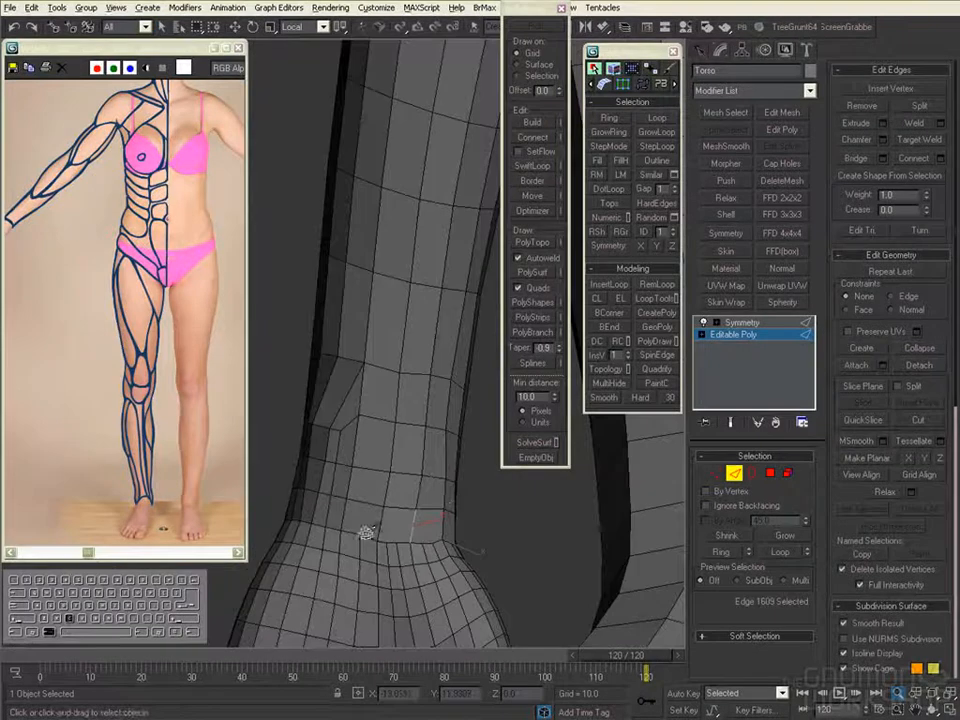
# Step: Rework the edges where extra wrist loops converge in the middle of the lower forearm
pyautogui.press('1')
pyautogui.keyDown('alt'); pyautogui.moveTo(451, 511); pyautogui.dragTo(425, 480, button='middle'); pyautogui.keyUp('alt')
pyautogui.press('2')
pyautogui.click(425, 285)
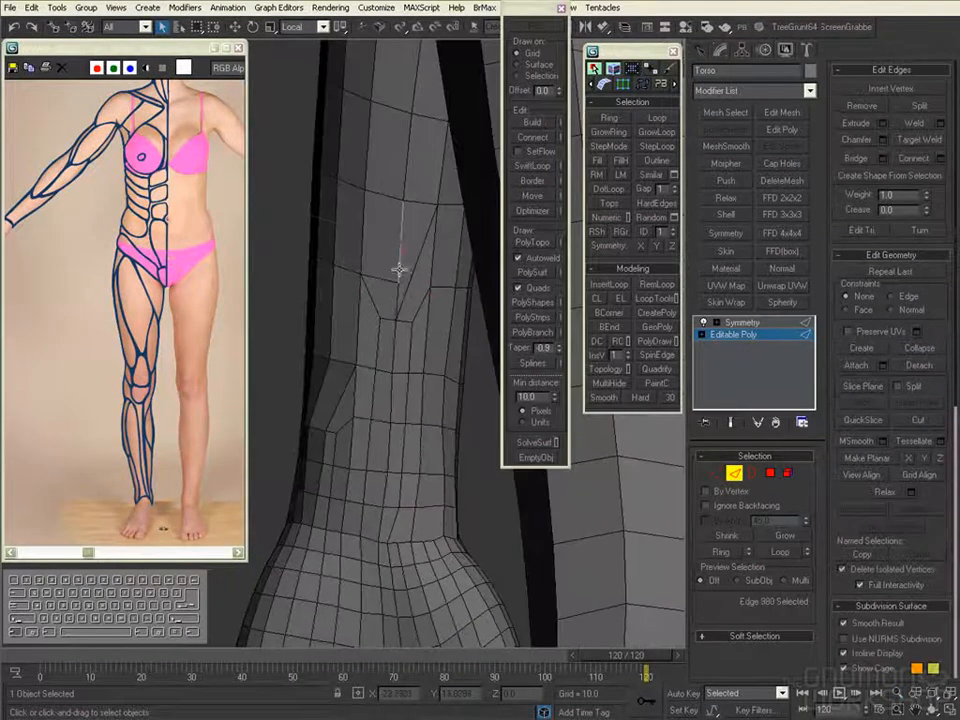
pyautogui.click(379, 319)
pyautogui.keyDown('alt'); pyautogui.moveTo(379, 319); pyautogui.dragTo(344, 442, button='middle'); pyautogui.keyUp('alt')
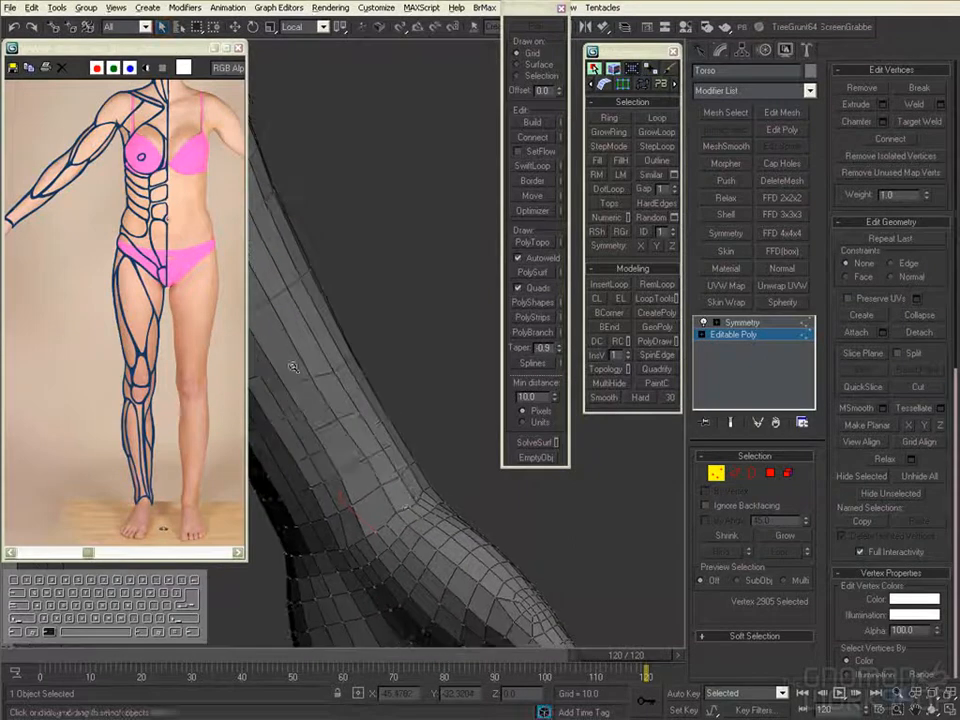
# Step: Cut new edges between the loops on the outer forearm to carry the wrist topology upward
pyautogui.moveTo(385, 522); pyautogui.dragTo(463, 600, button='middle')
pyautogui.rightClick(352, 388)
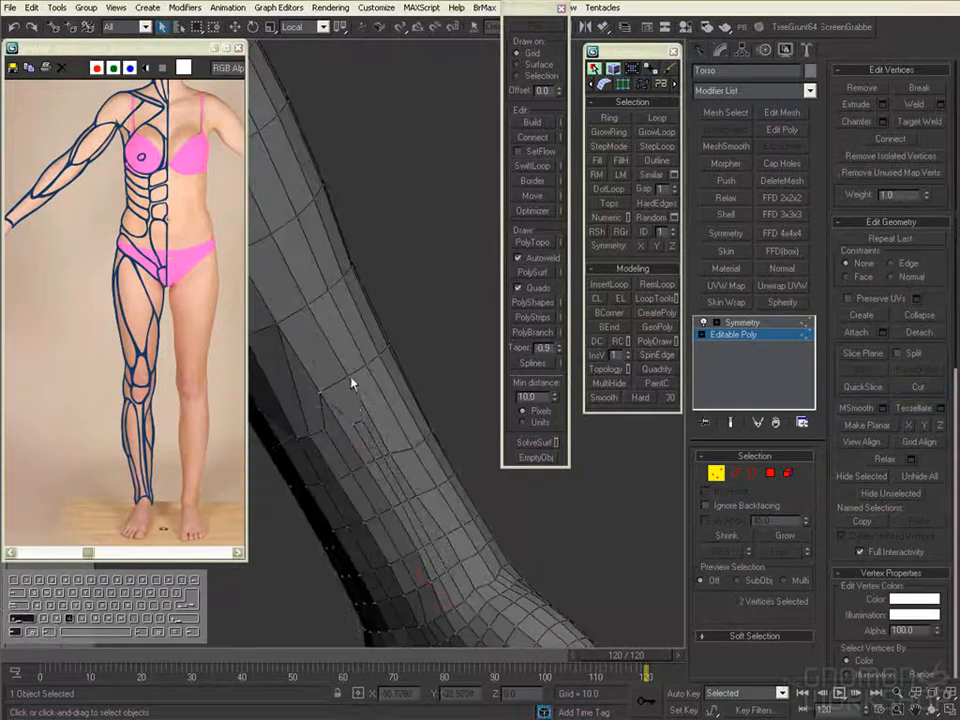
pyautogui.press('2')
pyautogui.click(326, 400)
pyautogui.moveTo(465, 520); pyautogui.dragTo(443, 463, button='middle')
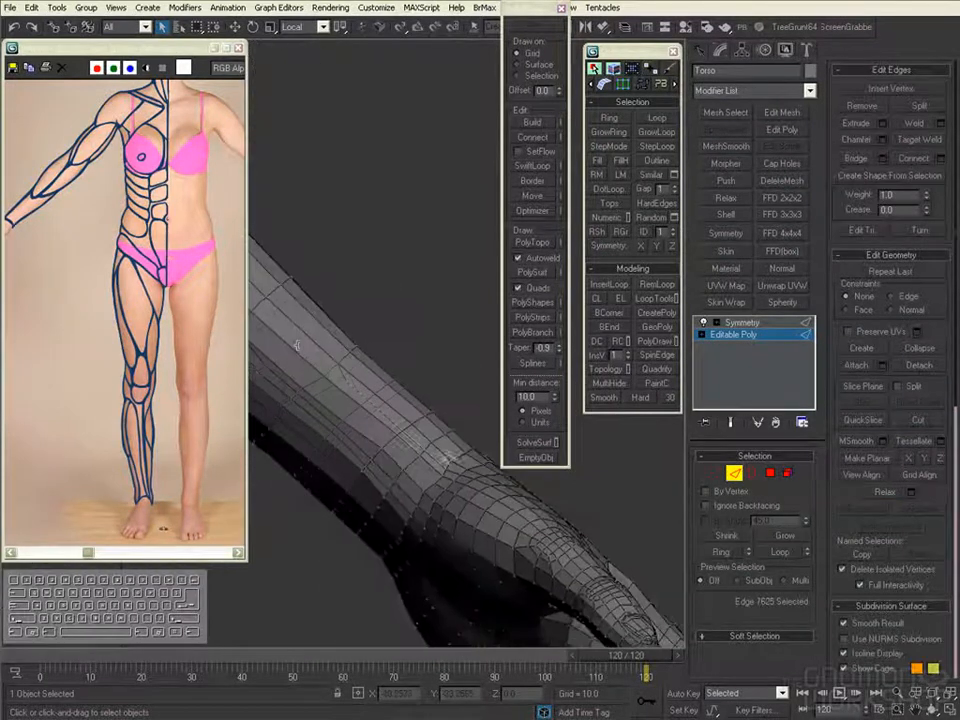
pyautogui.press('1')
pyautogui.hotkey('alt', 'c')
pyautogui.hotkey('shift', 'c')
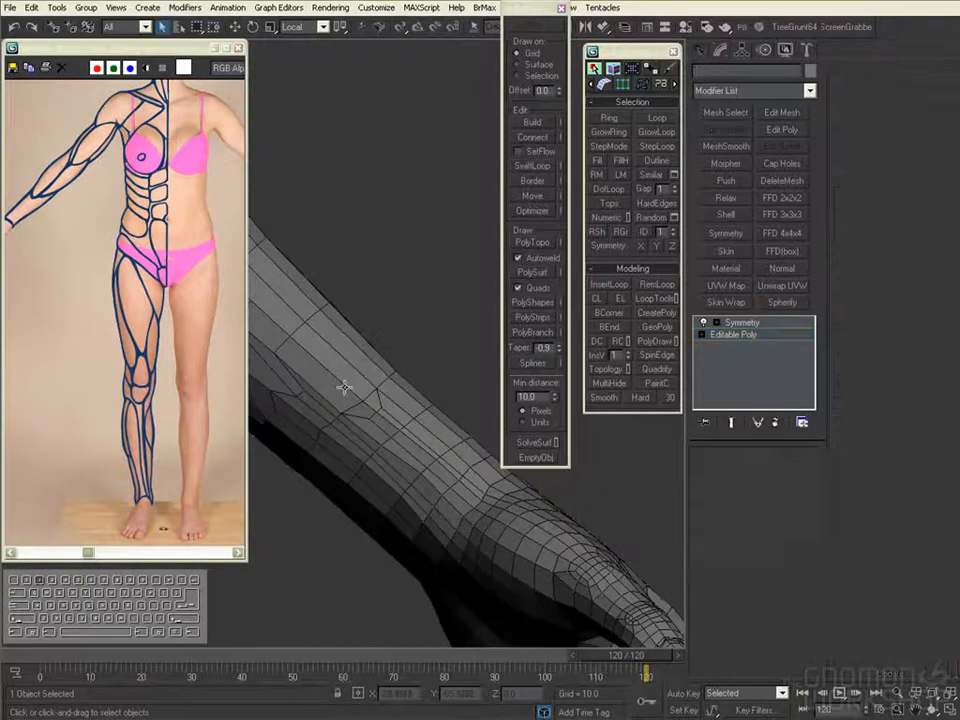
# Step: Select the lengthwise edge loop along the outer forearm
pyautogui.press('2')
pyautogui.click(349, 377)
pyautogui.hotkey('alt', 'l')
pyautogui.keyDown('alt'); pyautogui.moveTo(349, 377); pyautogui.dragTo(412, 329, button='middle'); pyautogui.keyUp('alt')
pyautogui.press('d')
# Step: Adjust the vertices and edges where the extra loops end on the forearm
pyautogui.keyDown('alt'); pyautogui.moveTo(374, 401); pyautogui.dragTo(749, 550, button='middle'); pyautogui.keyUp('alt')
pyautogui.press('2')
pyautogui.press('1')
pyautogui.press('2')
pyautogui.hotkey('ctrl', 'shift', 'c')
pyautogui.moveTo(459, 472); pyautogui.dragTo(461, 452)
pyautogui.keyDown('ctrl'); pyautogui.keyDown('alt'); pyautogui.moveTo(461, 452); pyautogui.dragTo(480, 300, button='middle'); pyautogui.keyUp('alt'); pyautogui.keyUp('ctrl')
pyautogui.click(539, 141)
# Step: Cut the forearm mesh further up to extend the wrist loops toward the elbow
pyautogui.moveTo(470, 500)
pyautogui.keyDown('alt'); pyautogui.mouseDown(button='middle')
pyautogui.moveTo(438, 506)
pyautogui.moveTo(456, 508)
pyautogui.mouseUp(button='middle'); pyautogui.keyUp('alt')
pyautogui.press('2')
pyautogui.press('2')
pyautogui.press('1')
pyautogui.keyDown('alt'); pyautogui.moveTo(476, 448); pyautogui.dragTo(420, 458, button='middle'); pyautogui.keyUp('alt')
pyautogui.hotkey('shift', 'c')
pyautogui.press('1')
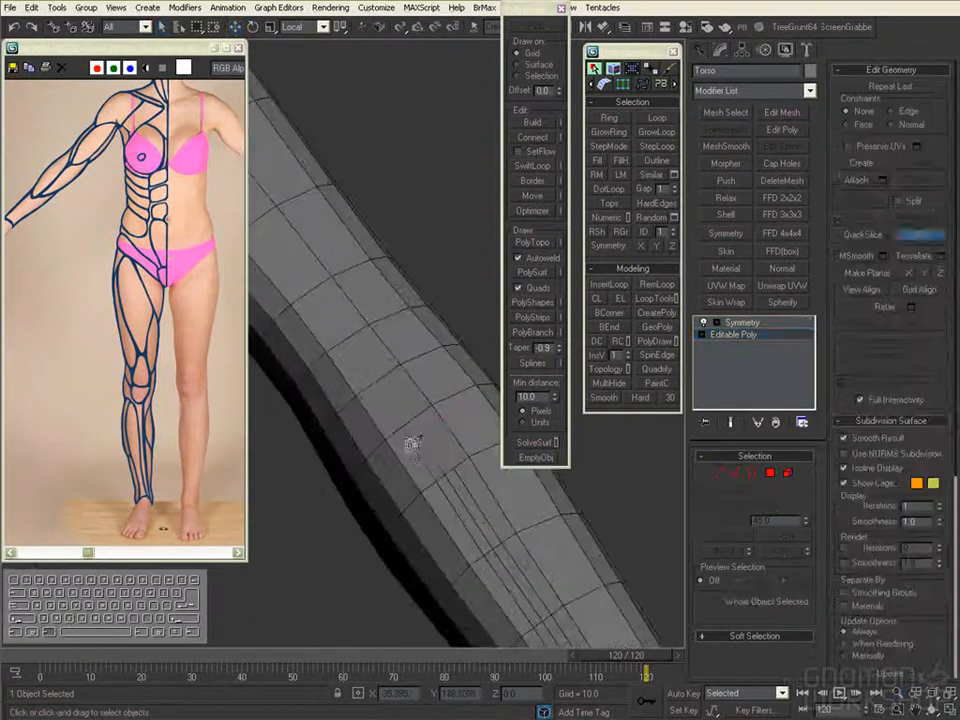
# Step: Remove the short stray edge where the narrow loops end on the upper forearm
pyautogui.click(724, 349)
pyautogui.press('2')
pyautogui.click(441, 444)
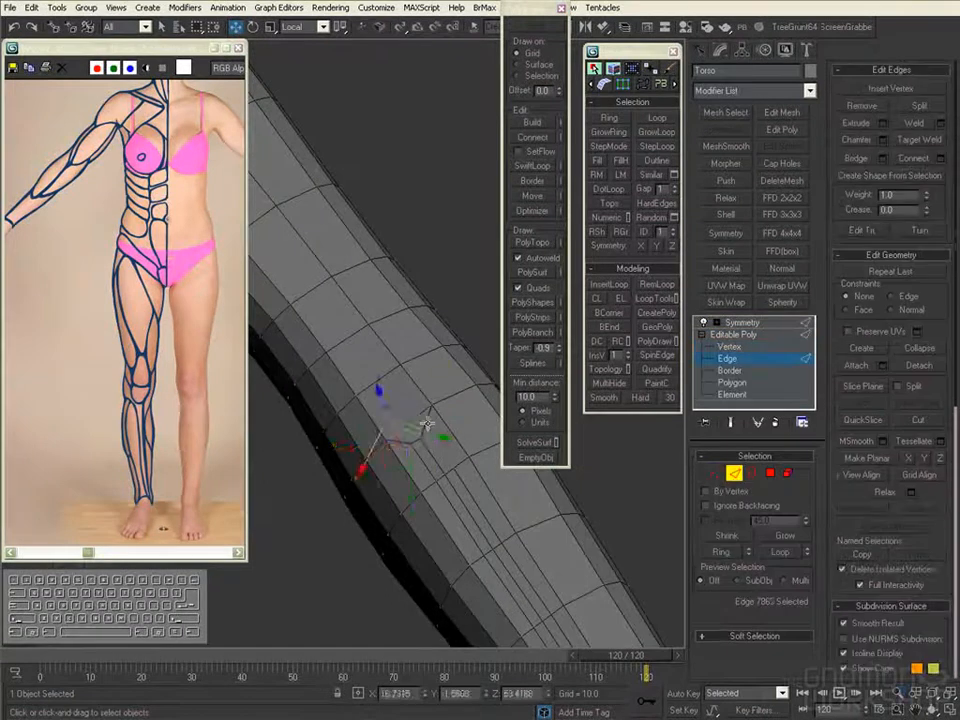
pyautogui.press('BackSpace')
pyautogui.press('z')
pyautogui.moveTo(441, 444); pyautogui.dragTo(503, 518)
# Step: Tidy the remaining forearm edges and select a crosswise edge on the lower forearm near the wrist
pyautogui.moveTo(503, 518); pyautogui.dragTo(538, 591, button='middle')
pyautogui.press('1')
pyautogui.press('2')
pyautogui.keyDown('alt'); pyautogui.moveTo(533, 527); pyautogui.dragTo(441, 446, button='middle'); pyautogui.keyUp('alt')
pyautogui.press('z')
pyautogui.moveTo(441, 446); pyautogui.dragTo(466, 319)
pyautogui.click(424, 279)
pyautogui.press('z')
pyautogui.press('4')
pyautogui.moveTo(466, 319); pyautogui.dragTo(370, 512, button='middle')
pyautogui.hotkey('alt', 'd')
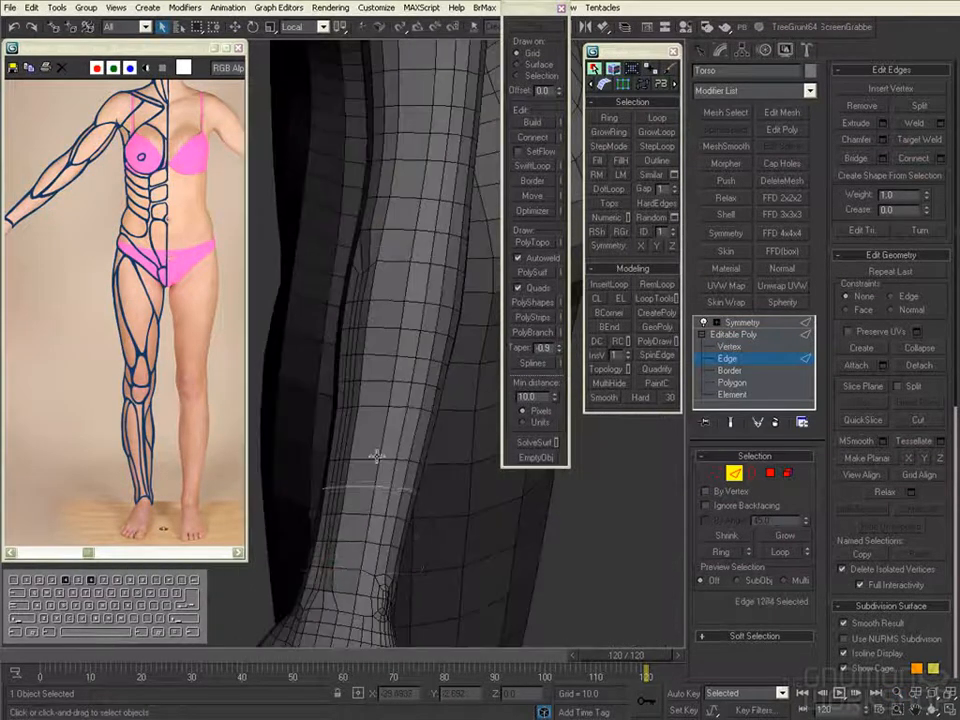
# Step: Examine the edge loops around the forearm and wrist from several sides, selecting individual edges to follow their flow
pyautogui.moveTo(451, 479); pyautogui.dragTo(455, 550)
pyautogui.keyDown('alt'); pyautogui.moveTo(455, 550); pyautogui.dragTo(568, 529, button='middle'); pyautogui.keyUp('alt')
pyautogui.press('2')
pyautogui.press('pageup')
pyautogui.moveTo(568, 529); pyautogui.dragTo(403, 415)
pyautogui.press('pagedown')
pyautogui.press('2')
pyautogui.click(352, 357)
pyautogui.keyDown('ctrl'); pyautogui.click(378, 405); pyautogui.keyUp('ctrl')
pyautogui.keyDown('alt'); pyautogui.moveTo(456, 476); pyautogui.dragTo(357, 452, button='middle'); pyautogui.keyUp('alt')
pyautogui.click(375, 369)
pyautogui.press('1')
pyautogui.press('1')
pyautogui.press('2')
pyautogui.click(382, 461)
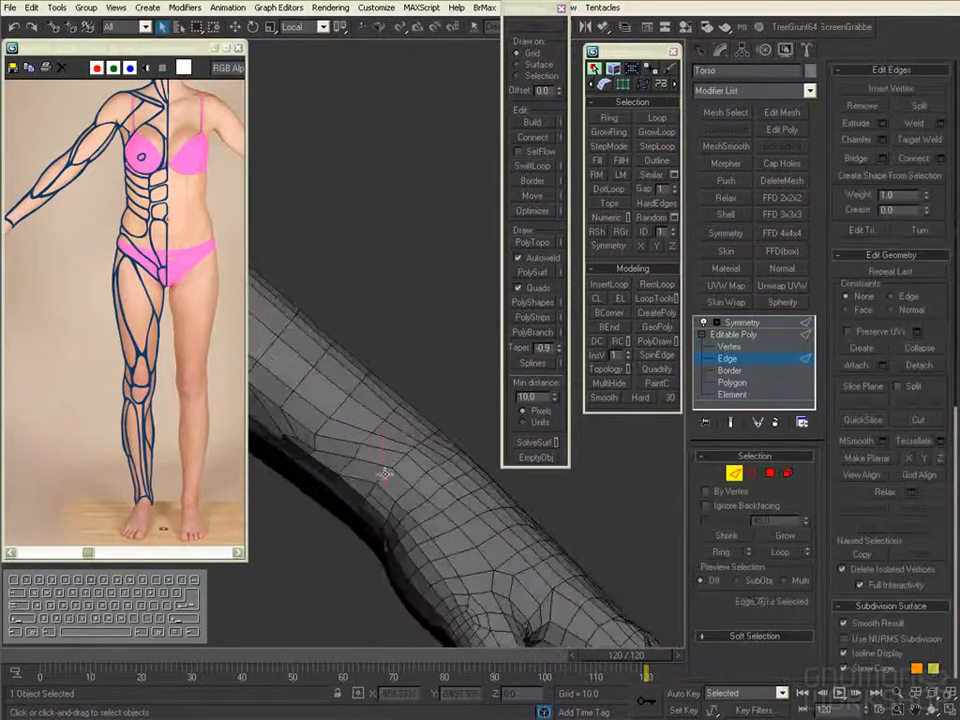
pyautogui.keyDown('ctrl'); pyautogui.keyDown('alt'); pyautogui.moveTo(421, 426); pyautogui.dragTo(419, 408, button='middle'); pyautogui.keyUp('alt'); pyautogui.keyUp('ctrl')
pyautogui.keyDown('ctrl'); pyautogui.keyDown('alt'); pyautogui.moveTo(315, 407); pyautogui.dragTo(330, 500, button='middle'); pyautogui.keyUp('alt'); pyautogui.keyUp('ctrl')
pyautogui.keyDown('alt'); pyautogui.moveTo(450, 430); pyautogui.dragTo(585, 520, button='middle'); pyautogui.keyUp('alt')
pyautogui.press('2')
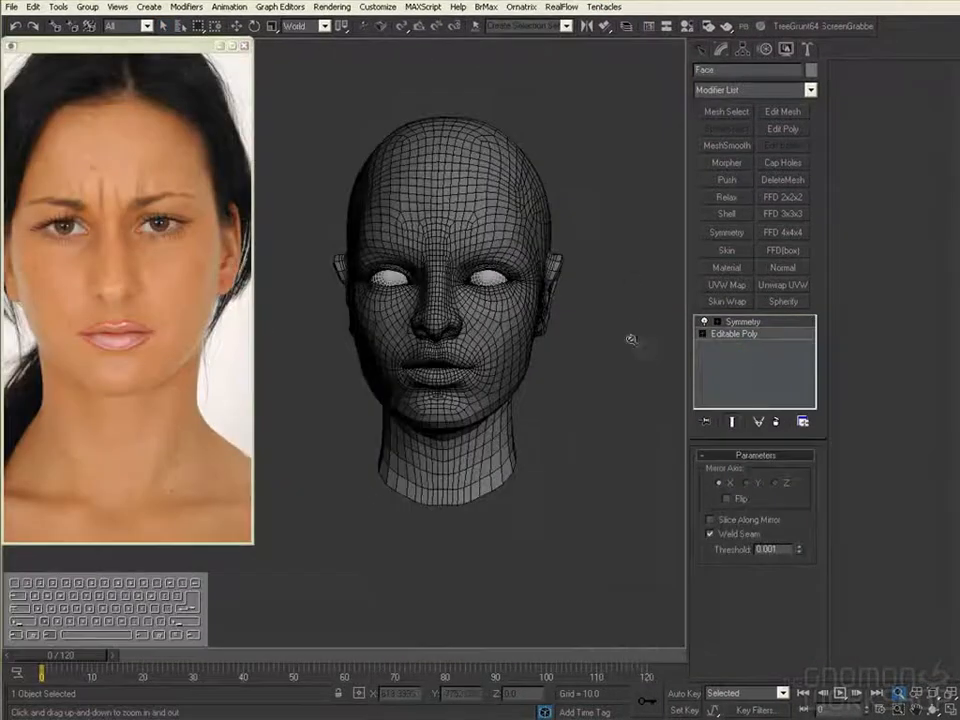
# Step: Unhide the torso so that it stands together with the head model
pyautogui.rightClick(619, 325)
pyautogui.click(650, 258)
pyautogui.click(550, 338)
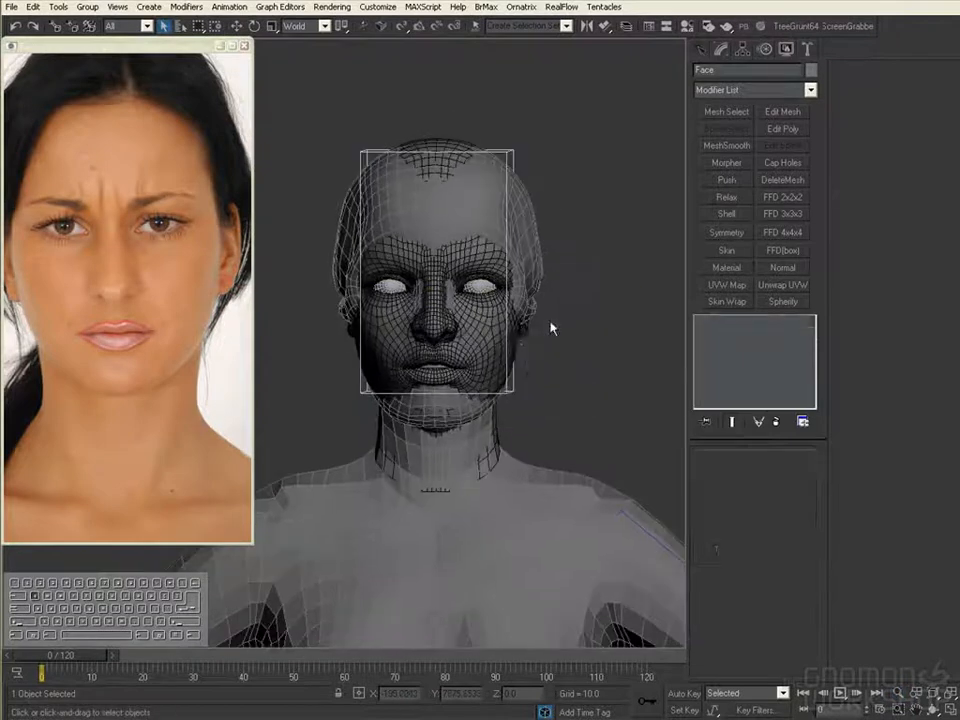
pyautogui.keyDown('alt'); pyautogui.moveTo(556, 462); pyautogui.dragTo(523, 464, button='middle'); pyautogui.keyUp('alt')
pyautogui.click(484, 352)
pyautogui.keyDown('alt'); pyautogui.moveTo(500, 356); pyautogui.dragTo(536, 354, button='middle'); pyautogui.keyUp('alt')
# Step: Delete the eyeballs and other leftover objects around the head and torso
pyautogui.click(622, 510)
pyautogui.keyDown('alt'); pyautogui.moveTo(638, 508); pyautogui.dragTo(593, 492, button='middle'); pyautogui.keyUp('alt')
pyautogui.hotkey('shift', 'r')
pyautogui.scroll(8, 546, 555)
pyautogui.click(766, 356)
pyautogui.moveTo(532, 442); pyautogui.dragTo(925, 460, button='middle')
pyautogui.keyDown('alt'); pyautogui.moveTo(524, 385); pyautogui.dragTo(536, 392, button='middle'); pyautogui.keyUp('alt')
pyautogui.press('F3')
pyautogui.press('Delete')
pyautogui.press('l')
pyautogui.scroll(5, 542, 446)
pyautogui.moveTo(430, 300)
pyautogui.mouseDown(button='middle')
pyautogui.moveTo(456, 441)
pyautogui.moveTo(588, 455)
pyautogui.moveTo(560, 418)
pyautogui.mouseUp(button='middle')
pyautogui.press('F3')
# Step: Remove the Symmetry modifier from both the torso and the head, keeping one half of each mesh
pyautogui.press('5')
pyautogui.keyDown('ctrl'); pyautogui.keyDown('alt'); pyautogui.moveTo(560, 418); pyautogui.dragTo(519, 477, button='middle'); pyautogui.keyUp('alt'); pyautogui.keyUp('ctrl')
pyautogui.click(476, 412)
pyautogui.keyDown('alt'); pyautogui.moveTo(476, 412); pyautogui.dragTo(591, 435, button='middle'); pyautogui.keyUp('alt')
pyautogui.click(575, 490)
pyautogui.click(467, 414)
pyautogui.click(776, 422)
pyautogui.keyDown('alt'); pyautogui.moveTo(467, 414); pyautogui.dragTo(392, 420, button='middle'); pyautogui.keyUp('alt')
pyautogui.click(538, 463)
pyautogui.click(776, 422)
# Step: Select the edge loop around the upper arm near the shoulder and test whether the arm is a separate element
pyautogui.scroll(4, 529, 390)
pyautogui.keyDown('ctrl'); pyautogui.keyDown('alt'); pyautogui.moveTo(392, 420); pyautogui.dragTo(687, 446, button='middle'); pyautogui.keyUp('alt'); pyautogui.keyUp('ctrl')
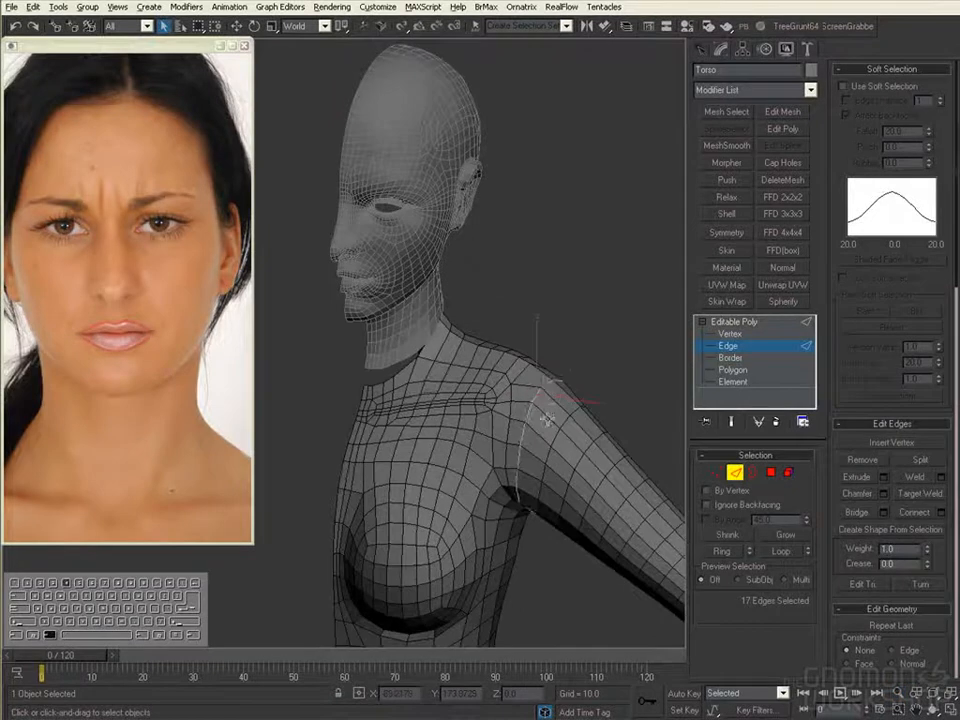
pyautogui.keyDown('alt'); pyautogui.moveTo(547, 419); pyautogui.dragTo(560, 395, button='middle'); pyautogui.keyUp('alt')
pyautogui.press('5')
pyautogui.click(499, 491)
pyautogui.keyDown('ctrl'); pyautogui.keyDown('alt'); pyautogui.moveTo(499, 491); pyautogui.dragTo(400, 495, button='middle'); pyautogui.keyUp('alt'); pyautogui.keyUp('ctrl')
# Step: Split the remaining edges around the armpit to separate the arm from the torso
pyautogui.press('2')
pyautogui.click(403, 459)
pyautogui.keyDown('ctrl'); pyautogui.click(389, 458); pyautogui.keyUp('ctrl')
pyautogui.keyDown('ctrl'); pyautogui.click(360, 526); pyautogui.keyUp('ctrl')
pyautogui.keyDown('ctrl'); pyautogui.click(499, 486); pyautogui.keyUp('ctrl')
pyautogui.click(920, 460)
pyautogui.keyDown('ctrl'); pyautogui.keyDown('alt'); pyautogui.moveTo(400, 425); pyautogui.dragTo(395, 455, button='middle'); pyautogui.keyUp('alt'); pyautogui.keyUp('ctrl')
# Step: Detach the armless torso element as its own object
pyautogui.press('5')
pyautogui.click(350, 436)
pyautogui.keyDown('alt'); pyautogui.moveTo(520, 440); pyautogui.dragTo(558, 502, button='middle'); pyautogui.keyUp('alt')
pyautogui.press('5')
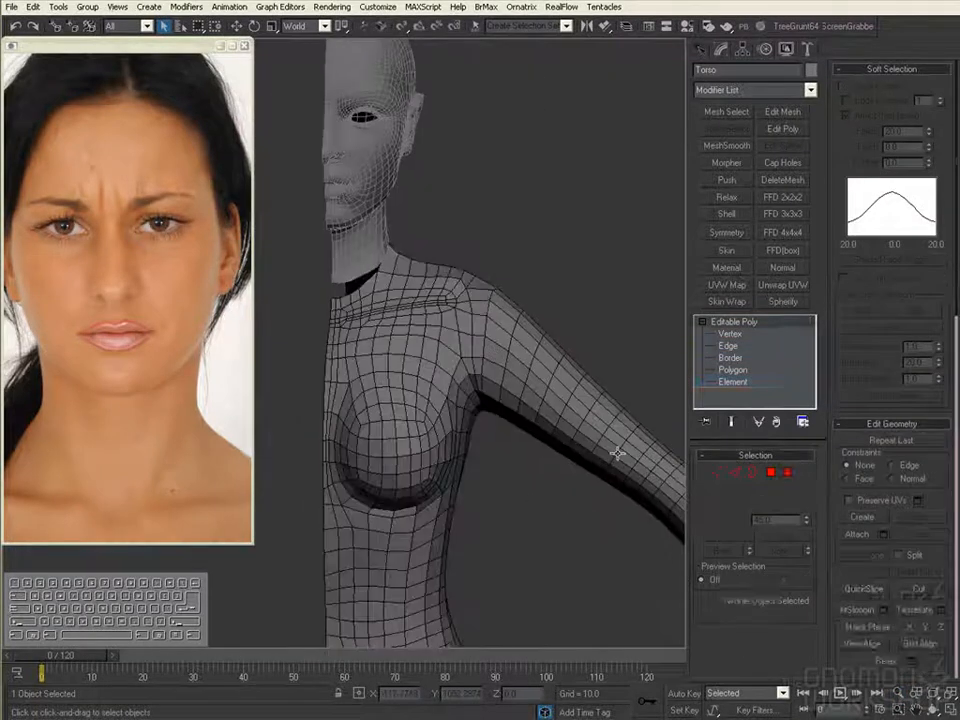
pyautogui.click(789, 472)
pyautogui.scroll(-3, 572, 495)
pyautogui.moveTo(893, 567); pyautogui.dragTo(907, 497)
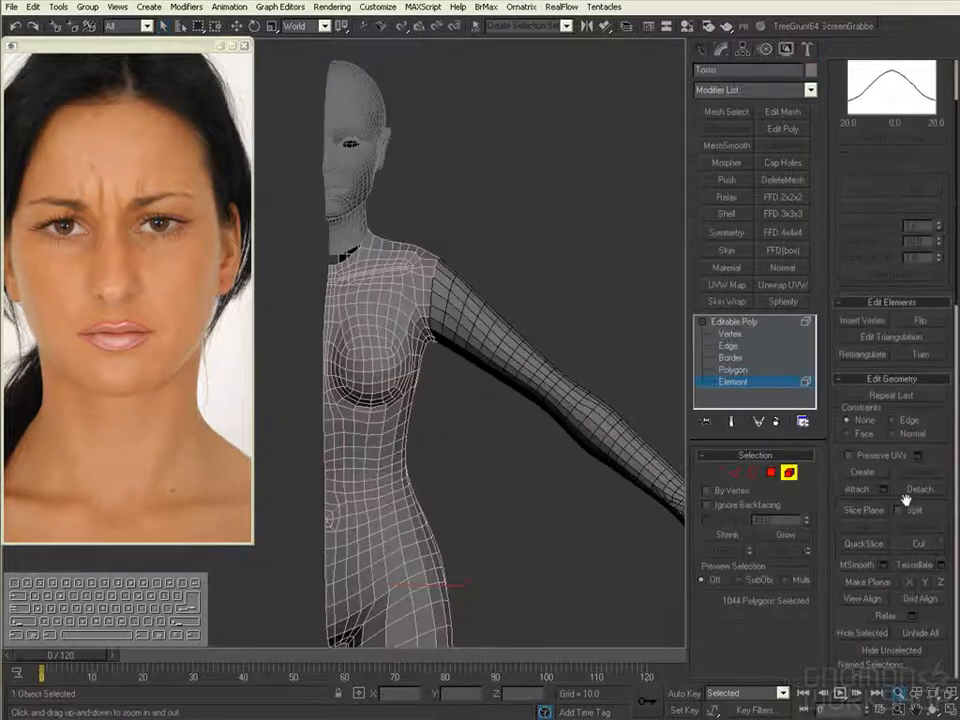
pyautogui.press('2')
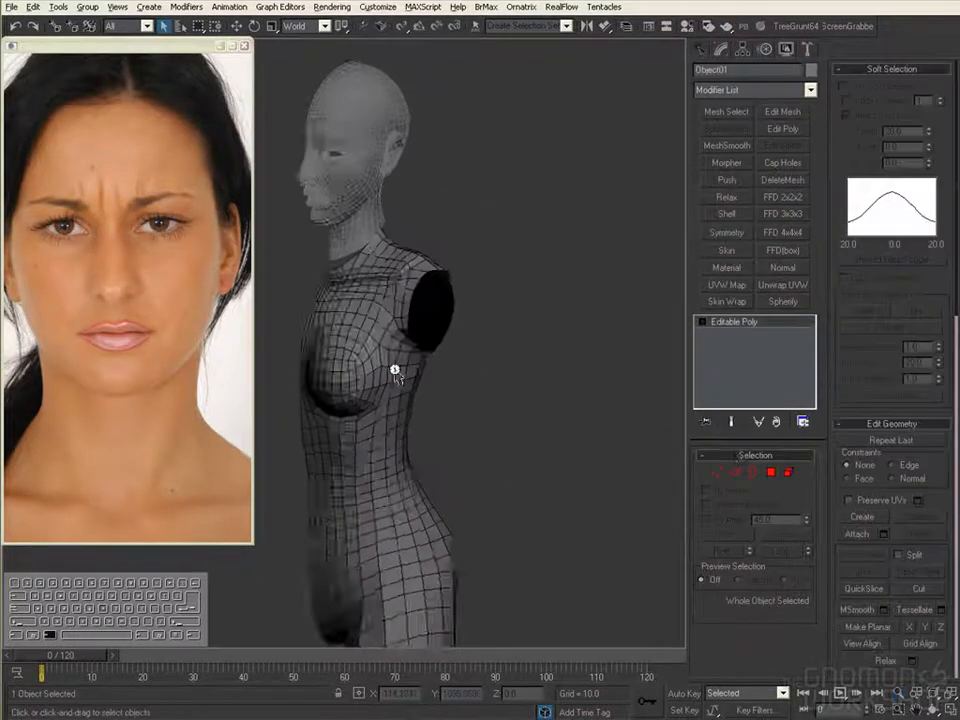
# Step: Split the torso along the horizontal edge loop below the bust and delete the lower body element
pyautogui.keyDown('alt'); pyautogui.moveTo(392, 371); pyautogui.dragTo(935, 490, button='middle'); pyautogui.keyUp('alt')
pyautogui.hotkey('alt', 'l')
pyautogui.click(920, 460)
pyautogui.press('5')
pyautogui.click(448, 581)
pyautogui.moveTo(448, 581); pyautogui.dragTo(448, 511, button='middle')
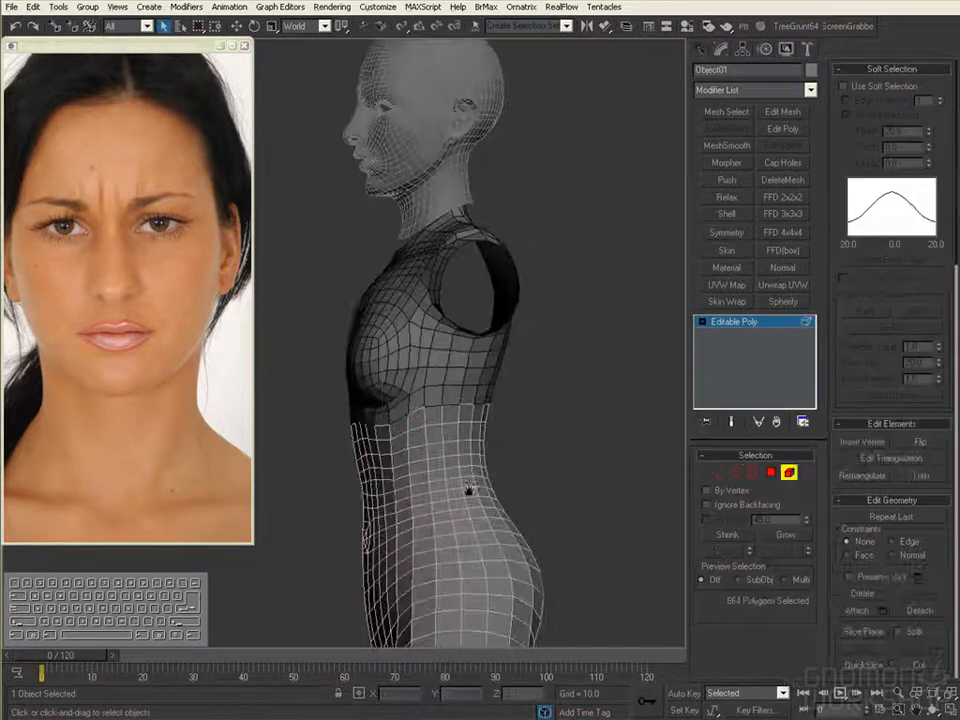
pyautogui.keyDown('alt'); pyautogui.moveTo(573, 388); pyautogui.dragTo(590, 440, button='middle'); pyautogui.keyUp('alt')
pyautogui.press('5')
pyautogui.click(503, 555)
pyautogui.press('Delete')
# Step: Attach the upper torso to the head object as one editable mesh
pyautogui.click(480, 430)
pyautogui.keyDown('alt'); pyautogui.moveTo(480, 430); pyautogui.dragTo(624, 476, button='middle'); pyautogui.keyUp('alt')
pyautogui.hotkey('alt', 'z')
pyautogui.moveTo(624, 476); pyautogui.dragTo(620, 458)
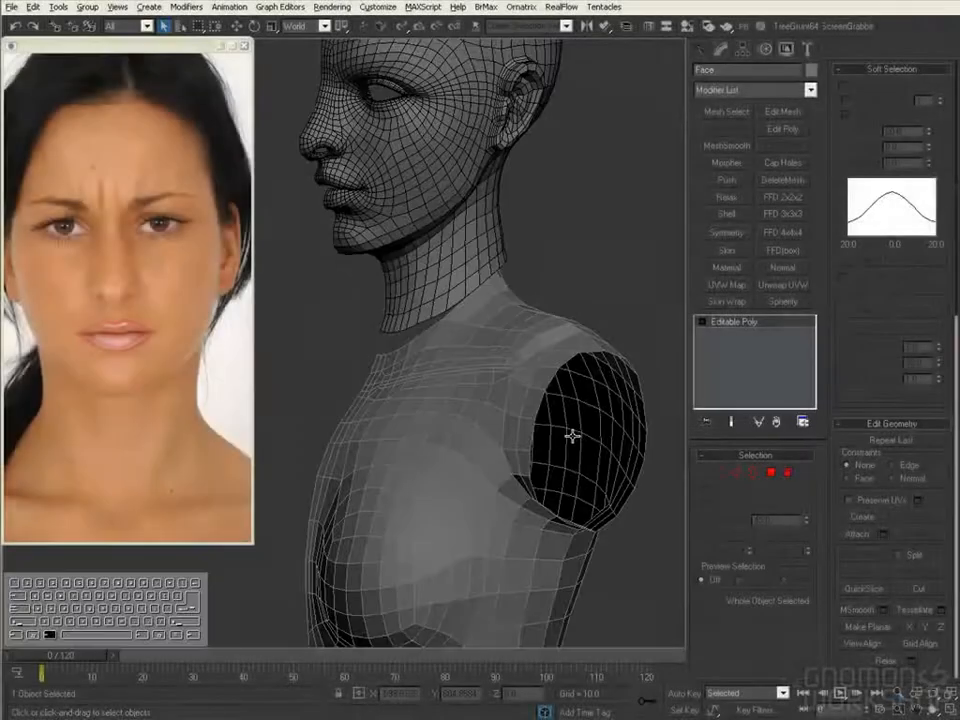
pyautogui.click(857, 534)
pyautogui.click(572, 435)
pyautogui.moveTo(600, 420)
pyautogui.mouseDown(button='middle')
pyautogui.moveTo(619, 447)
pyautogui.moveTo(606, 443)
pyautogui.mouseUp(button='middle')
# Step: Bridge the open edges at the front of the neck to the matching edges of the torso
pyautogui.press('2')
pyautogui.click(375, 392)
pyautogui.click(886, 512)
pyautogui.click(391, 333)
pyautogui.keyDown('alt'); pyautogui.moveTo(391, 333); pyautogui.dragTo(560, 370, button='middle'); pyautogui.keyUp('alt')
pyautogui.keyDown('ctrl'); pyautogui.click(429, 369); pyautogui.keyUp('ctrl')
pyautogui.click(439, 362)
pyautogui.click(489, 328)
pyautogui.click(505, 577)
# Step: Clean up the geometry at the front base of the neck, deleting the unwanted piece near the inner collarbone
pyautogui.moveTo(478, 377)
pyautogui.keyDown('alt'); pyautogui.mouseDown(button='middle')
pyautogui.moveTo(452, 340)
pyautogui.moveTo(508, 349)
pyautogui.moveTo(520, 326)
pyautogui.mouseUp(button='middle'); pyautogui.keyUp('alt')
pyautogui.click(452, 315)
pyautogui.press('4')
pyautogui.click(388, 420)
pyautogui.keyDown('alt'); pyautogui.moveTo(403, 422); pyautogui.dragTo(360, 420, button='middle'); pyautogui.keyUp('alt')
pyautogui.press('2')
pyautogui.click(381, 392)
pyautogui.press('1')
pyautogui.press('2')
pyautogui.click(357, 467)
pyautogui.press('Delete')
pyautogui.click(364, 515)
# Step: Bridge the remaining open edges between the neck and the shoulder
pyautogui.keyDown('alt'); pyautogui.moveTo(364, 515); pyautogui.dragTo(411, 473, button='middle'); pyautogui.keyUp('alt')
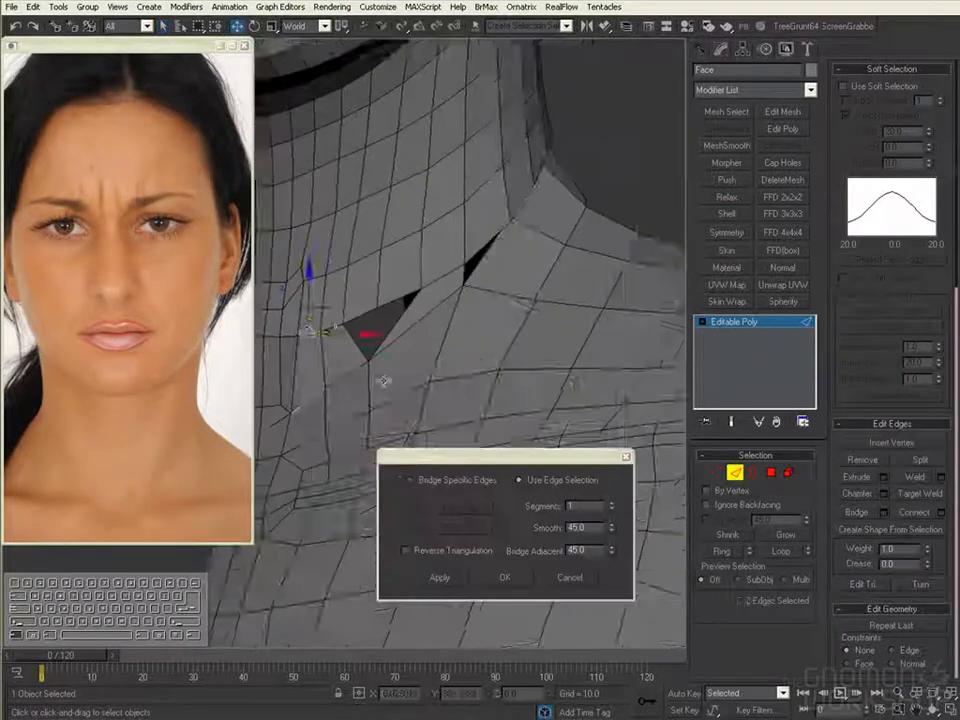
pyautogui.moveTo(470, 456); pyautogui.dragTo(554, 459)
pyautogui.keyDown('alt'); pyautogui.moveTo(383, 380); pyautogui.dragTo(413, 414, button='middle'); pyautogui.keyUp('alt')
pyautogui.press('q')
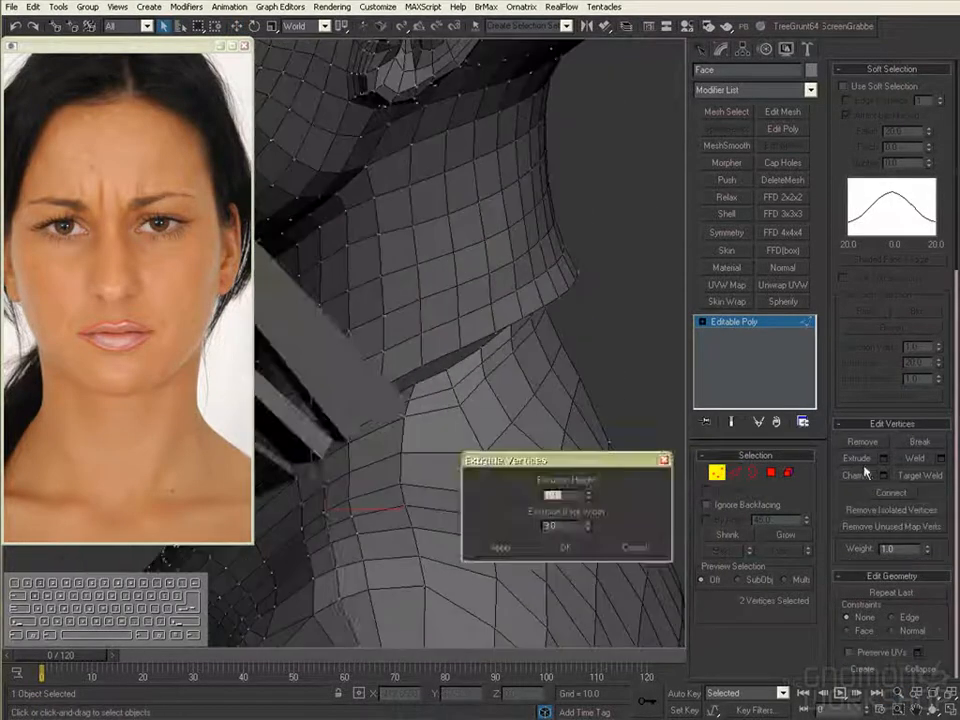
pyautogui.click(884, 512)
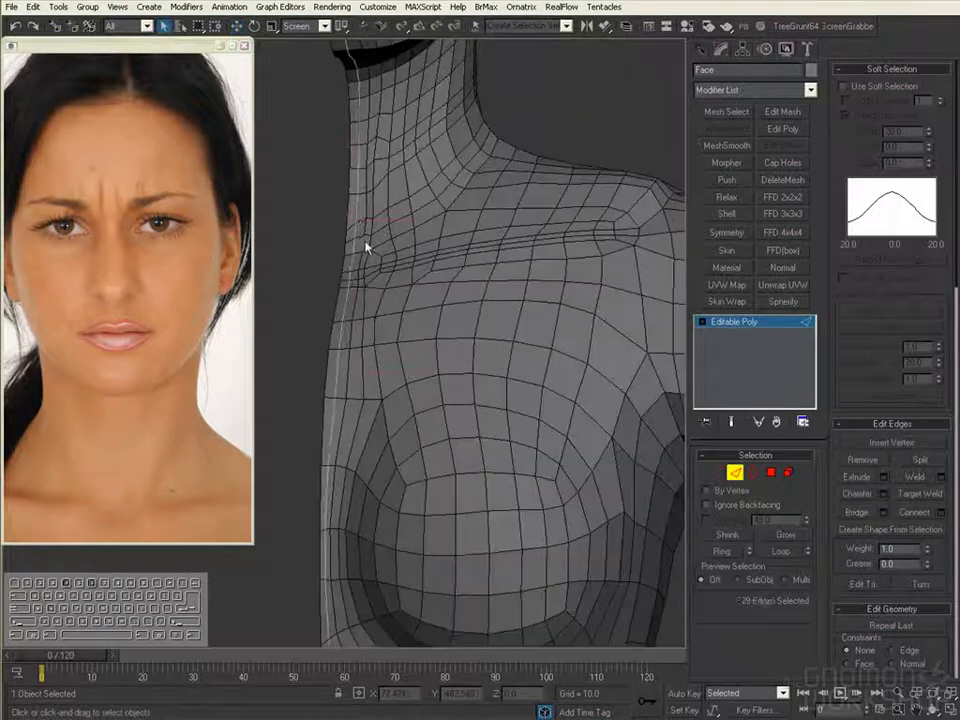
# Step: Relax the vertex at the base of the neck beside the inner end of the collarbone
pyautogui.click(367, 245)
pyautogui.press('1')
pyautogui.click(887, 664)
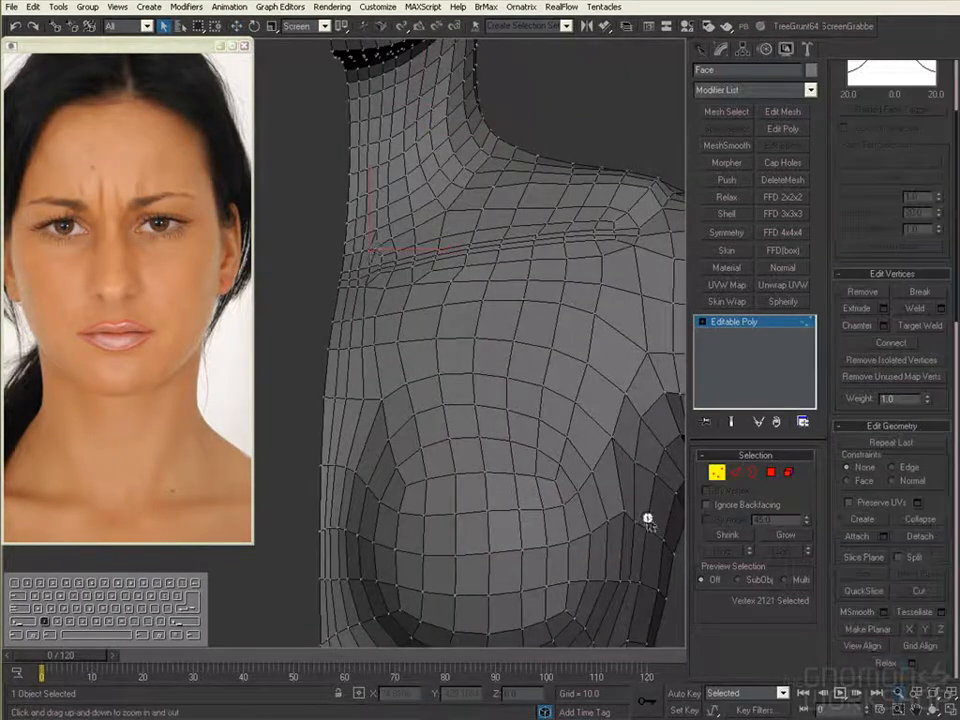
pyautogui.press('2')
pyautogui.keyDown('alt'); pyautogui.moveTo(388, 463); pyautogui.dragTo(577, 379, button='middle'); pyautogui.keyUp('alt')
pyautogui.scroll(5, 371, 467)
pyautogui.press('1')
pyautogui.click(350, 530)
pyautogui.press('2')
pyautogui.scroll(-8, 343, 463)
pyautogui.scroll(4, 577, 379)
pyautogui.press('2')
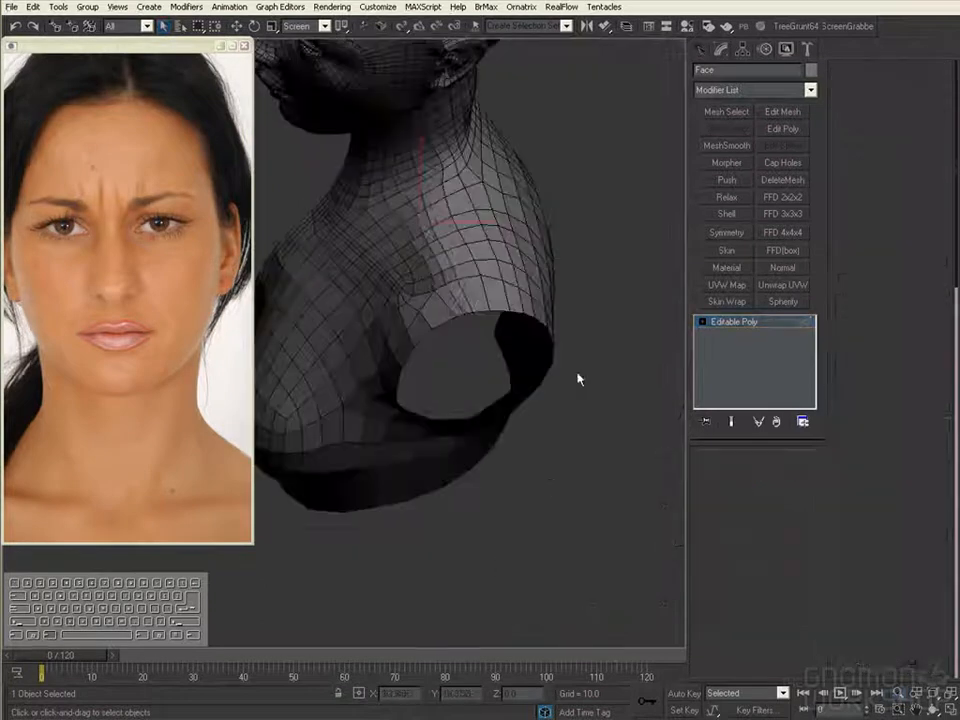
# Step: Examine how the edge loops run from the head and neck across the shoulder and chest
pyautogui.click(449, 218)
pyautogui.keyDown('alt'); pyautogui.moveTo(444, 162); pyautogui.dragTo(432, 195, button='middle'); pyautogui.keyUp('alt')
pyautogui.click(431, 194)
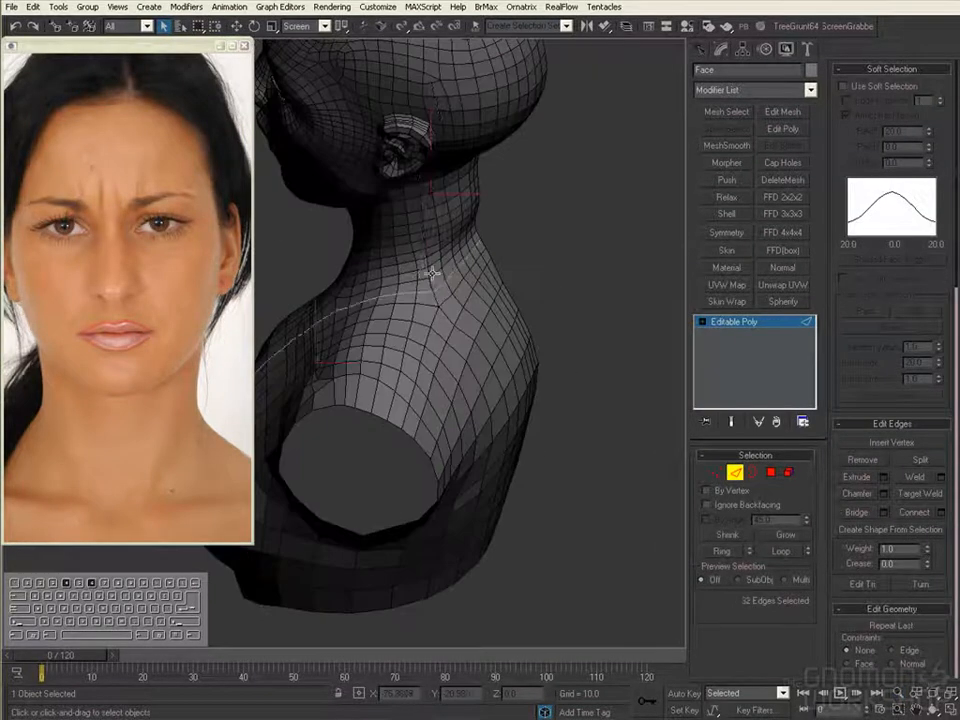
pyautogui.click(397, 285)
pyautogui.keyDown('alt'); pyautogui.moveTo(440, 268); pyautogui.dragTo(491, 232, button='middle'); pyautogui.keyUp('alt')
pyautogui.click(491, 232)
pyautogui.keyDown('alt'); pyautogui.moveTo(640, 303); pyautogui.dragTo(619, 465, button='middle'); pyautogui.keyUp('alt')
pyautogui.press('2')
pyautogui.press('2')
pyautogui.press('1')
pyautogui.press('1')
# Step: Add a Symmetry modifier with Slice Along Mirror turned off and return to the Editable Poly level
pyautogui.moveTo(660, 425); pyautogui.dragTo(507, 349, button='middle')
pyautogui.click(726, 232)
pyautogui.click(722, 521)
pyautogui.click(734, 333)
pyautogui.press('1')
# Step: Select all open borders of the combined mesh to check for unwelded gaps
pyautogui.press('3')
pyautogui.hotkey('ctrl', 'a')
pyautogui.keyDown('alt'); pyautogui.moveTo(457, 452); pyautogui.dragTo(500, 437, button='middle'); pyautogui.keyUp('alt')
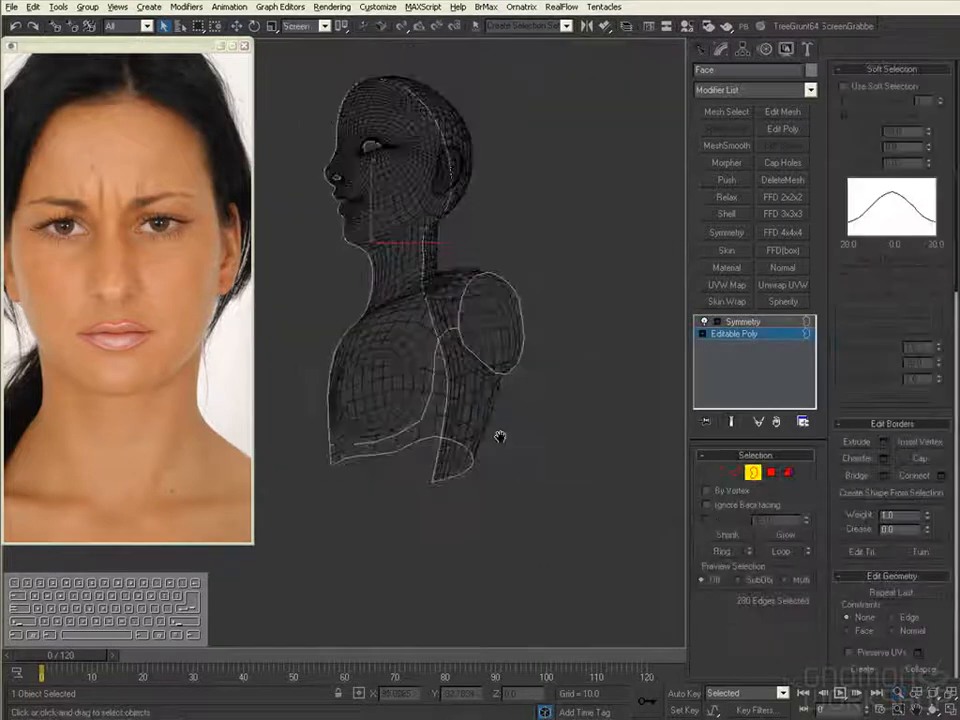
pyautogui.click(411, 254)
pyautogui.keyDown('alt'); pyautogui.moveTo(535, 333); pyautogui.dragTo(690, 399, button='middle'); pyautogui.keyUp('alt')
pyautogui.press('3')
pyautogui.hotkey('ctrl', 'a')
pyautogui.keyDown('ctrl'); pyautogui.keyDown('alt'); pyautogui.moveTo(480, 380); pyautogui.dragTo(470, 480, button='middle'); pyautogui.keyUp('alt'); pyautogui.keyUp('ctrl')
pyautogui.keyDown('alt'); pyautogui.moveTo(560, 400); pyautogui.dragTo(497, 275, button='middle'); pyautogui.keyUp('alt')
# Step: Select the open border of the shoulder in the Editable Poly and enable Soft Selection with an adjusted falloff
pyautogui.click(752, 474)
pyautogui.click(743, 322)
pyautogui.click(734, 334)
pyautogui.click(752, 472)
pyautogui.keyDown('alt'); pyautogui.moveTo(500, 380); pyautogui.dragTo(561, 379, button='middle'); pyautogui.keyUp('alt')
pyautogui.click(565, 379)
pyautogui.click(843, 86)
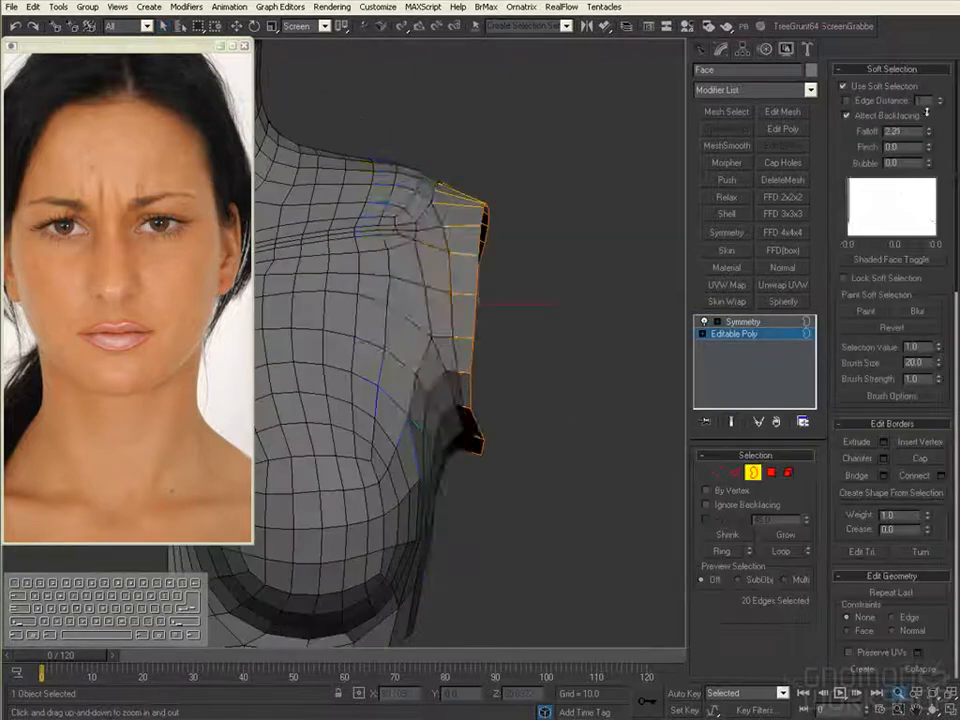
pyautogui.moveTo(932, 131); pyautogui.dragTo(932, 300)
# Step: Reshape the shoulder opening with an FFD 2x2x2 lattice and collapse the lattice into the Editable Poly
pyautogui.click(783, 197)
pyautogui.press('w')
pyautogui.moveTo(489, 464); pyautogui.dragTo(495, 464)
pyautogui.keyDown('ctrl'); pyautogui.keyDown('alt'); pyautogui.moveTo(521, 228); pyautogui.dragTo(480, 265, button='middle'); pyautogui.keyUp('alt'); pyautogui.keyUp('ctrl')
pyautogui.moveTo(480, 265); pyautogui.dragTo(614, 296, button='middle')
pyautogui.moveTo(626, 276); pyautogui.dragTo(541, 482)
pyautogui.press('w')
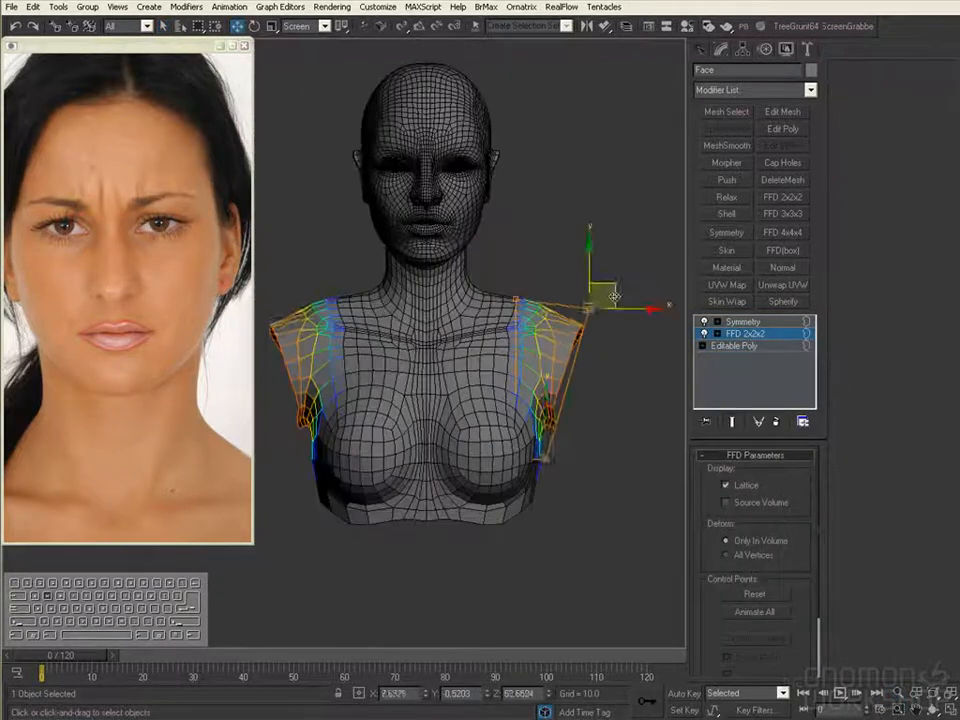
pyautogui.moveTo(570, 444); pyautogui.dragTo(565, 440)
pyautogui.moveTo(565, 440)
pyautogui.keyDown('alt'); pyautogui.mouseDown(button='middle')
pyautogui.moveTo(480, 440)
pyautogui.moveTo(565, 440)
pyautogui.mouseUp(button='middle'); pyautogui.keyUp('alt')
pyautogui.keyDown('ctrl'); pyautogui.keyDown('alt'); pyautogui.moveTo(565, 480); pyautogui.dragTo(574, 431, button='middle'); pyautogui.keyUp('alt'); pyautogui.keyUp('ctrl')
pyautogui.rightClick(745, 334)
pyautogui.click(775, 430)
pyautogui.click(734, 334)
# Step: Select the border loop of the shoulder opening and cap it
pyautogui.click(736, 472)
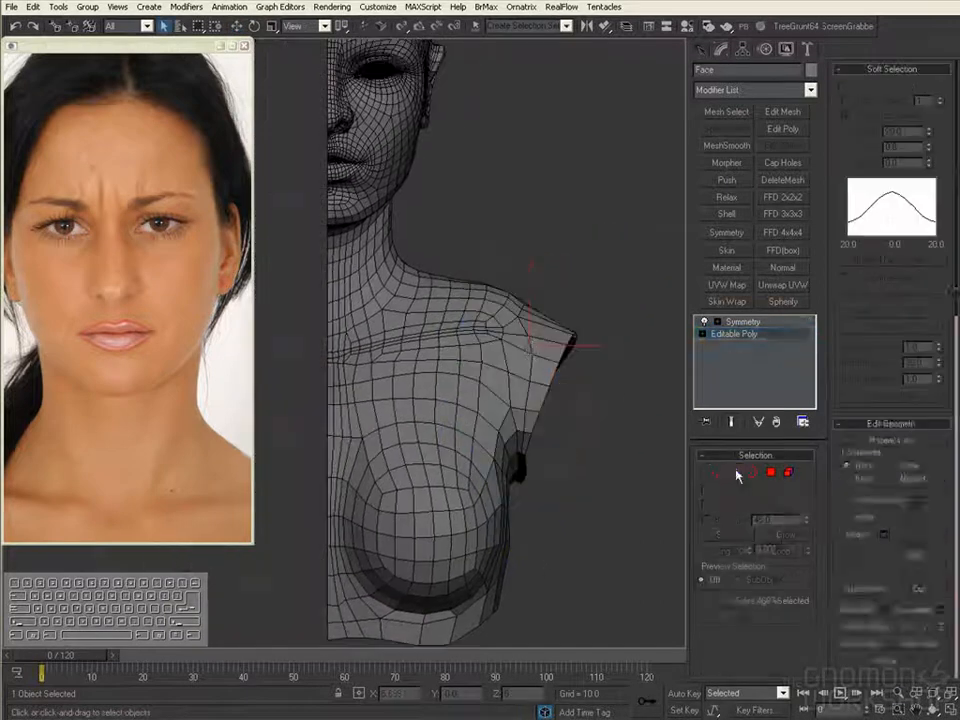
pyautogui.keyDown('alt'); pyautogui.moveTo(556, 338); pyautogui.dragTo(490, 461, button='middle'); pyautogui.keyUp('alt')
pyautogui.hotkey('alt', 'l')
pyautogui.click(561, 366)
pyautogui.click(561, 366)
pyautogui.hotkey('alt', 'l')
pyautogui.press('3')
pyautogui.click(490, 461)
pyautogui.click(919, 460)
# Step: Divide the shoulder cap into a grid of polygons by connecting opposite sides with the PolyDraw Connect tool
pyautogui.keyDown('alt'); pyautogui.moveTo(590, 400); pyautogui.dragTo(480, 400, button='middle'); pyautogui.keyUp('alt')
pyautogui.click(735, 472)
pyautogui.keyDown('ctrl'); pyautogui.moveTo(332, 259); pyautogui.dragTo(459, 639); pyautogui.keyUp('ctrl')
pyautogui.keyDown('alt'); pyautogui.moveTo(459, 639); pyautogui.dragTo(577, 450, button='middle'); pyautogui.keyUp('alt')
pyautogui.click(658, 338)
pyautogui.click(562, 163)
pyautogui.moveTo(440, 385)
pyautogui.keyDown('alt'); pyautogui.mouseDown(button='middle')
pyautogui.moveTo(379, 385)
pyautogui.moveTo(400, 350)
pyautogui.mouseUp(button='middle'); pyautogui.keyUp('alt')
pyautogui.moveTo(403, 280); pyautogui.dragTo(420, 440)
pyautogui.moveTo(420, 400)
pyautogui.keyDown('alt'); pyautogui.mouseDown(button='middle')
pyautogui.moveTo(474, 439)
pyautogui.moveTo(461, 357)
pyautogui.moveTo(401, 381)
pyautogui.moveTo(508, 394)
pyautogui.mouseUp(button='middle'); pyautogui.keyUp('alt')
pyautogui.rightClick(461, 357)
pyautogui.click(349, 379)
pyautogui.keyDown('alt'); pyautogui.moveTo(349, 379); pyautogui.dragTo(578, 267, button='middle'); pyautogui.keyUp('alt')
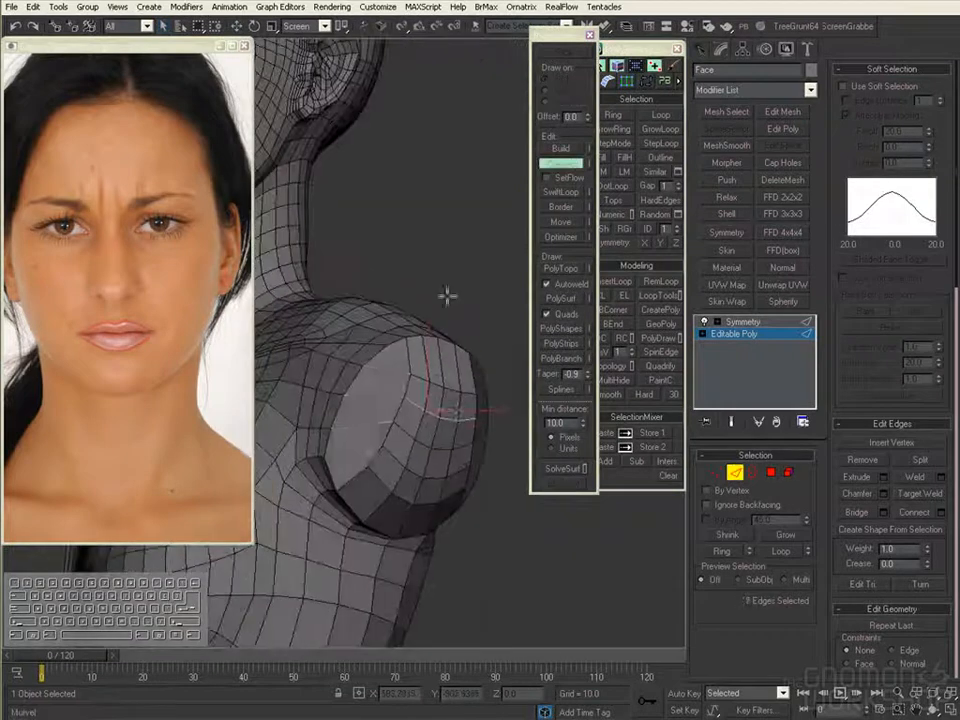
pyautogui.keyDown('alt'); pyautogui.moveTo(456, 410); pyautogui.dragTo(461, 514, button='middle'); pyautogui.keyUp('alt')
pyautogui.rightClick(379, 452)
# Step: Select the inner edges of the shoulder cap and relax them
pyautogui.press('2')
pyautogui.click(443, 476)
pyautogui.keyDown('ctrl'); pyautogui.moveTo(408, 460); pyautogui.dragTo(440, 520); pyautogui.keyUp('ctrl')
pyautogui.keyDown('alt'); pyautogui.moveTo(440, 520); pyautogui.dragTo(486, 527, button='middle'); pyautogui.keyUp('alt')
pyautogui.scroll(-5, 940, 592)
pyautogui.click(887, 543)
pyautogui.click(887, 543)
pyautogui.keyDown('ctrl'); pyautogui.moveTo(486, 527); pyautogui.dragTo(460, 508); pyautogui.keyUp('ctrl')
pyautogui.keyDown('alt'); pyautogui.moveTo(460, 508); pyautogui.dragTo(910, 603, button='middle'); pyautogui.keyUp('alt')
pyautogui.click(436, 232)
# Step: Relax the shoulder cap's inner edges once more and select all of the cap's polygons
pyautogui.click(736, 472)
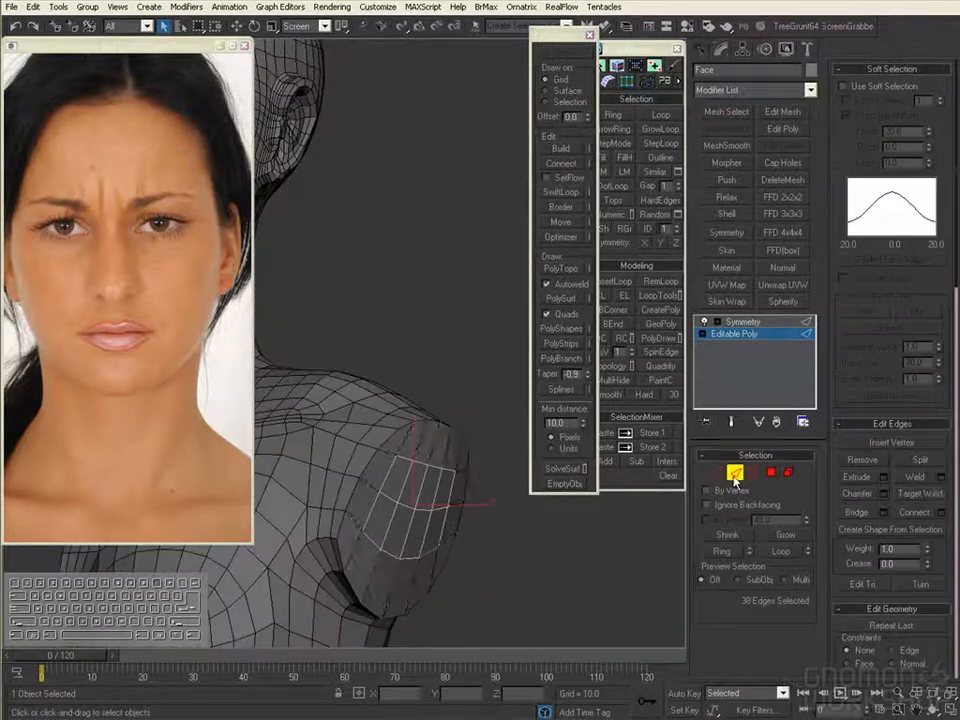
pyautogui.moveTo(935, 640); pyautogui.dragTo(935, 420)
pyautogui.click(884, 626)
pyautogui.click(436, 232)
pyautogui.moveTo(440, 440)
pyautogui.keyDown('alt'); pyautogui.mouseDown(button='middle')
pyautogui.moveTo(514, 441)
pyautogui.moveTo(430, 445)
pyautogui.mouseUp(button='middle'); pyautogui.keyUp('alt')
pyautogui.click(771, 472)
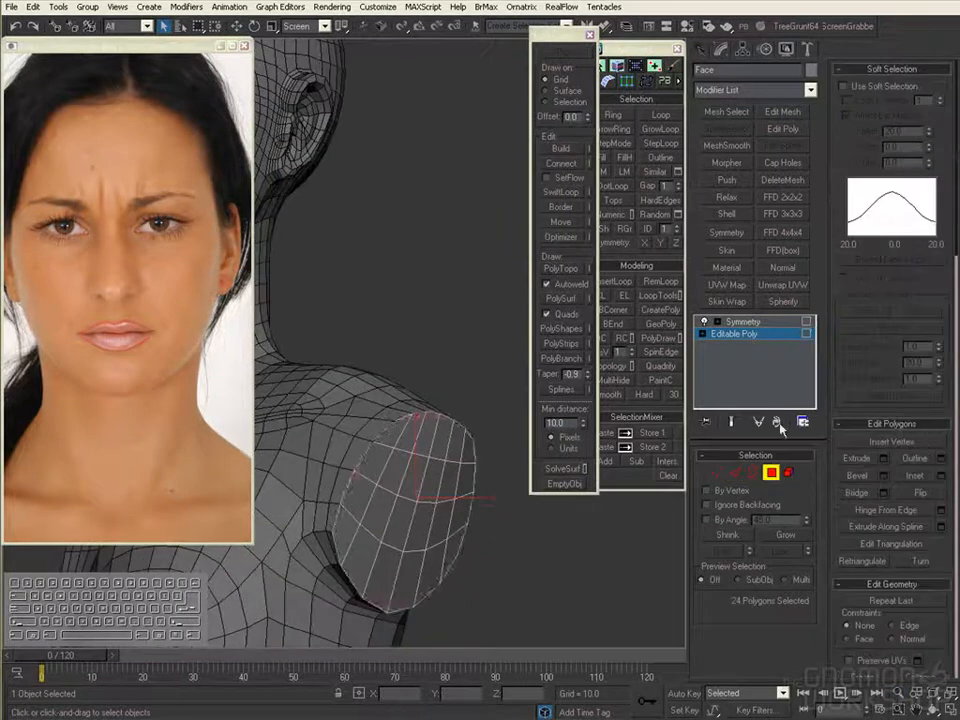
pyautogui.moveTo(935, 640); pyautogui.dragTo(935, 292)
pyautogui.click(874, 456)
# Step: Select an edge loop by the shoulder cap and apply Smooth to it
pyautogui.keyDown('alt'); pyautogui.moveTo(500, 520); pyautogui.dragTo(692, 590, button='middle'); pyautogui.keyUp('alt')
pyautogui.keyDown('ctrl'); pyautogui.keyDown('alt'); pyautogui.moveTo(692, 590); pyautogui.dragTo(692, 551, button='middle'); pyautogui.keyUp('alt'); pyautogui.keyUp('ctrl')
pyautogui.keyDown('alt'); pyautogui.moveTo(620, 570); pyautogui.dragTo(470, 520, button='middle'); pyautogui.keyUp('alt')
pyautogui.keyDown('ctrl'); pyautogui.keyDown('alt'); pyautogui.moveTo(470, 520); pyautogui.dragTo(506, 452, button='middle'); pyautogui.keyUp('alt'); pyautogui.keyUp('ctrl')
pyautogui.press('2')
pyautogui.click(467, 330)
pyautogui.press('4')
pyautogui.press('6')
pyautogui.click(439, 394)
pyautogui.press('q')
pyautogui.hotkey('alt', 'l')
pyautogui.click(608, 394)
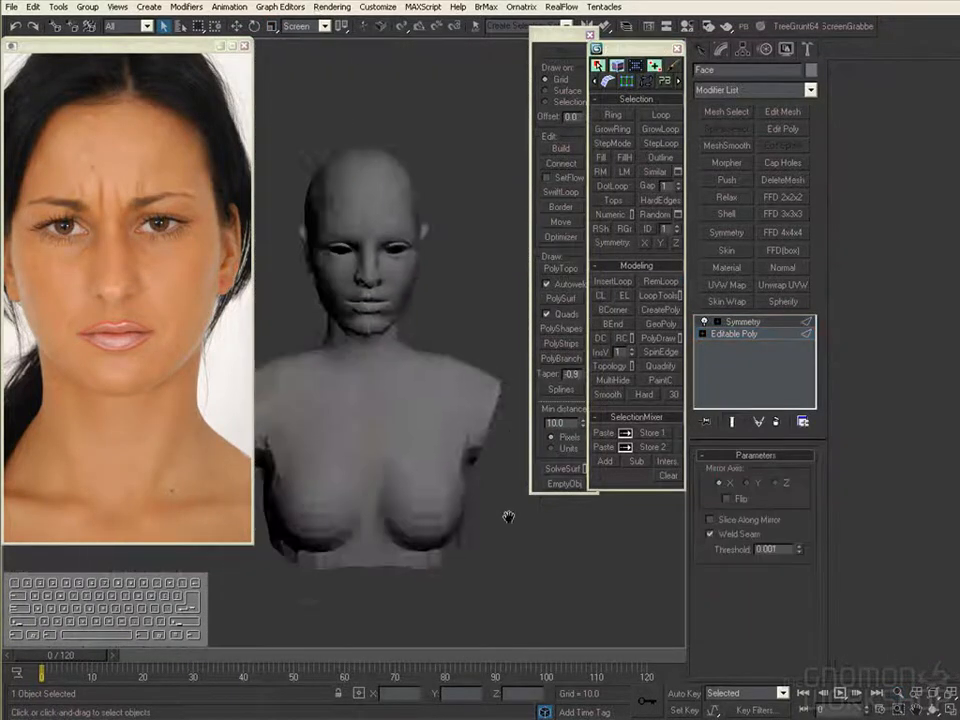
# Step: Collapse the Symmetry modifier into the mesh and cap the open border at the torso's underside
pyautogui.keyDown('alt'); pyautogui.moveTo(508, 514); pyautogui.dragTo(408, 481, button='middle'); pyautogui.keyUp('alt')
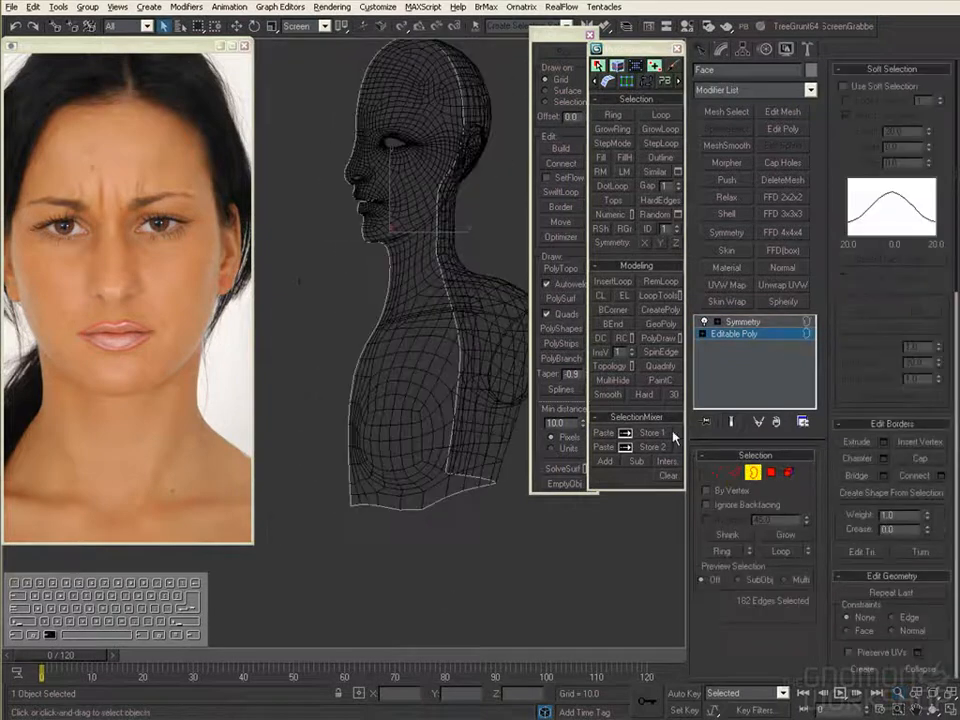
pyautogui.keyDown('alt'); pyautogui.moveTo(504, 322); pyautogui.dragTo(484, 540, button='middle'); pyautogui.keyUp('alt')
pyautogui.click(932, 459)
pyautogui.keyDown('alt'); pyautogui.moveTo(425, 510); pyautogui.dragTo(525, 395, button='middle'); pyautogui.keyUp('alt')
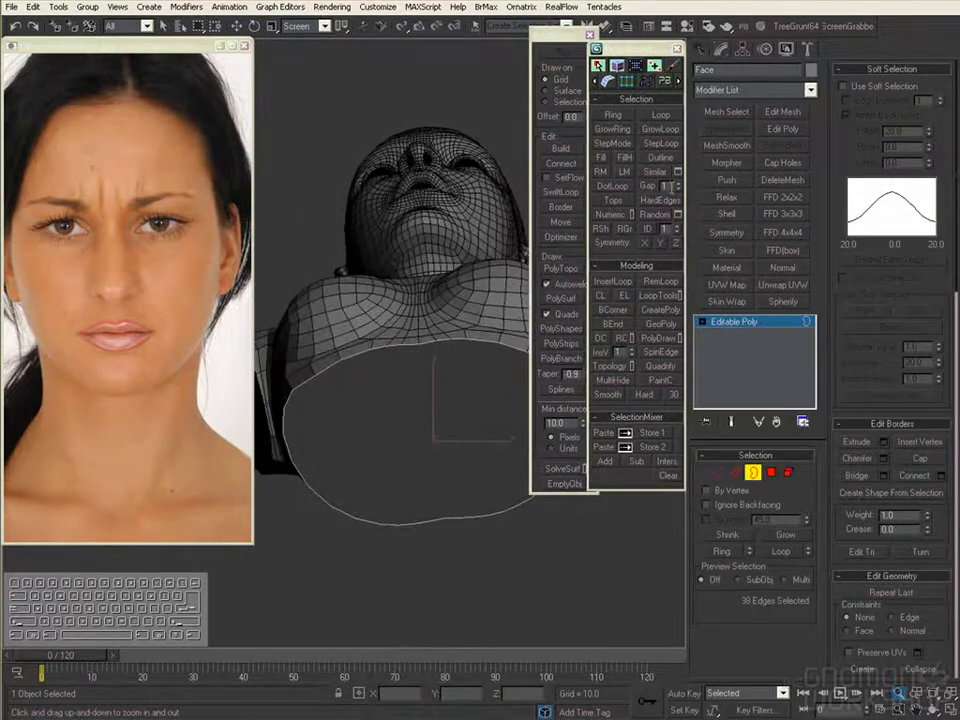
pyautogui.keyDown('alt'); pyautogui.moveTo(443, 519); pyautogui.dragTo(564, 585, button='middle'); pyautogui.keyUp('alt')
pyautogui.keyDown('alt'); pyautogui.moveTo(500, 422); pyautogui.dragTo(452, 548, button='middle'); pyautogui.keyUp('alt')
# Step: Cut a series of connecting edges from front to back across the torso's bottom cap with the Connect tool
pyautogui.click(561, 164)
pyautogui.keyDown('alt'); pyautogui.moveTo(400, 465); pyautogui.dragTo(387, 414, button='middle'); pyautogui.keyUp('alt')
pyautogui.moveTo(369, 370); pyautogui.dragTo(358, 583)
pyautogui.keyDown('alt'); pyautogui.moveTo(403, 373); pyautogui.dragTo(401, 386, button='middle'); pyautogui.keyUp('alt')
pyautogui.moveTo(401, 386); pyautogui.dragTo(371, 538)
pyautogui.keyDown('alt'); pyautogui.moveTo(371, 538); pyautogui.dragTo(424, 384, button='middle'); pyautogui.keyUp('alt')
pyautogui.moveTo(424, 384); pyautogui.dragTo(384, 560)
pyautogui.keyDown('alt'); pyautogui.moveTo(384, 560); pyautogui.dragTo(418, 379, button='middle'); pyautogui.keyUp('alt')
pyautogui.moveTo(418, 379); pyautogui.dragTo(410, 575)
pyautogui.keyDown('alt'); pyautogui.moveTo(410, 575); pyautogui.dragTo(426, 484, button='middle'); pyautogui.keyUp('alt')
# Step: Connect the remaining edges near the side of the torso's bottom cap to extend its polygon grid
pyautogui.press('2')
pyautogui.press('2')
pyautogui.click(431, 469)
pyautogui.press('5')
pyautogui.click(561, 164)
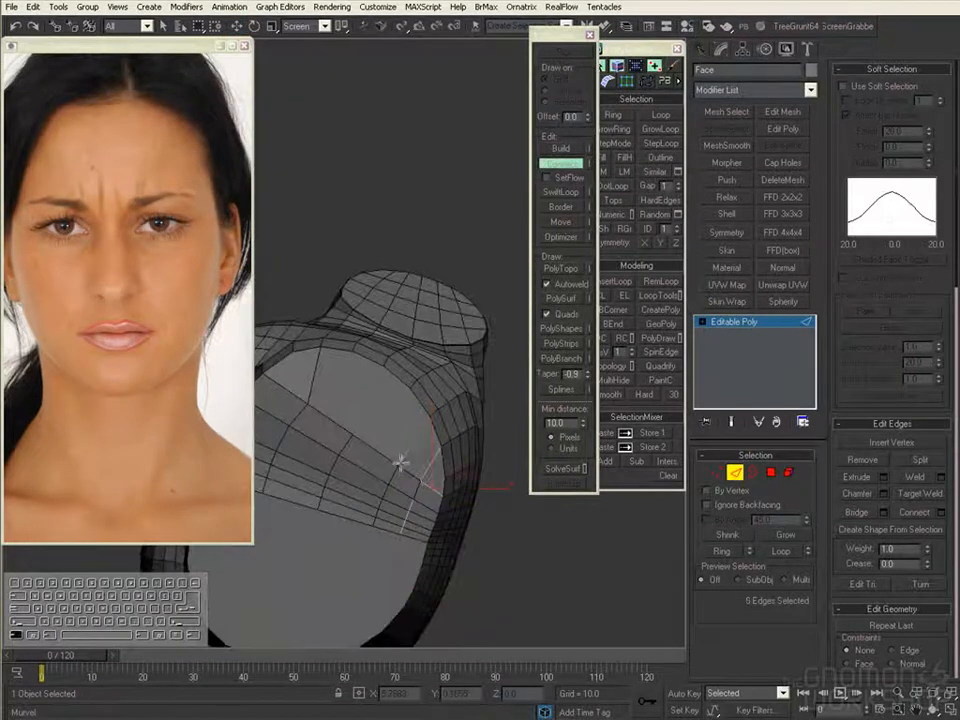
pyautogui.keyDown('alt'); pyautogui.moveTo(435, 433); pyautogui.dragTo(407, 458, button='middle'); pyautogui.keyUp('alt')
pyautogui.click(405, 461)
pyautogui.press('5')
pyautogui.keyDown('alt'); pyautogui.moveTo(384, 418); pyautogui.dragTo(425, 375, button='middle'); pyautogui.keyUp('alt')
# Step: Select the complete centre-line edge loop through the head, torso and bottom cap and split the mesh along it
pyautogui.keyDown('alt'); pyautogui.moveTo(450, 440); pyautogui.dragTo(356, 249, button='middle'); pyautogui.keyUp('alt')
pyautogui.doubleClick(452, 242)
pyautogui.press('1')
pyautogui.press('2')
pyautogui.scroll(-5, 356, 249)
pyautogui.press('1')
pyautogui.scroll(5, 297, 460)
pyautogui.press('4')
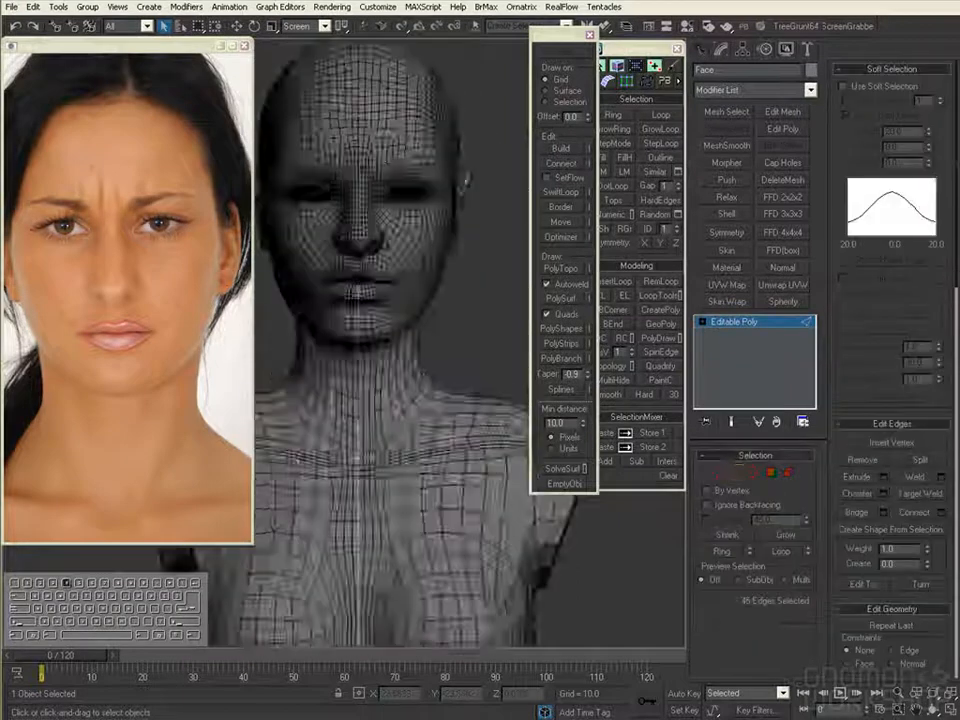
pyautogui.press('2')
pyautogui.scroll(5, 375, 184)
pyautogui.keyDown('ctrl'); pyautogui.doubleClick(375, 184); pyautogui.keyUp('ctrl')
pyautogui.keyDown('alt'); pyautogui.moveTo(375, 184); pyautogui.dragTo(405, 498, button='middle'); pyautogui.keyUp('alt')
pyautogui.press('z')
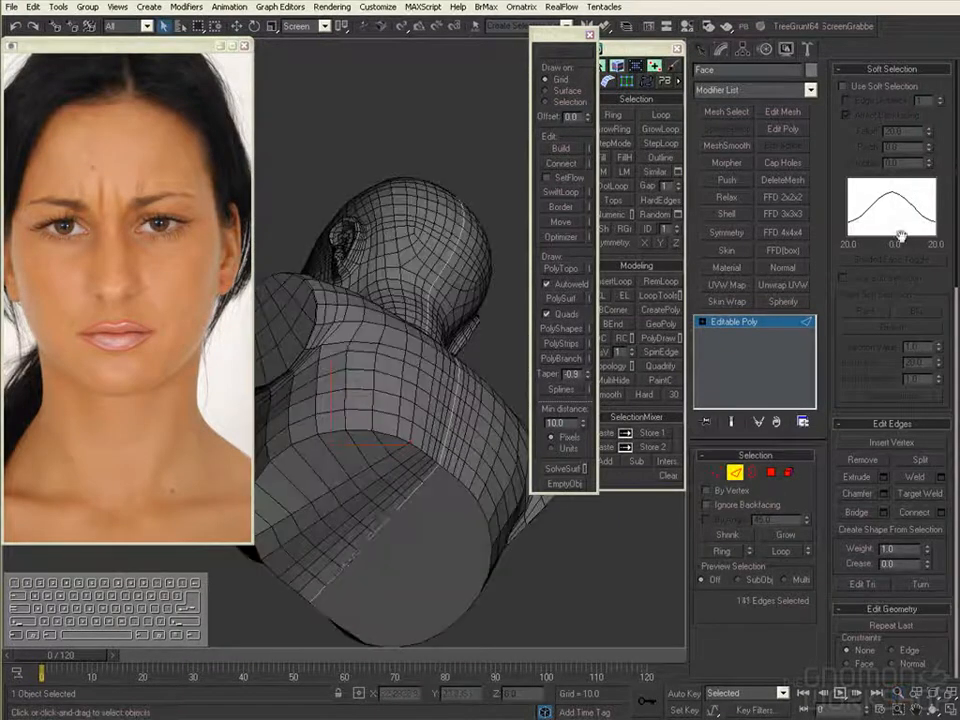
pyautogui.click(920, 460)
# Step: Select the separated half of the body as an element and delete it
pyautogui.press('5')
pyautogui.click(471, 572)
pyautogui.press('Delete')
# Step: Select the polygons of the torso's bottom cap and relax them
pyautogui.press('2')
pyautogui.keyDown('alt'); pyautogui.moveTo(471, 572); pyautogui.dragTo(415, 507, button='middle'); pyautogui.keyUp('alt')
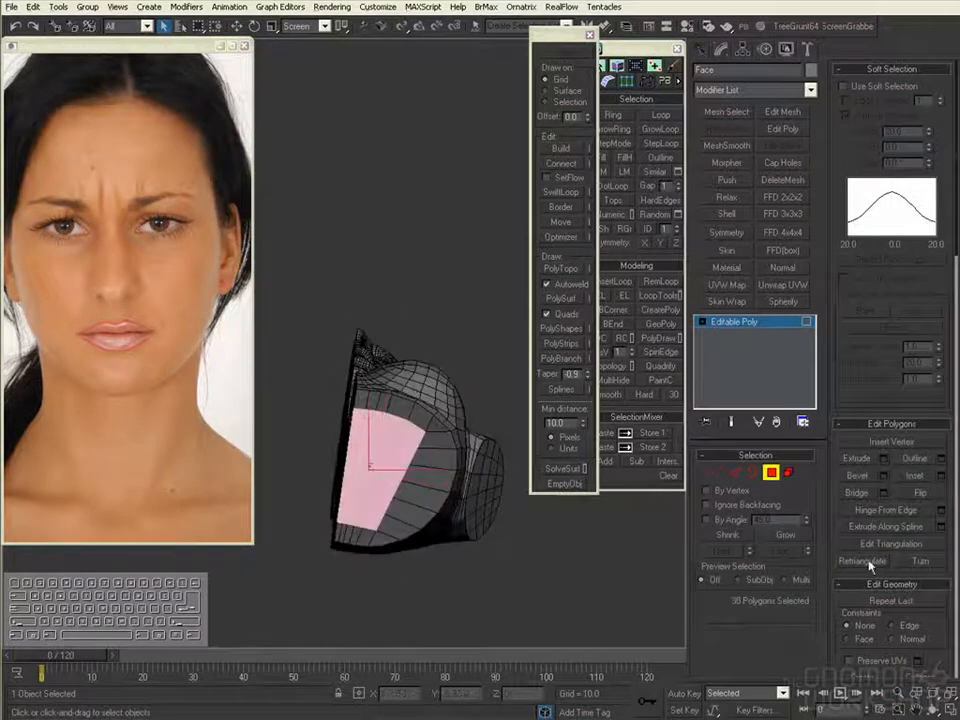
pyautogui.scroll(-5, 941, 481)
pyautogui.click(911, 520)
pyautogui.click(911, 520)
pyautogui.keyDown('alt'); pyautogui.moveTo(446, 456); pyautogui.dragTo(534, 619, button='middle'); pyautogui.keyUp('alt')
pyautogui.click(435, 231)
# Step: Soft-select the torso's bottom cap with an adjusted falloff and reshape the lower torso using an FFD 2x2x2 lattice
pyautogui.scroll(-5, 934, 380)
pyautogui.press('z')
pyautogui.keyDown('alt'); pyautogui.moveTo(440, 450); pyautogui.dragTo(451, 601, button='middle'); pyautogui.keyUp('alt')
pyautogui.scroll(4, 921, 156)
pyautogui.moveTo(938, 132); pyautogui.dragTo(926, 56)
pyautogui.click(783, 197)
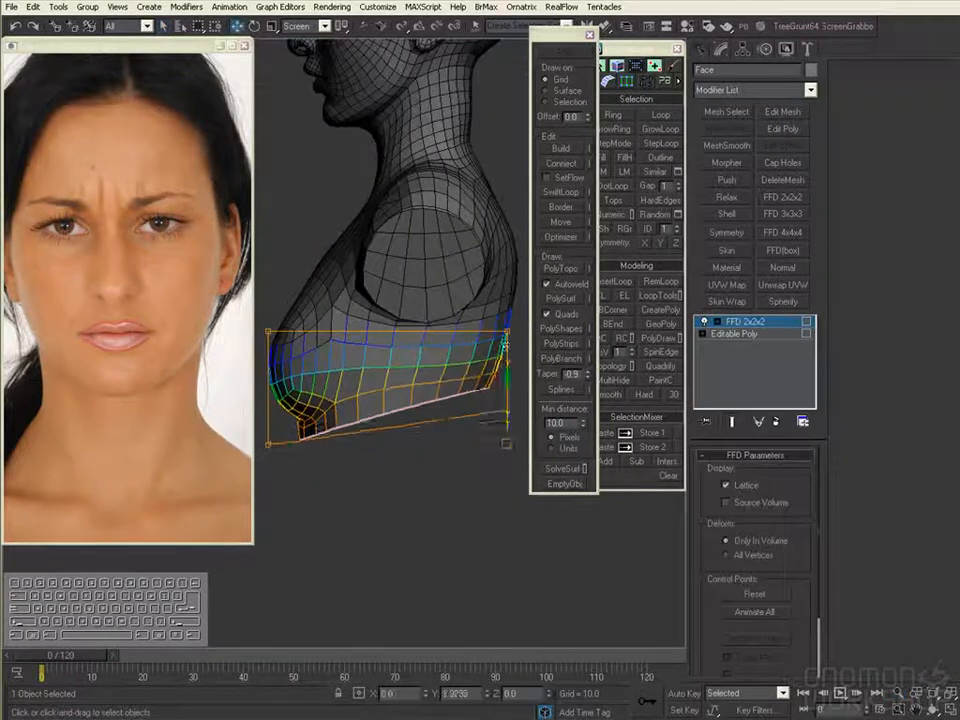
pyautogui.moveTo(528, 384); pyautogui.dragTo(504, 411, button='middle')
pyautogui.press('z')
# Step: Increase the soft selection falloff around the bottom cap and apply an FFD 3x3x3 modifier to the body half
pyautogui.click(773, 471)
pyautogui.moveTo(932, 132); pyautogui.dragTo(927, 90)
pyautogui.click(783, 214)
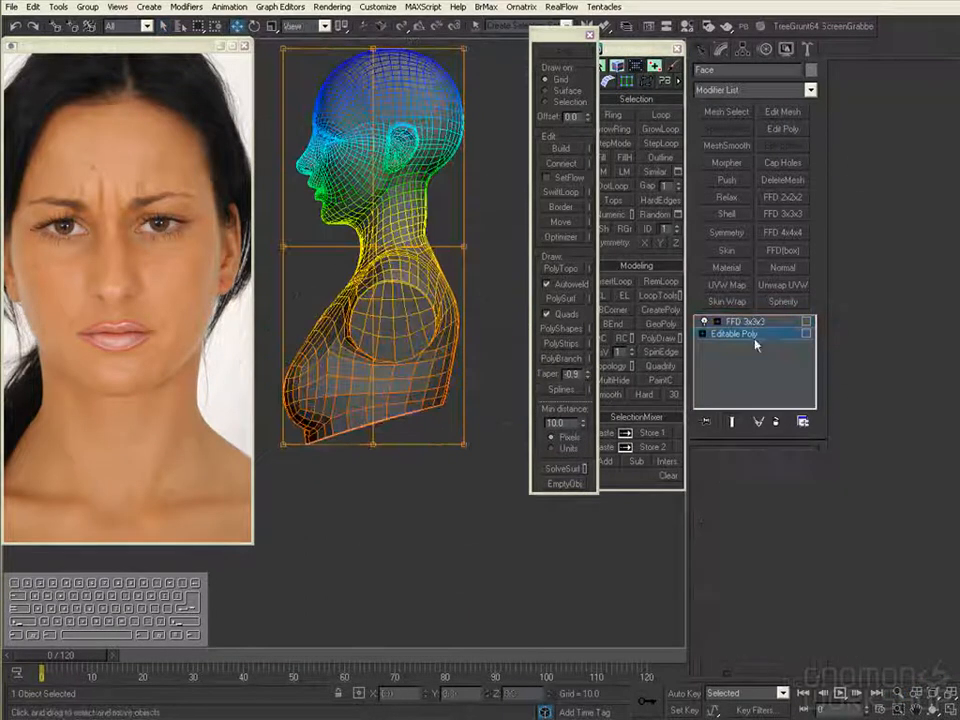
pyautogui.scroll(-3, 314, 430)
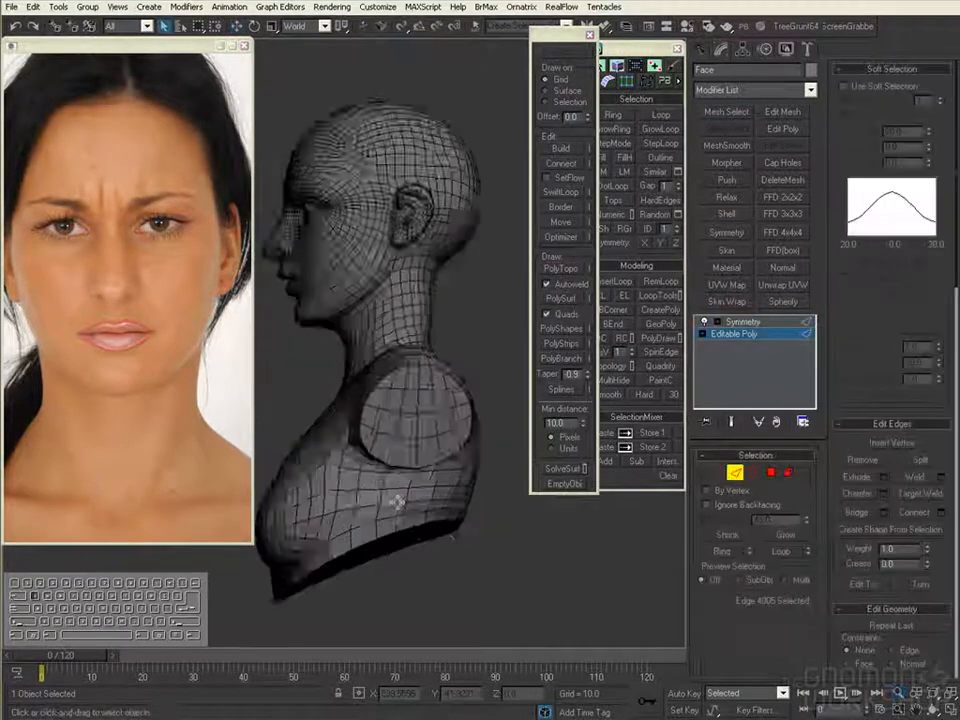
pyautogui.keyDown('alt'); pyautogui.moveTo(396, 504); pyautogui.dragTo(370, 512, button='middle'); pyautogui.keyUp('alt')
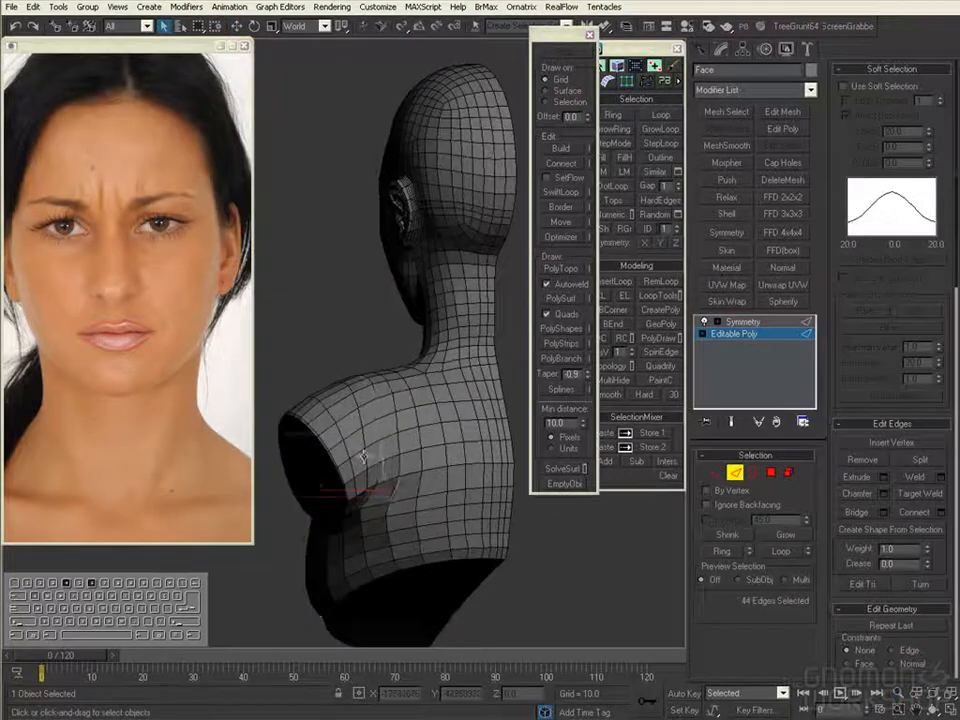